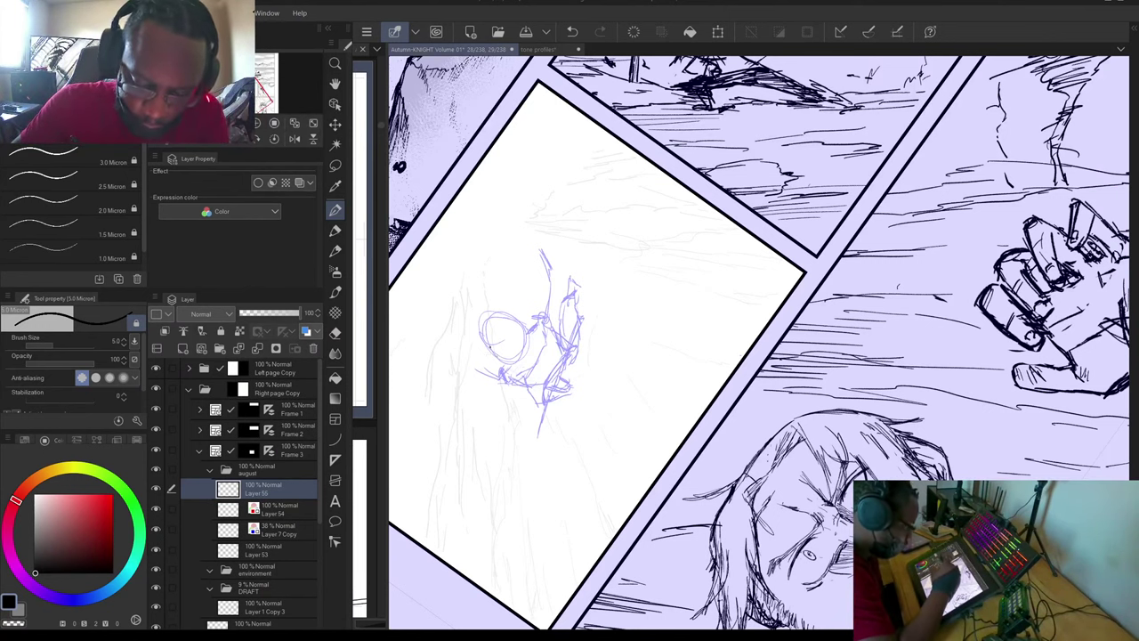
Switch the drawing pen to the 3.0 Micron preset for sketching in the blank comic frame.
drag(485, 335, 516, 369)
key(ctrl+z)
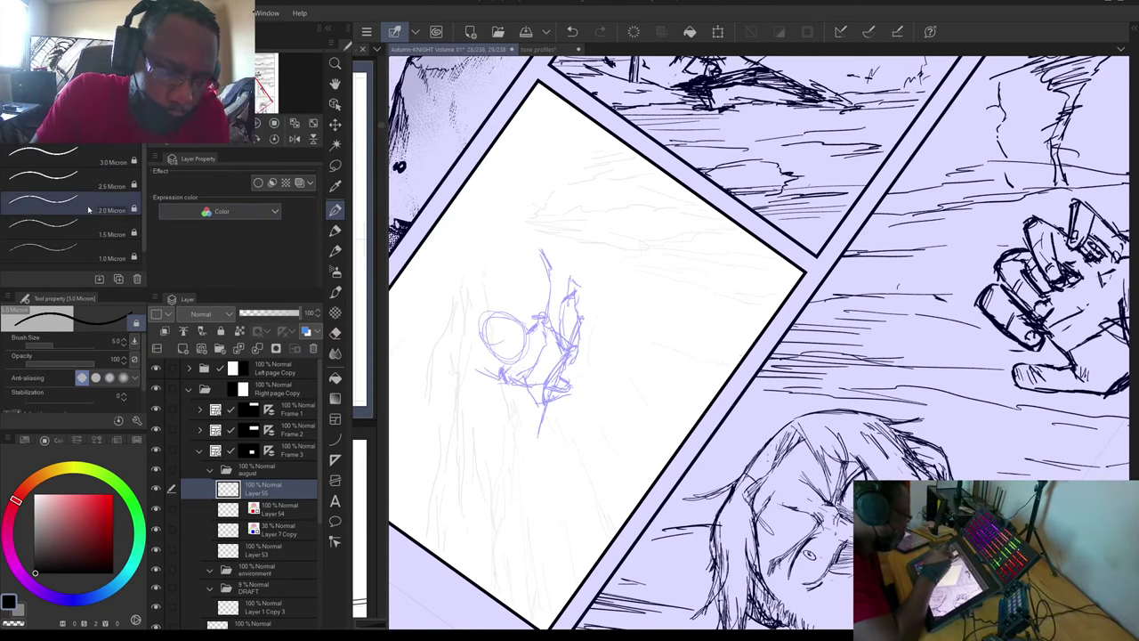
mouse_move(503, 336)
mouse_down()
mouse_move(636, 365)
mouse_move(677, 348)
mouse_move(688, 222)
mouse_move(717, 276)
mouse_move(755, 210)
mouse_move(728, 339)
mouse_move(819, 348)
mouse_move(967, 287)
mouse_move(899, 339)
mouse_move(991, 294)
mouse_move(993, 281)
mouse_move(816, 350)
mouse_move(811, 407)
mouse_move(703, 437)
mouse_up()
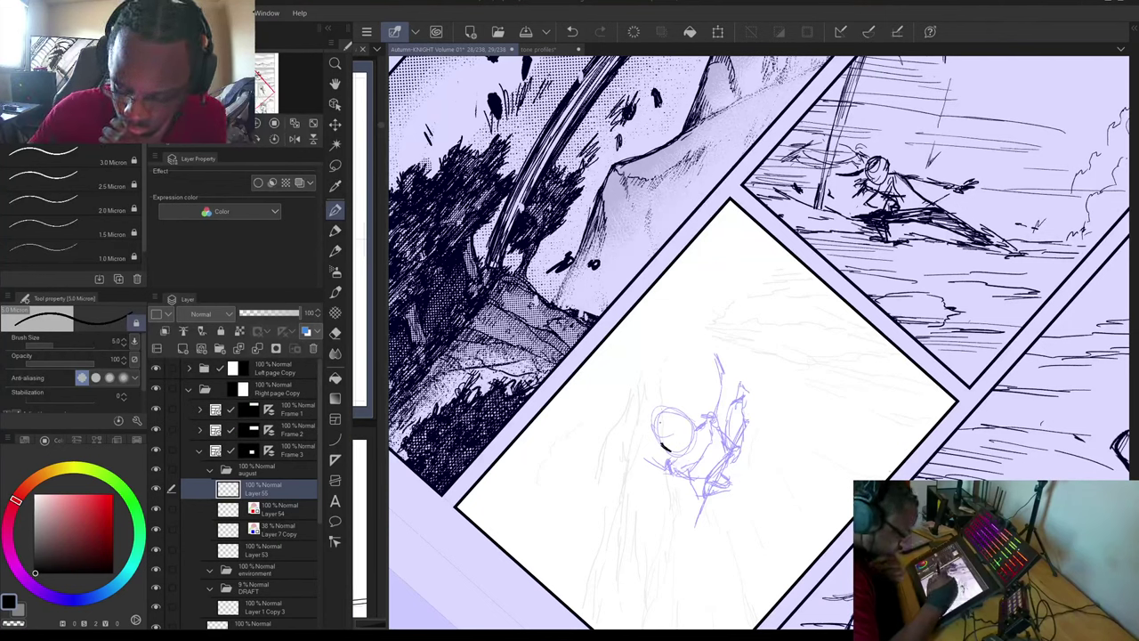
click(45, 156)
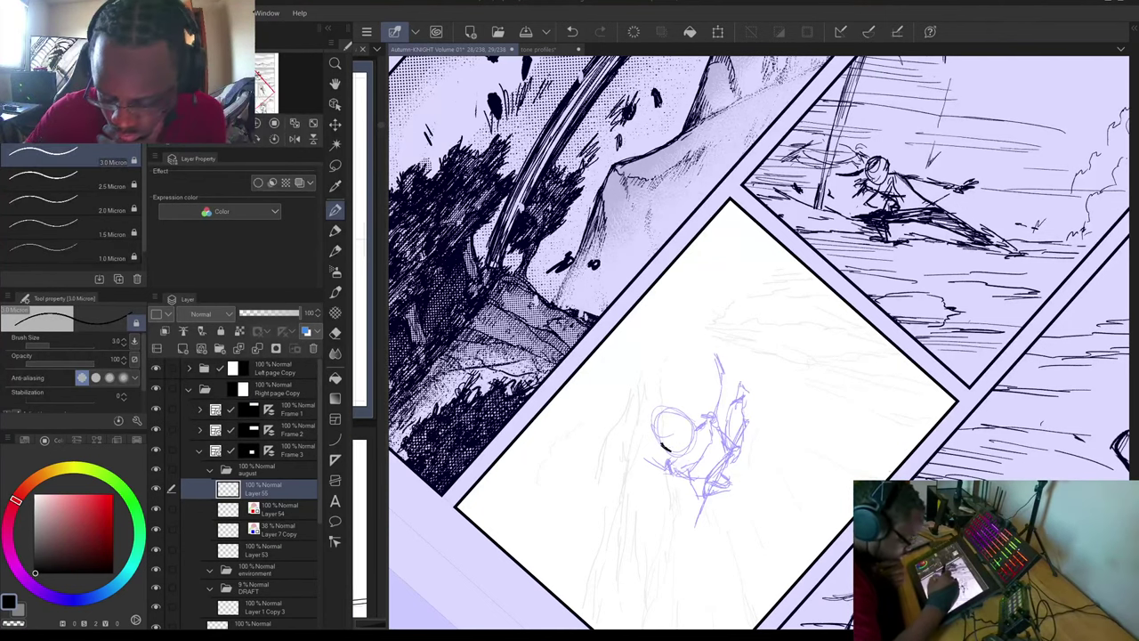
mouse_move(680, 445)
mouse_down()
mouse_move(663, 452)
mouse_move(659, 412)
mouse_move(681, 407)
mouse_move(693, 427)
mouse_move(686, 456)
mouse_move(687, 445)
mouse_up()
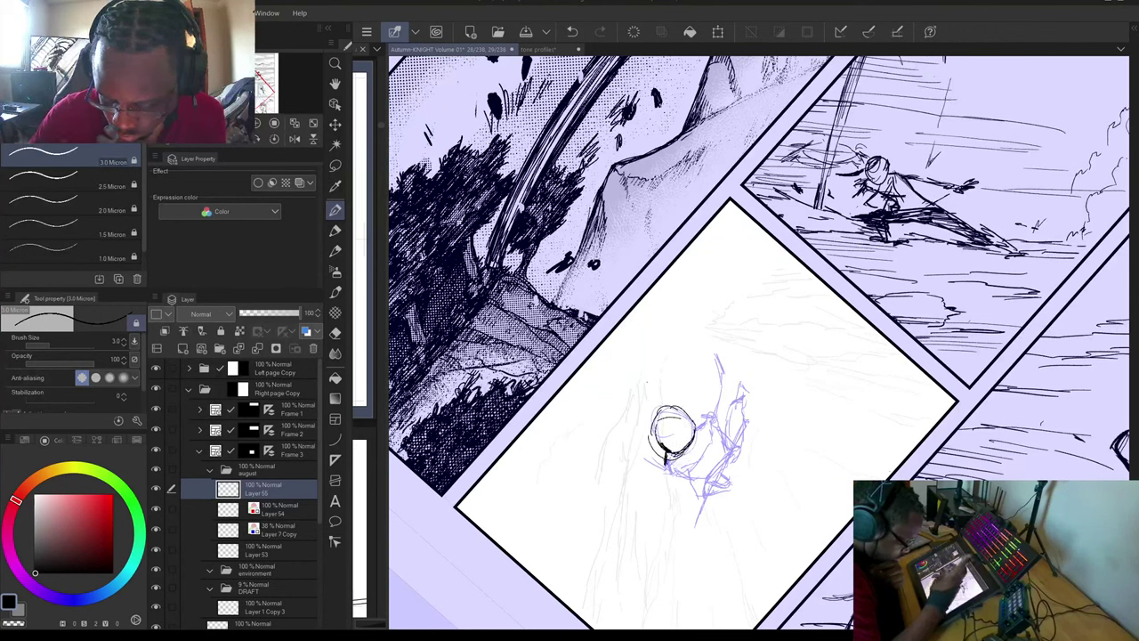
mouse_move(649, 455)
mouse_down()
mouse_move(667, 474)
mouse_move(641, 426)
mouse_move(663, 453)
mouse_up()
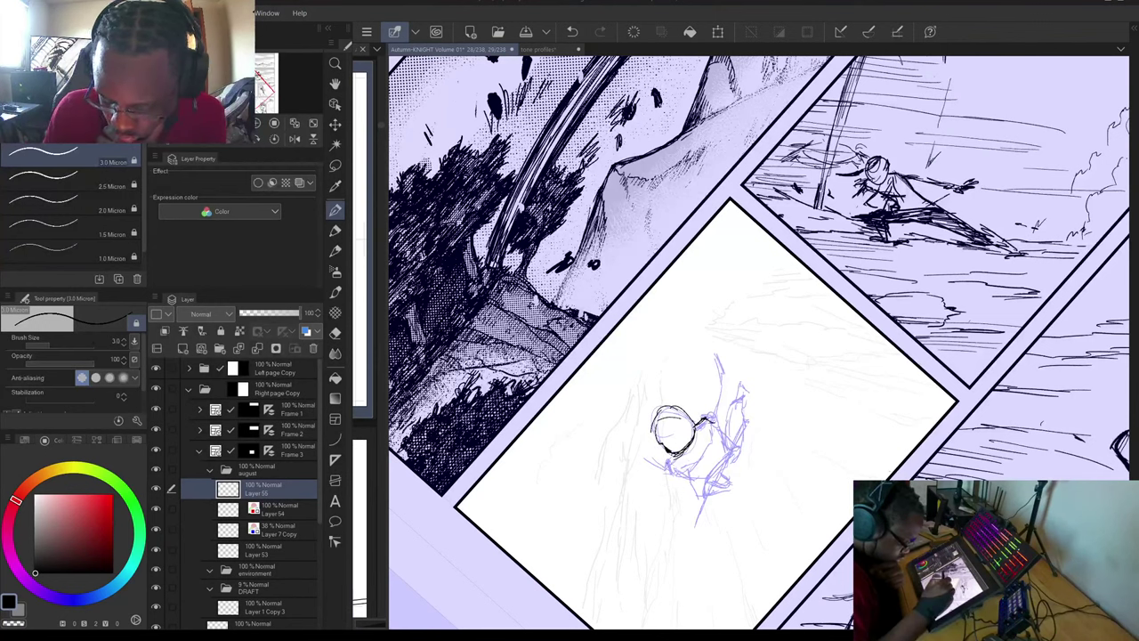
mouse_move(704, 452)
mouse_down()
mouse_move(675, 469)
mouse_move(693, 477)
mouse_up()
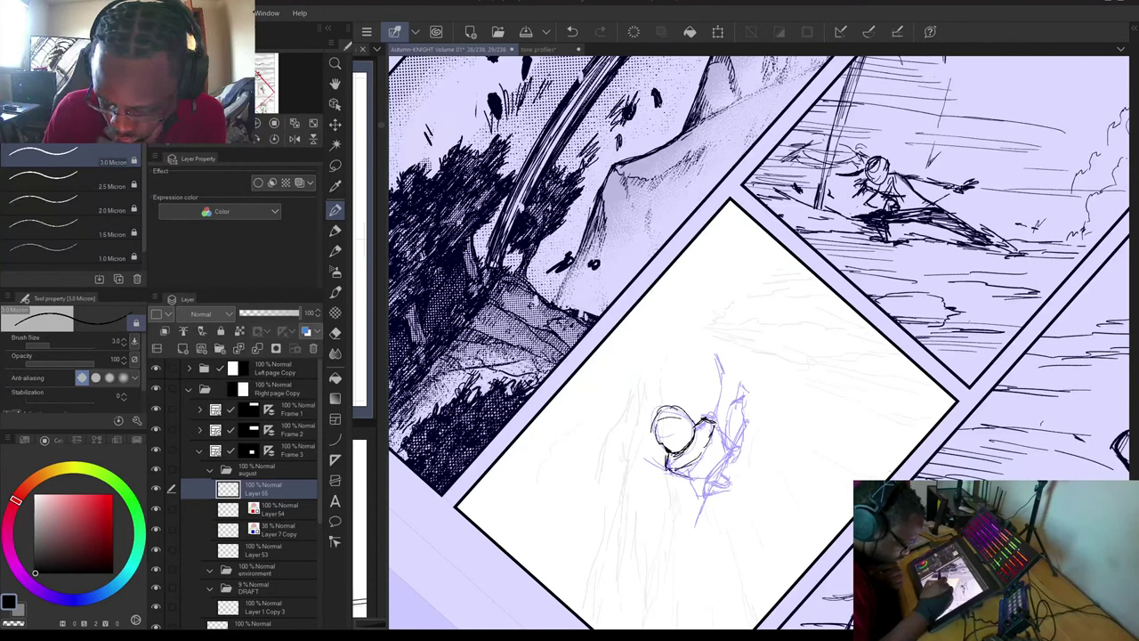
drag(715, 421, 726, 443)
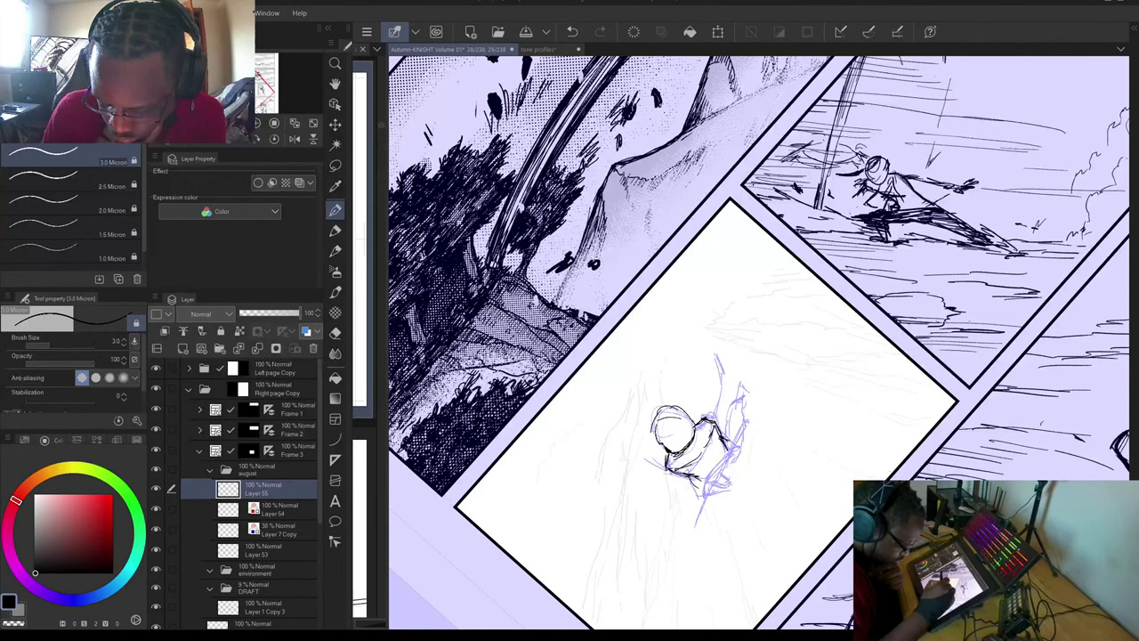
mouse_move(726, 407)
mouse_down()
mouse_move(723, 440)
mouse_move(720, 428)
mouse_up()
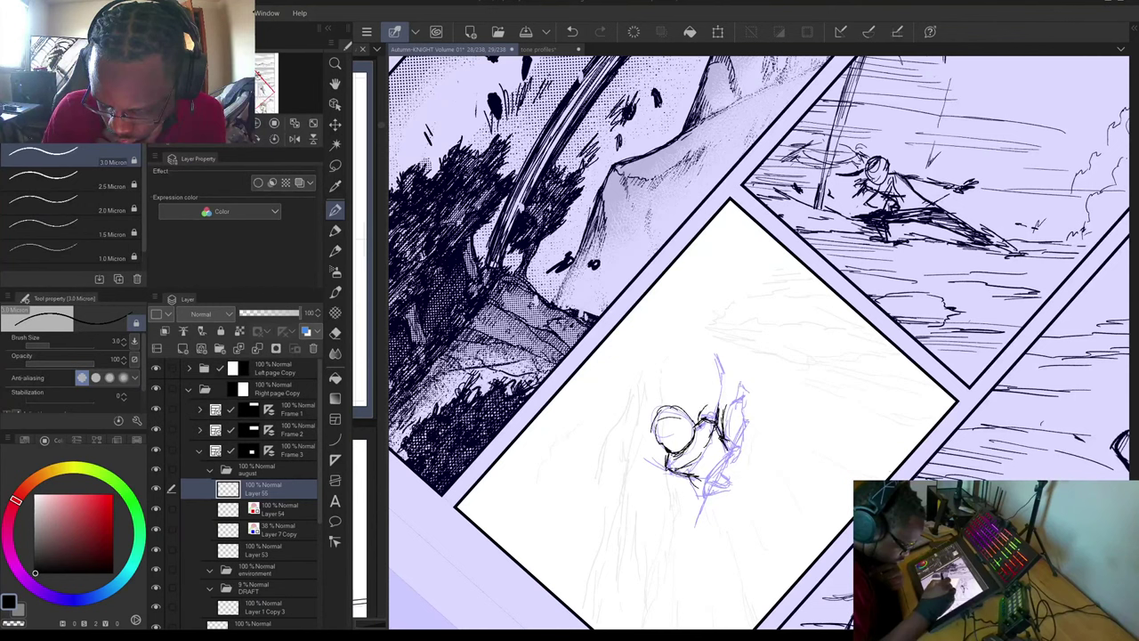
drag(713, 381, 708, 410)
mouse_move(712, 369)
mouse_down()
mouse_move(726, 392)
mouse_move(692, 461)
mouse_up()
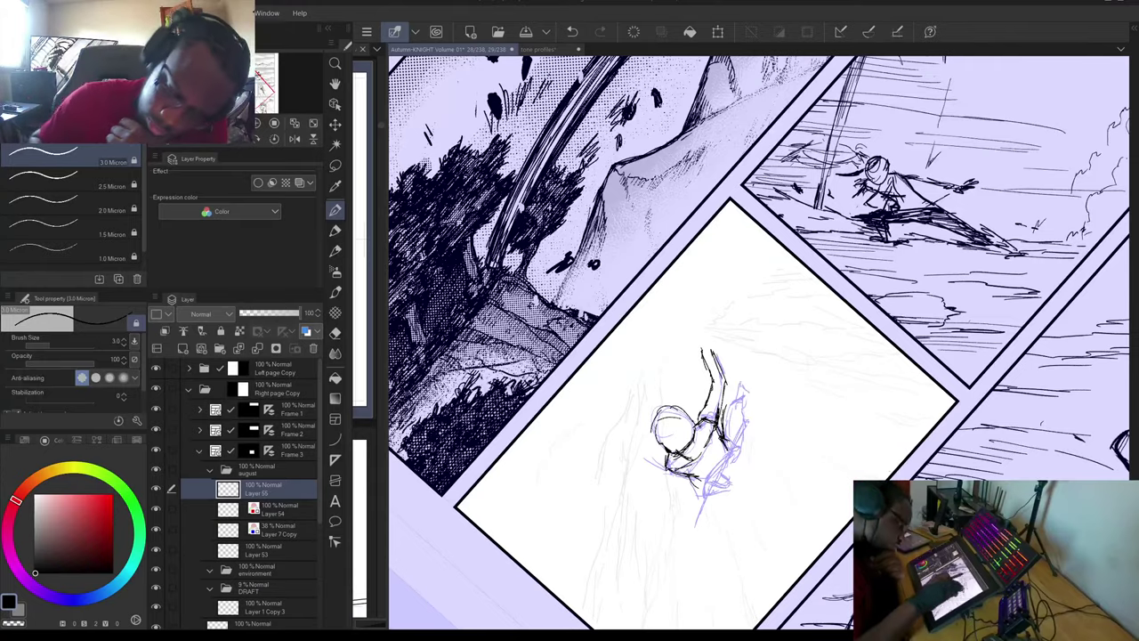
mouse_move(739, 356)
mouse_down()
mouse_move(578, 433)
mouse_move(753, 351)
mouse_up()
mouse_move(687, 425)
mouse_down()
mouse_move(695, 216)
mouse_move(665, 233)
mouse_move(693, 279)
mouse_move(746, 297)
mouse_move(688, 281)
mouse_move(693, 334)
mouse_move(660, 284)
mouse_move(699, 306)
mouse_move(763, 314)
mouse_move(701, 257)
mouse_move(717, 249)
mouse_up()
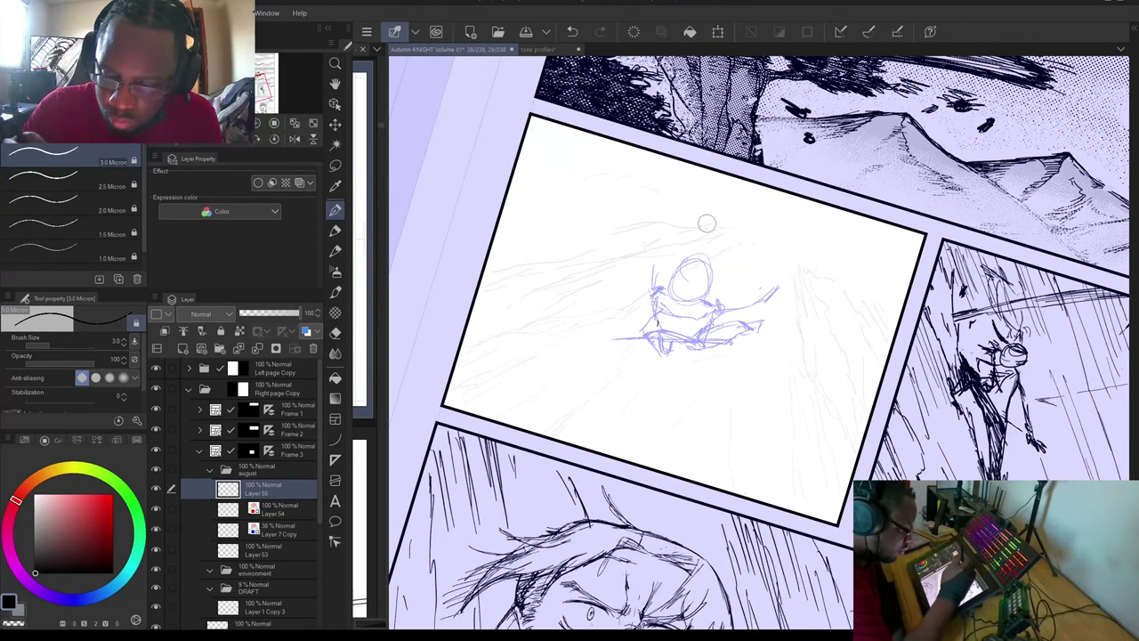
drag(707, 223, 587, 362)
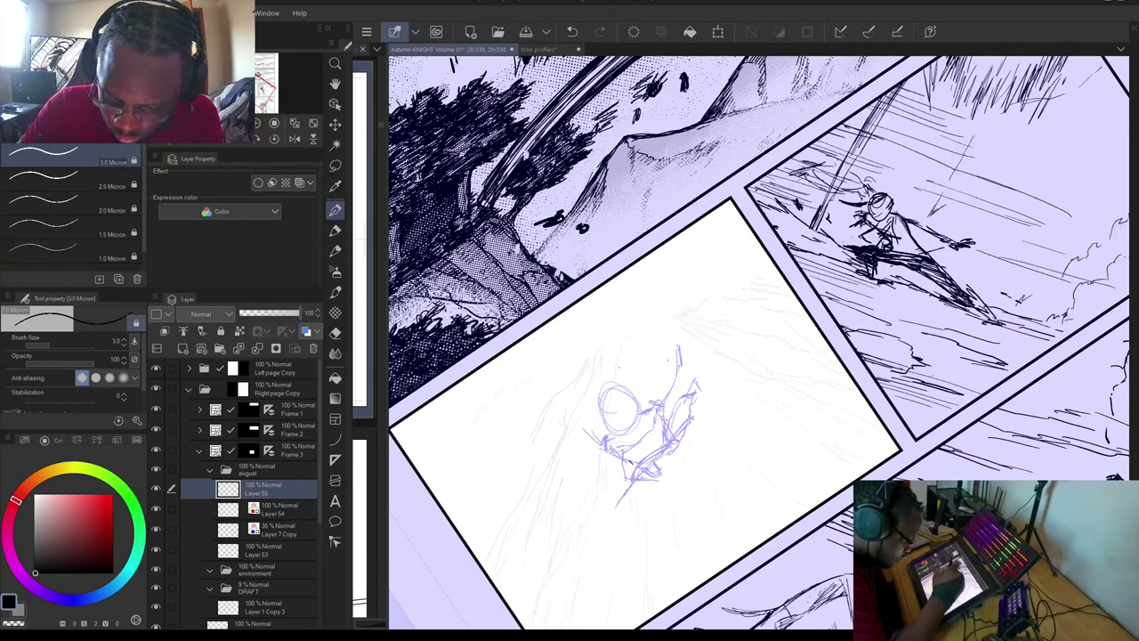
Sketch the figure's round head, shoulders and side of the torso over the blue rough on Layer 55.
drag(598, 377, 608, 406)
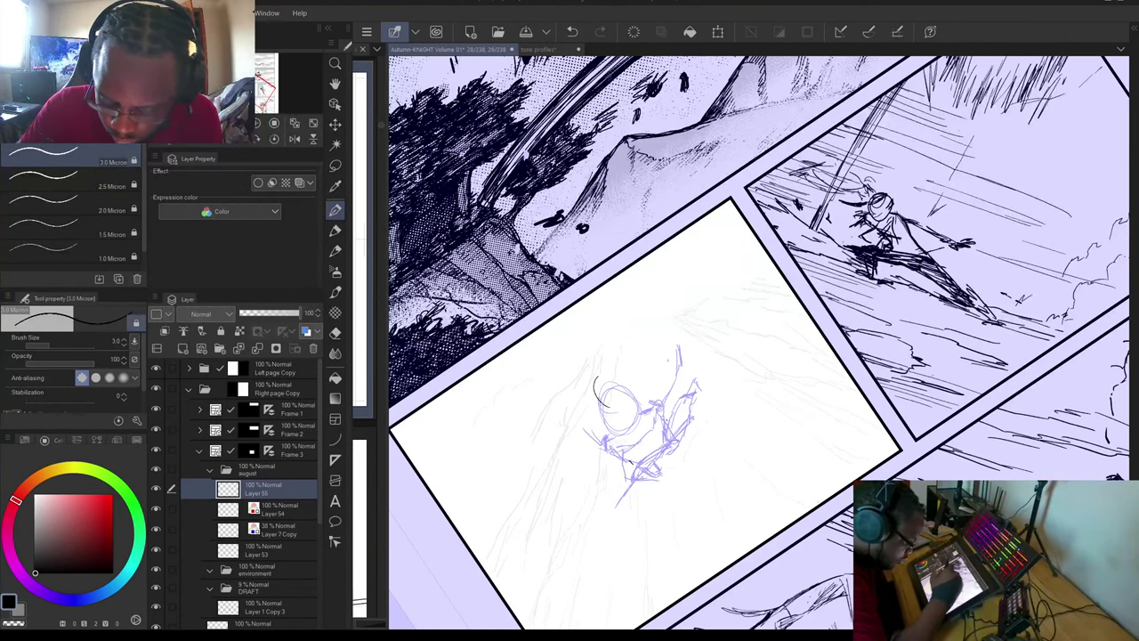
mouse_move(614, 397)
mouse_down()
mouse_move(600, 406)
mouse_move(631, 425)
mouse_move(606, 406)
mouse_up()
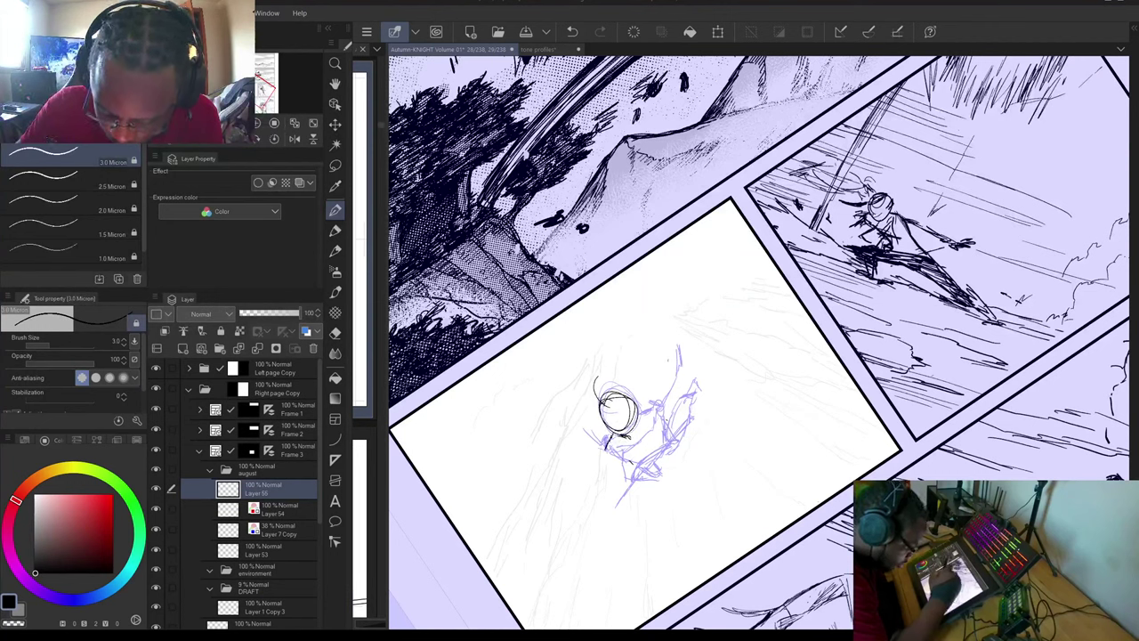
mouse_move(639, 414)
mouse_down()
mouse_move(652, 406)
mouse_move(648, 429)
mouse_move(653, 415)
mouse_move(607, 456)
mouse_move(631, 467)
mouse_move(650, 500)
mouse_up()
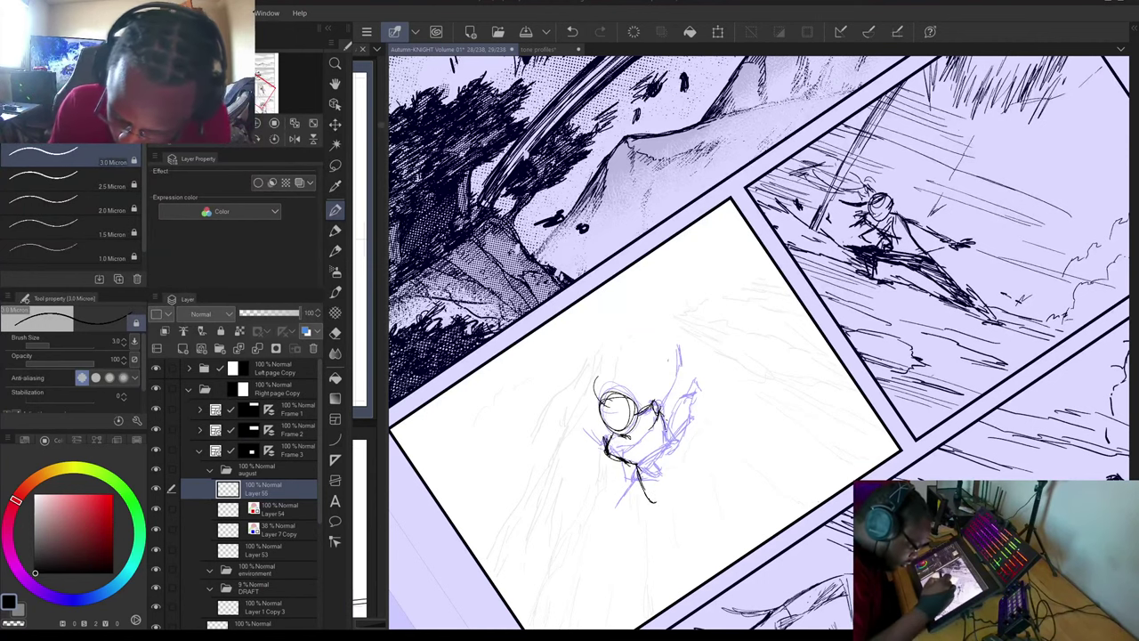
Sketch the figure's bent leg and extended leg with feet, plus simple lines for both arms.
mouse_move(660, 414)
mouse_down()
mouse_move(660, 466)
mouse_move(695, 480)
mouse_up()
mouse_move(668, 437)
mouse_down()
mouse_move(705, 486)
mouse_move(632, 489)
mouse_move(653, 514)
mouse_move(658, 505)
mouse_up()
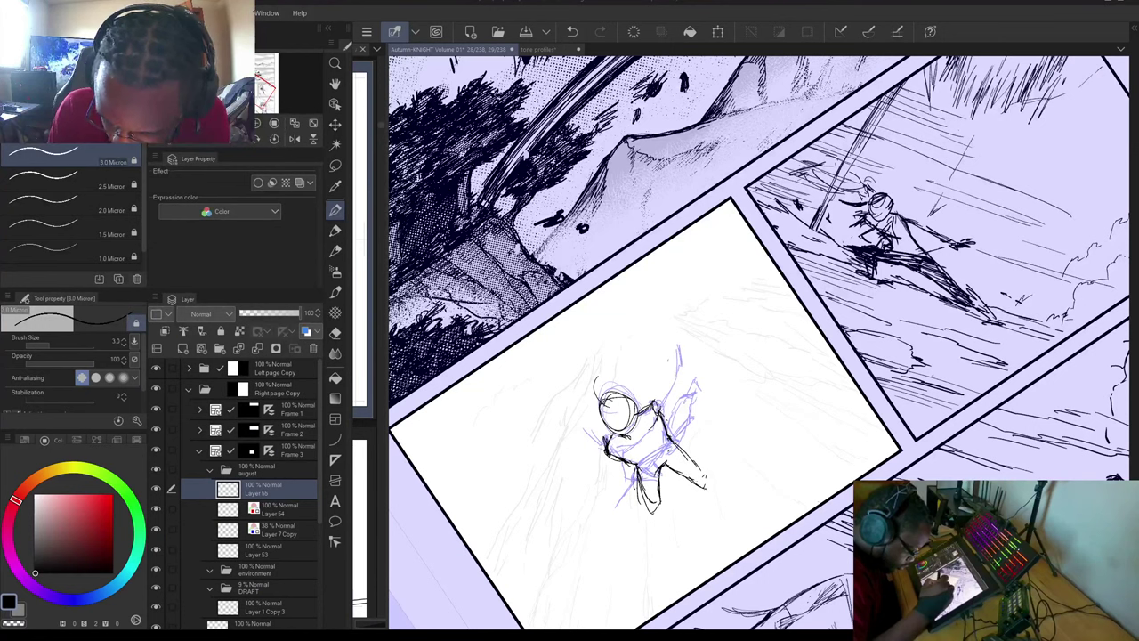
mouse_move(700, 467)
mouse_down()
mouse_move(730, 505)
mouse_move(719, 506)
mouse_up()
drag(699, 488, 727, 509)
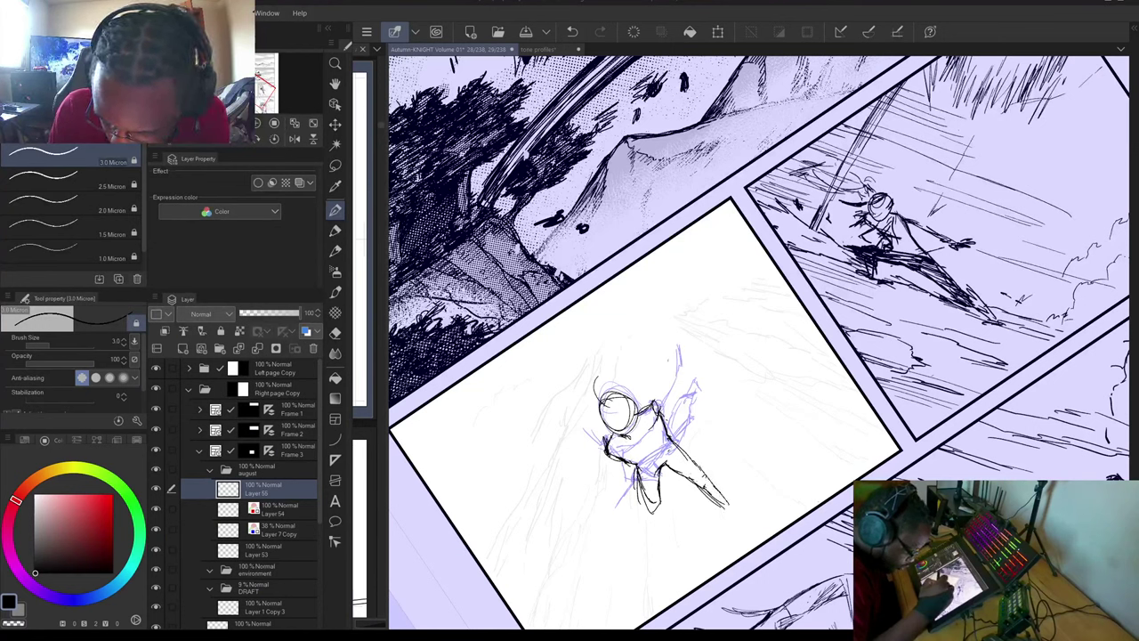
mouse_move(653, 405)
mouse_down()
mouse_move(665, 413)
mouse_move(702, 397)
mouse_up()
mouse_move(612, 447)
mouse_down()
mouse_move(603, 502)
mouse_move(666, 515)
mouse_up()
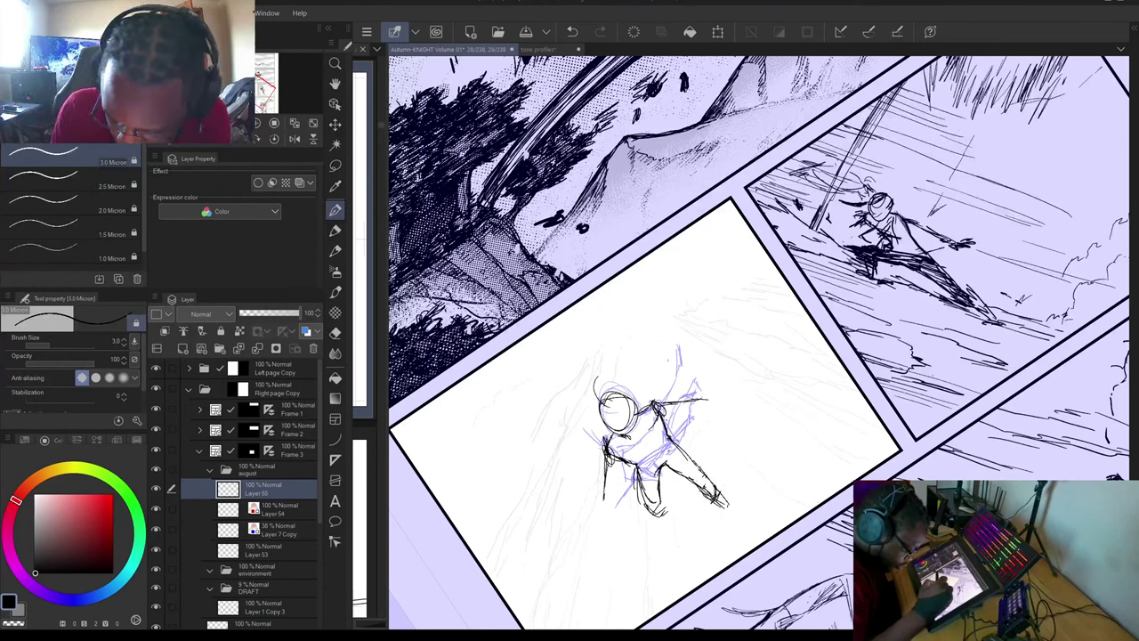
drag(714, 499, 731, 515)
Hide the blue rough layer, Layer 7 Copy, so only the black figure sketch shows.
click(207, 527)
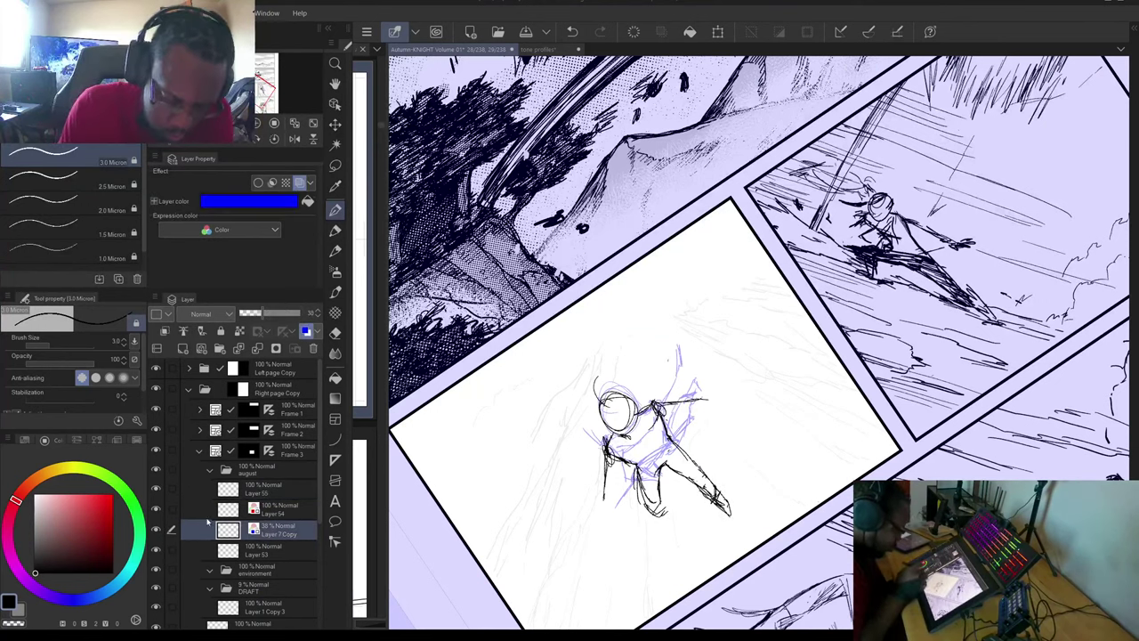
click(157, 529)
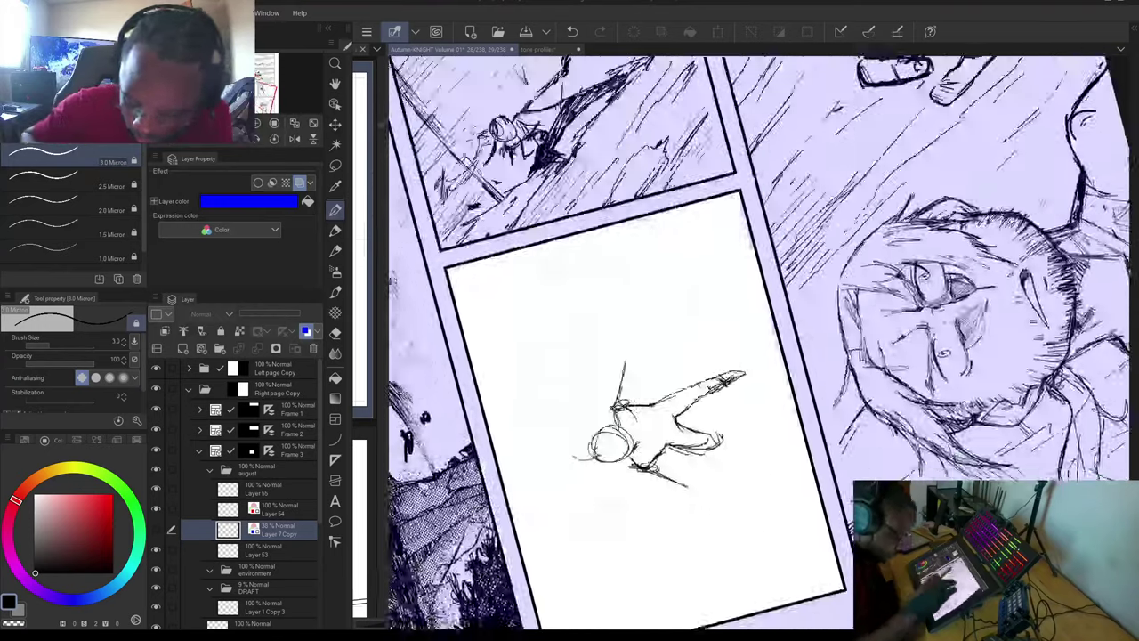
mouse_move(611, 445)
mouse_down()
mouse_move(590, 367)
mouse_move(591, 401)
mouse_up()
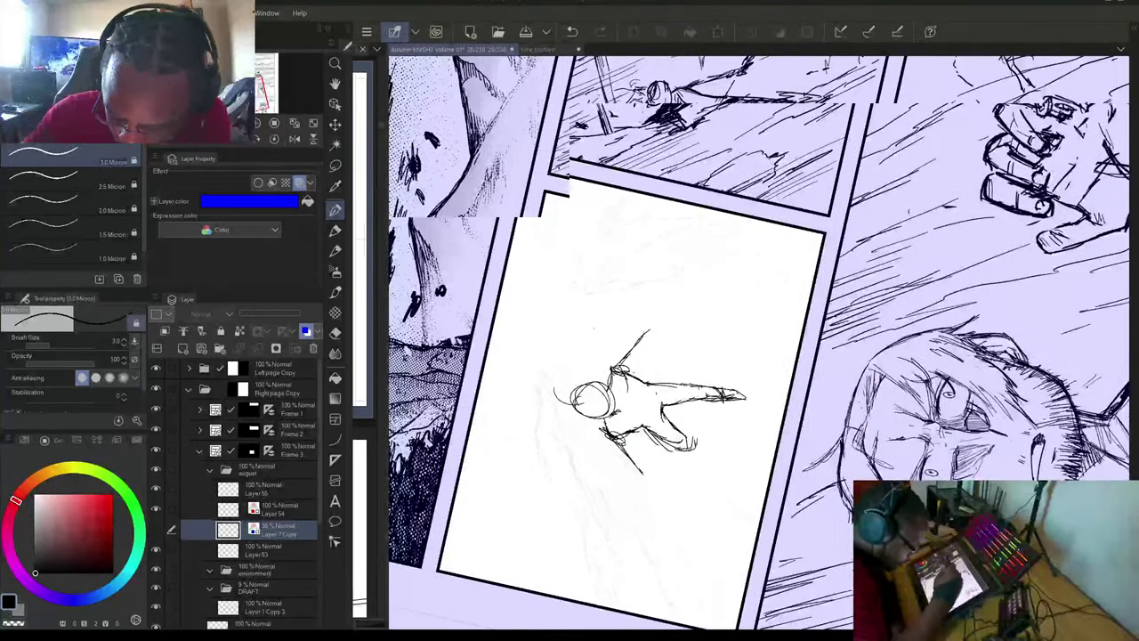
mouse_move(612, 286)
mouse_down()
mouse_move(659, 351)
mouse_move(614, 277)
mouse_up()
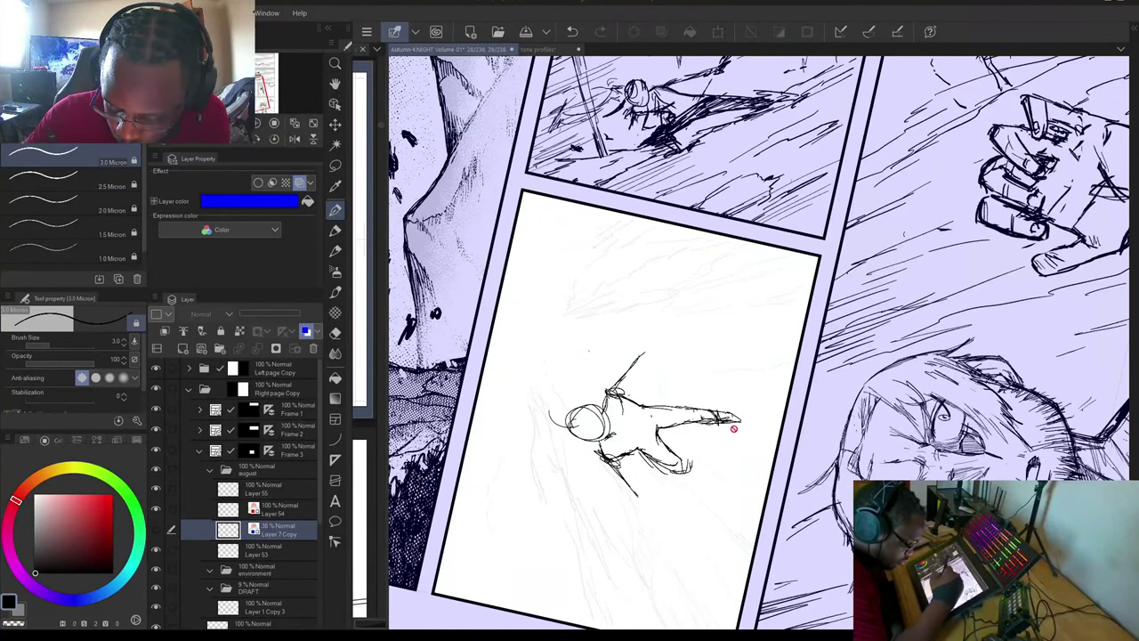
Lasso the figure's legs and make Layer 55 the active layer.
click(343, 181)
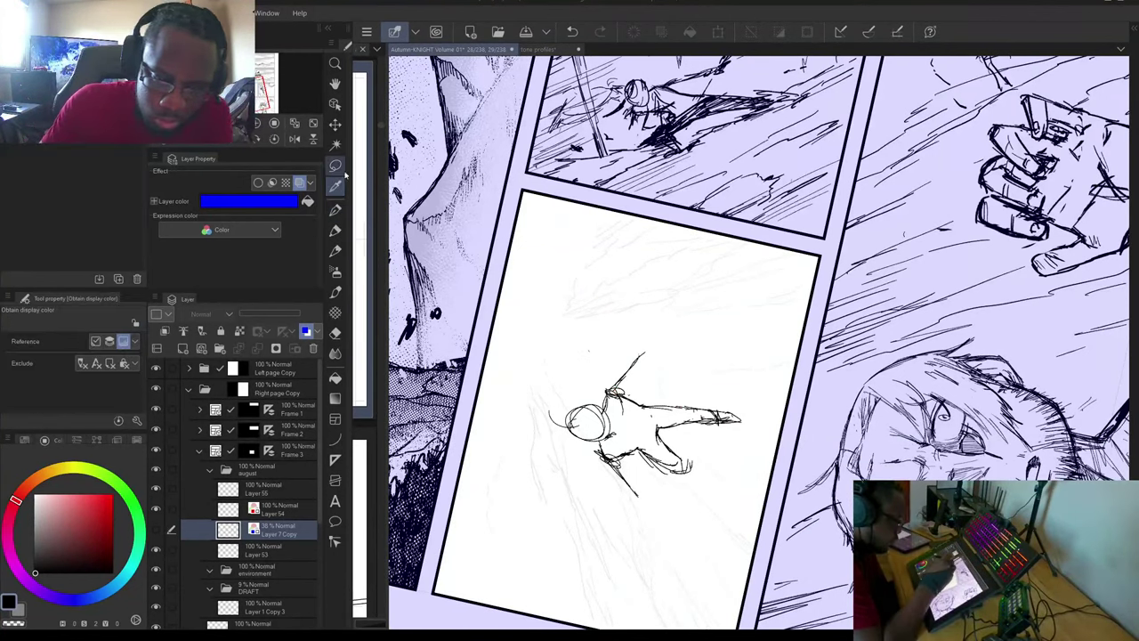
click(335, 166)
mouse_move(645, 494)
mouse_down()
mouse_move(750, 356)
mouse_move(655, 512)
mouse_up()
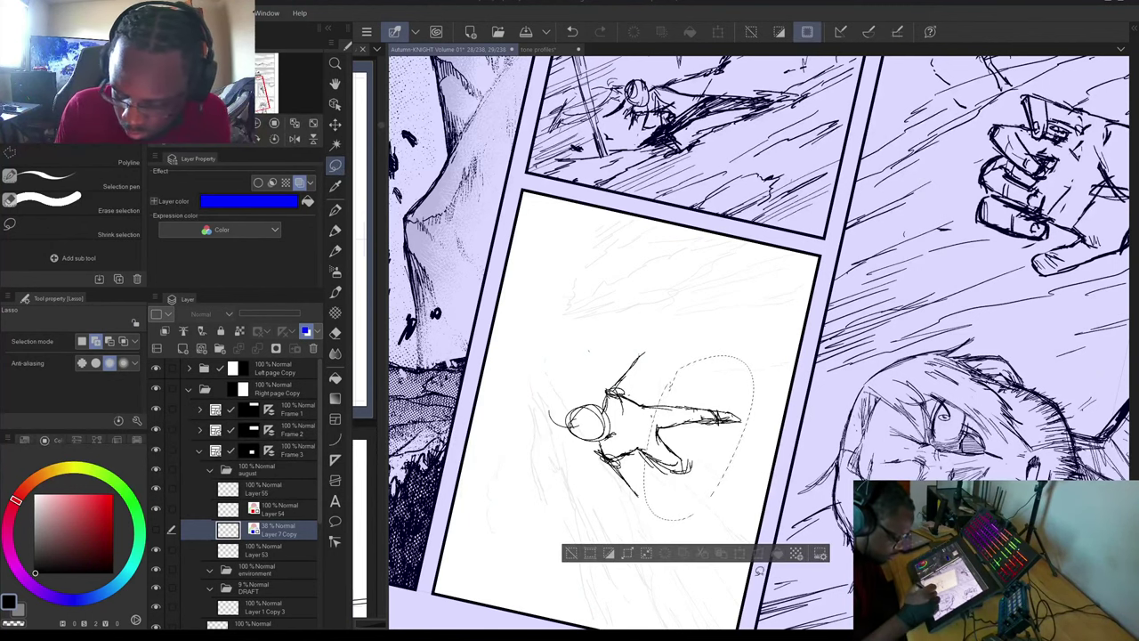
click(267, 489)
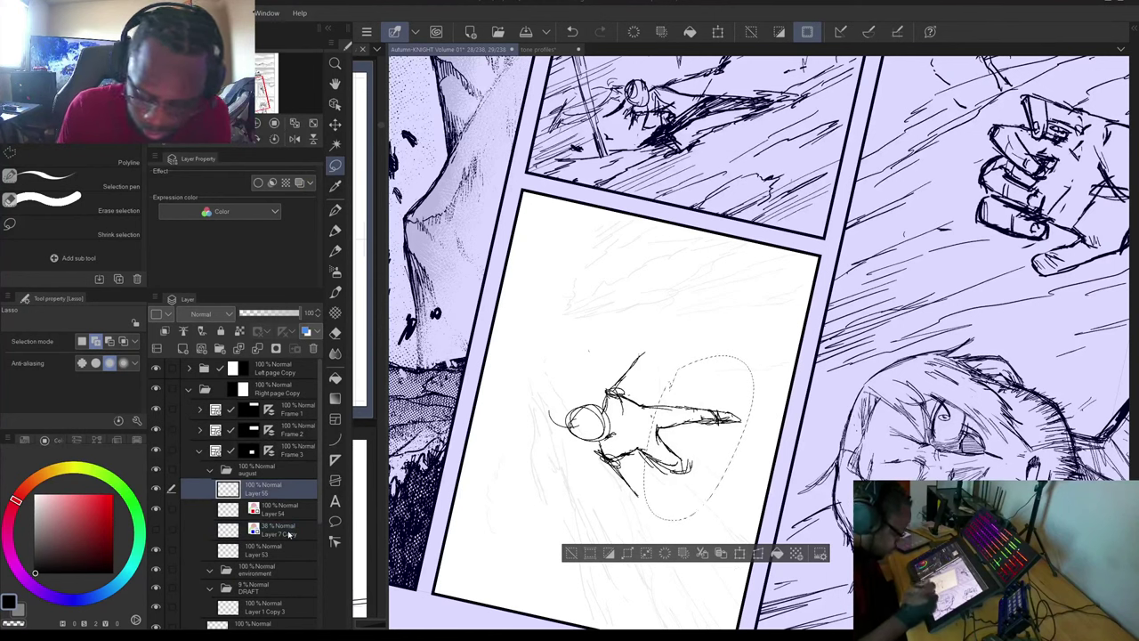
Try to flip the lassoed legs horizontally and reposition them under the torso.
click(740, 553)
click(53, 343)
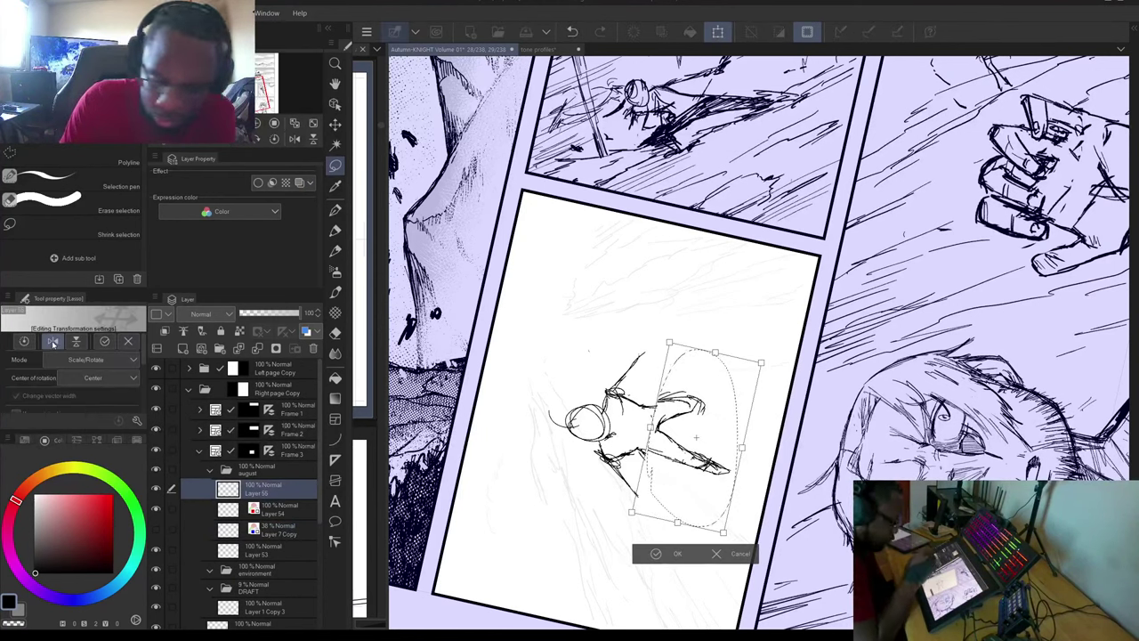
drag(725, 437, 721, 445)
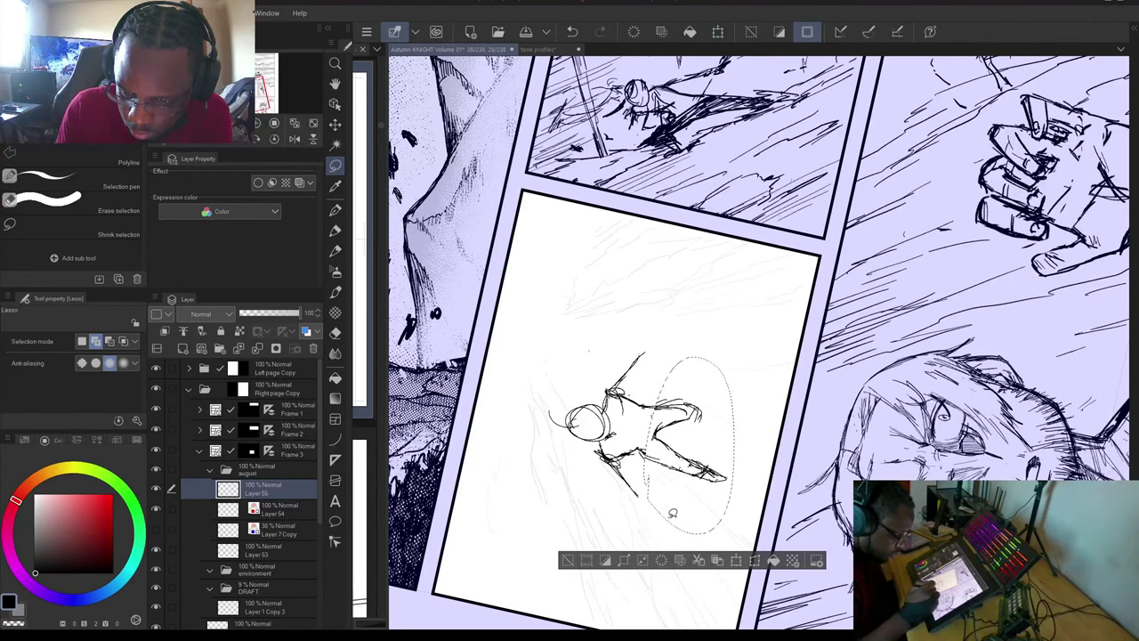
click(568, 560)
drag(570, 534, 525, 349)
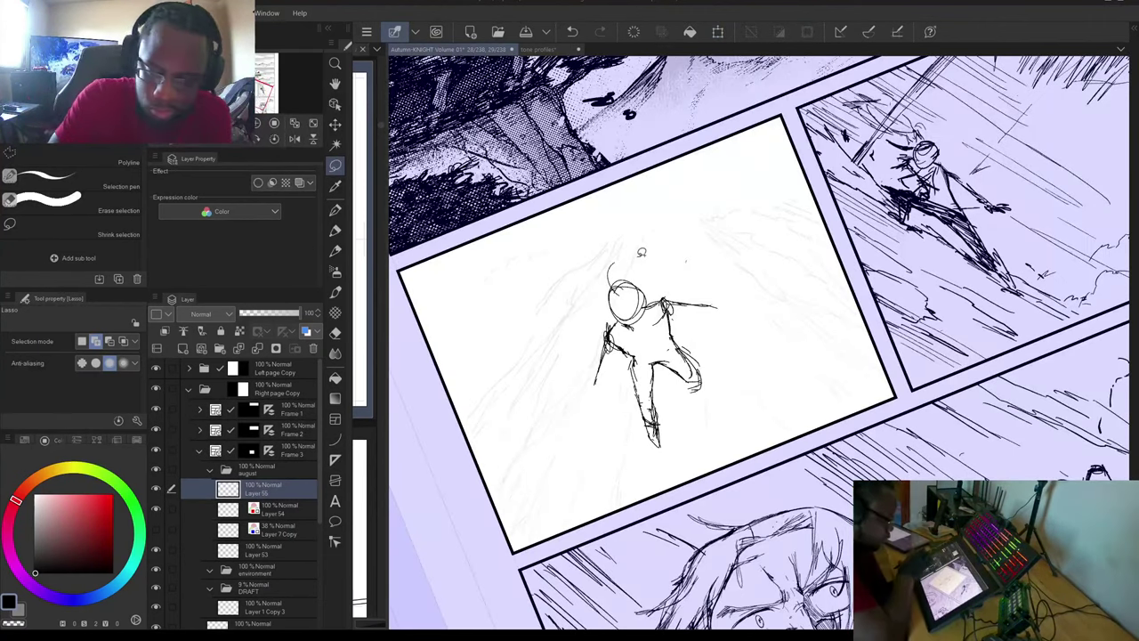
key(ctrl+z)
drag(642, 252, 565, 313)
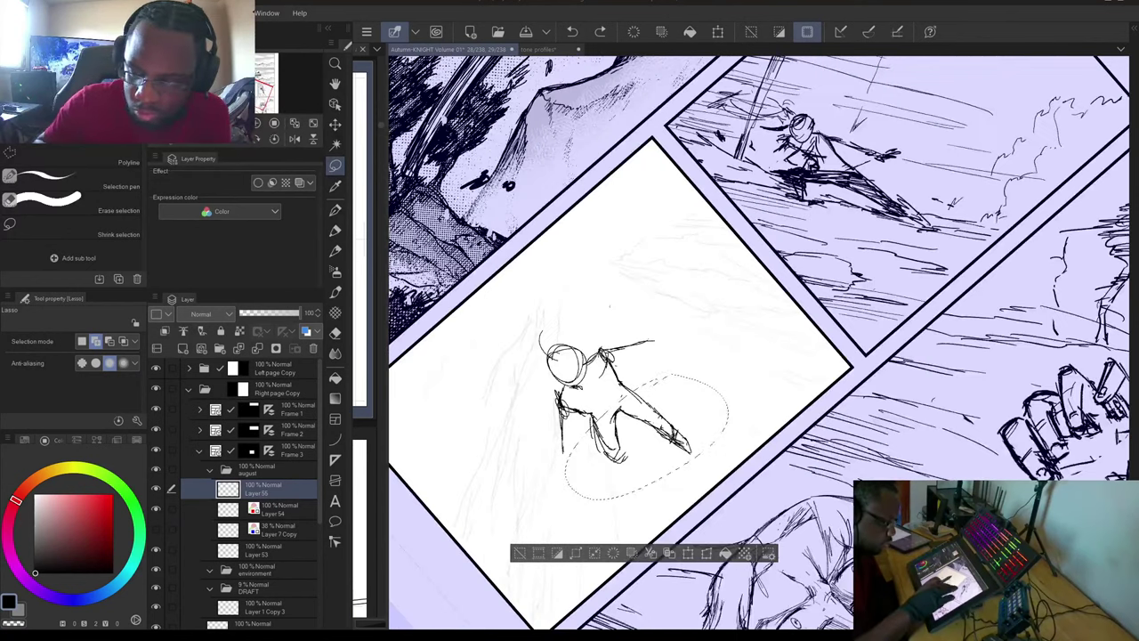
Clear the selection, erase the extended leg's lower part, and redraw it shorter and bent with the 3.0 Micron pen, refining the other foot.
mouse_move(666, 429)
mouse_down()
mouse_move(662, 420)
mouse_move(680, 420)
mouse_move(688, 450)
mouse_up()
key(ctrl+d)
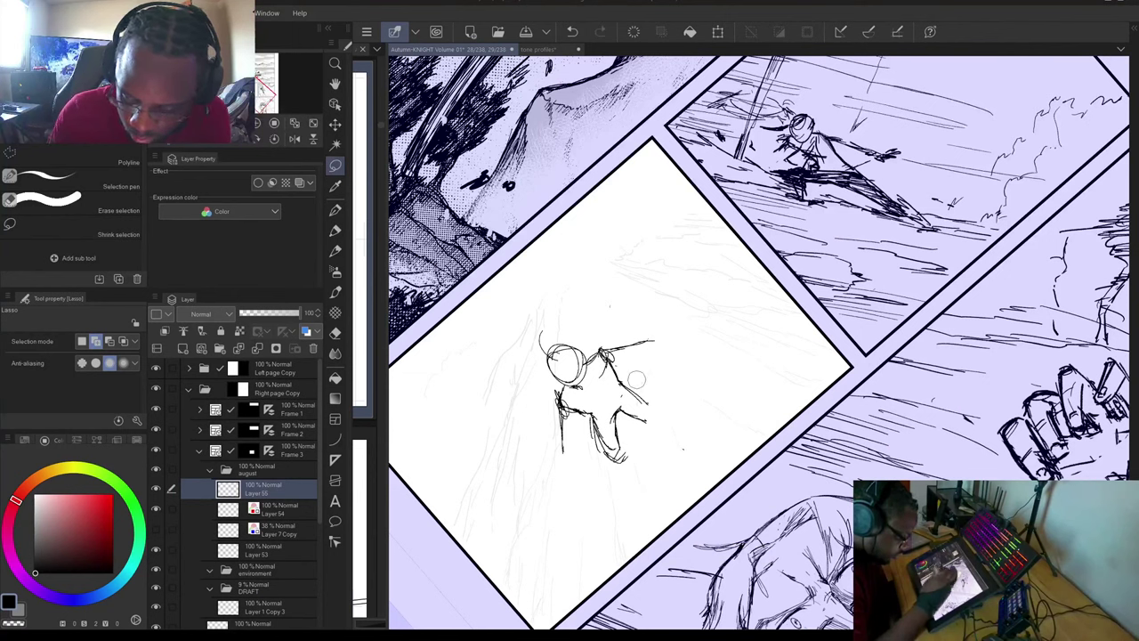
key(p)
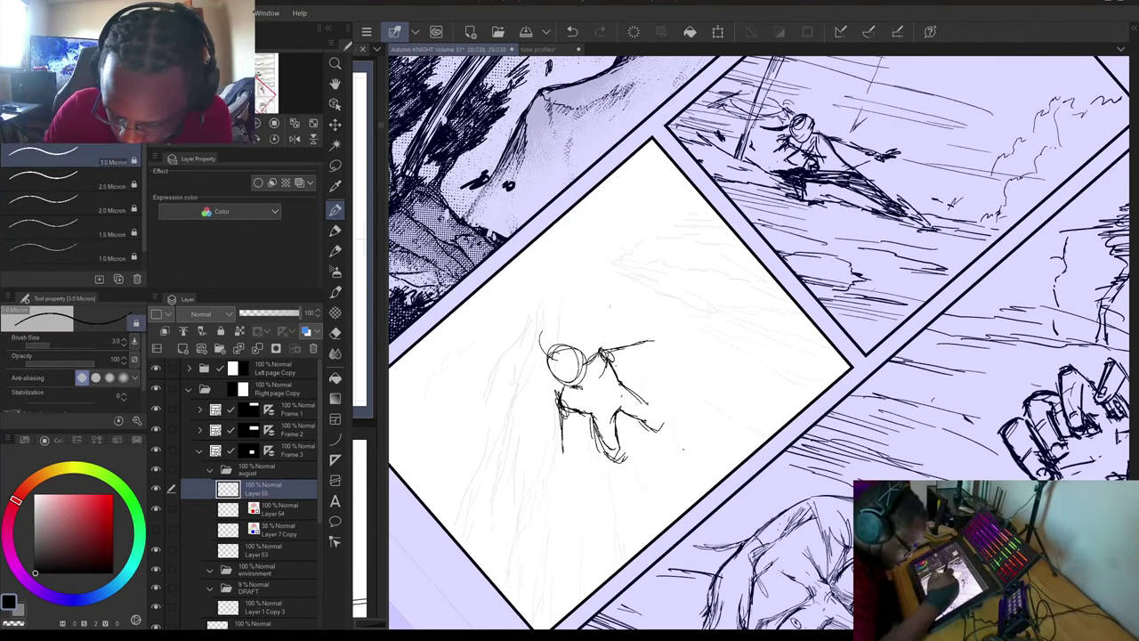
mouse_move(642, 397)
mouse_down()
mouse_move(661, 419)
mouse_move(648, 436)
mouse_up()
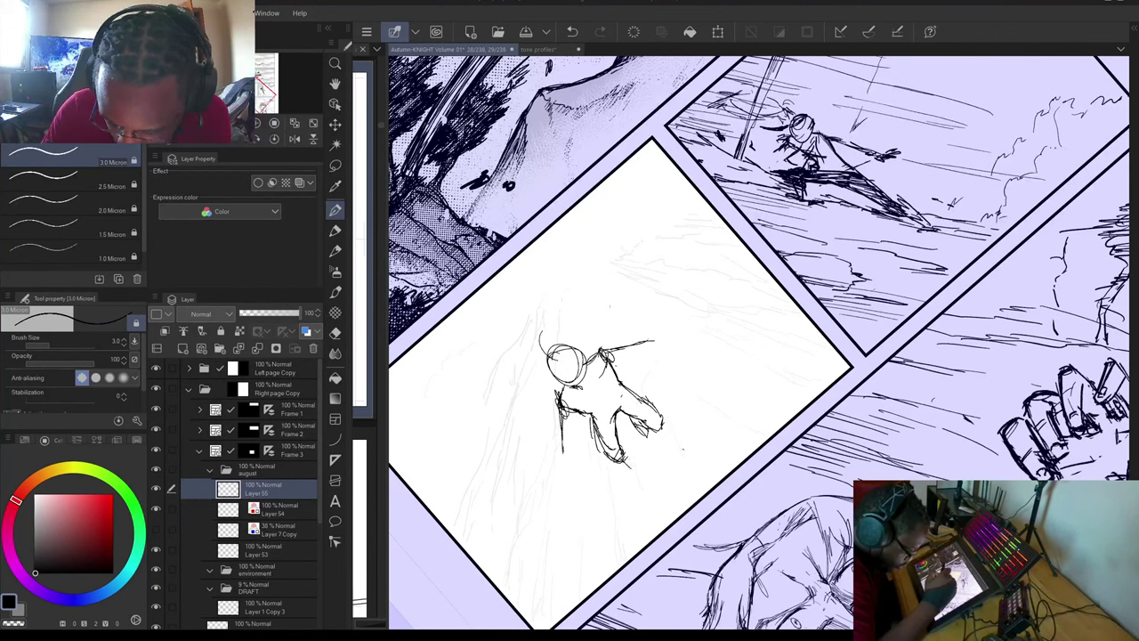
drag(621, 461, 634, 469)
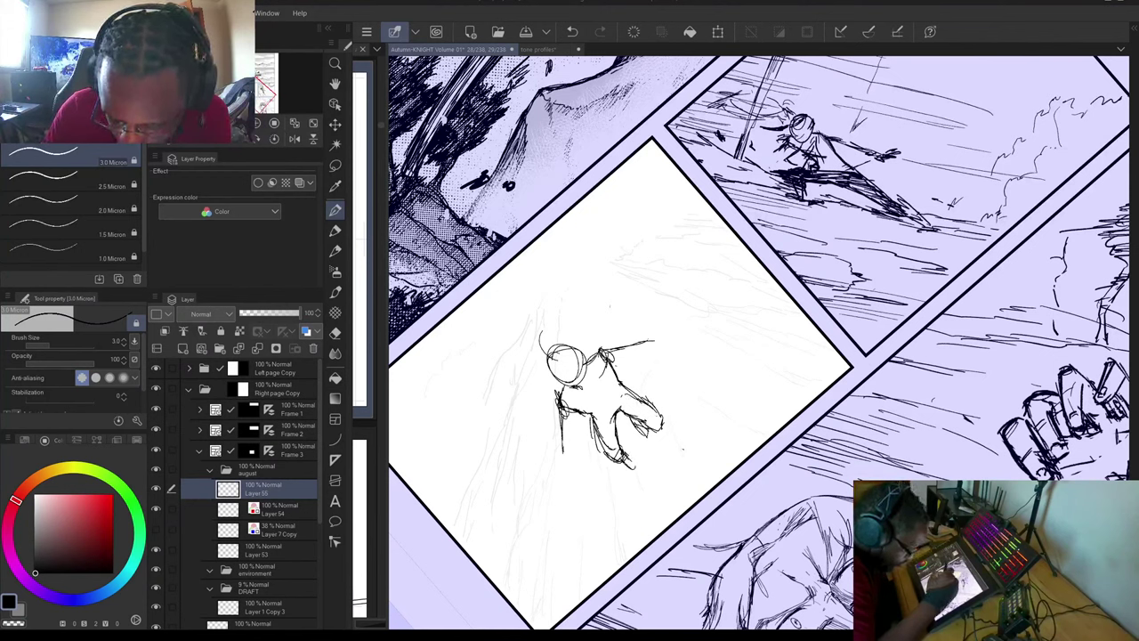
Add waist lines to the torso, outline hair around the head, and thicken both arms of the figure.
drag(605, 403, 620, 419)
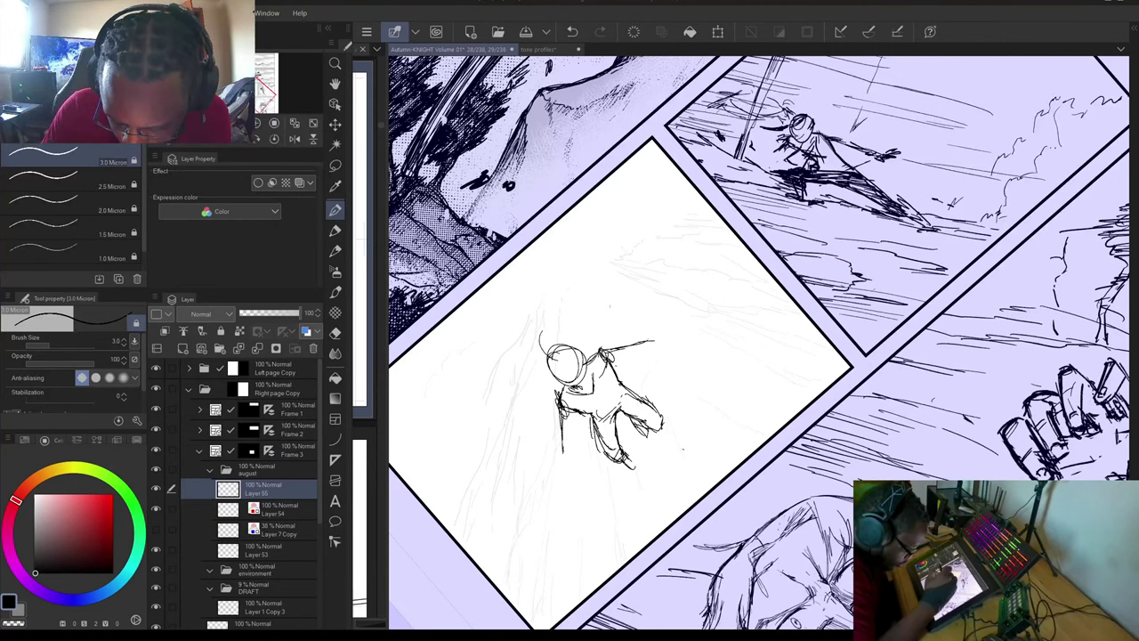
drag(569, 358, 557, 356)
mouse_move(545, 347)
mouse_down()
mouse_move(536, 354)
mouse_move(561, 384)
mouse_move(566, 355)
mouse_move(579, 376)
mouse_move(582, 359)
mouse_move(545, 383)
mouse_move(577, 368)
mouse_move(540, 364)
mouse_move(564, 390)
mouse_move(550, 401)
mouse_move(593, 351)
mouse_move(608, 382)
mouse_move(636, 336)
mouse_up()
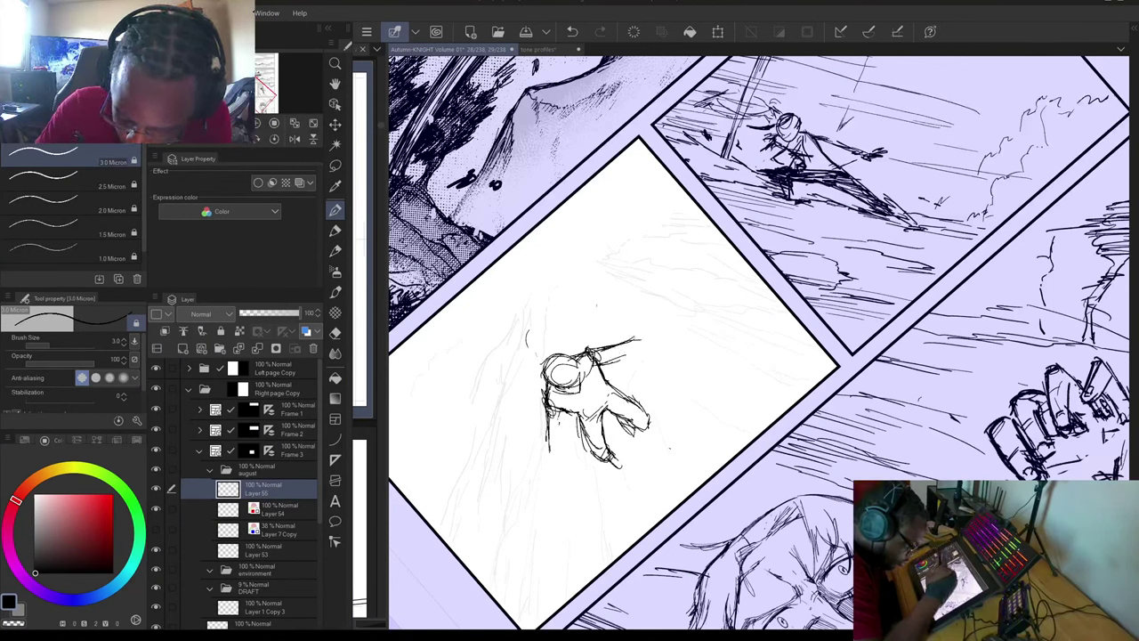
mouse_move(561, 413)
mouse_down()
mouse_move(554, 445)
mouse_move(544, 443)
mouse_up()
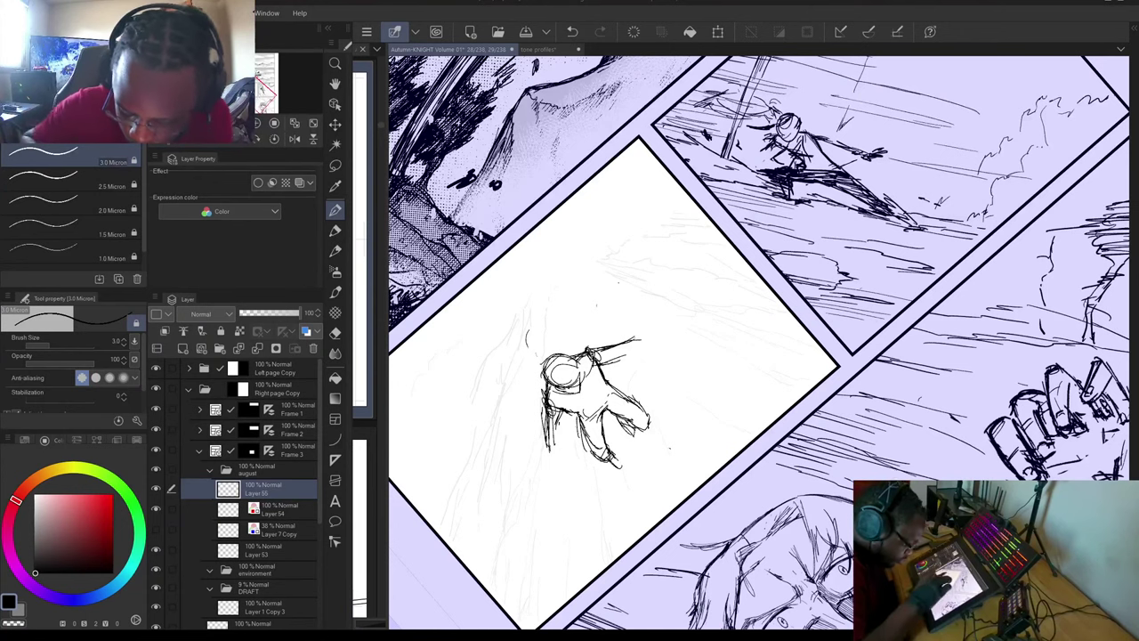
Sketch a long, narrow double-lined blade extending out from the figure's hip beside the legs.
mouse_move(565, 372)
mouse_down()
mouse_move(542, 516)
mouse_move(594, 492)
mouse_move(582, 458)
mouse_up()
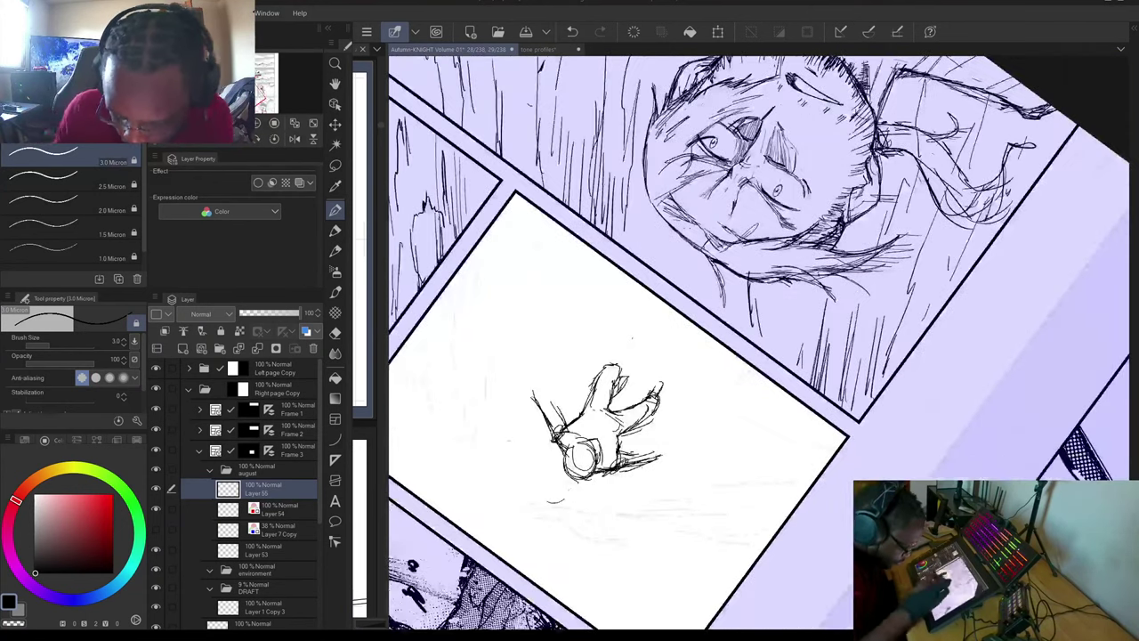
drag(575, 386, 584, 400)
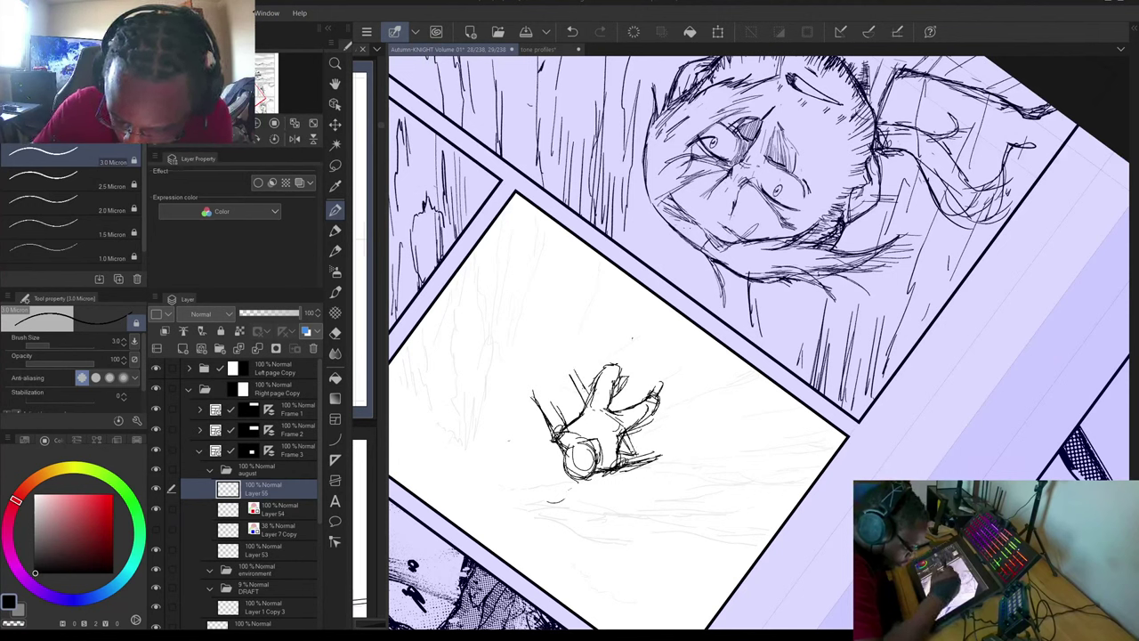
drag(579, 379, 554, 346)
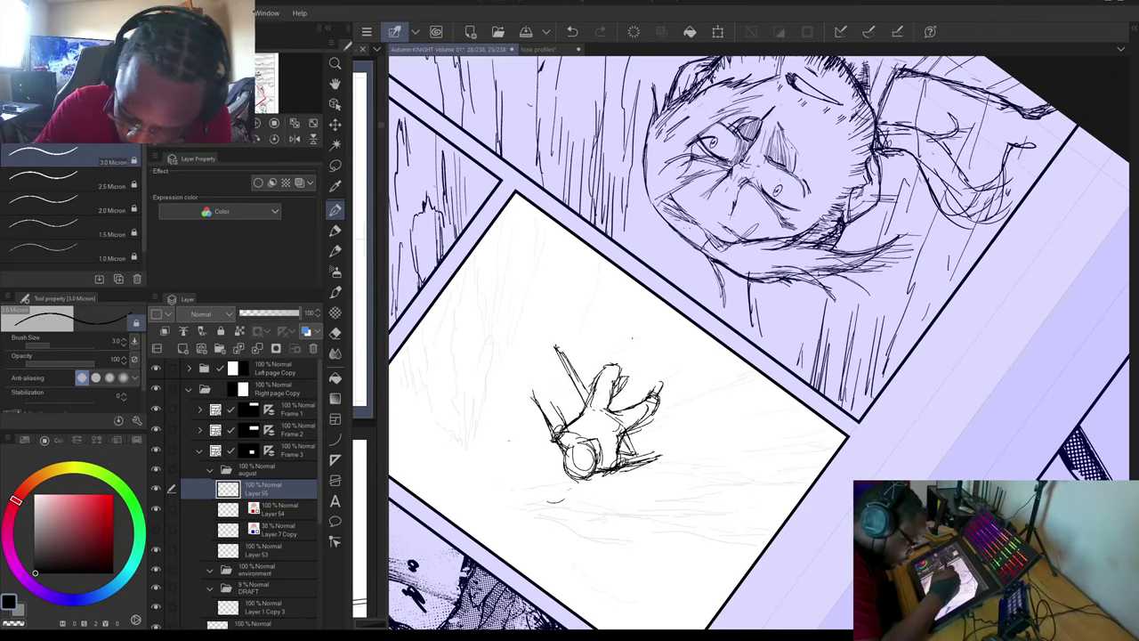
mouse_move(581, 461)
mouse_down()
mouse_move(599, 478)
mouse_move(617, 348)
mouse_move(585, 468)
mouse_move(524, 440)
mouse_up()
Shade both legs with close hatching and add lines where they meet at the hips.
drag(641, 418, 475, 306)
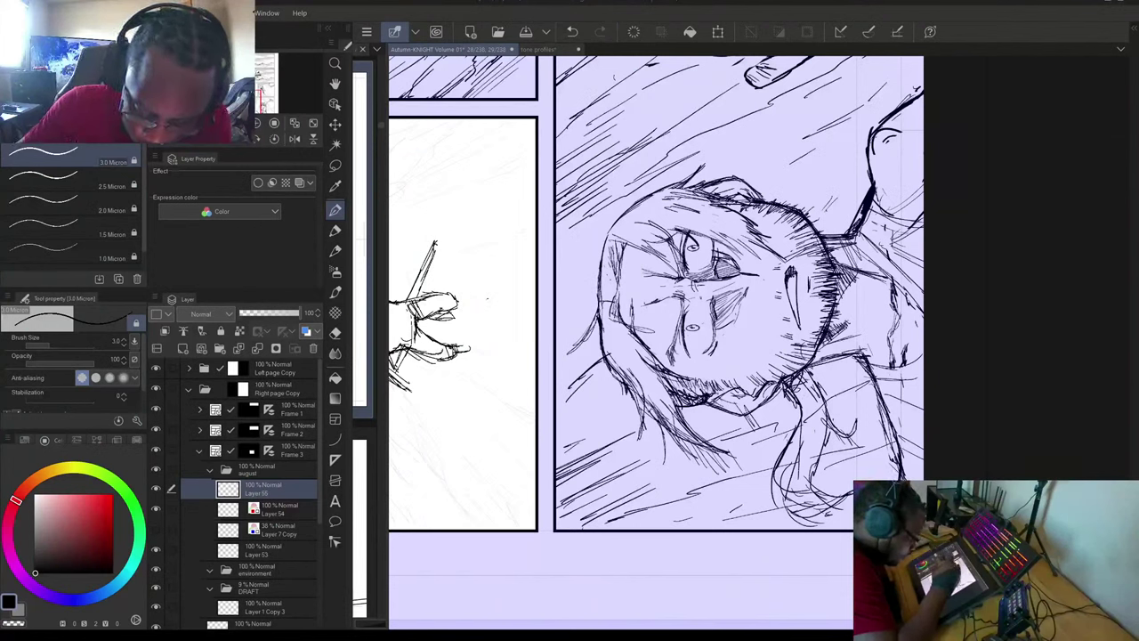
drag(433, 295, 429, 315)
mouse_move(437, 295)
mouse_down()
mouse_move(429, 357)
mouse_move(447, 363)
mouse_up()
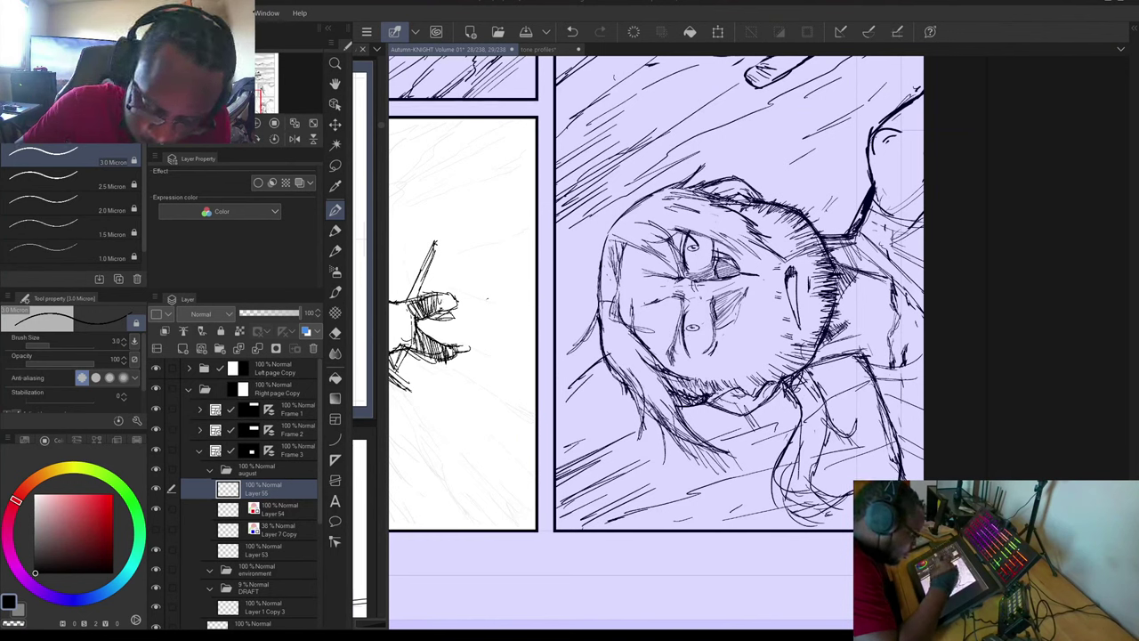
drag(415, 328, 410, 348)
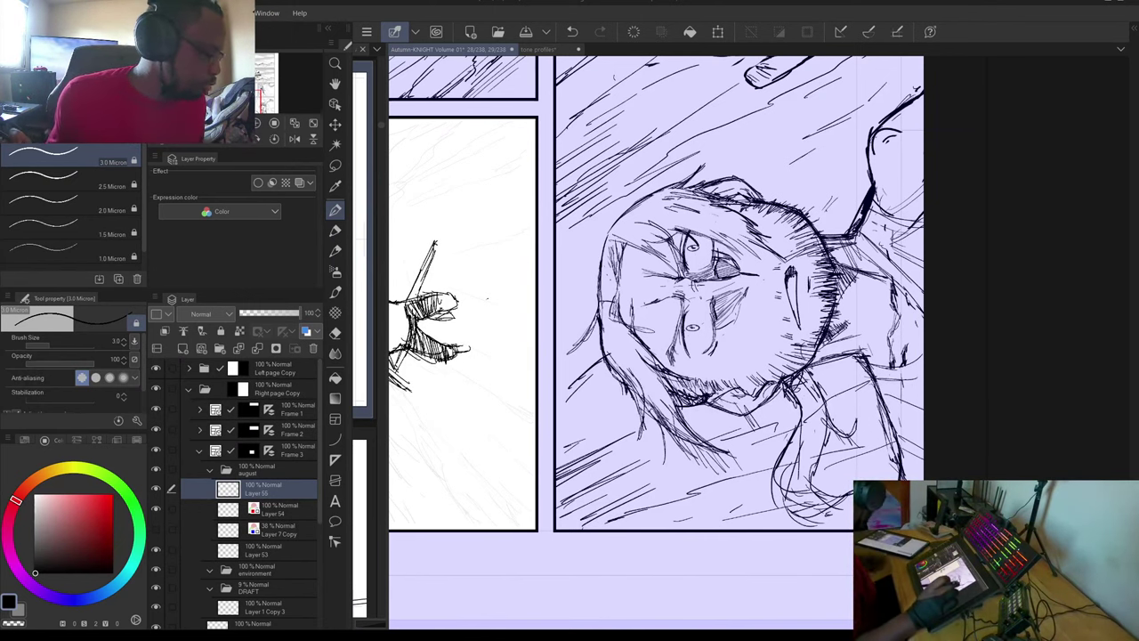
Extend the ends of both outstretched arms with forearm and hand lines.
drag(677, 320, 649, 283)
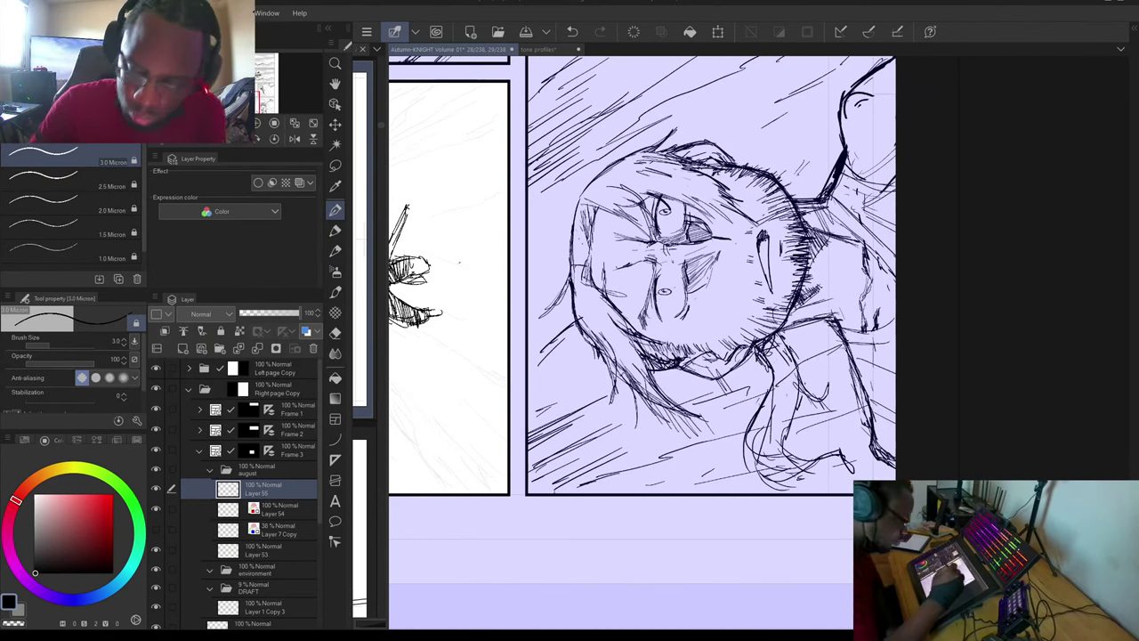
mouse_move(623, 294)
mouse_down()
mouse_move(689, 282)
mouse_move(826, 291)
mouse_up()
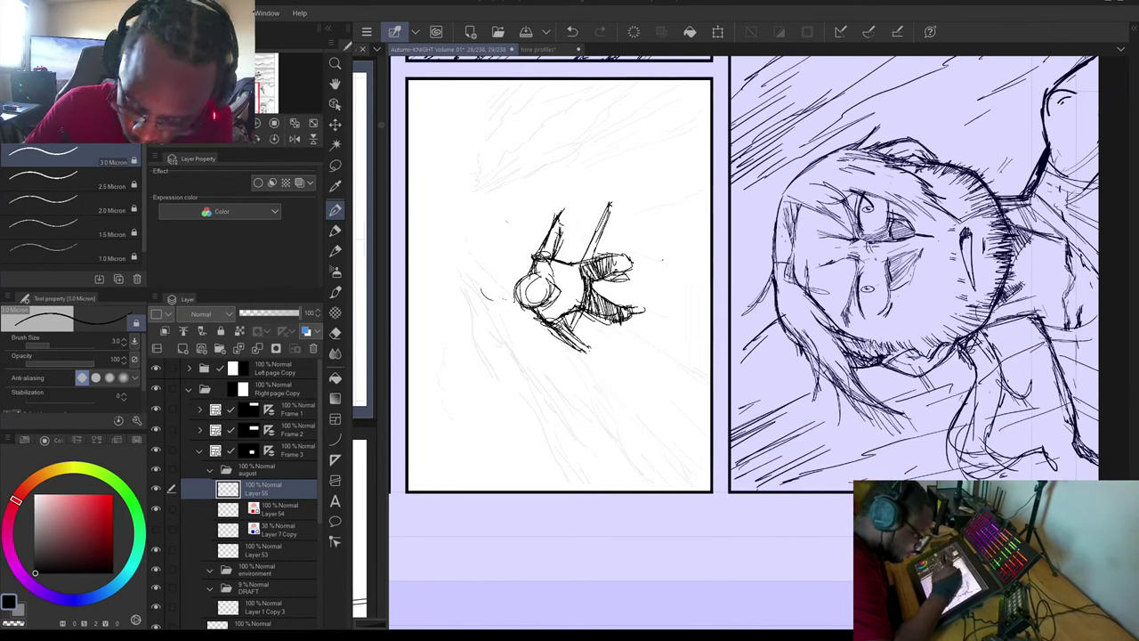
drag(570, 344, 598, 357)
drag(589, 358, 600, 362)
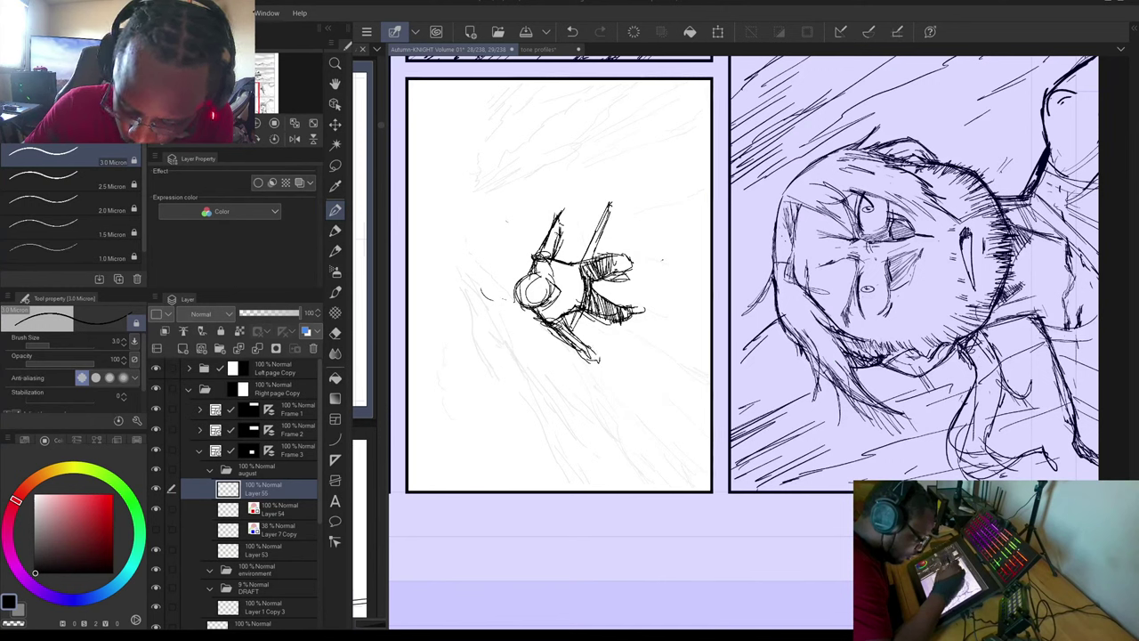
drag(560, 229, 581, 193)
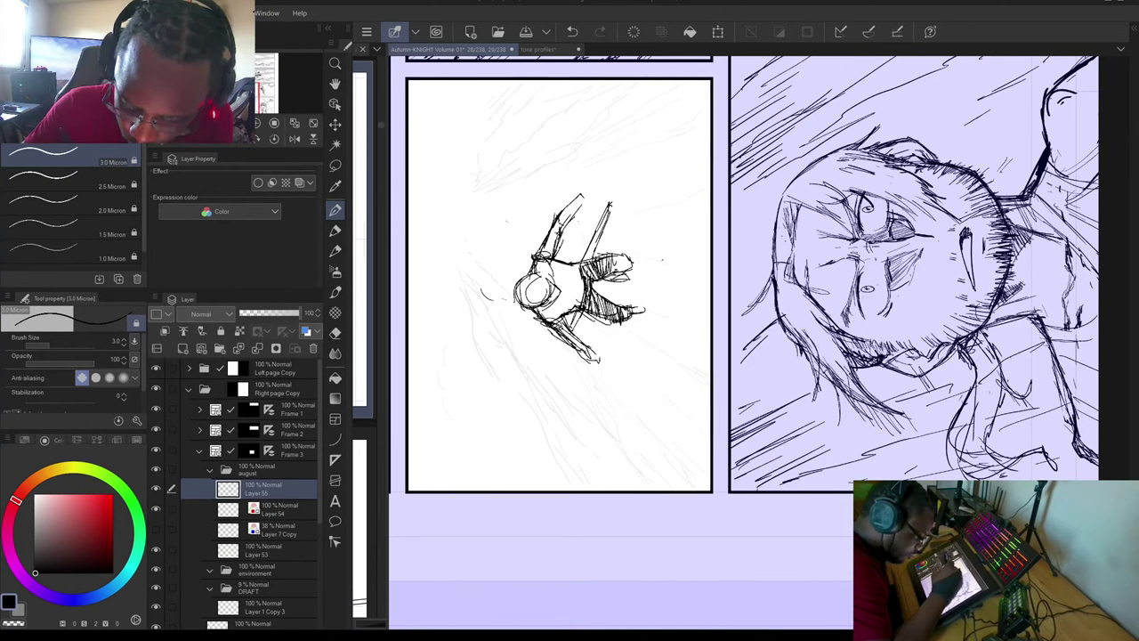
drag(585, 356, 599, 366)
Darken the soles of both feet, add waist lines, and sketch fingers on the blade-side hand.
drag(627, 257, 631, 266)
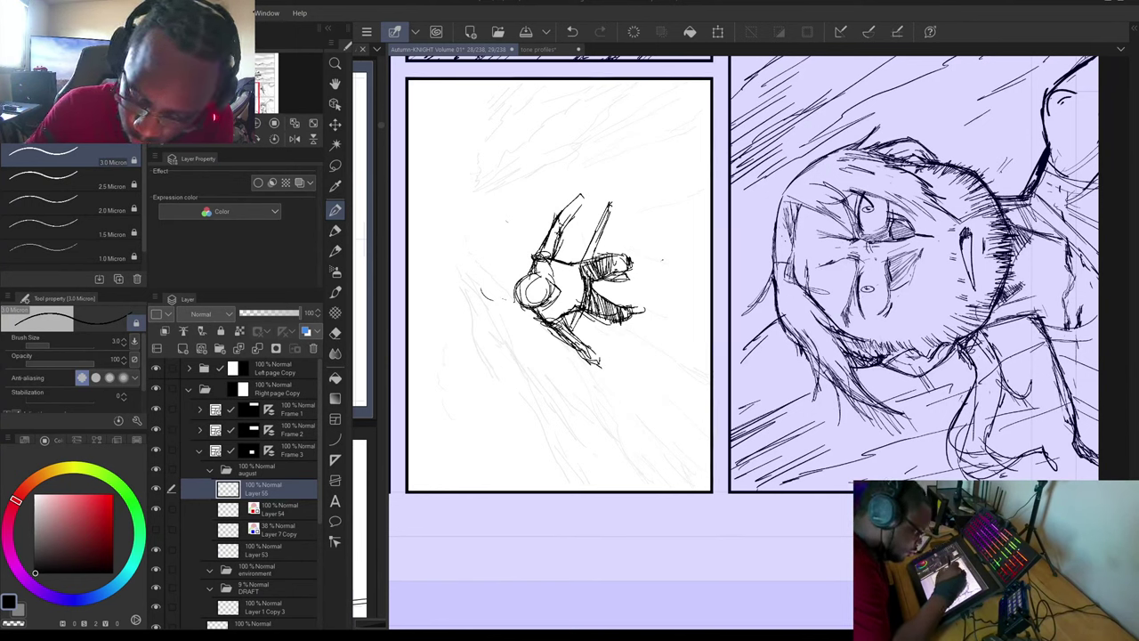
mouse_move(613, 282)
mouse_down()
mouse_move(628, 278)
mouse_move(644, 312)
mouse_up()
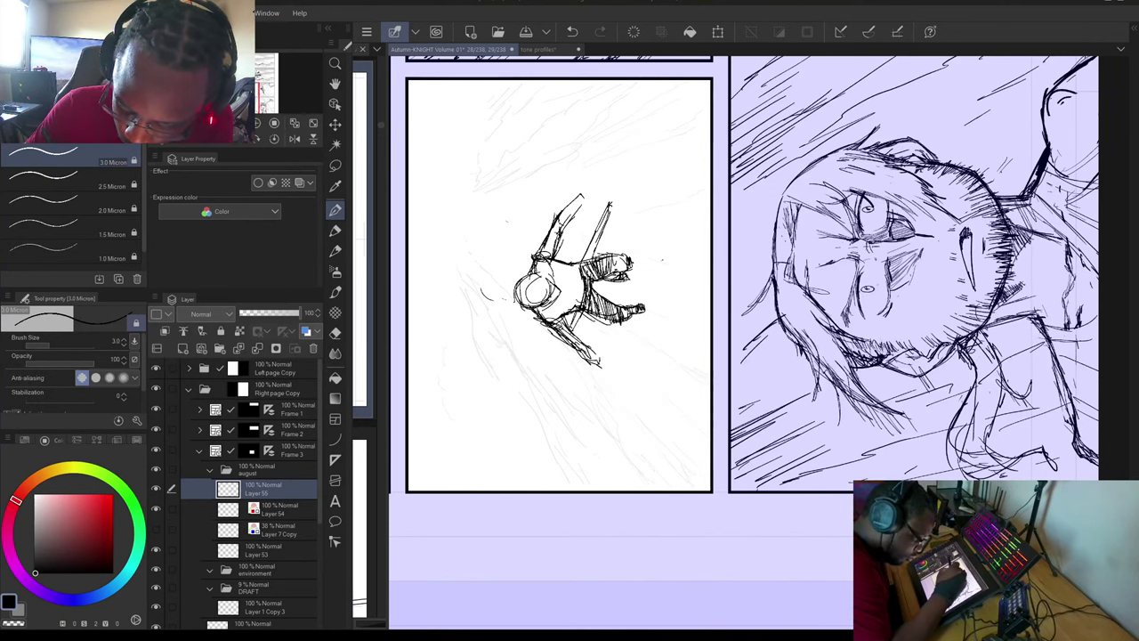
drag(570, 289, 582, 321)
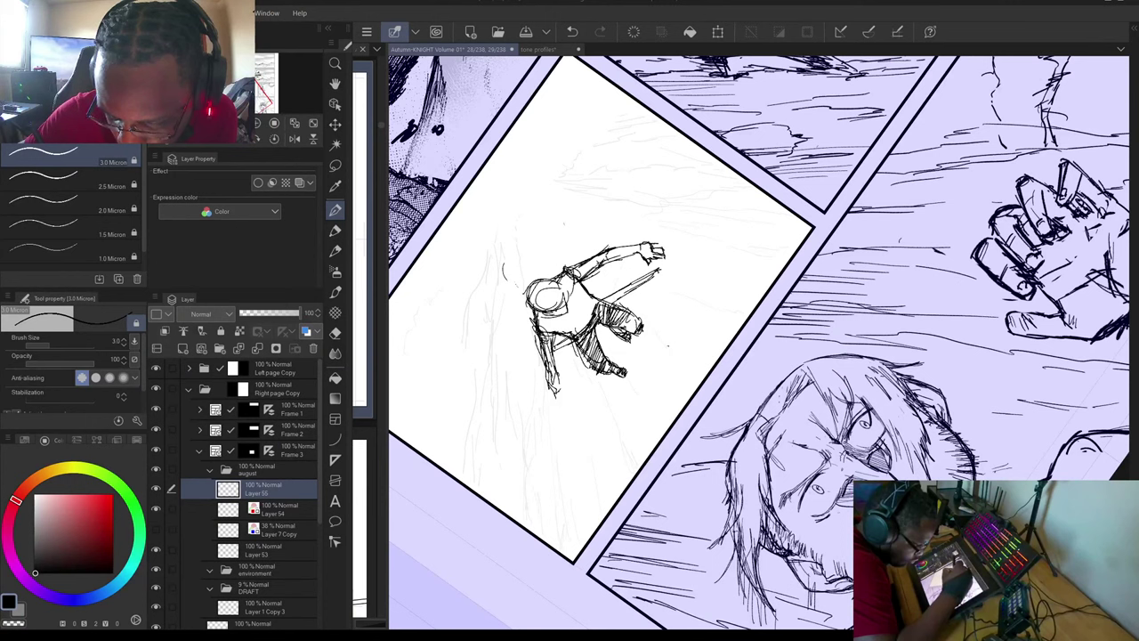
drag(654, 239, 662, 247)
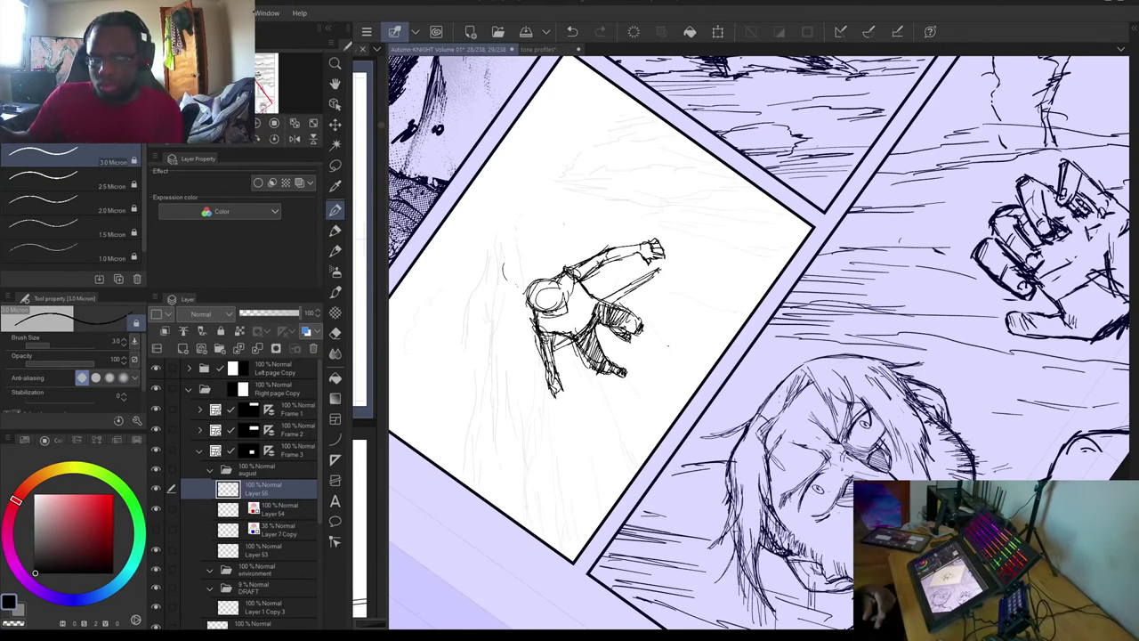
Erase the stray mark near the head and most of the blade-side arm, and add fold lines to the torso.
mouse_move(487, 262)
mouse_down()
mouse_move(440, 263)
mouse_move(422, 326)
mouse_up()
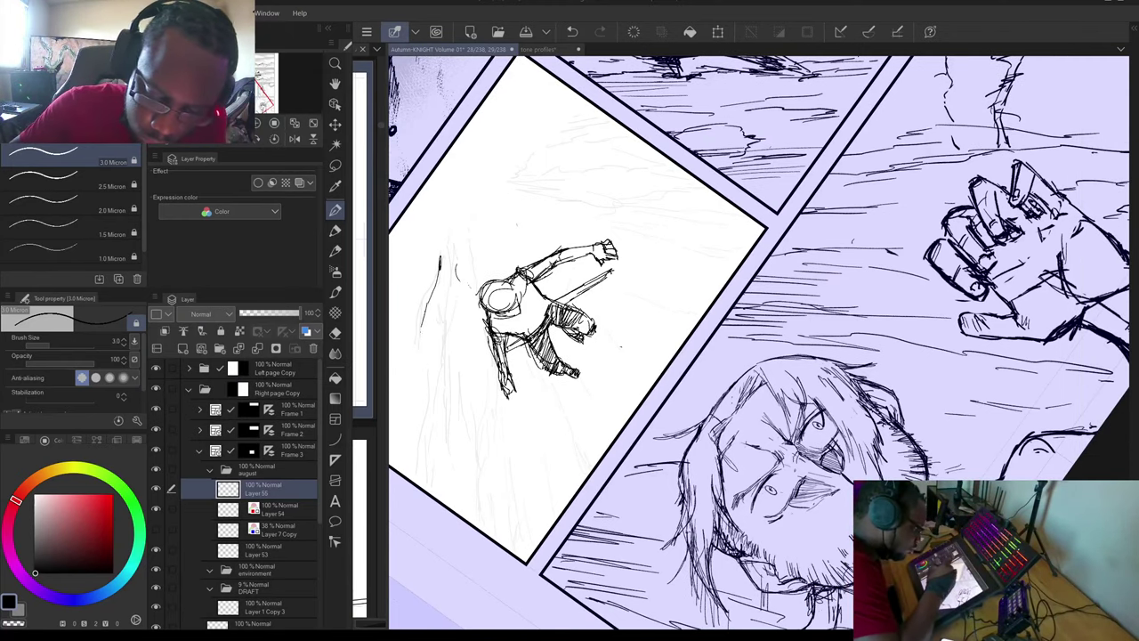
mouse_move(445, 247)
mouse_down()
mouse_move(445, 297)
mouse_move(421, 326)
mouse_up()
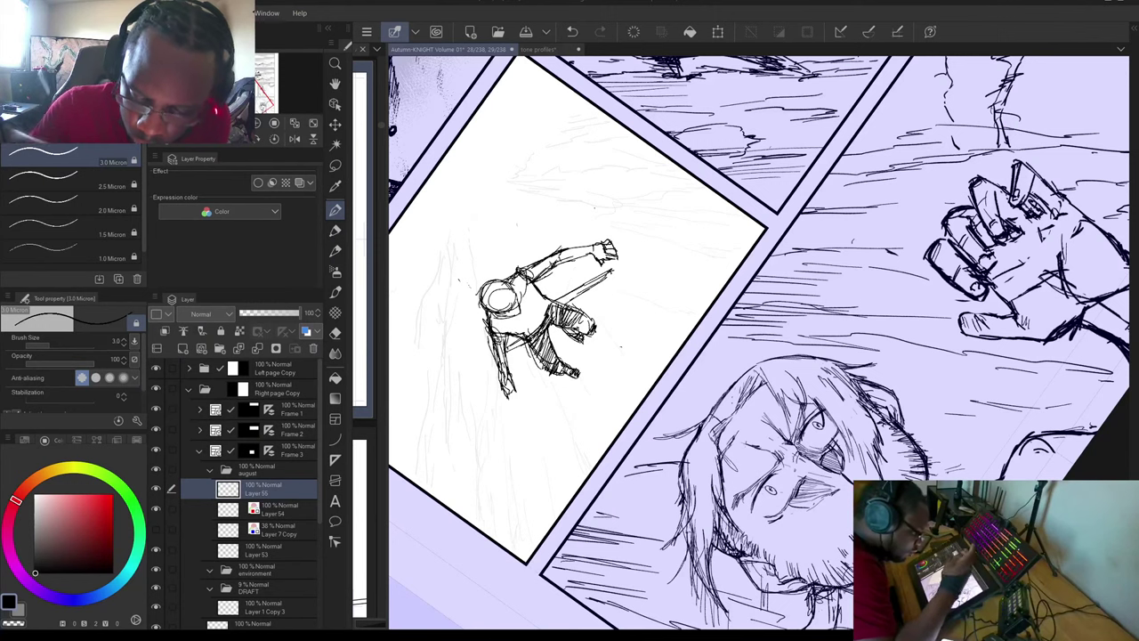
mouse_move(566, 277)
mouse_down()
mouse_move(565, 236)
mouse_move(556, 271)
mouse_move(575, 233)
mouse_move(608, 260)
mouse_up()
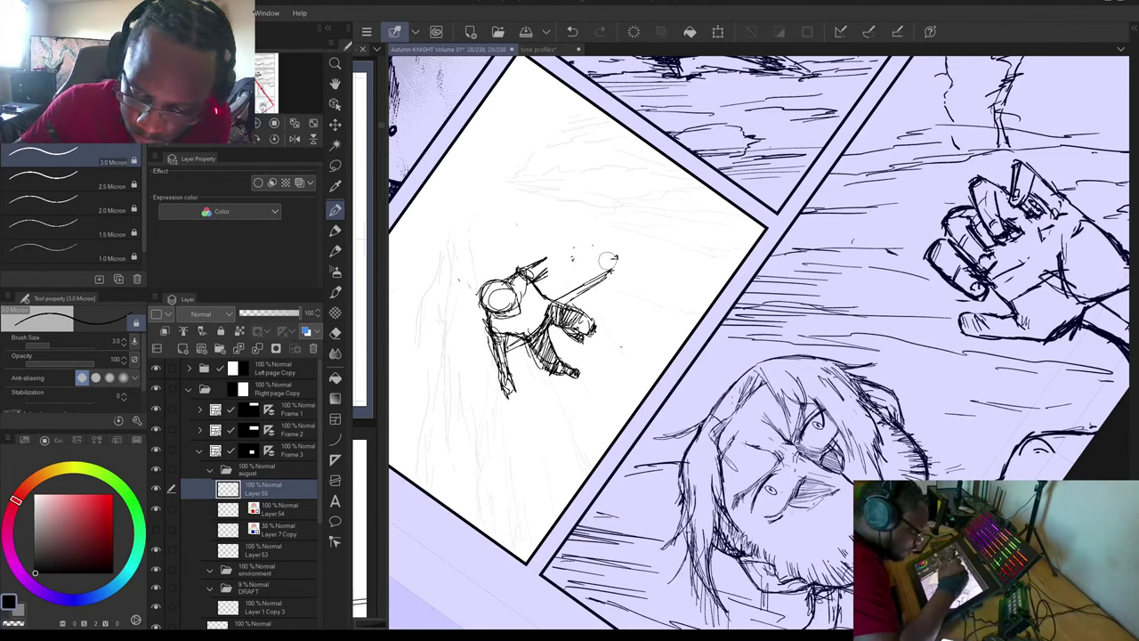
mouse_move(498, 314)
mouse_down()
mouse_move(541, 312)
mouse_move(535, 332)
mouse_up()
mouse_move(547, 300)
mouse_down()
mouse_move(544, 315)
mouse_move(533, 309)
mouse_move(546, 282)
mouse_up()
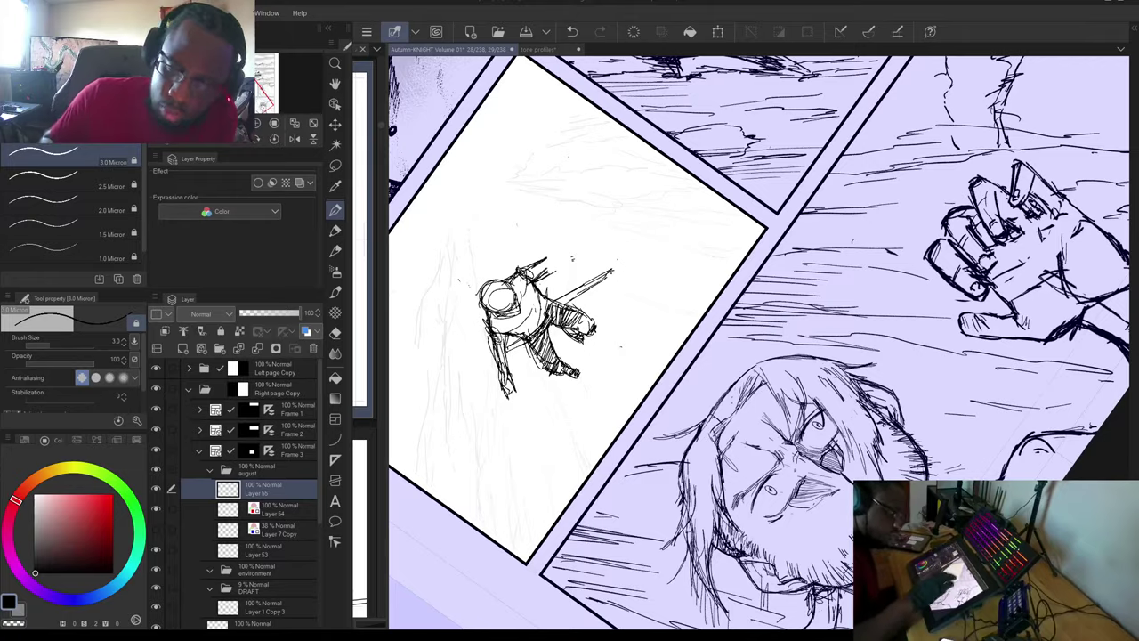
Redraw the blade-side arm as a straight outstretched arm with sleeve folds and an open hand.
drag(801, 410, 788, 176)
mouse_move(538, 325)
mouse_down()
mouse_move(551, 348)
mouse_move(551, 325)
mouse_up()
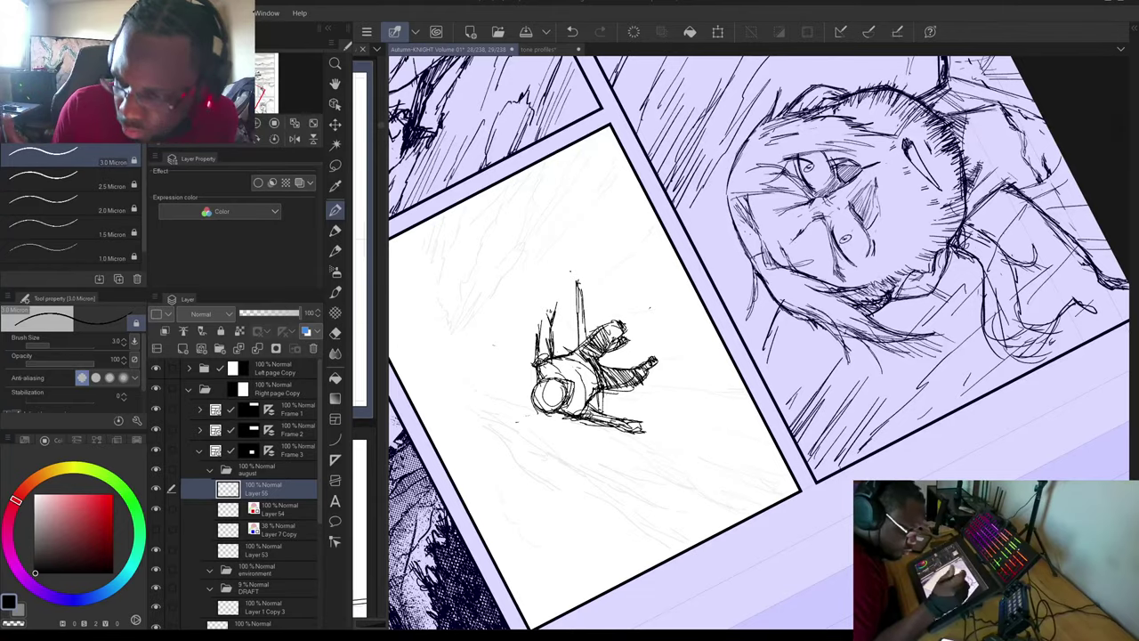
drag(658, 267, 750, 306)
drag(633, 360, 629, 393)
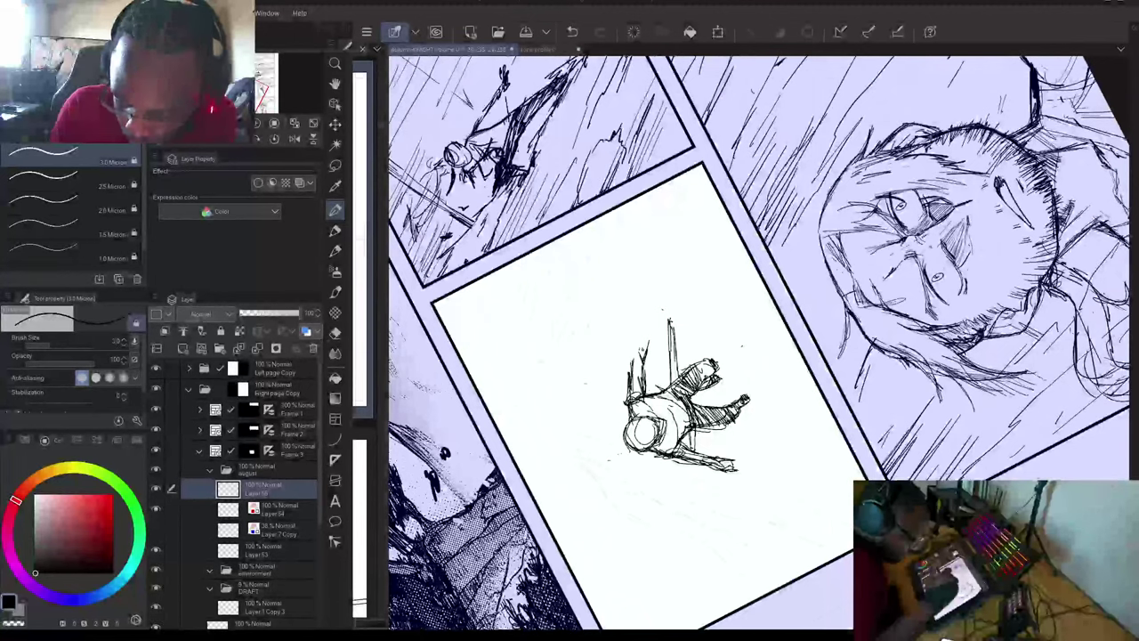
mouse_move(636, 342)
mouse_down()
mouse_move(630, 369)
mouse_move(634, 358)
mouse_up()
mouse_move(640, 332)
mouse_down()
mouse_move(645, 370)
mouse_move(633, 360)
mouse_move(649, 393)
mouse_move(636, 396)
mouse_up()
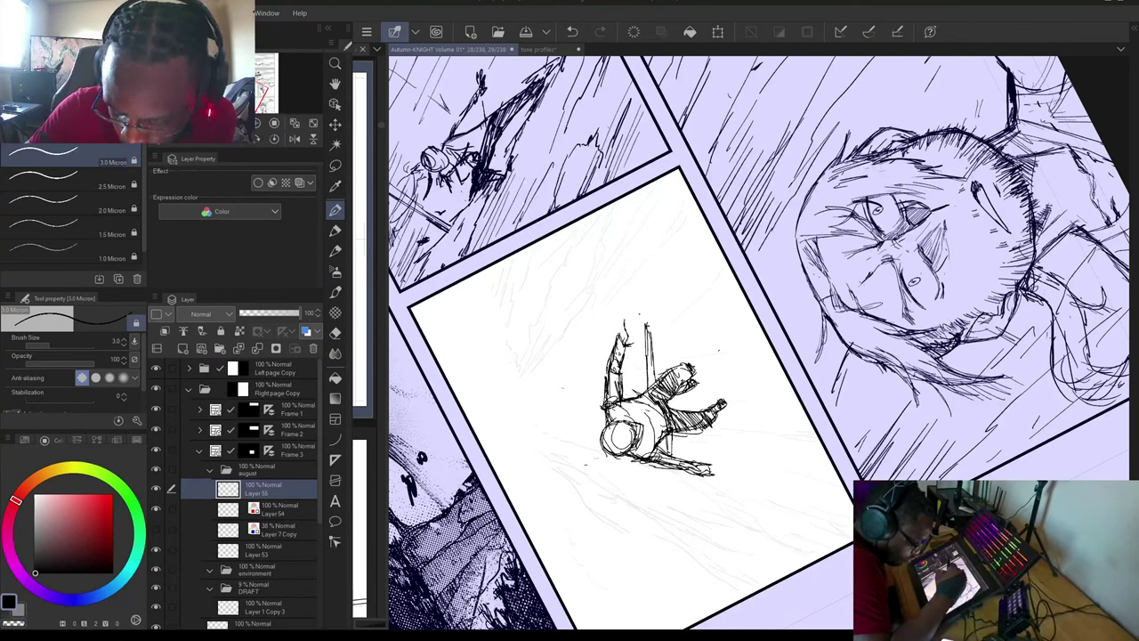
drag(624, 321, 619, 339)
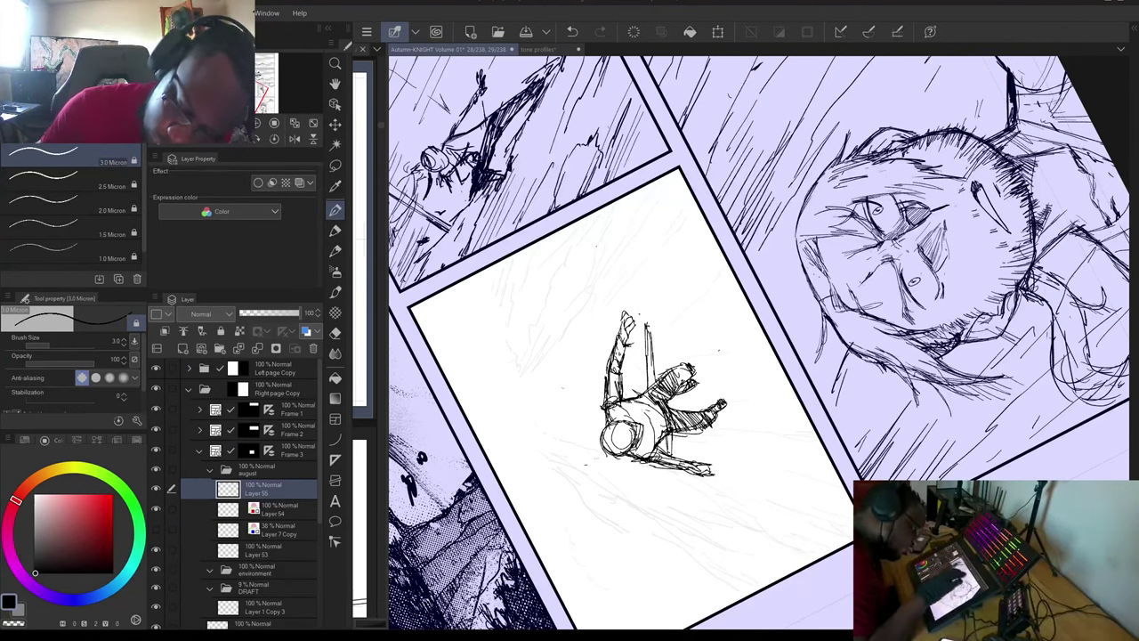
Reinforce the outline of the arm opposite the blade from the shoulder to the wrist.
drag(679, 167, 803, 276)
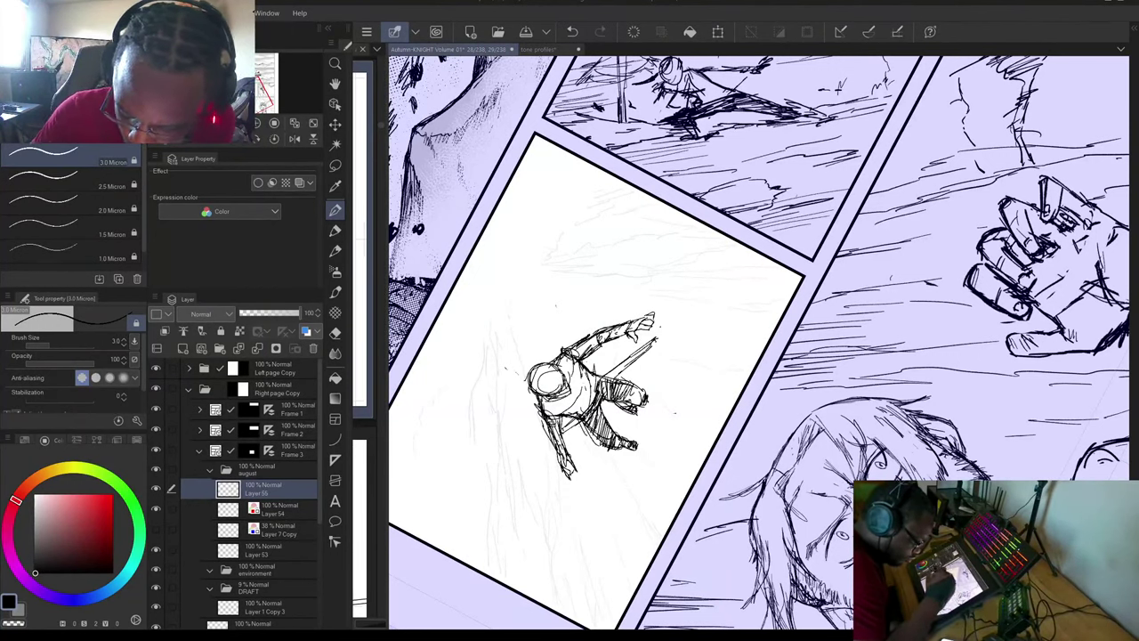
drag(556, 421, 562, 444)
mouse_move(555, 416)
mouse_down()
mouse_move(558, 428)
mouse_move(548, 428)
mouse_up()
drag(575, 473, 570, 482)
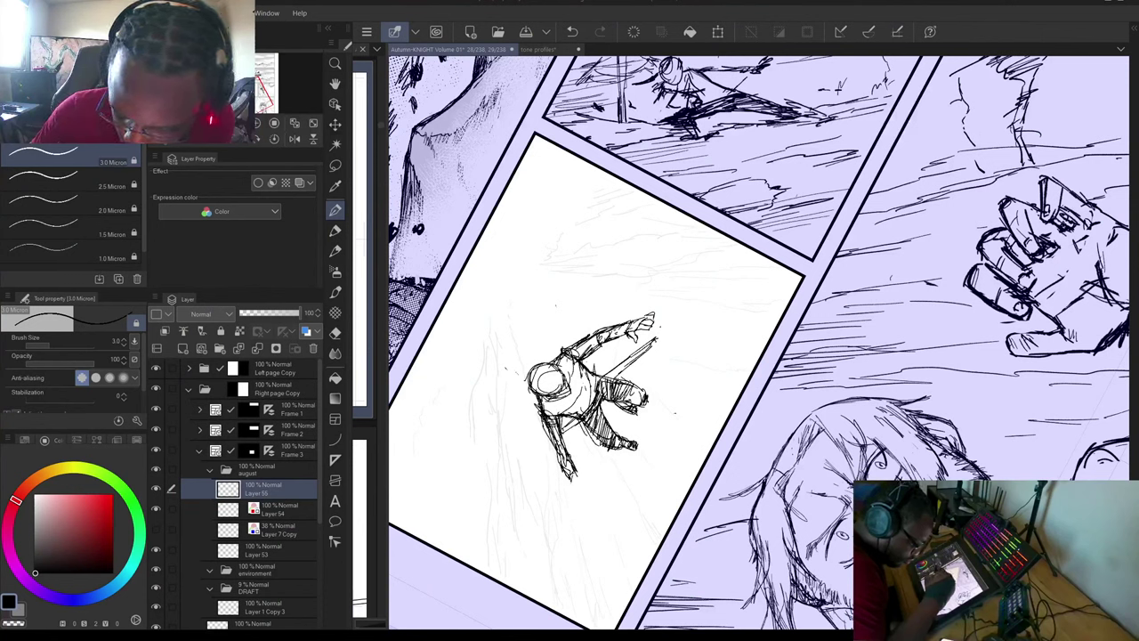
Darken the hatching on both legs and sketch an open hand at the end of the arm opposite the blade.
mouse_move(627, 381)
mouse_down()
mouse_move(641, 387)
mouse_move(628, 407)
mouse_up()
drag(591, 371, 600, 377)
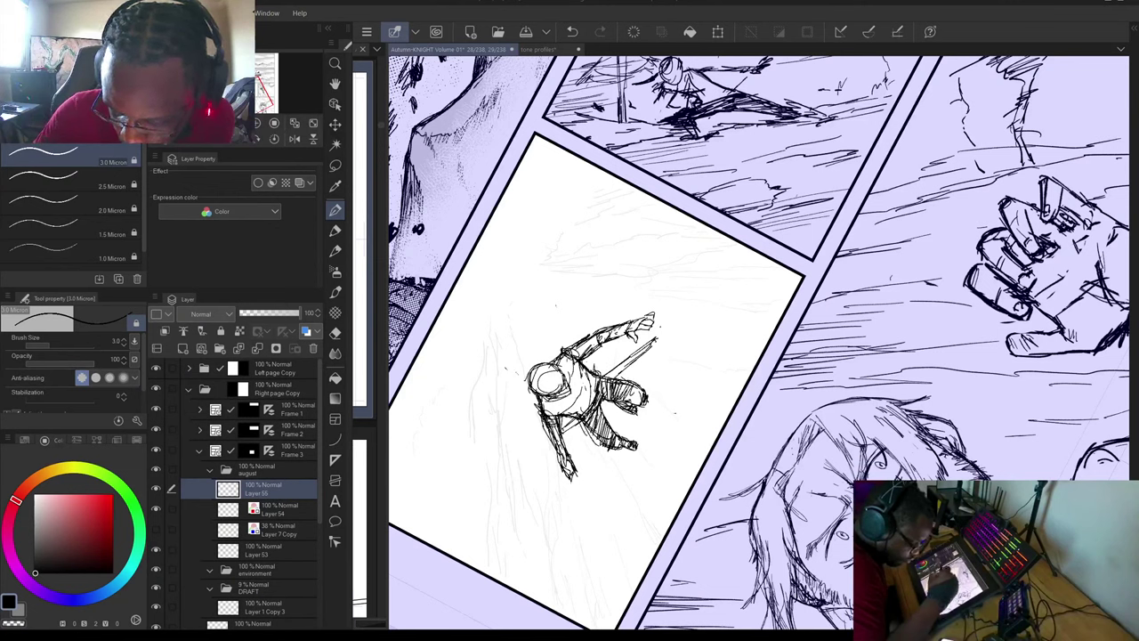
drag(581, 420, 604, 445)
mouse_move(602, 399)
mouse_down()
mouse_move(608, 416)
mouse_move(632, 401)
mouse_up()
drag(634, 385, 634, 405)
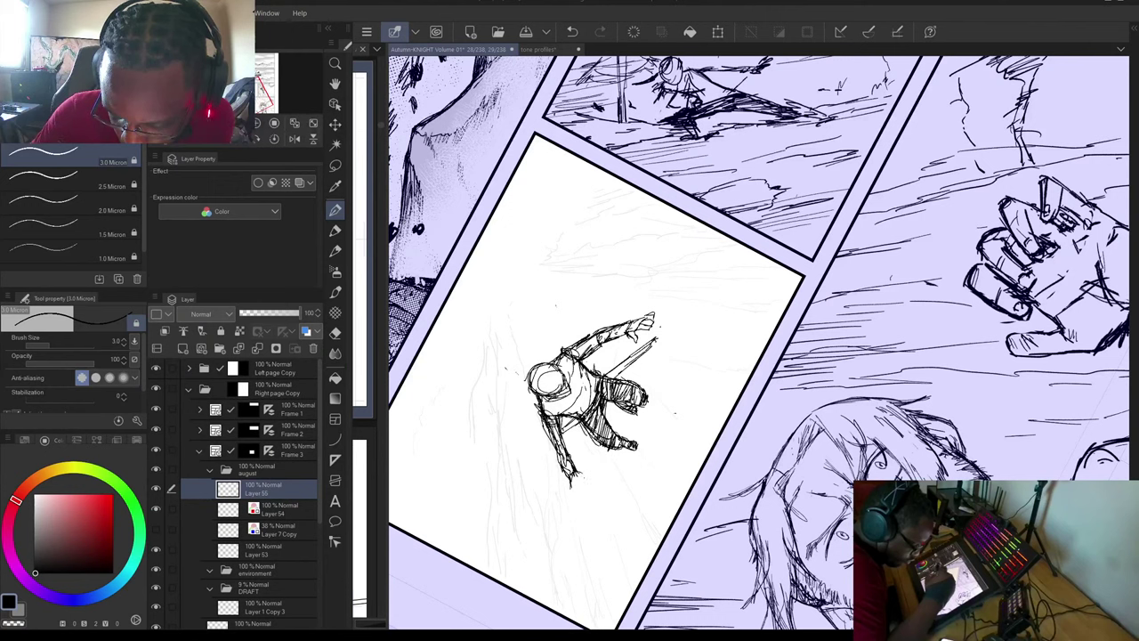
drag(578, 475, 571, 499)
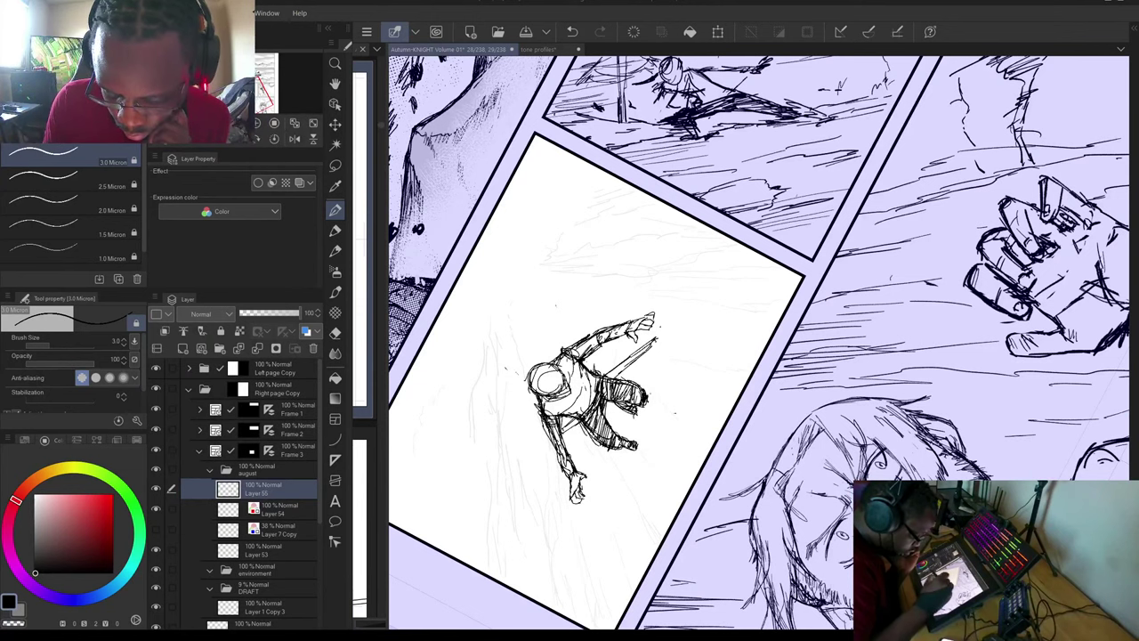
Erase both outstretched arms of the figure, leaving the head, torso, blade and legs.
drag(548, 381, 593, 508)
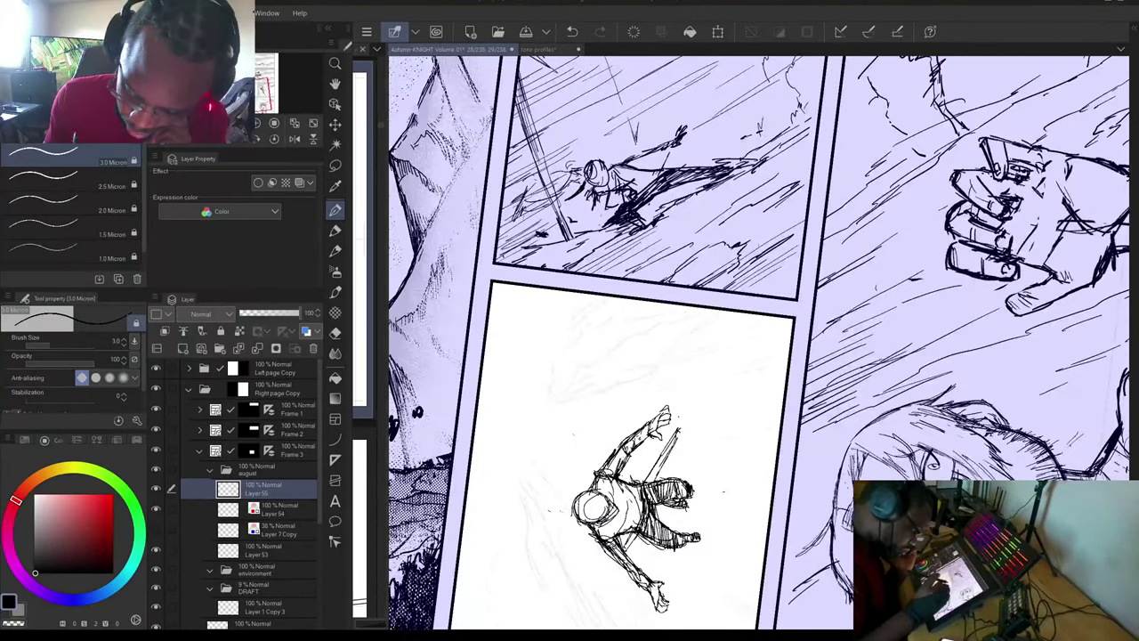
mouse_move(672, 405)
mouse_down()
mouse_move(648, 439)
mouse_move(642, 427)
mouse_move(608, 458)
mouse_up()
mouse_move(672, 592)
mouse_down()
mouse_move(610, 545)
mouse_move(643, 580)
mouse_move(647, 559)
mouse_move(594, 519)
mouse_up()
drag(541, 467, 583, 567)
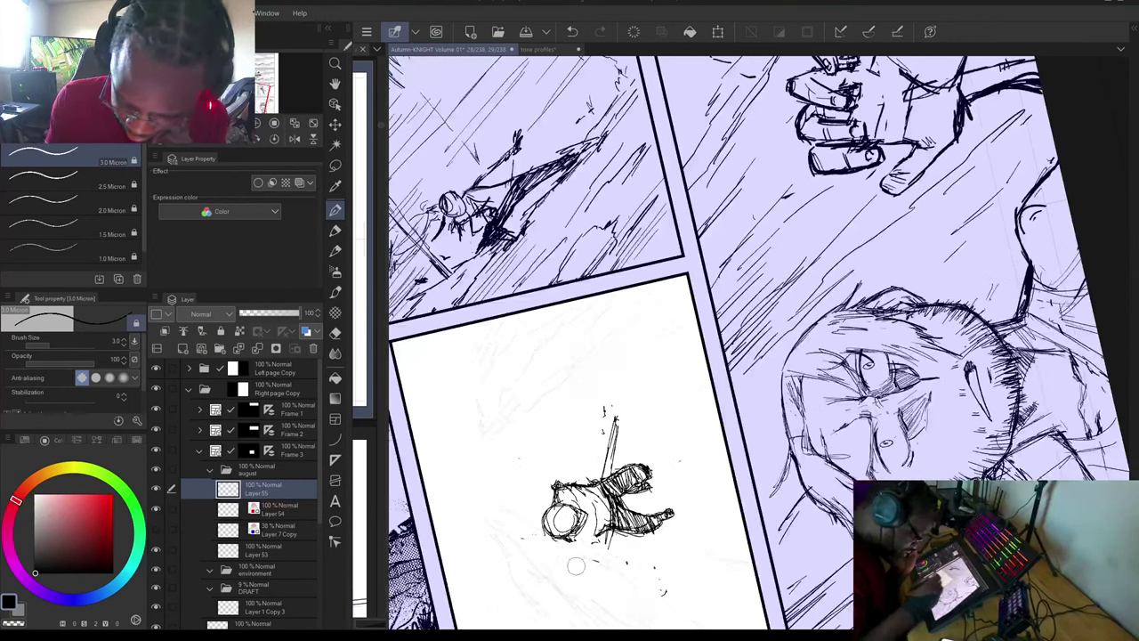
Redraw the arm opposite the blade as a short arm bent at the elbow and folding back toward the torso.
drag(566, 538, 571, 554)
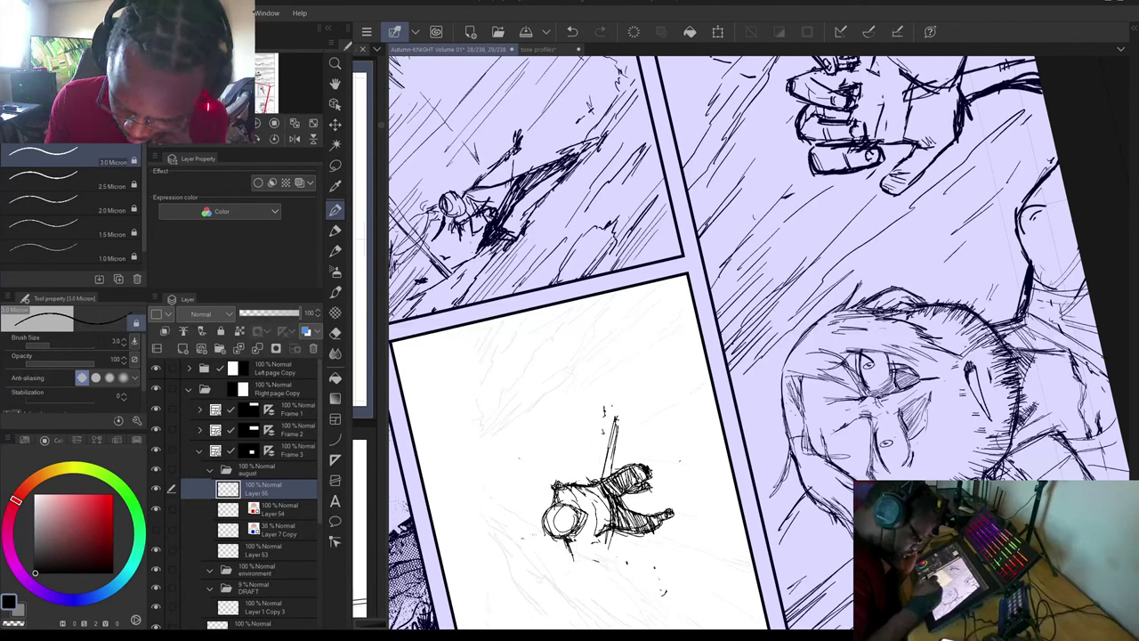
mouse_move(580, 566)
mouse_down()
mouse_move(596, 568)
mouse_move(599, 545)
mouse_move(585, 561)
mouse_up()
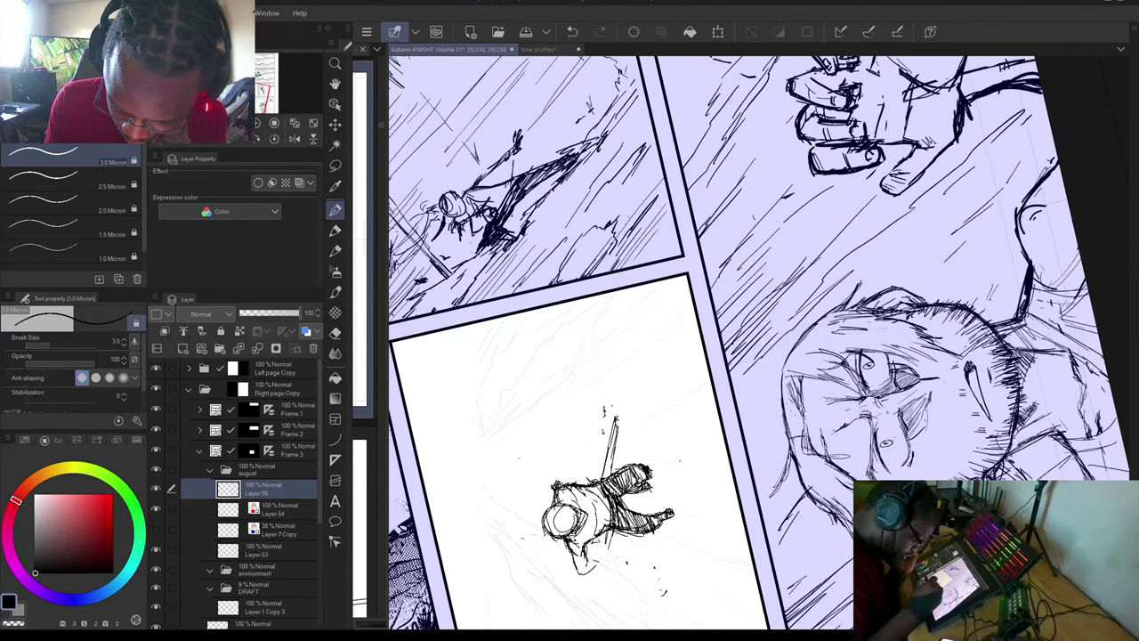
mouse_move(607, 532)
mouse_down()
mouse_move(599, 567)
mouse_move(602, 551)
mouse_move(585, 567)
mouse_move(589, 559)
mouse_up()
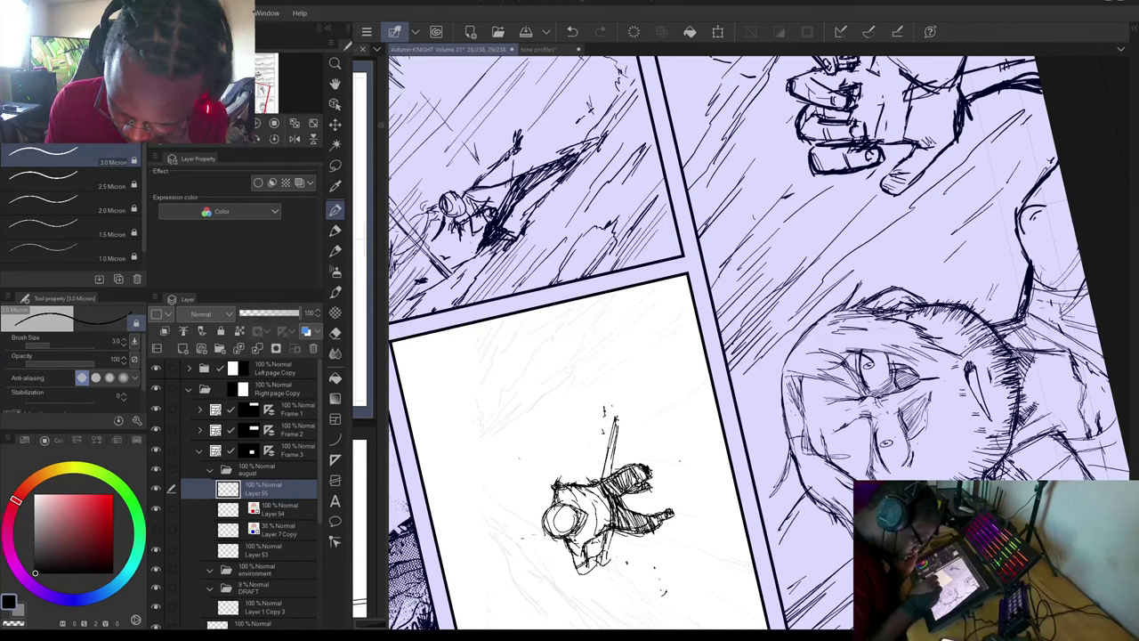
Redraw the blade-side arm bent toward the blade, sketch its hand at the blade's end, and add shoulder lines.
mouse_move(571, 461)
mouse_down()
mouse_move(557, 481)
mouse_move(584, 464)
mouse_move(577, 451)
mouse_move(611, 433)
mouse_up()
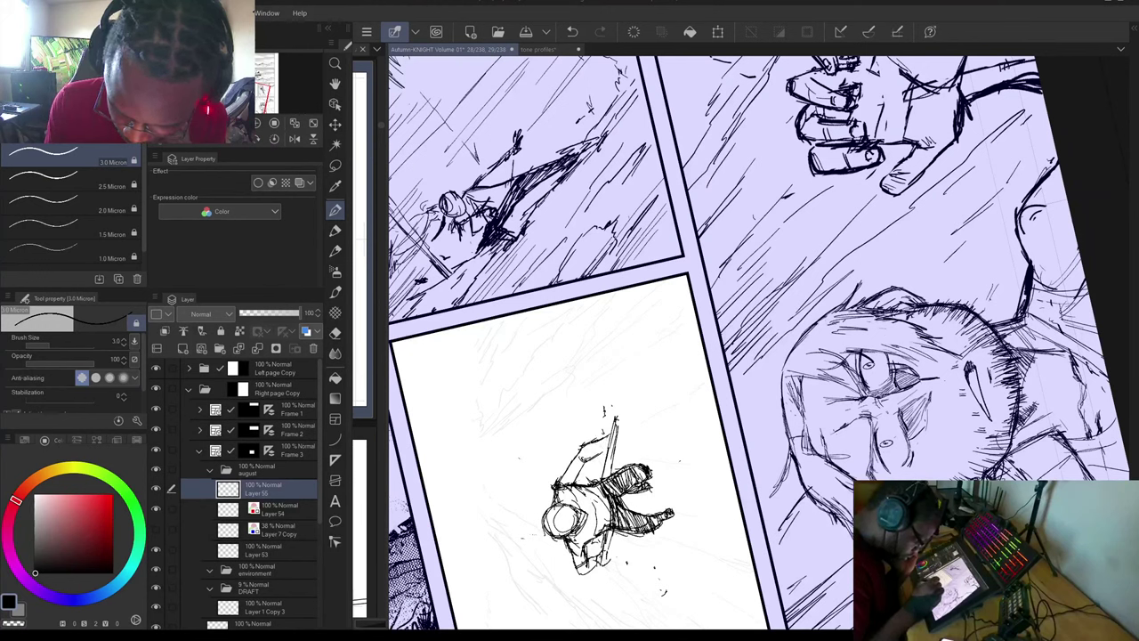
mouse_move(611, 444)
mouse_down()
mouse_move(599, 454)
mouse_move(611, 435)
mouse_up()
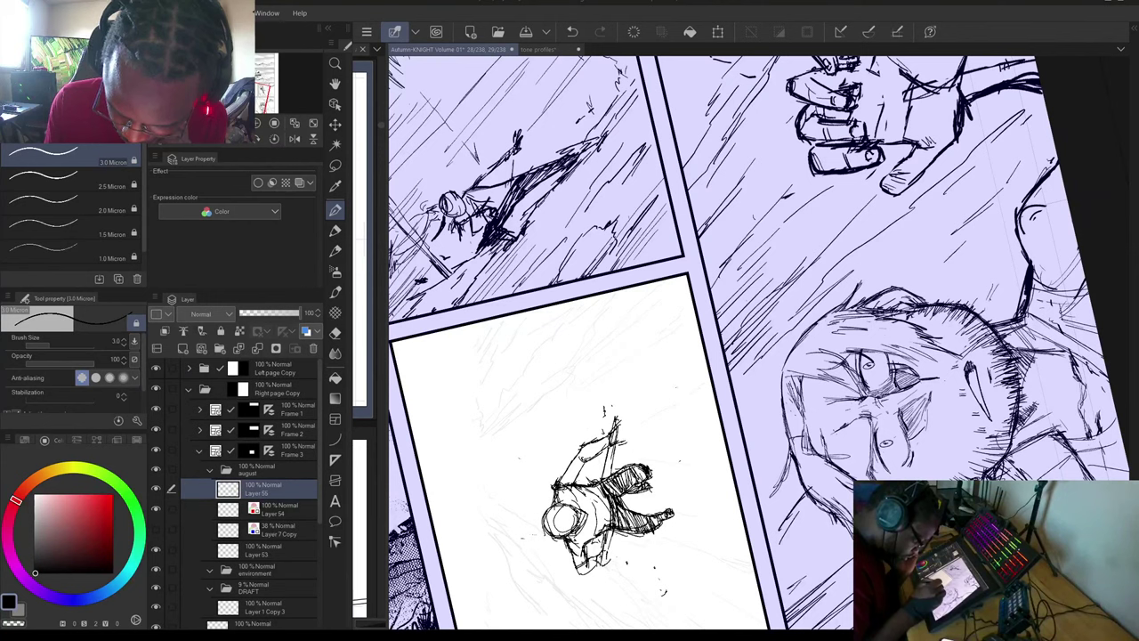
mouse_move(605, 499)
mouse_down()
mouse_move(590, 523)
mouse_move(556, 452)
mouse_move(567, 495)
mouse_up()
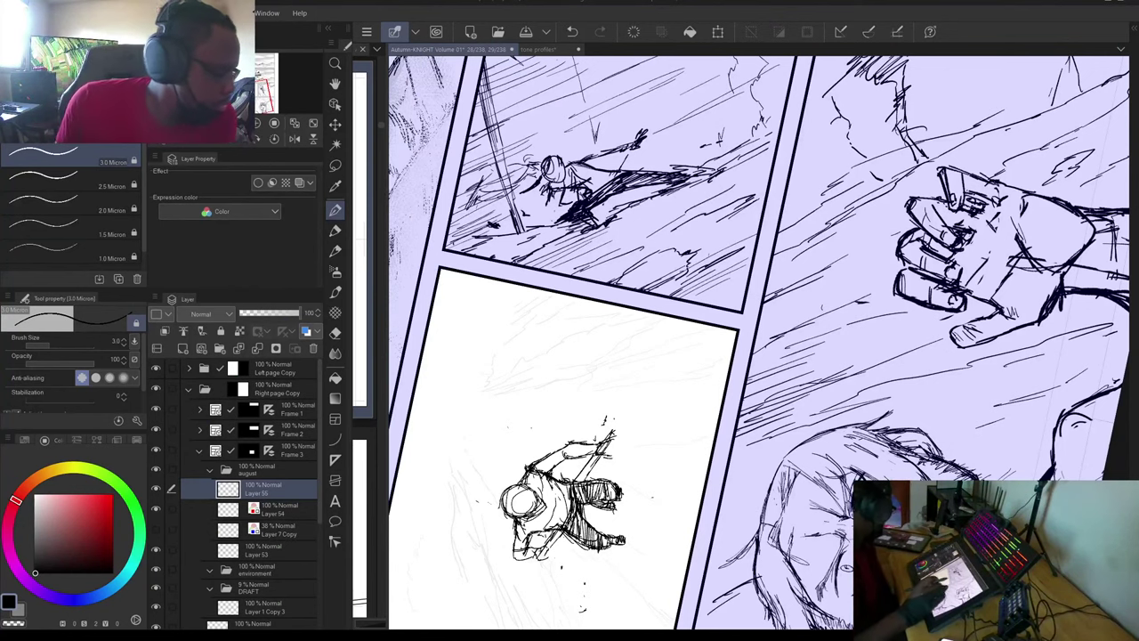
Sketch an open hand with spread fingers on the blade-side arm and transfer the figure sketch to the red Layer 54.
mouse_move(587, 463)
mouse_down()
mouse_move(576, 400)
mouse_move(539, 327)
mouse_up()
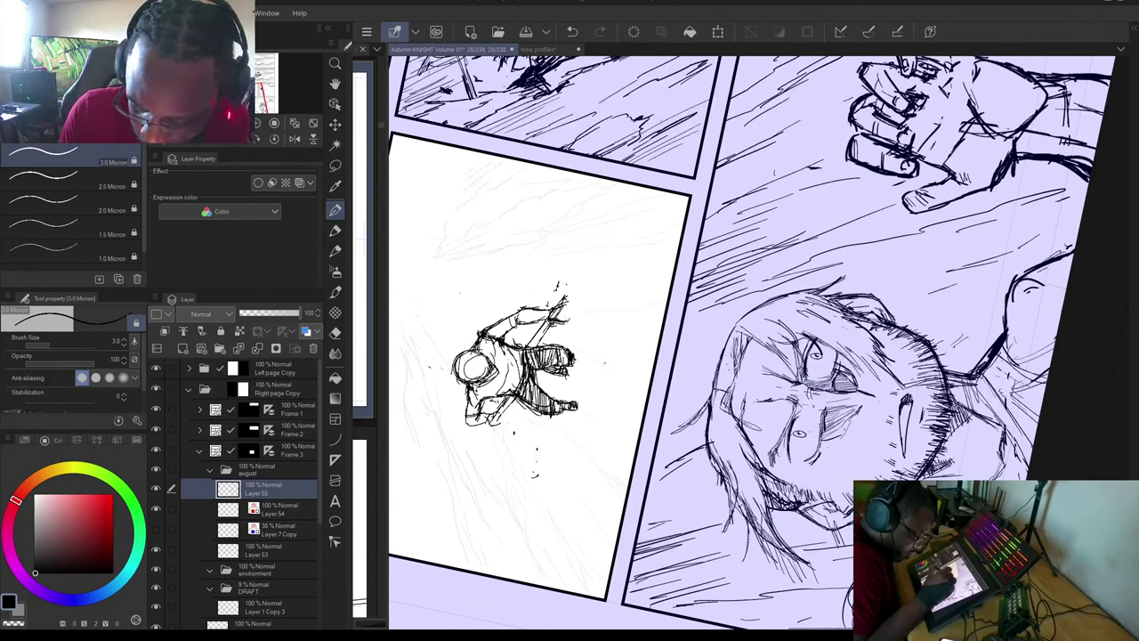
drag(567, 303, 563, 318)
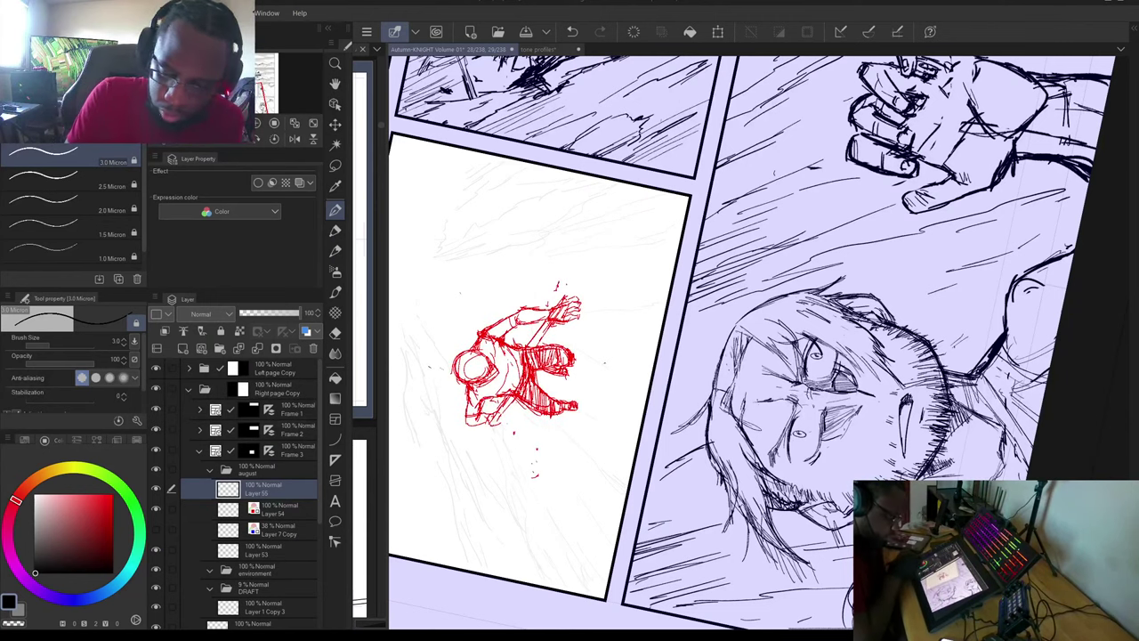
mouse_move(525, 365)
mouse_down()
mouse_move(570, 258)
mouse_move(608, 325)
mouse_move(540, 401)
mouse_move(496, 331)
mouse_move(556, 319)
mouse_up()
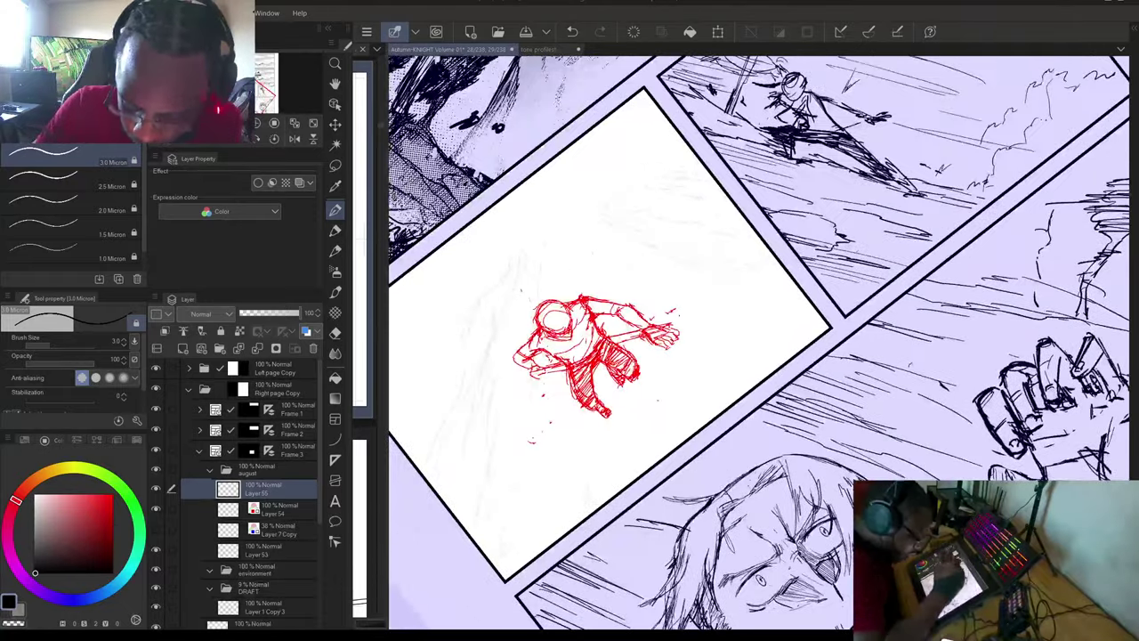
Lower the opacity of the red figure sketch on Layer 54 to 25%.
click(284, 514)
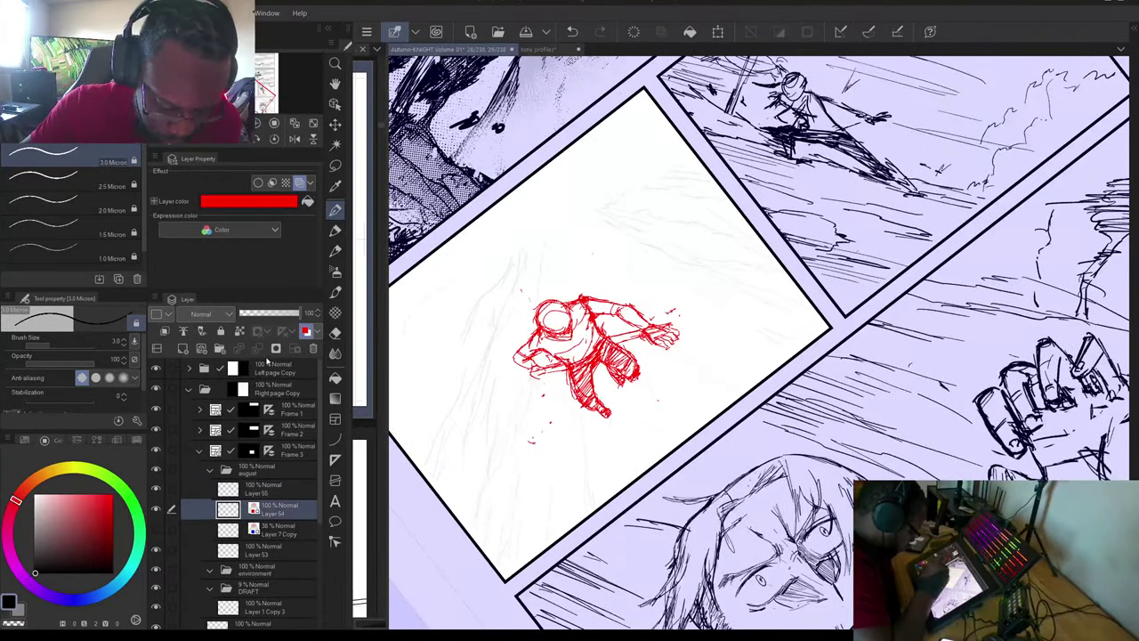
drag(297, 312, 264, 310)
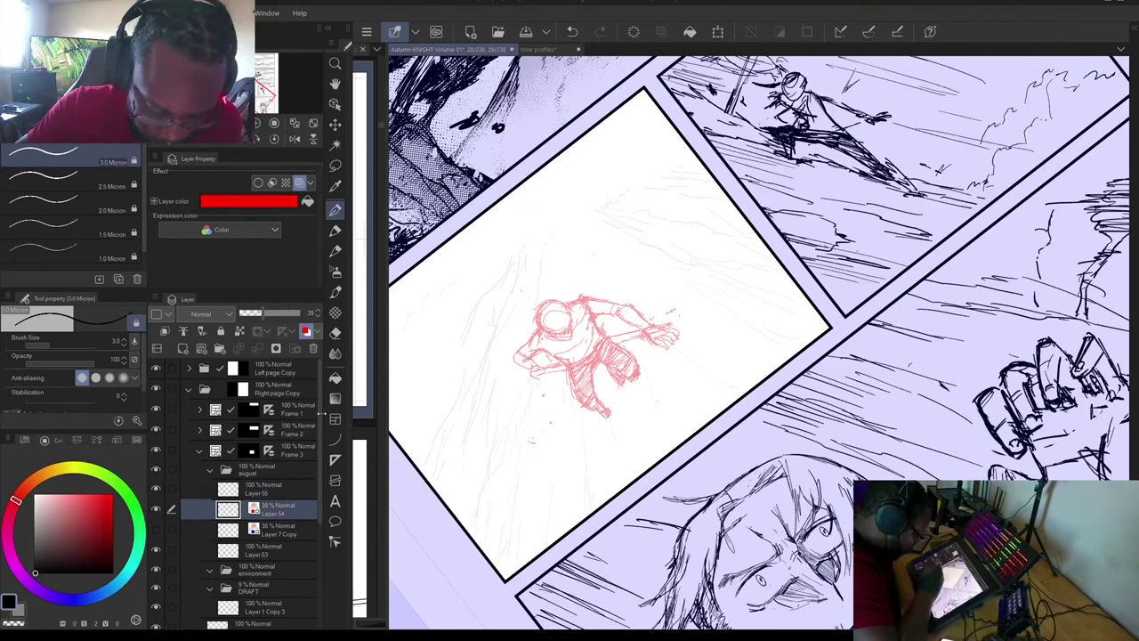
drag(259, 313, 253, 313)
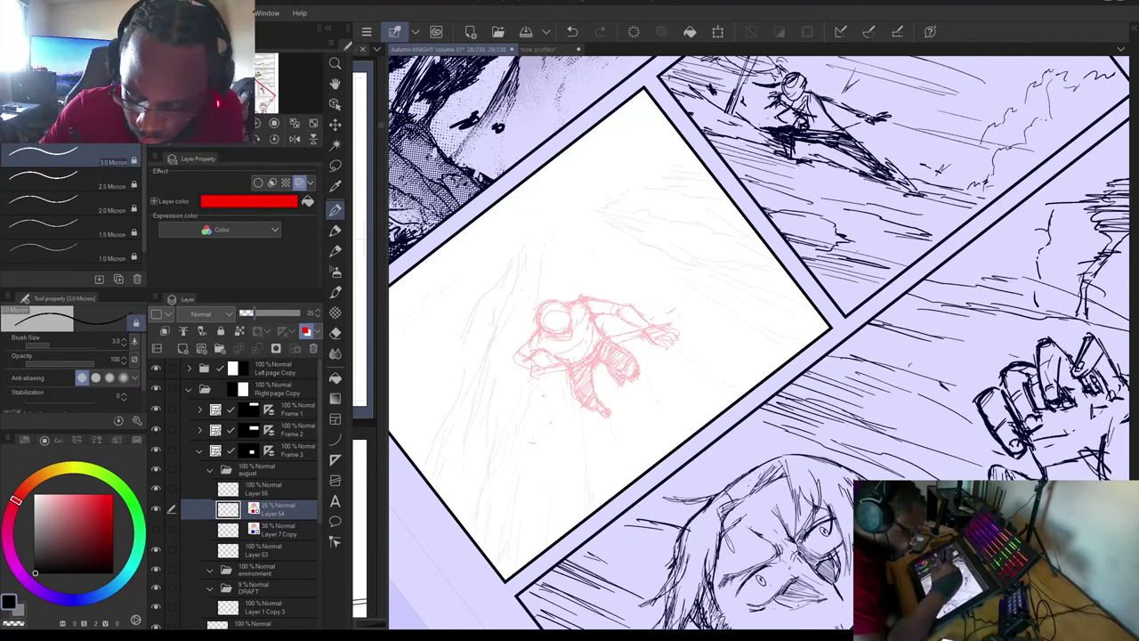
On Layer 55, draw both sides of the torso and the waistline in black over the faded red sketch.
click(277, 489)
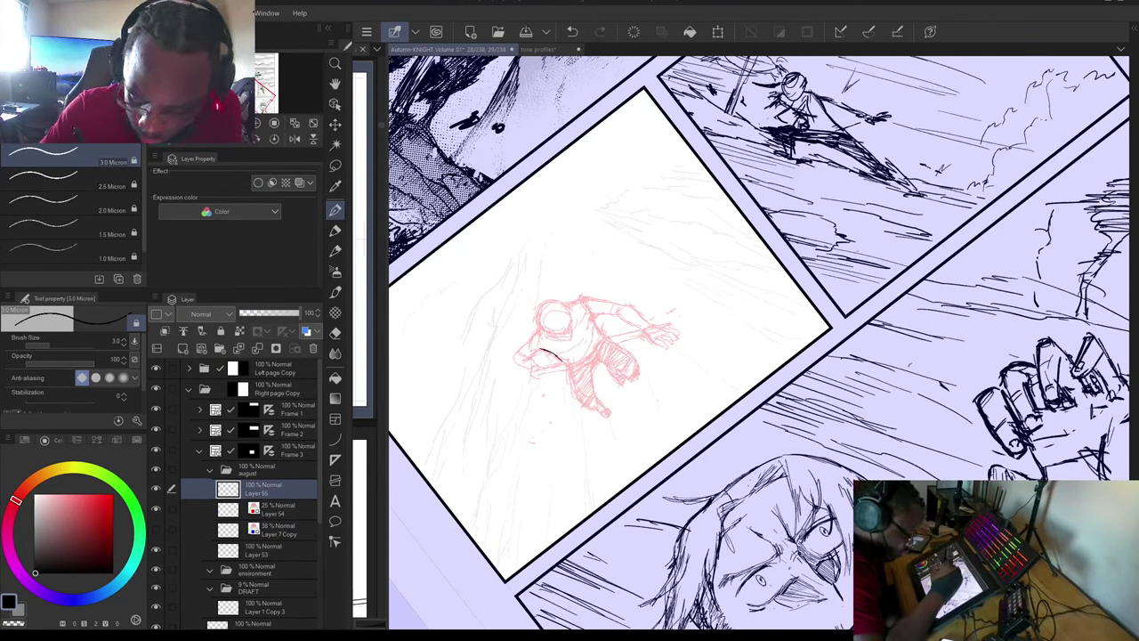
drag(602, 337, 604, 341)
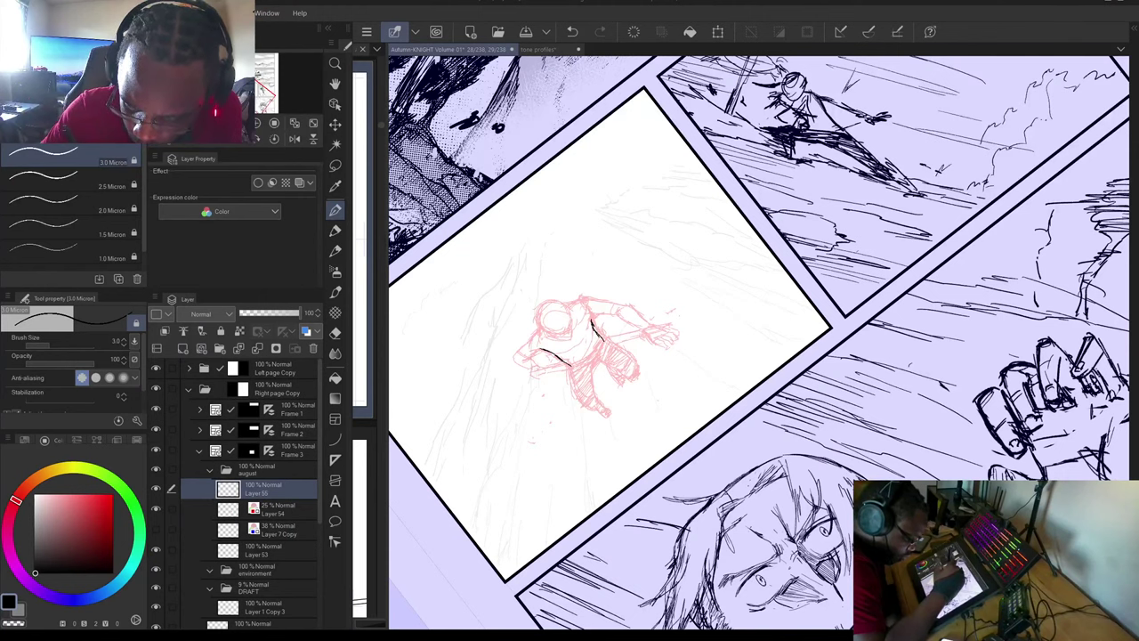
drag(831, 328, 732, 209)
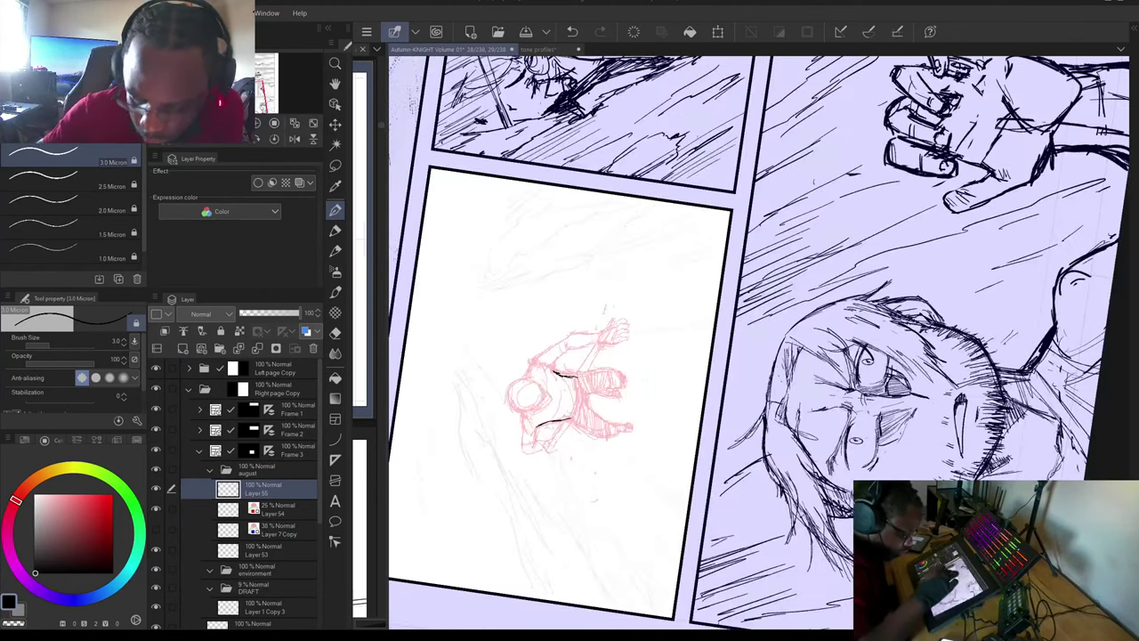
drag(577, 384, 578, 401)
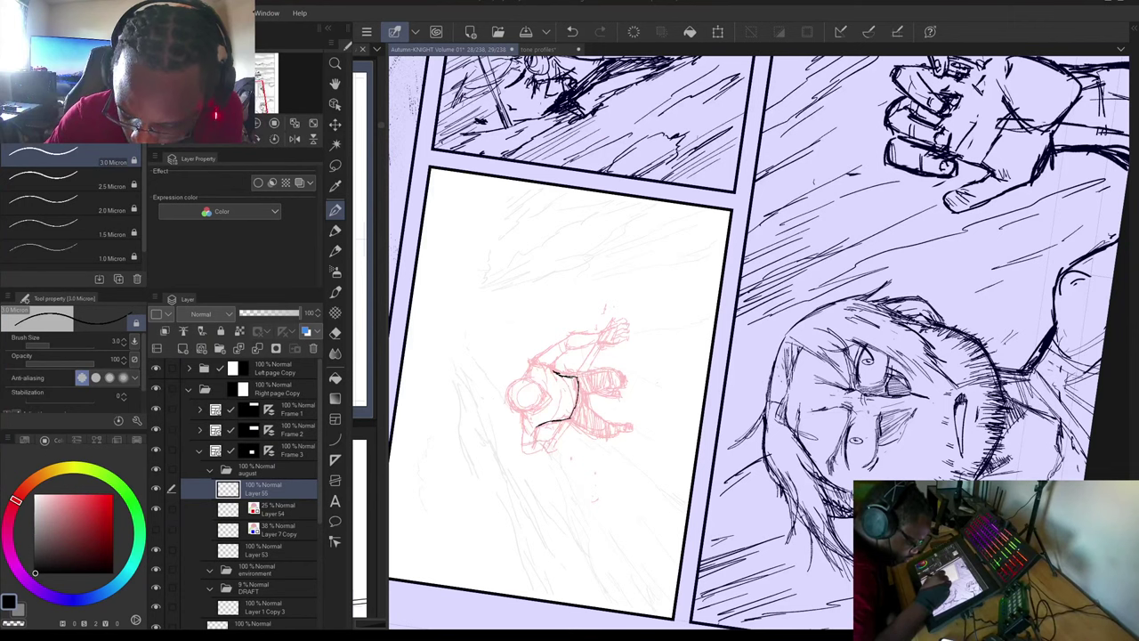
Outline both legs in black over the red guide and add hatching at the thighs and crotch.
key(minus)
key(minus)
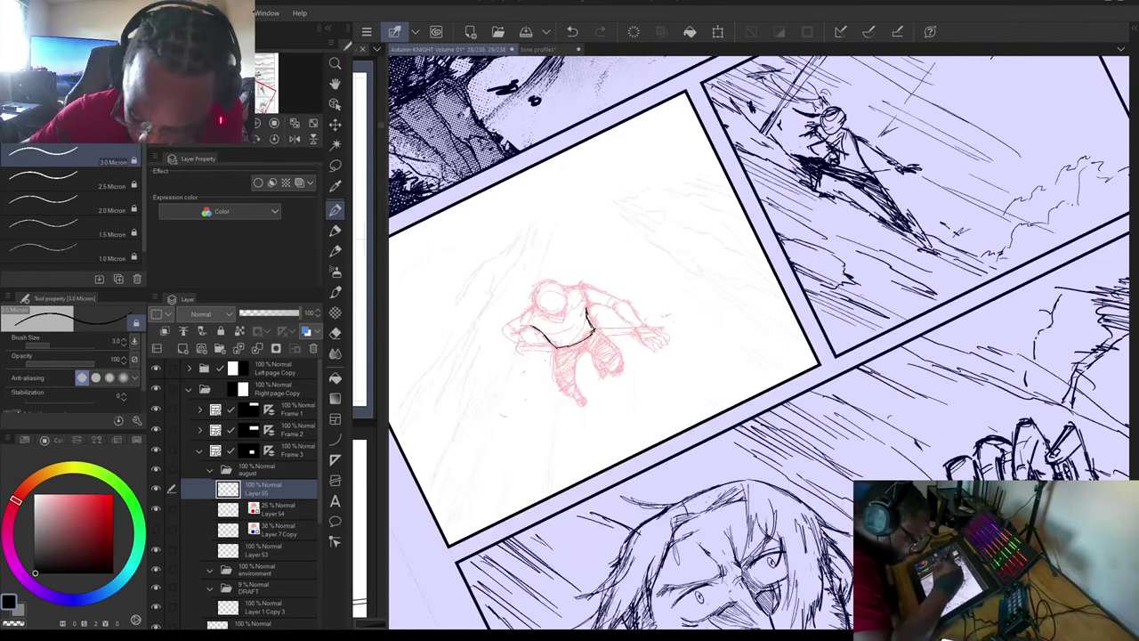
mouse_move(554, 347)
mouse_down()
mouse_move(570, 383)
mouse_move(585, 384)
mouse_up()
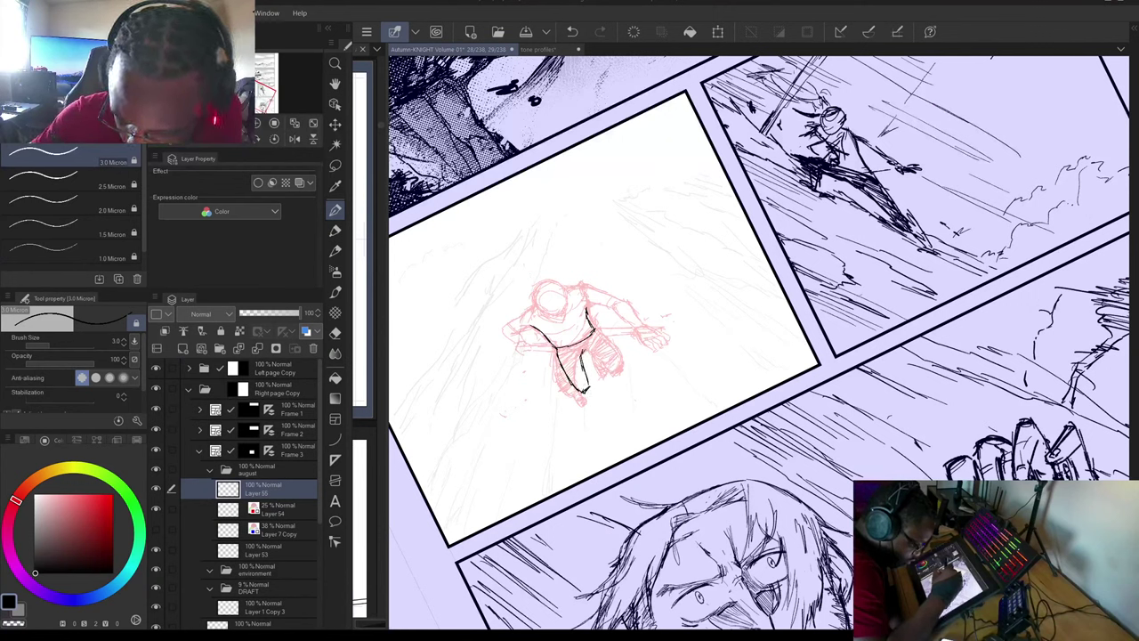
drag(588, 354, 597, 374)
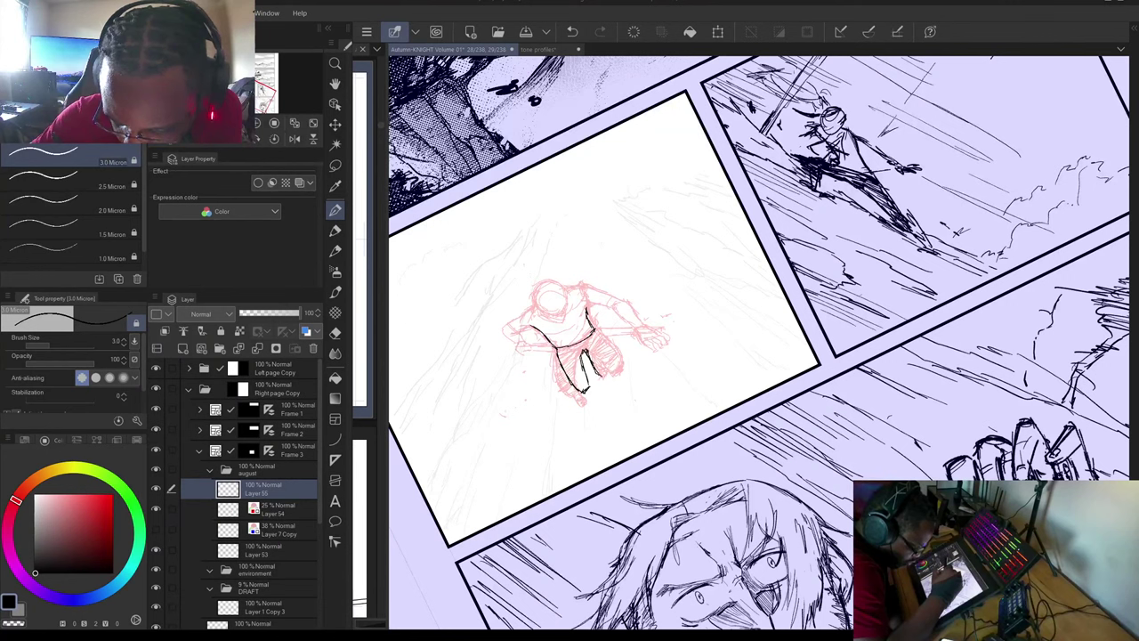
drag(595, 333, 620, 392)
drag(584, 356, 585, 391)
drag(592, 334, 596, 358)
key(minus)
key(minus)
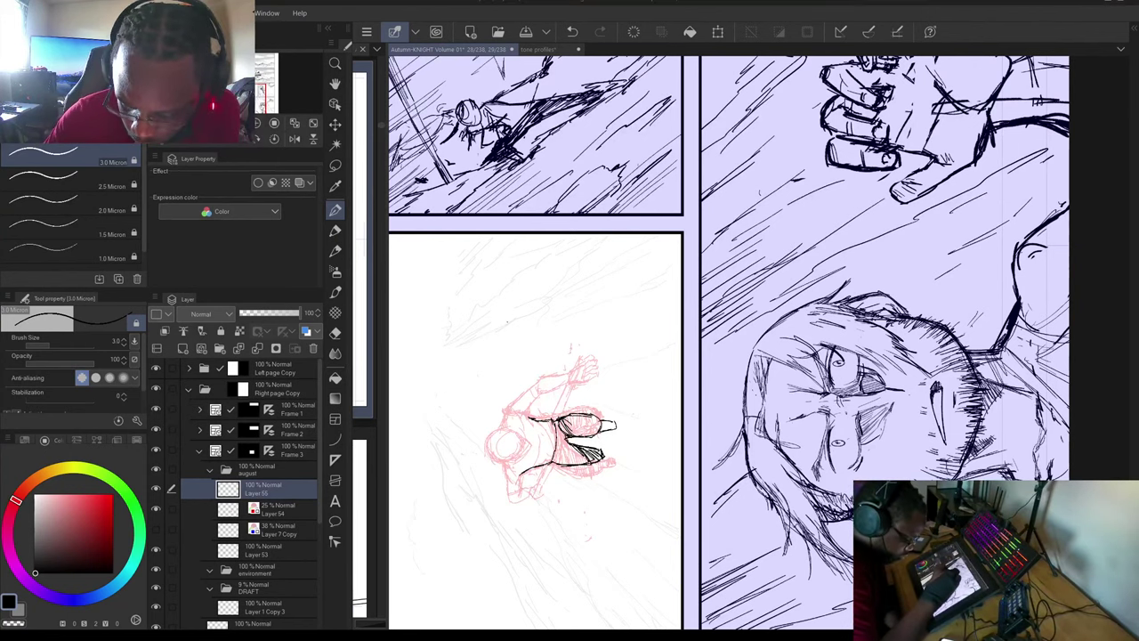
drag(553, 436, 570, 340)
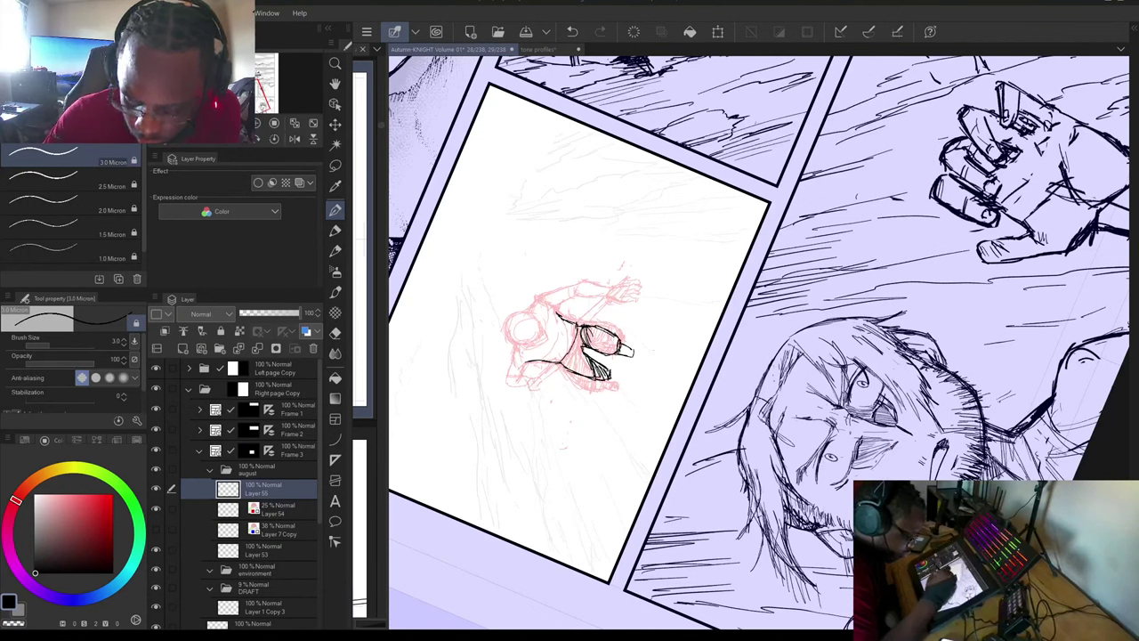
drag(562, 363, 574, 348)
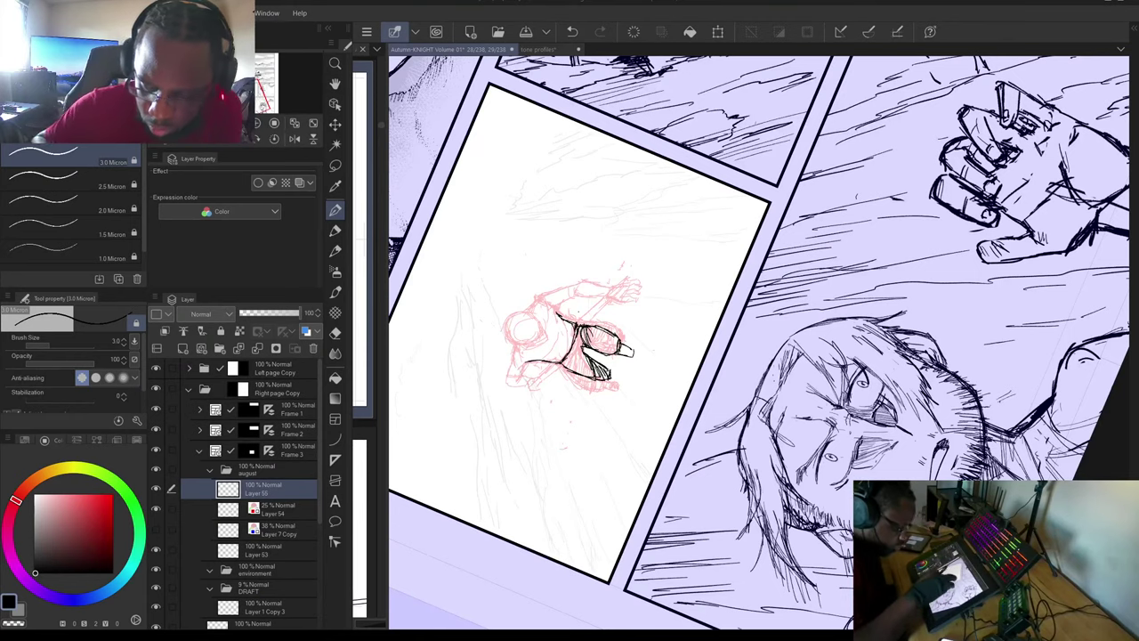
Draw the blade-side arm in black, bent at the elbow and ending in an open hand with spread fingers.
key(ctrl+@)
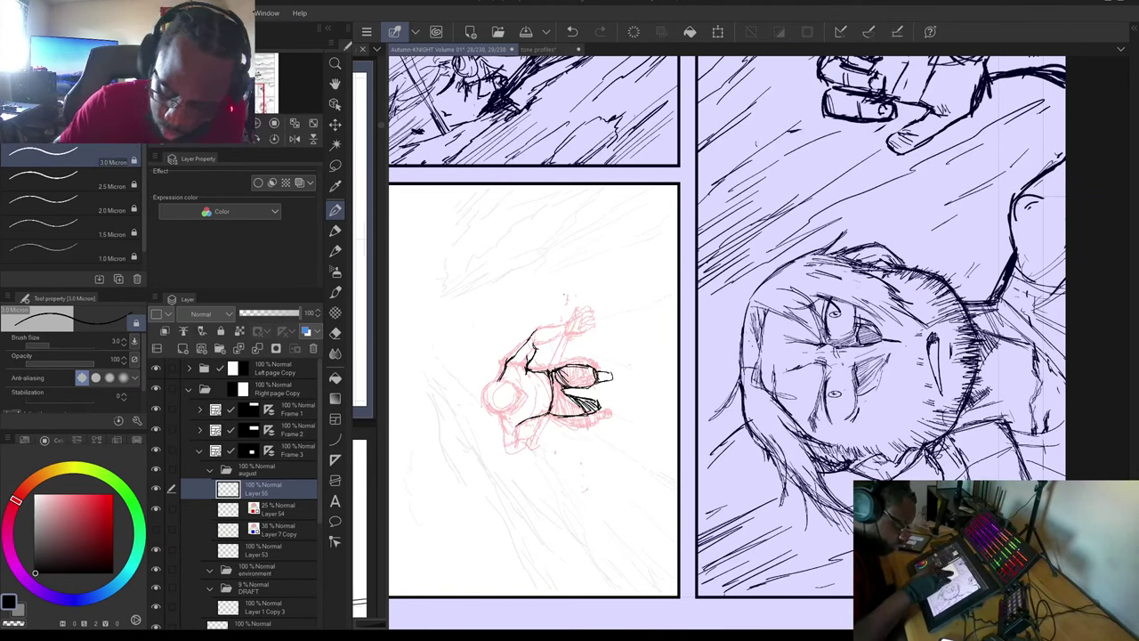
drag(712, 391, 660, 312)
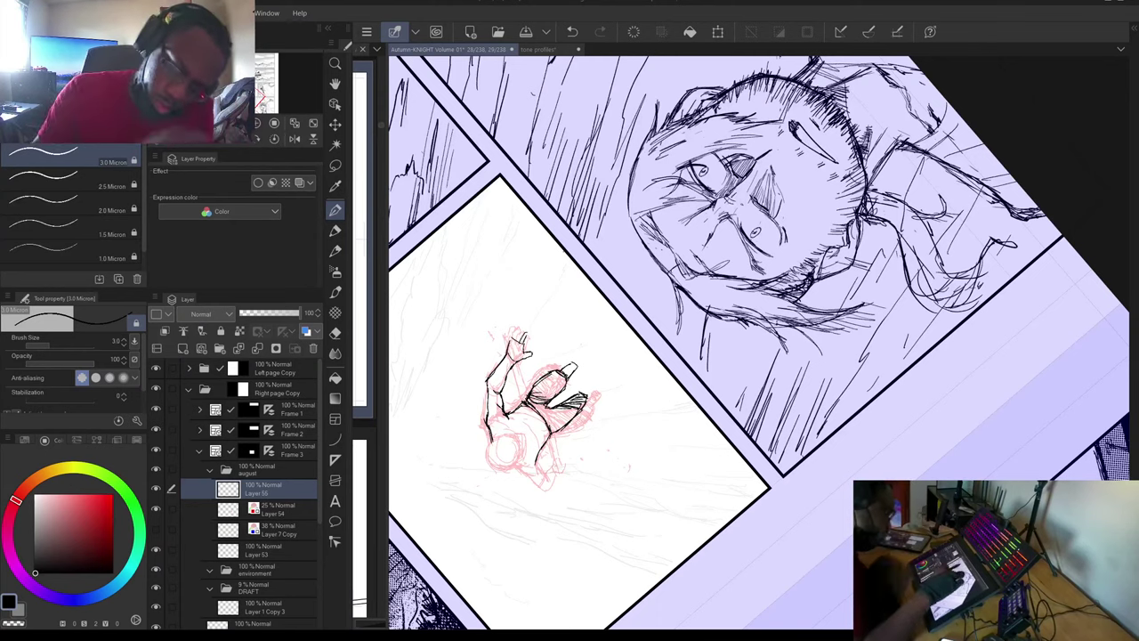
drag(570, 383, 536, 294)
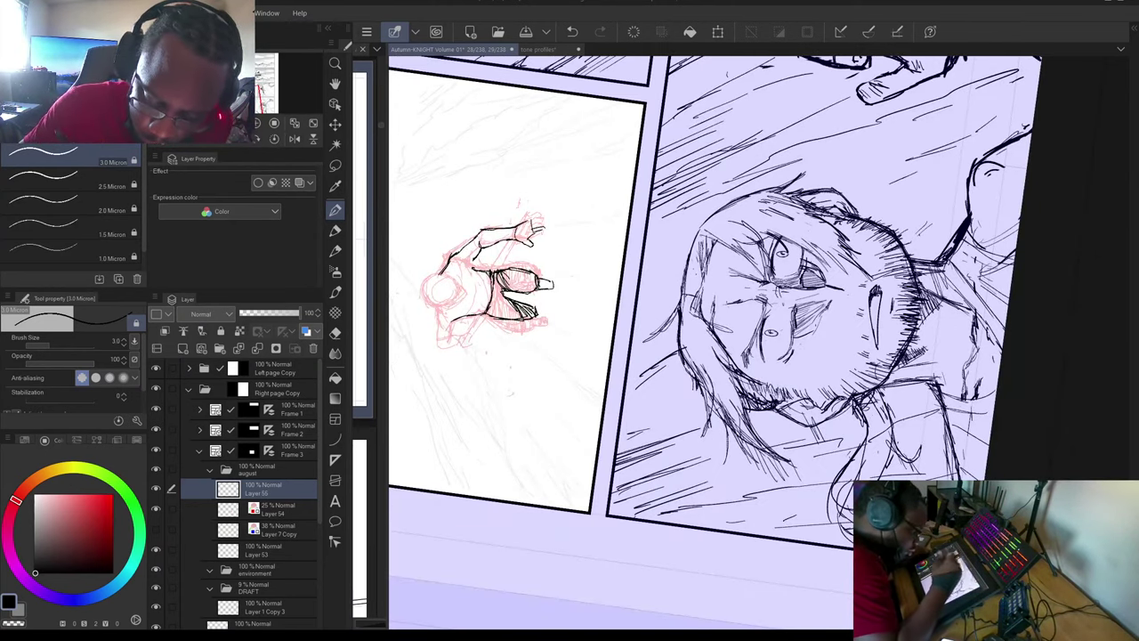
Add shoulder and fold lines to the torso and draw the upper part of the opposite arm in black.
drag(472, 259, 498, 279)
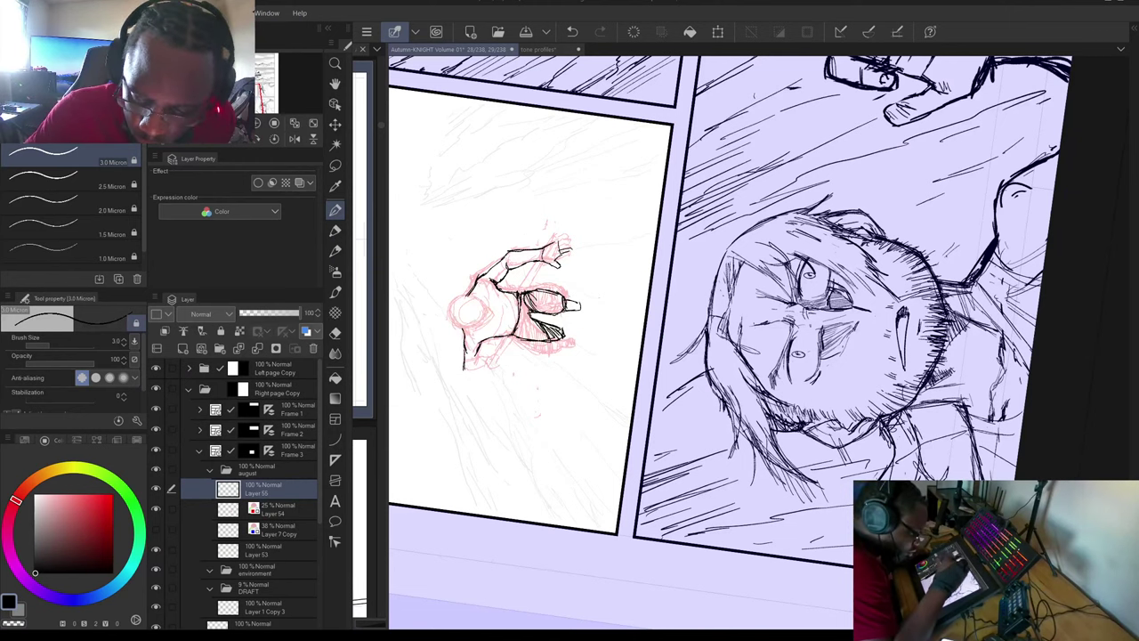
drag(828, 311, 734, 169)
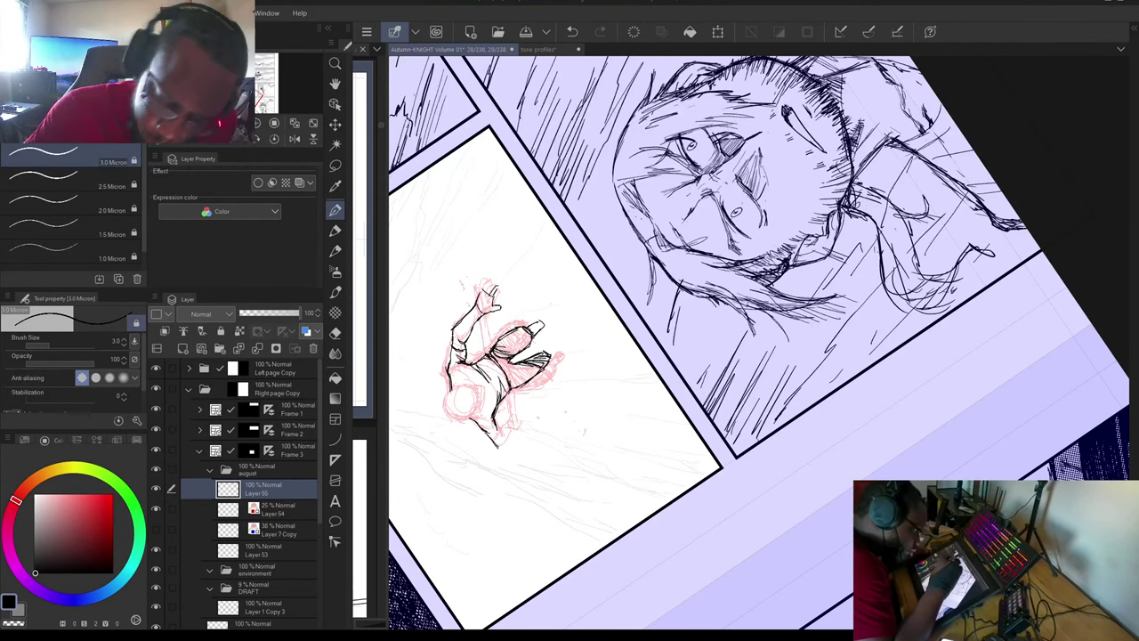
mouse_move(739, 169)
mouse_down()
mouse_move(738, 394)
mouse_move(637, 454)
mouse_move(723, 461)
mouse_move(754, 490)
mouse_up()
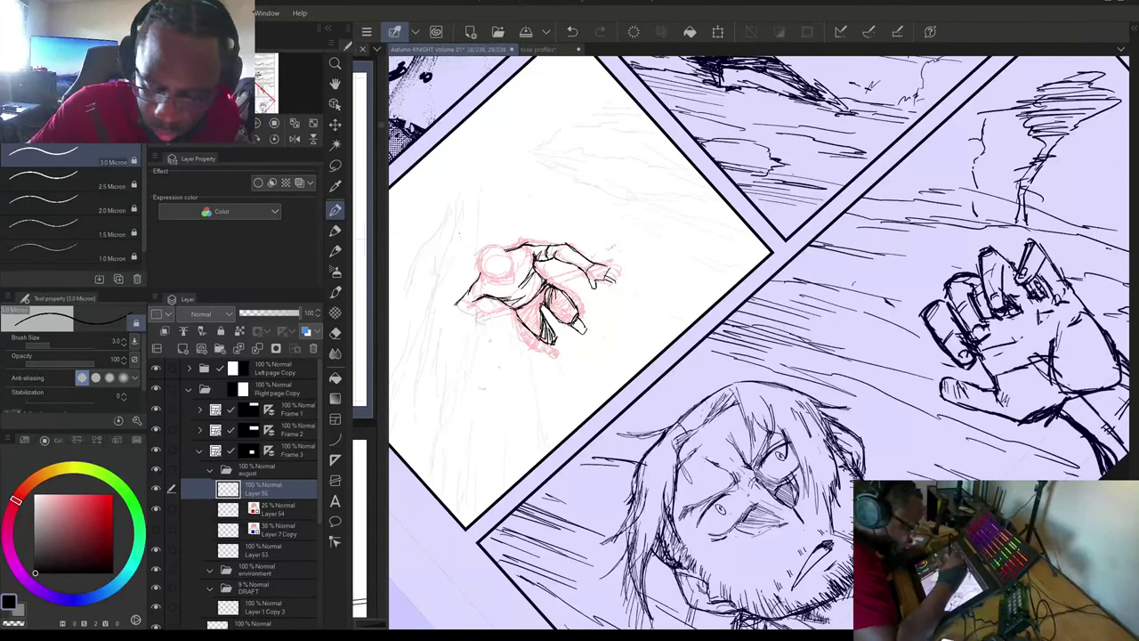
Lasso the head in the red sketch on Layer 54, shift it slightly toward the torso and clear the selection.
click(272, 509)
click(335, 165)
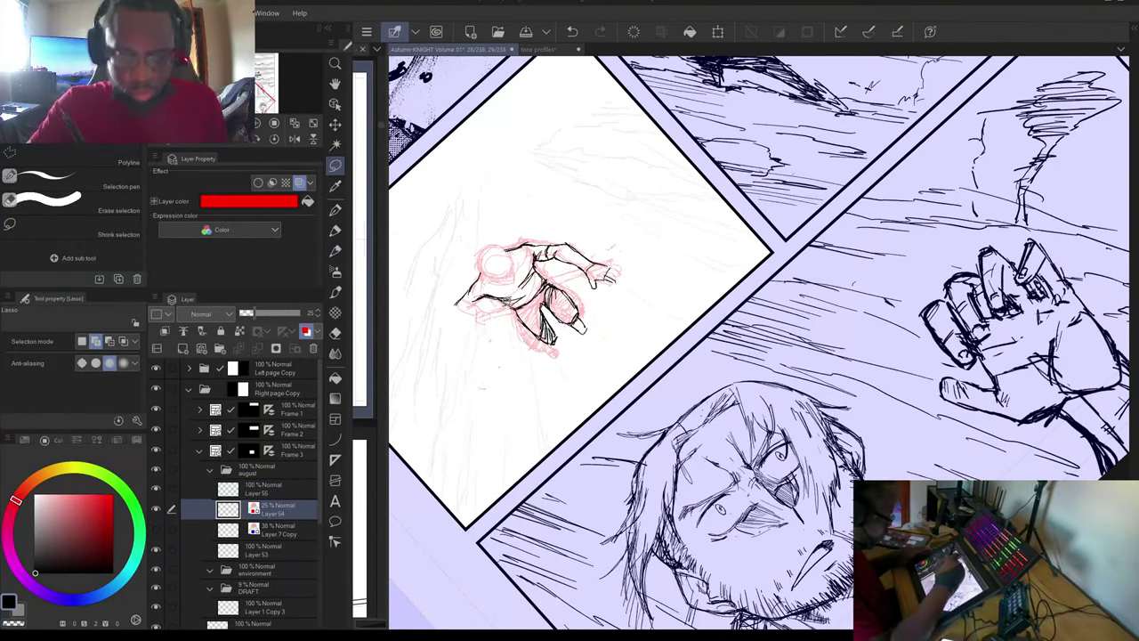
mouse_move(511, 283)
mouse_down()
mouse_move(523, 258)
mouse_move(468, 262)
mouse_move(501, 277)
mouse_up()
key(ctrl+t)
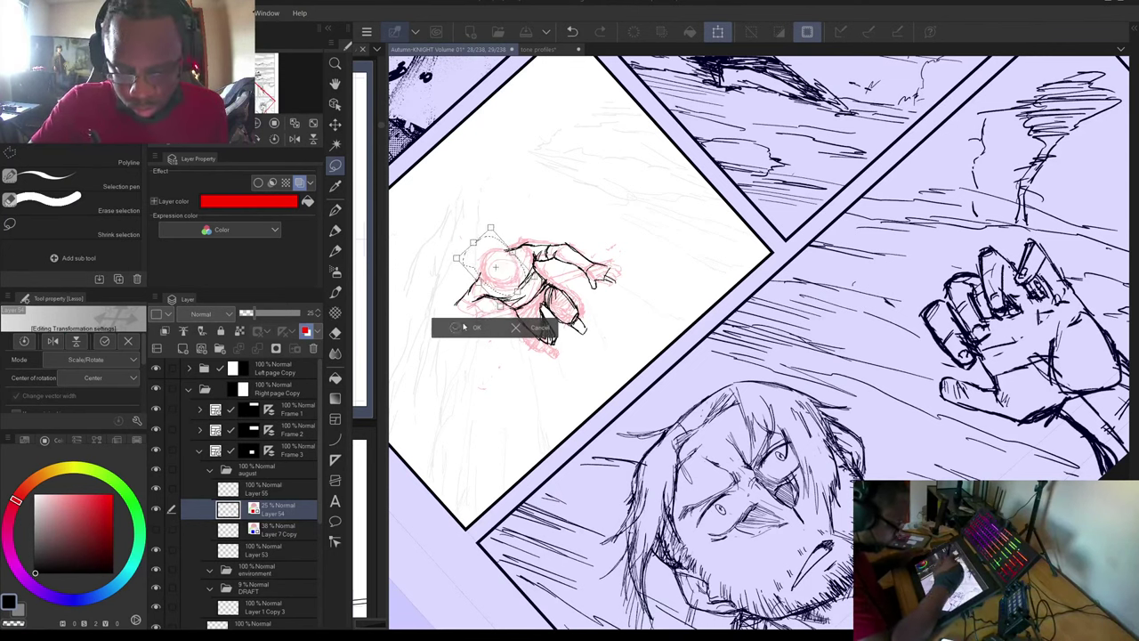
key(Return)
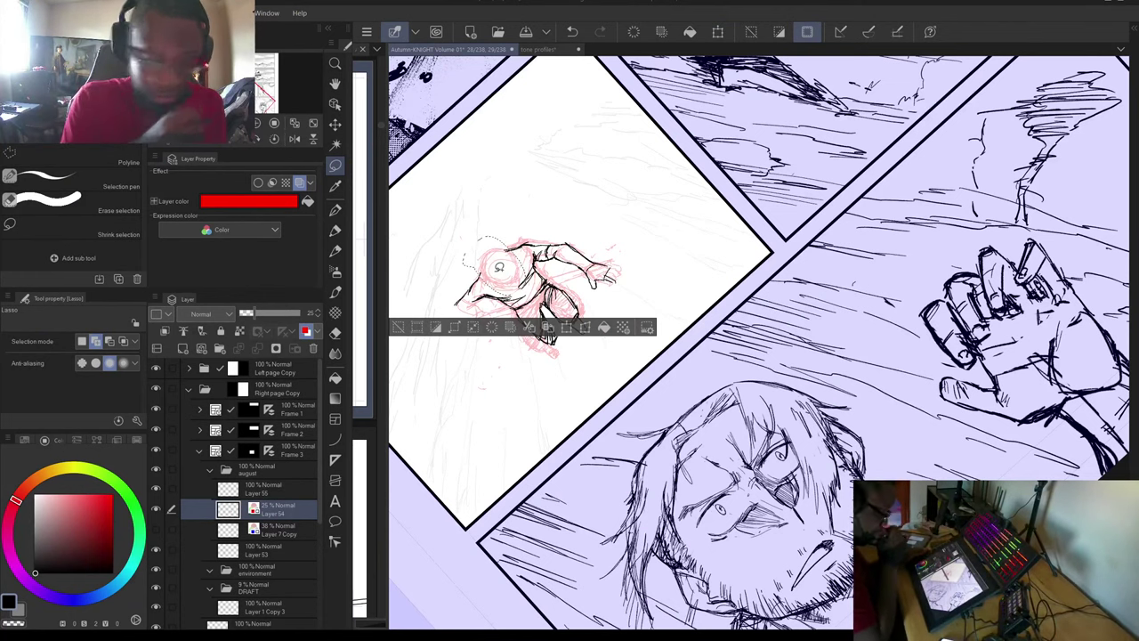
drag(500, 267, 545, 462)
click(407, 513)
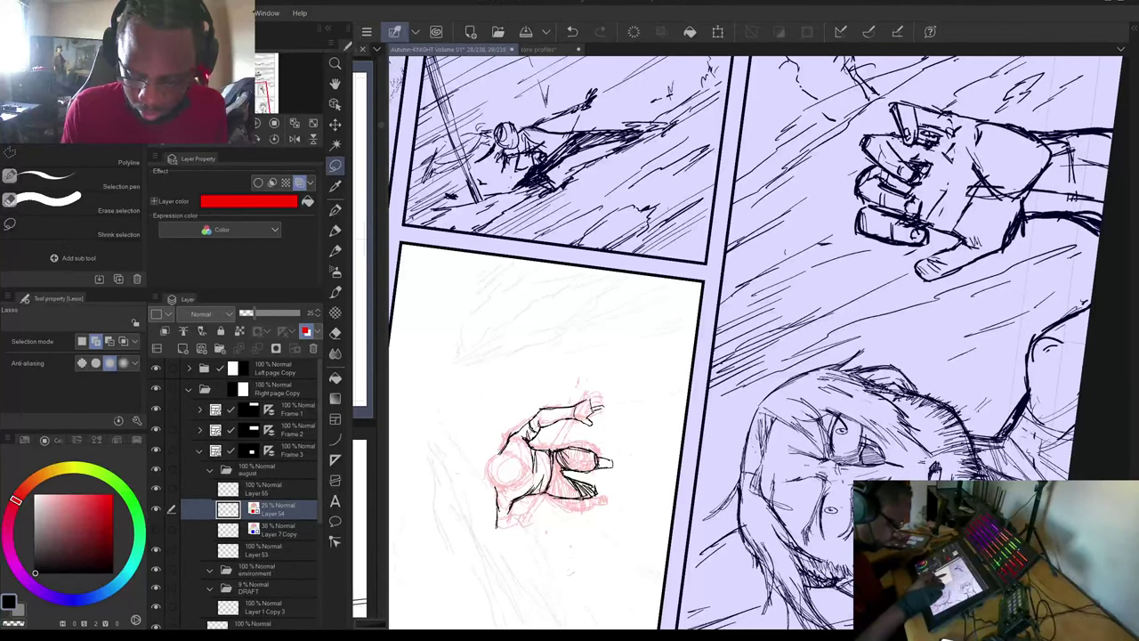
Return to the pen on Layer 55 and fill both legs and the crotch with dense dark hatching.
drag(703, 281, 487, 225)
key(^)
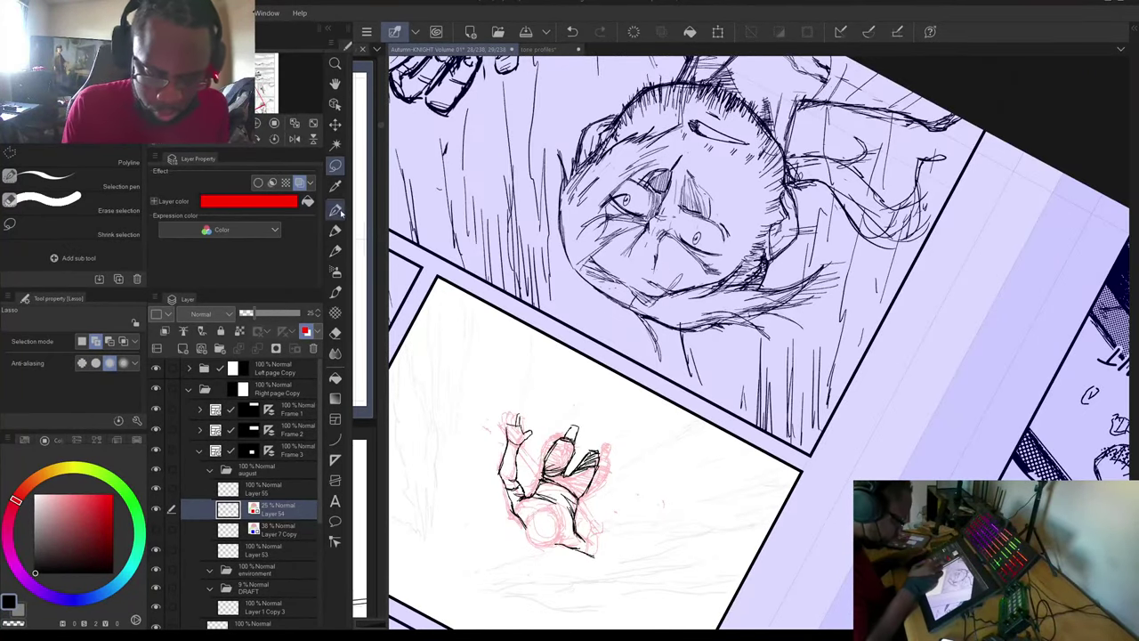
key(p)
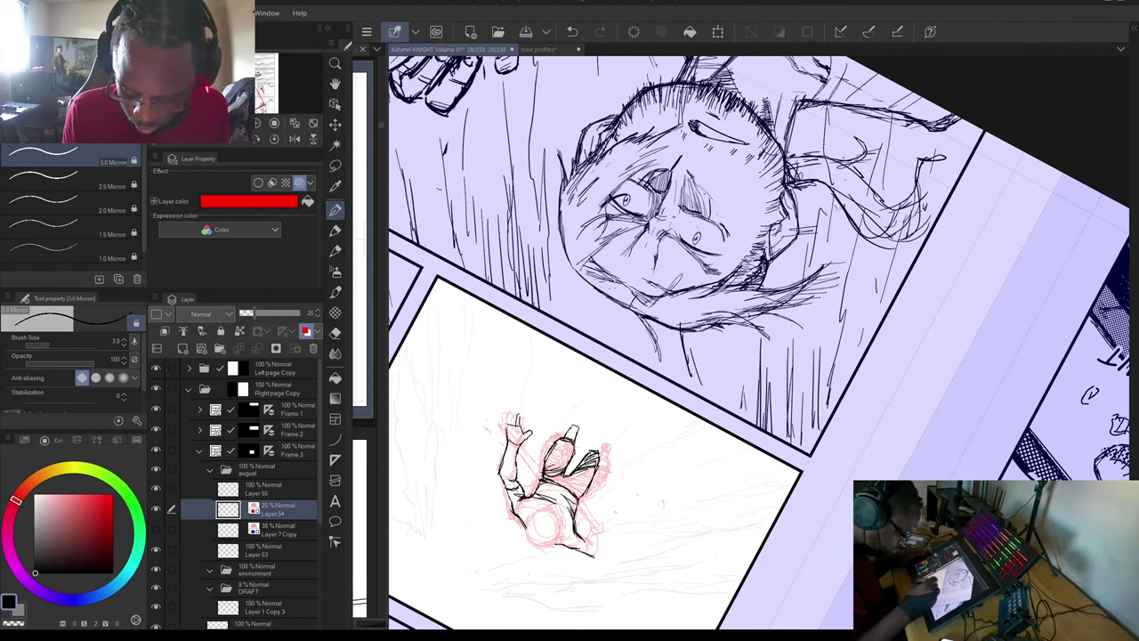
click(264, 493)
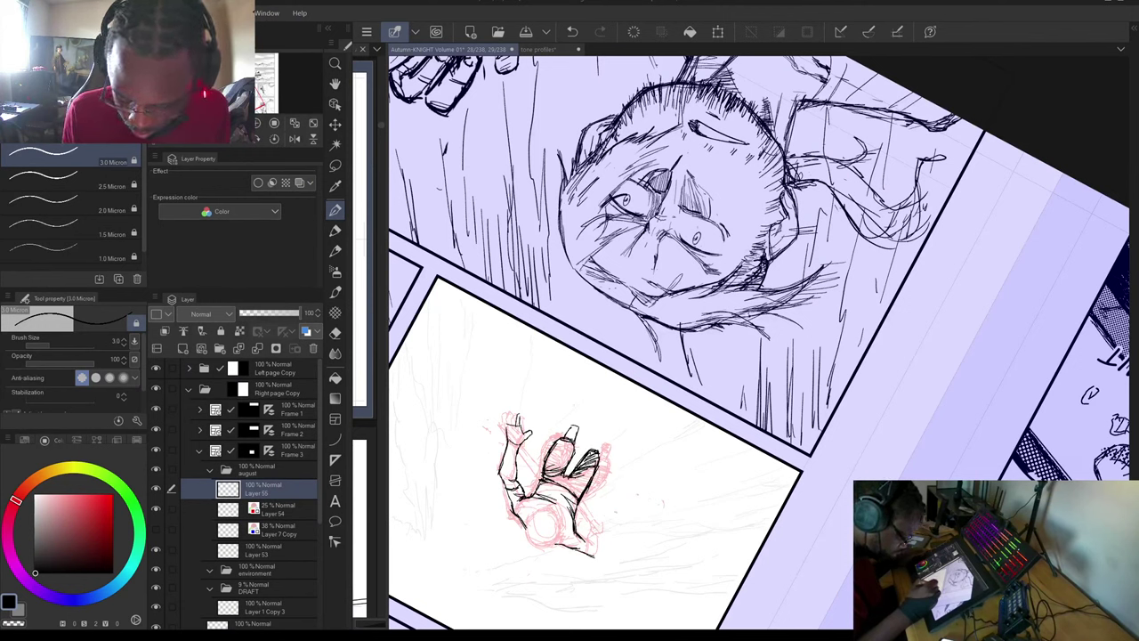
key(ctrl+at)
drag(757, 312, 767, 409)
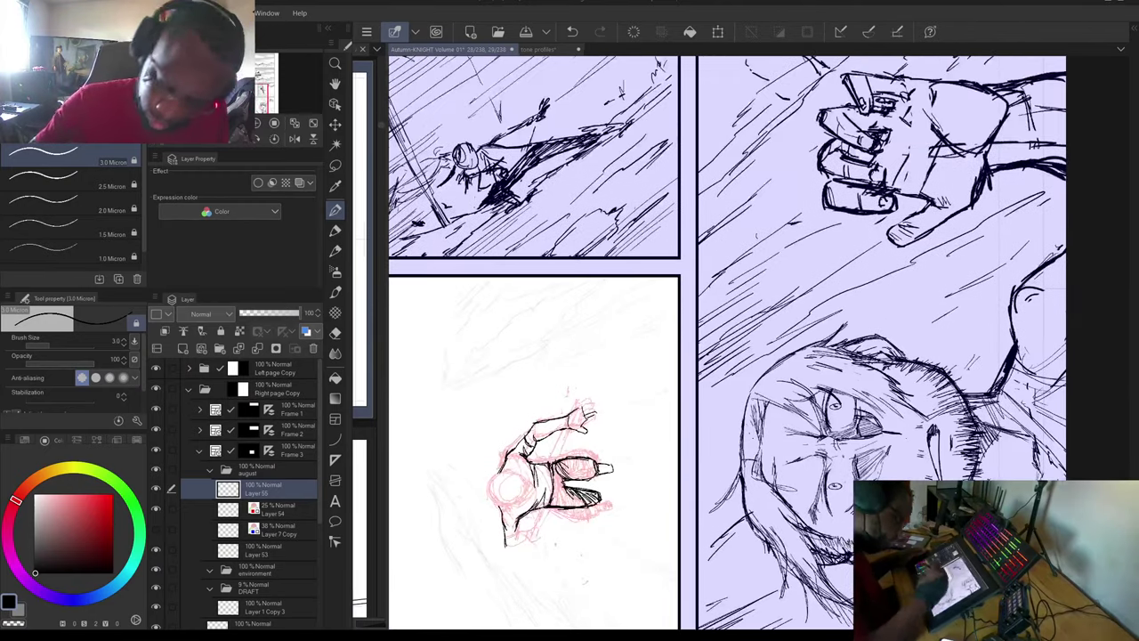
drag(556, 464, 567, 476)
drag(566, 460, 568, 478)
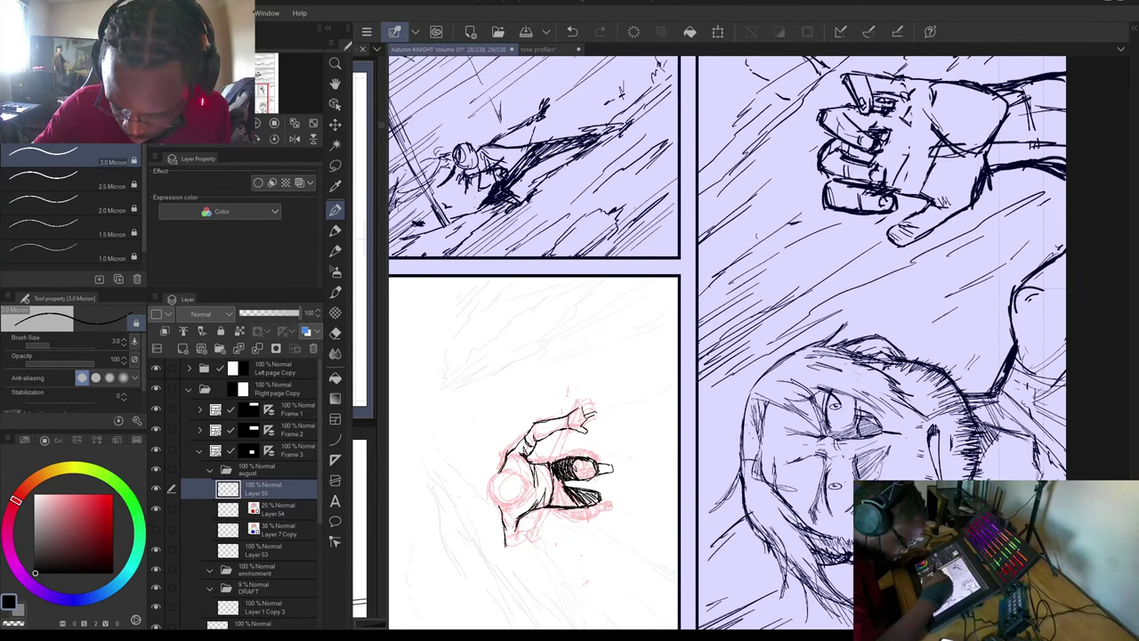
drag(566, 489, 570, 503)
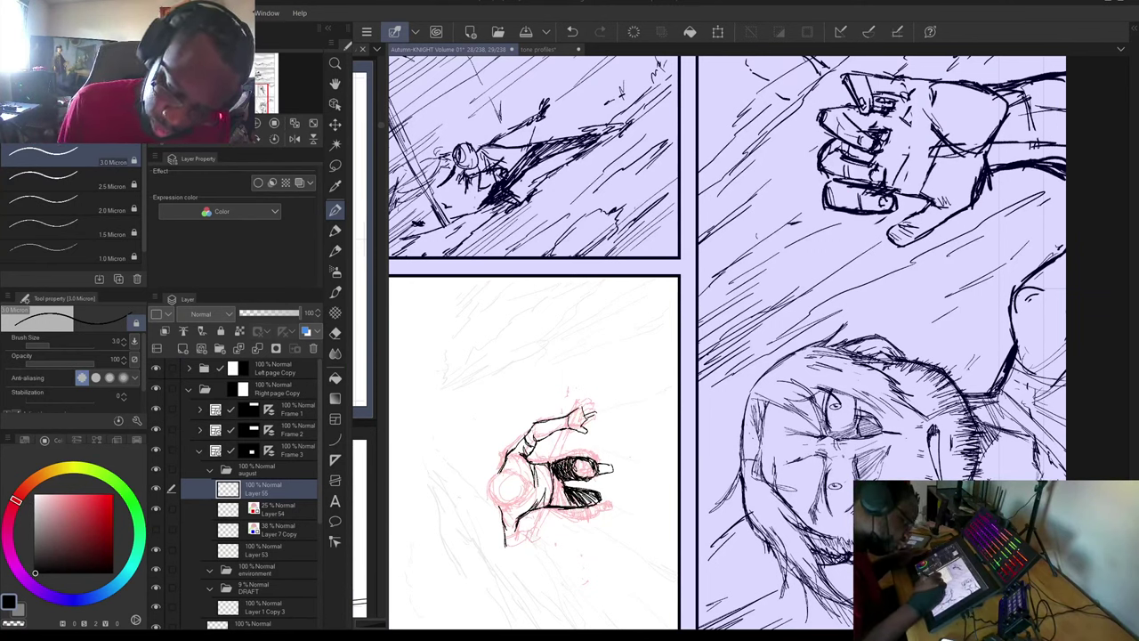
mouse_move(575, 460)
mouse_down()
mouse_move(590, 476)
mouse_move(553, 487)
mouse_up()
drag(552, 474, 561, 497)
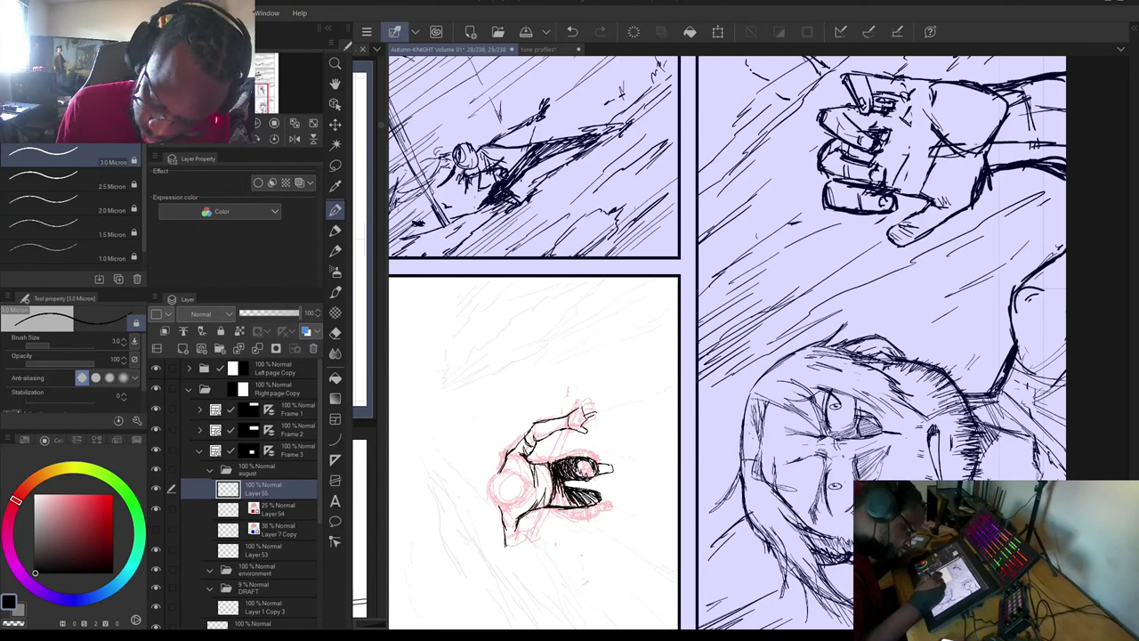
drag(713, 491, 676, 417)
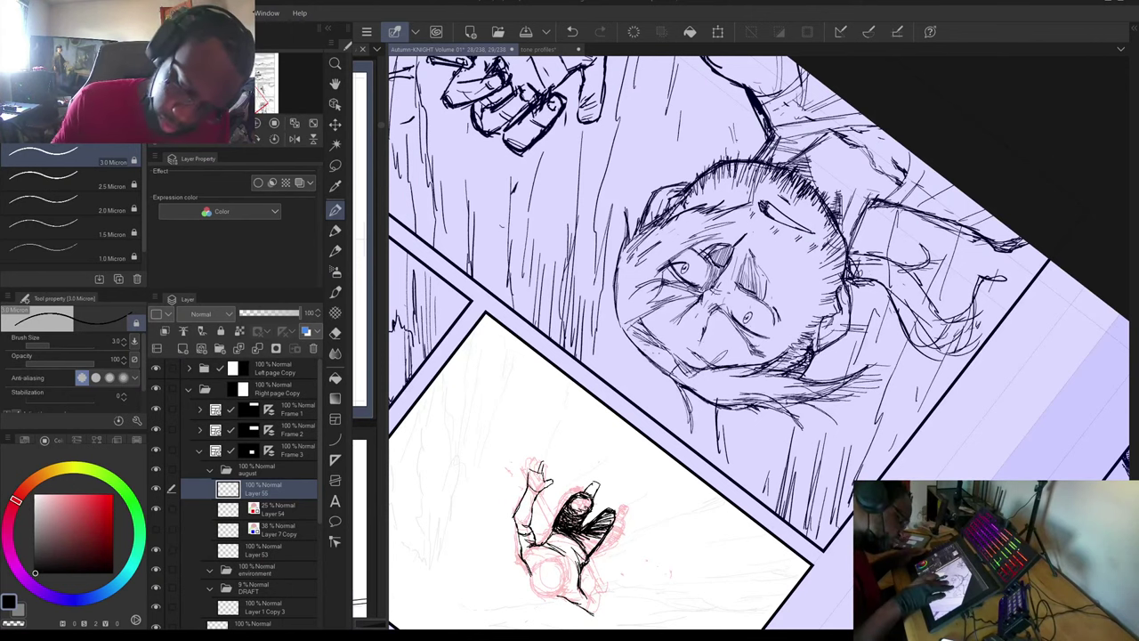
key(asciicircum)
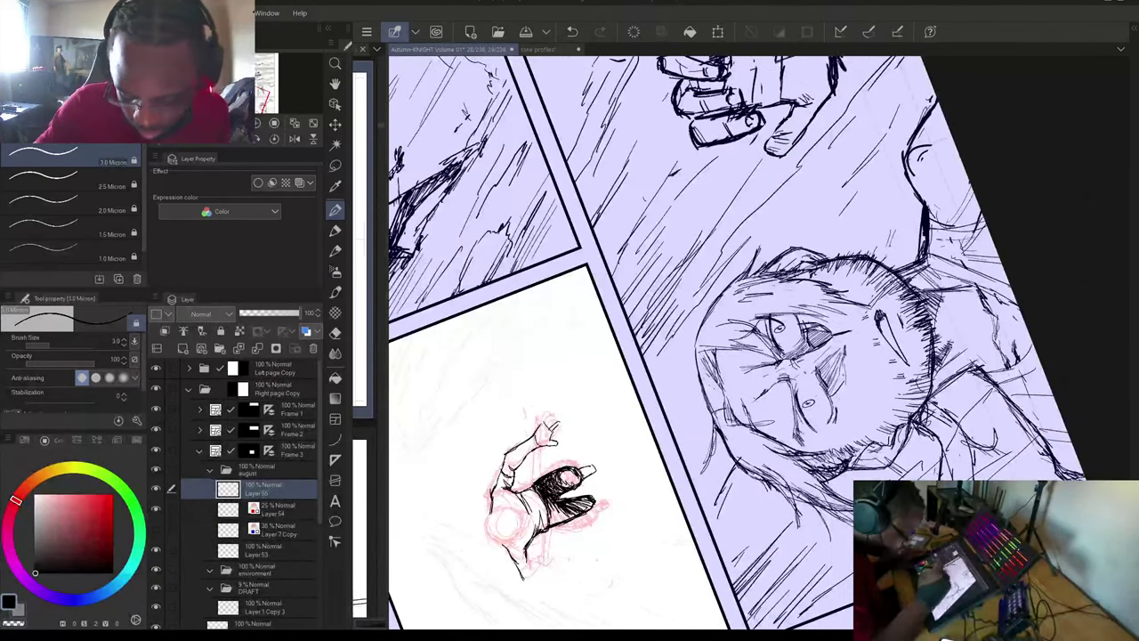
Undo the last strokes on the open hand and redraw its spread fingers in black.
drag(549, 422, 555, 429)
key(ctrl+z)
key(ctrl+z)
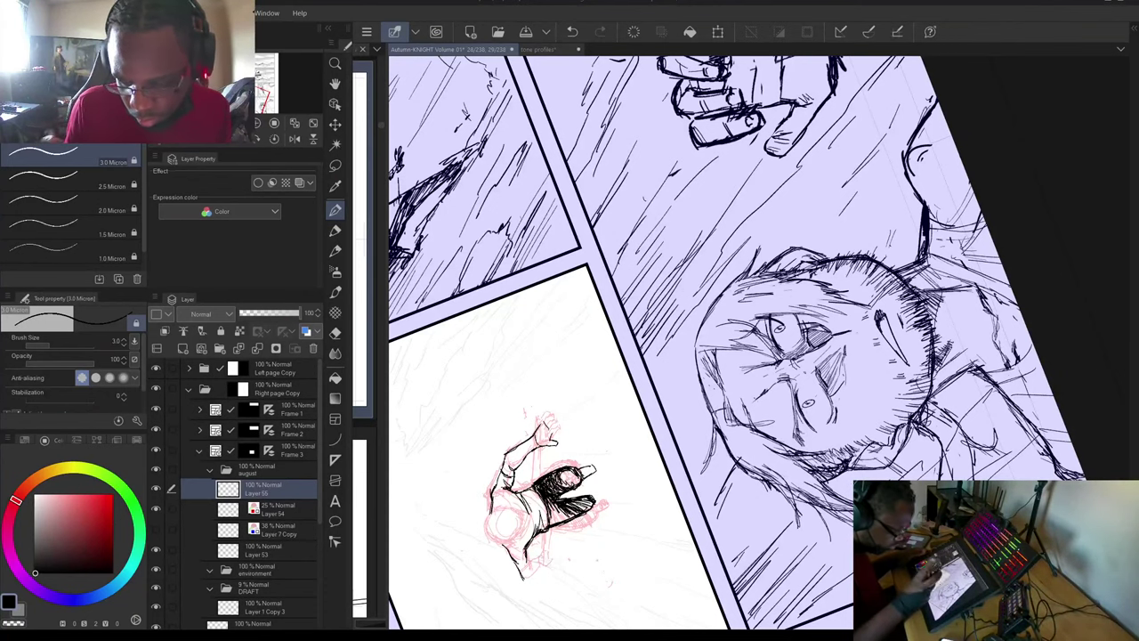
key(minus)
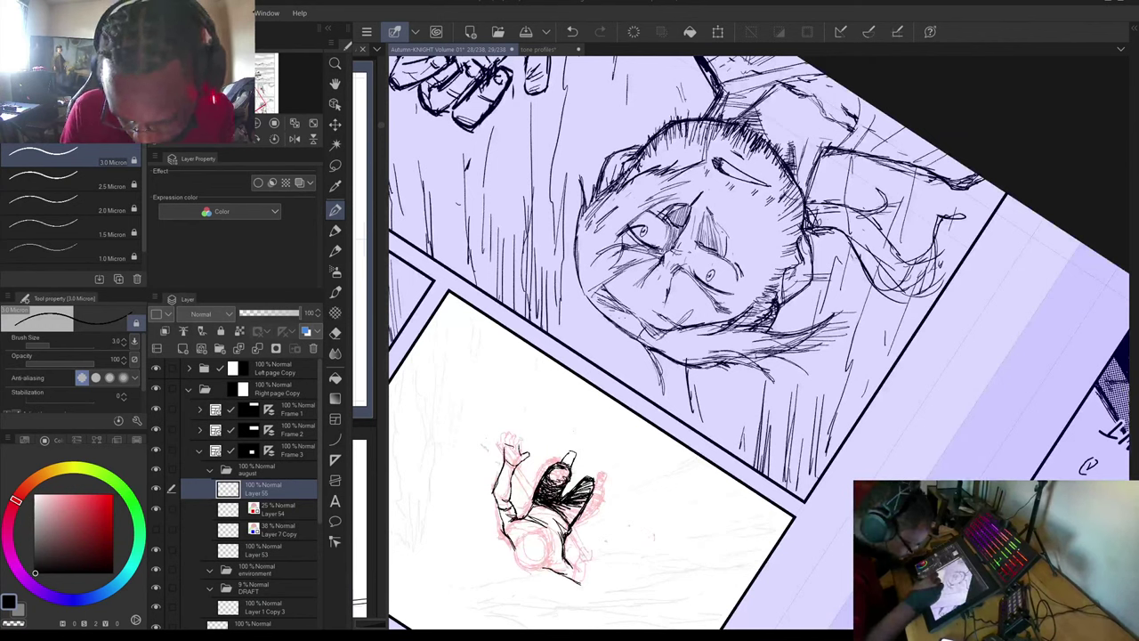
drag(522, 434, 520, 446)
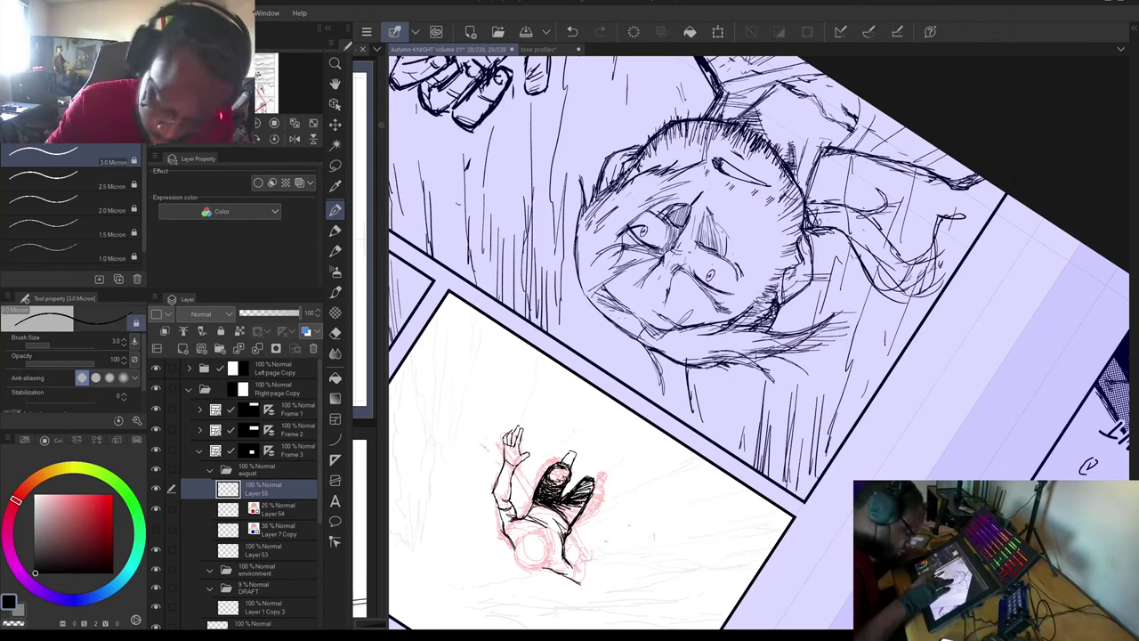
Add short neckline and fold strokes to the shirt beside the head and across the torso.
drag(597, 356, 688, 398)
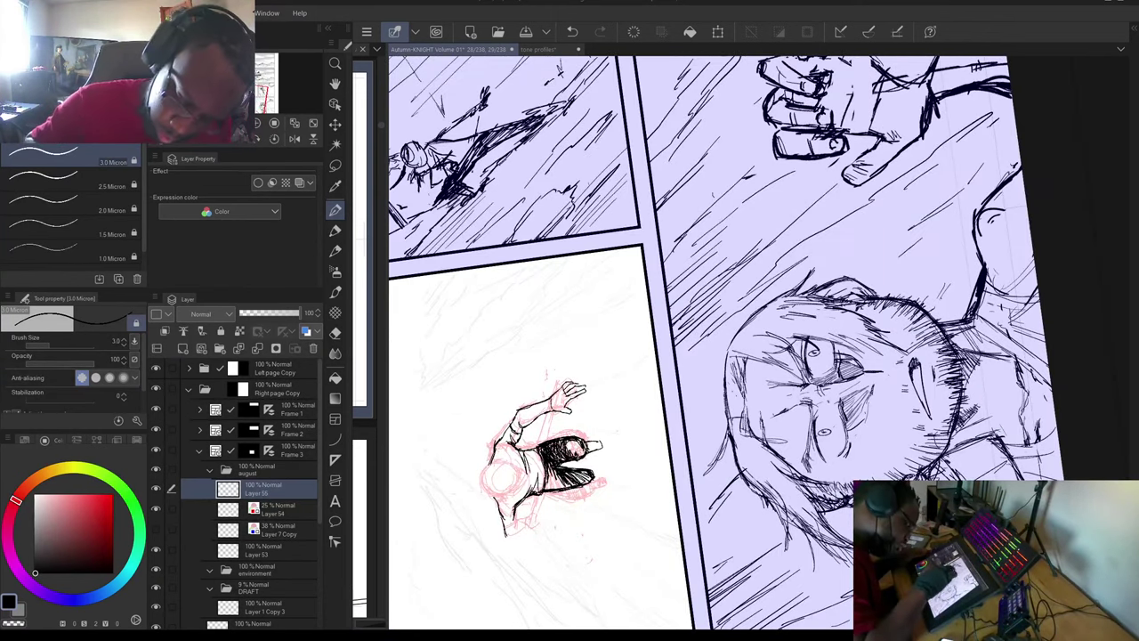
drag(575, 392, 608, 454)
drag(514, 473, 524, 492)
drag(516, 475, 542, 506)
drag(548, 465, 557, 479)
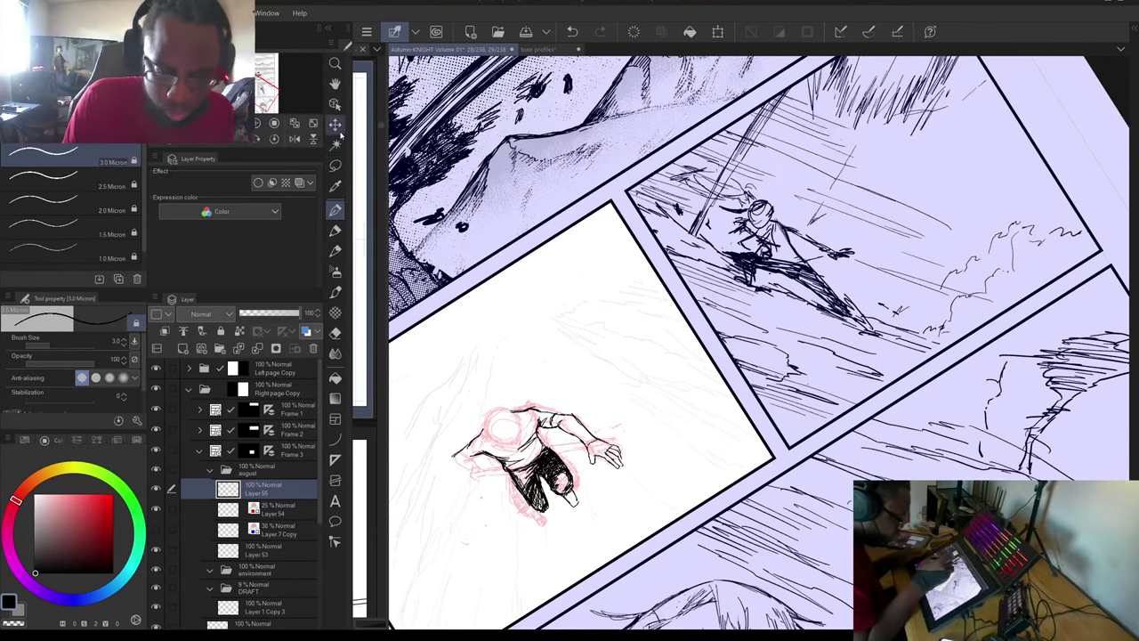
click(718, 31)
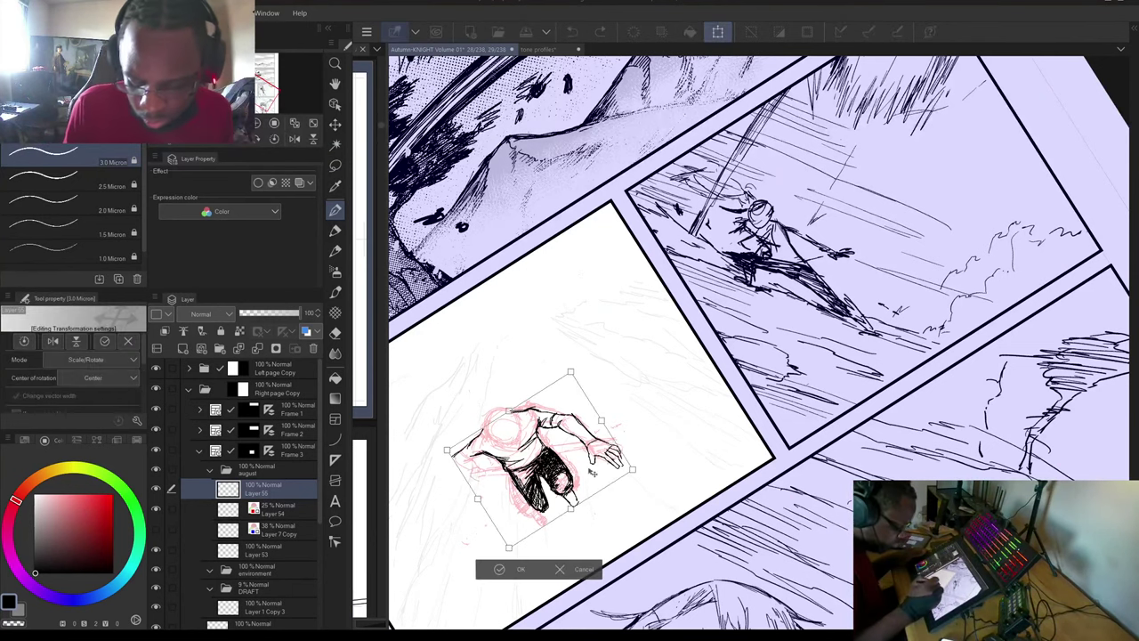
drag(628, 445, 587, 470)
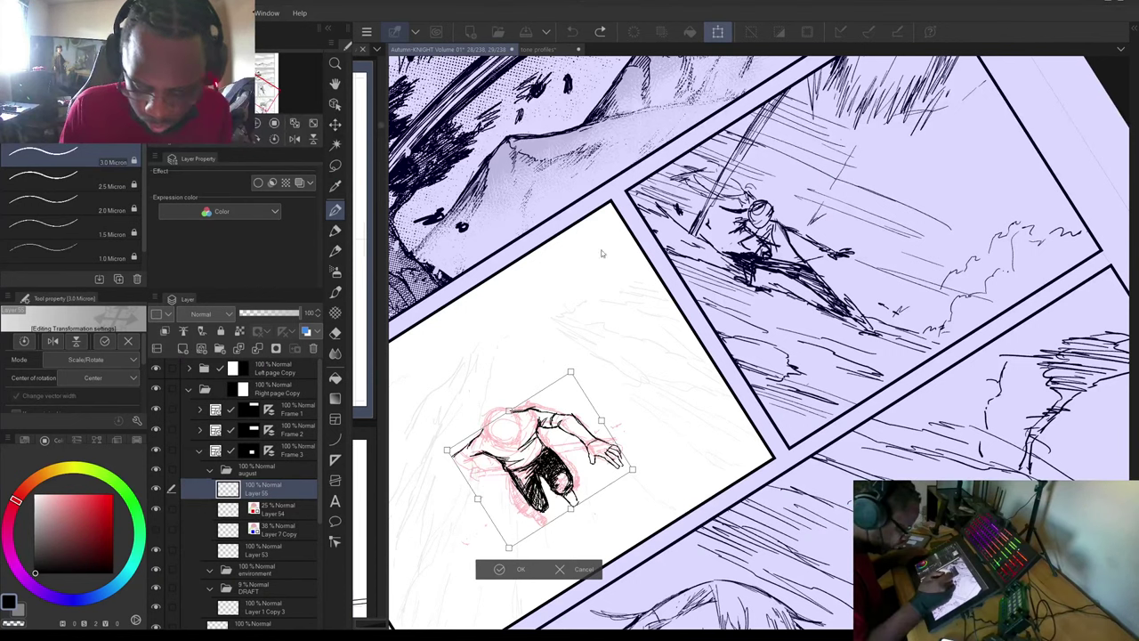
key(Return)
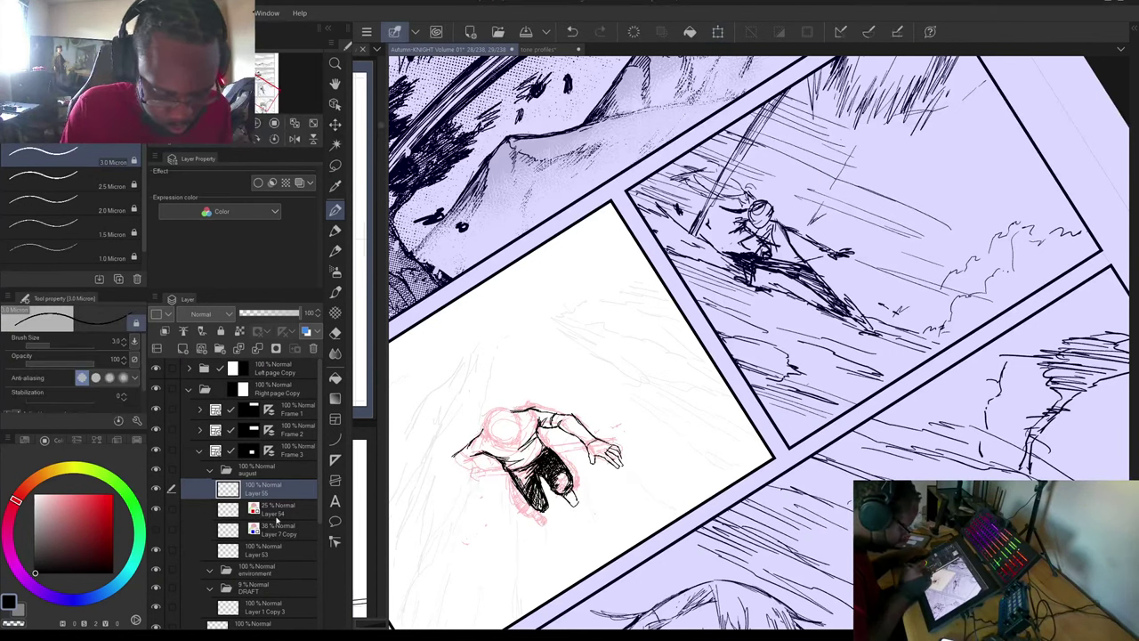
Select Layer 54 together with Layer 55 and move the whole figure slightly toward the middle of the frame.
click(172, 508)
click(717, 33)
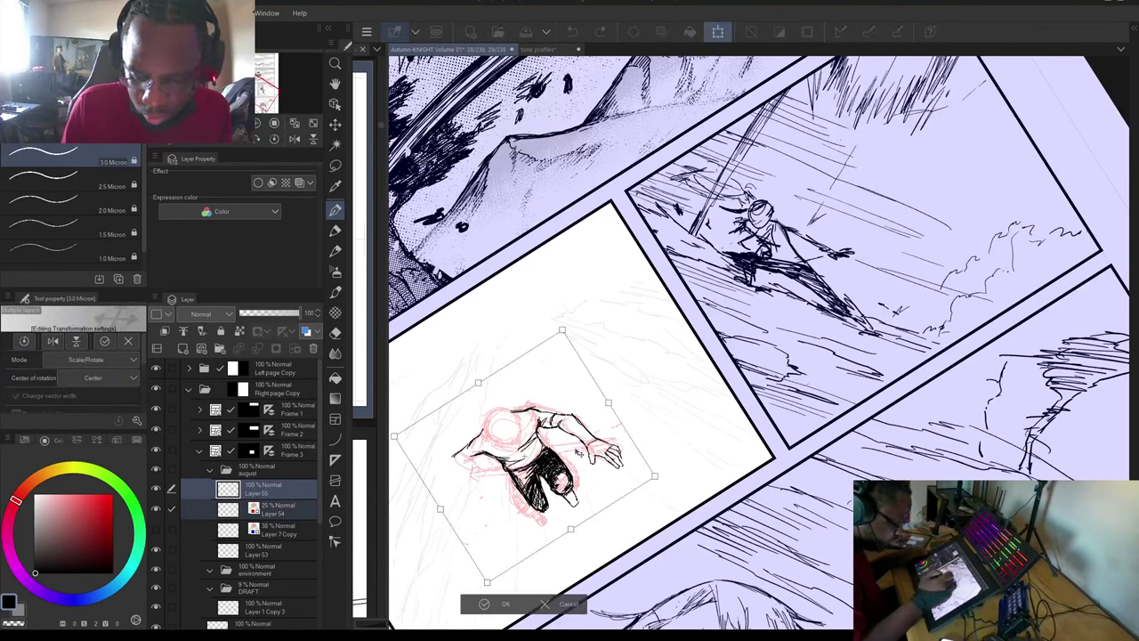
drag(581, 459, 612, 448)
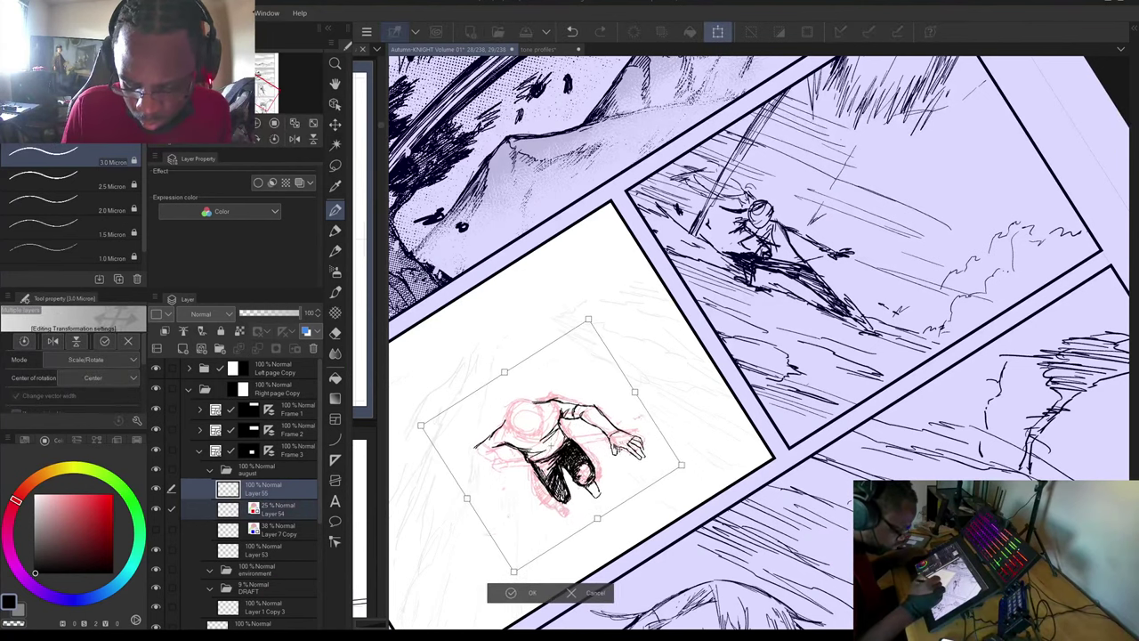
click(514, 593)
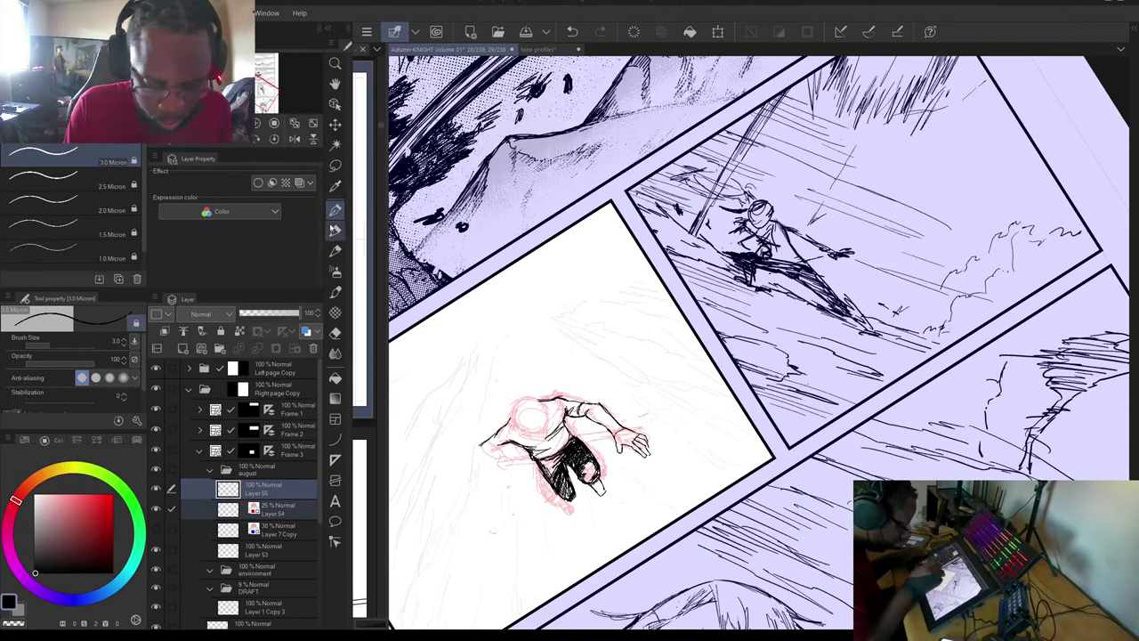
Lasso the open hand, nudge it slightly toward the body on Layer 55 only and clear the selection.
click(336, 166)
mouse_move(634, 391)
mouse_down()
mouse_move(656, 407)
mouse_move(646, 441)
mouse_up()
key(ctrl+t)
key(ctrl+z)
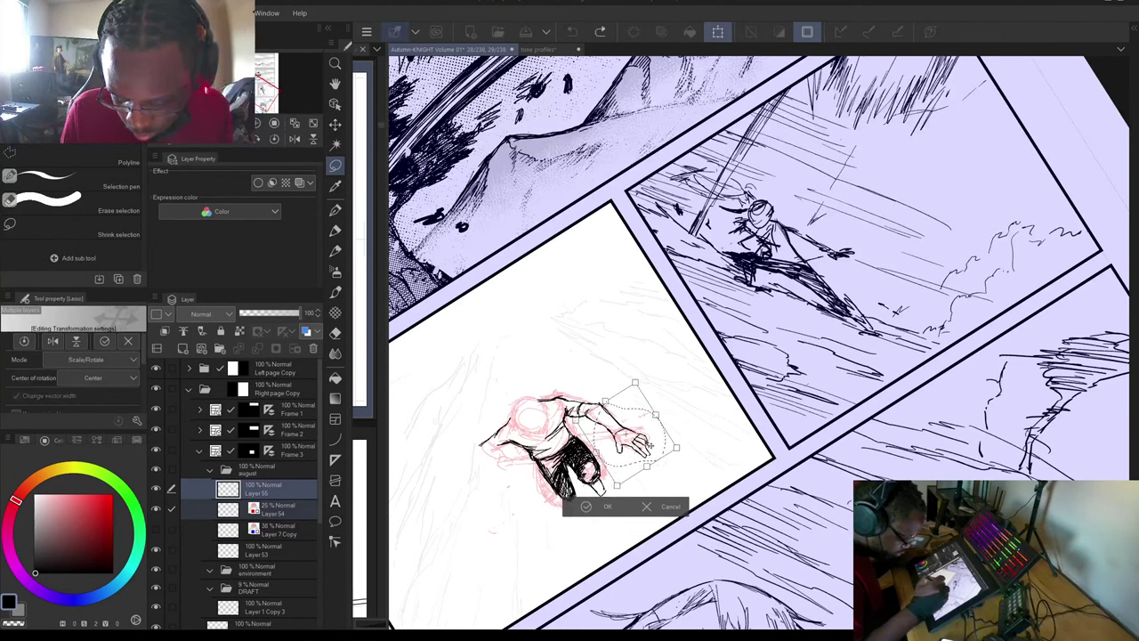
click(607, 505)
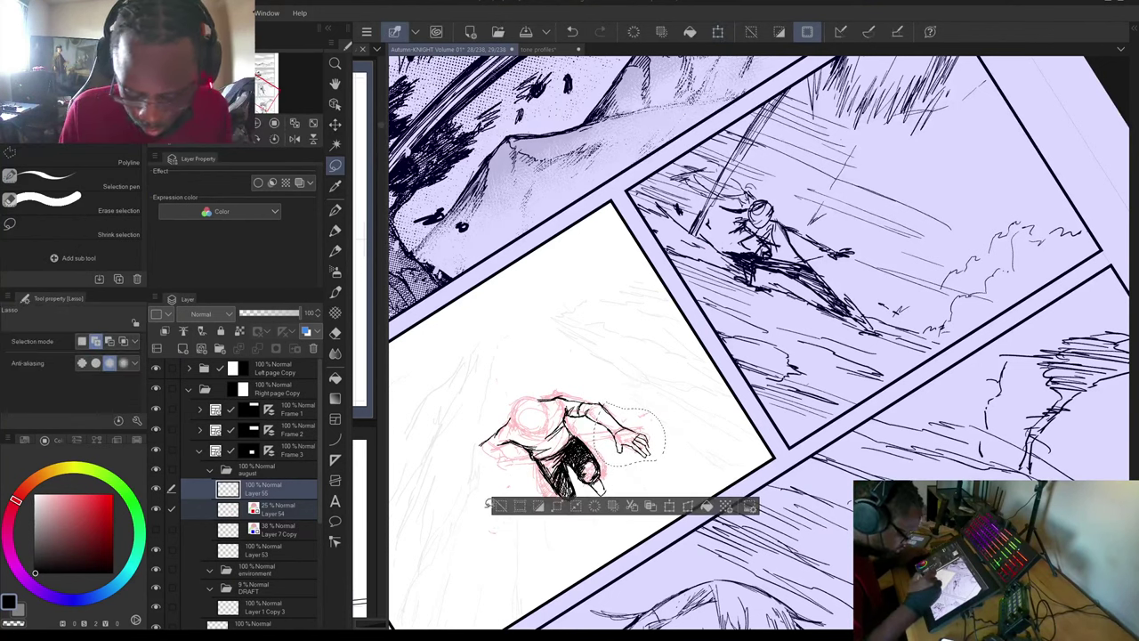
click(269, 511)
click(267, 488)
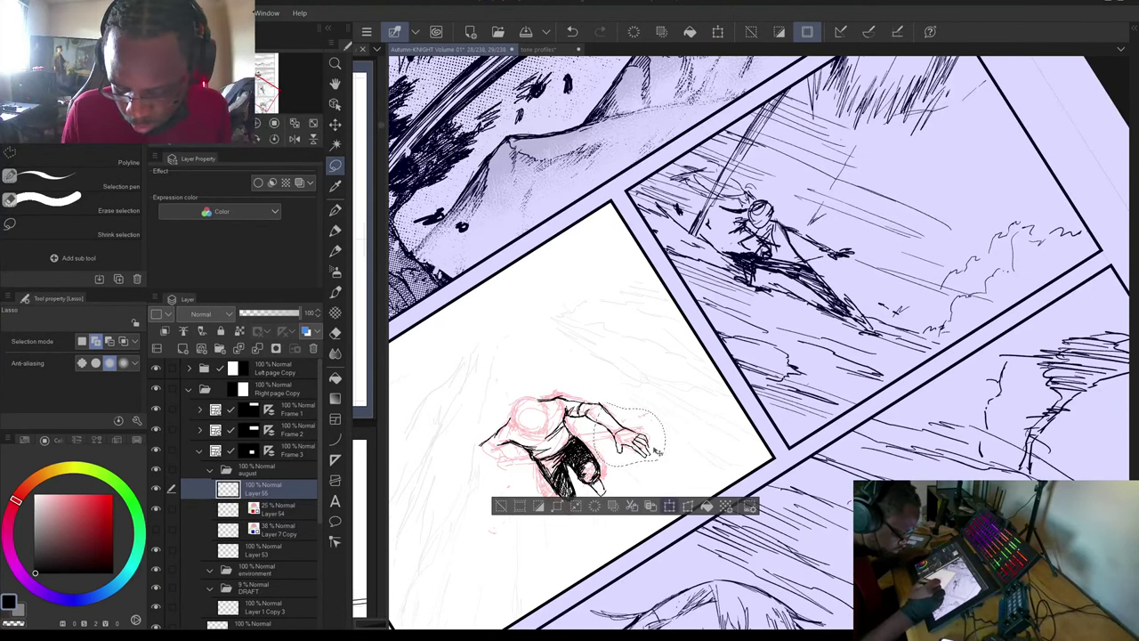
key(ctrl+t)
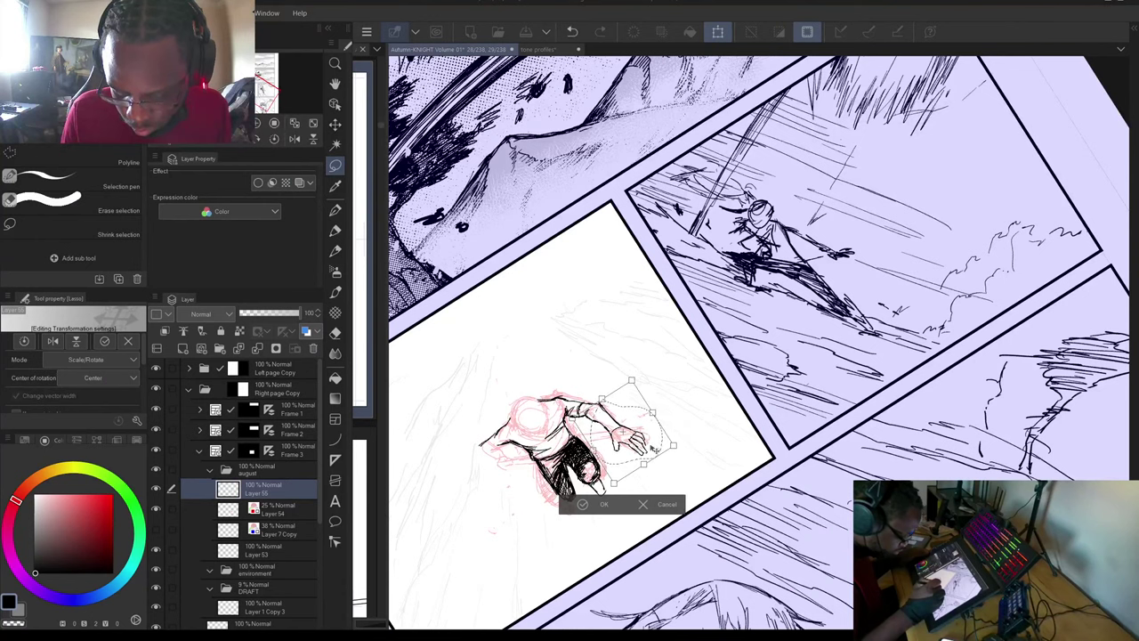
click(583, 505)
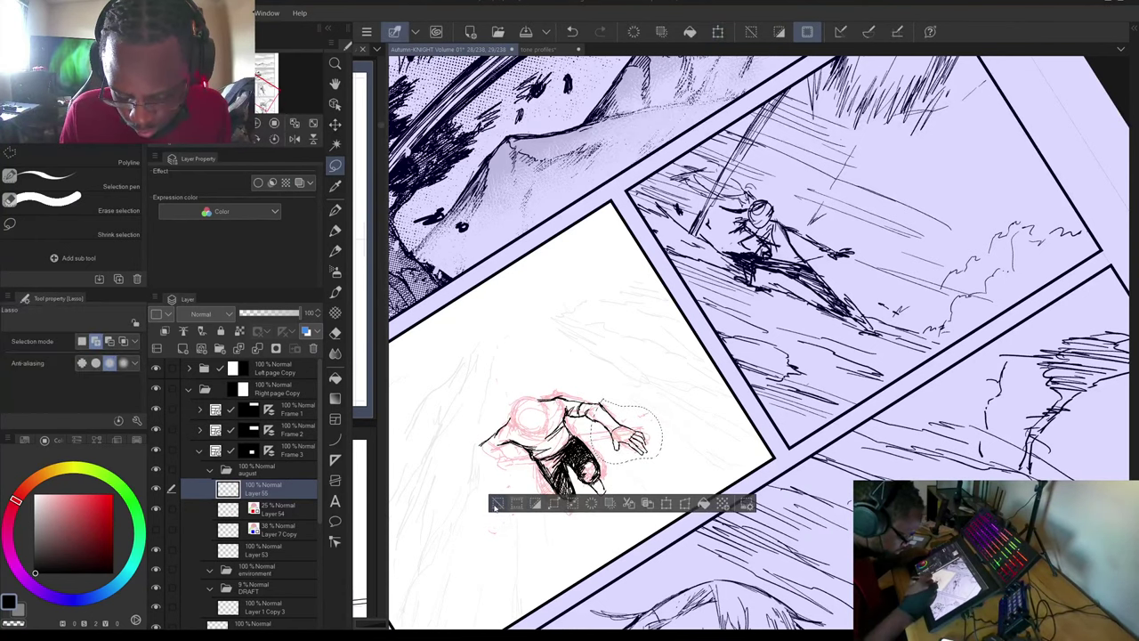
click(499, 504)
Return to the pen with the 4.0 Micron tip and draw the opposite arm's elbow and forearm bending back toward the legs.
drag(579, 445, 762, 358)
mouse_move(792, 115)
mouse_down()
mouse_move(633, 146)
mouse_move(519, 277)
mouse_move(503, 330)
mouse_up()
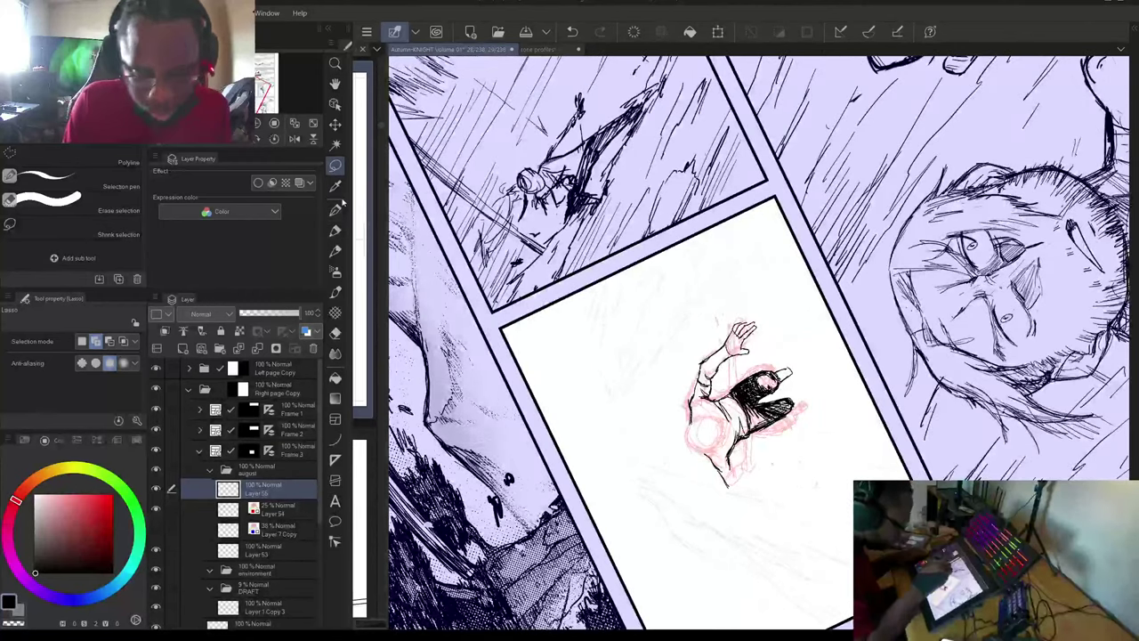
key(p)
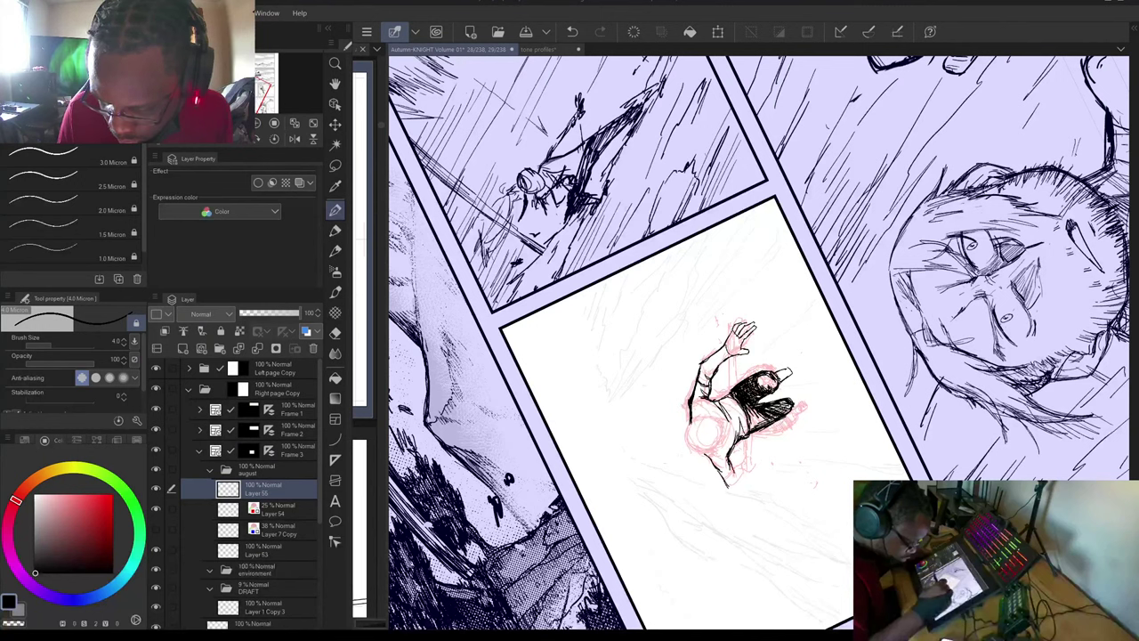
drag(732, 463, 740, 483)
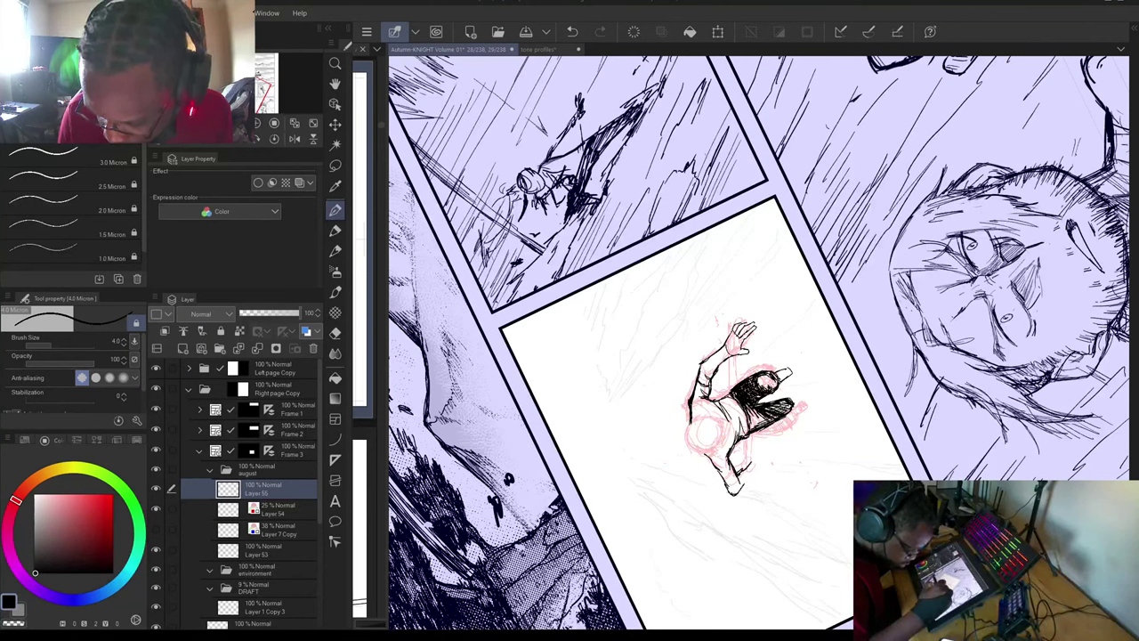
drag(757, 458, 745, 486)
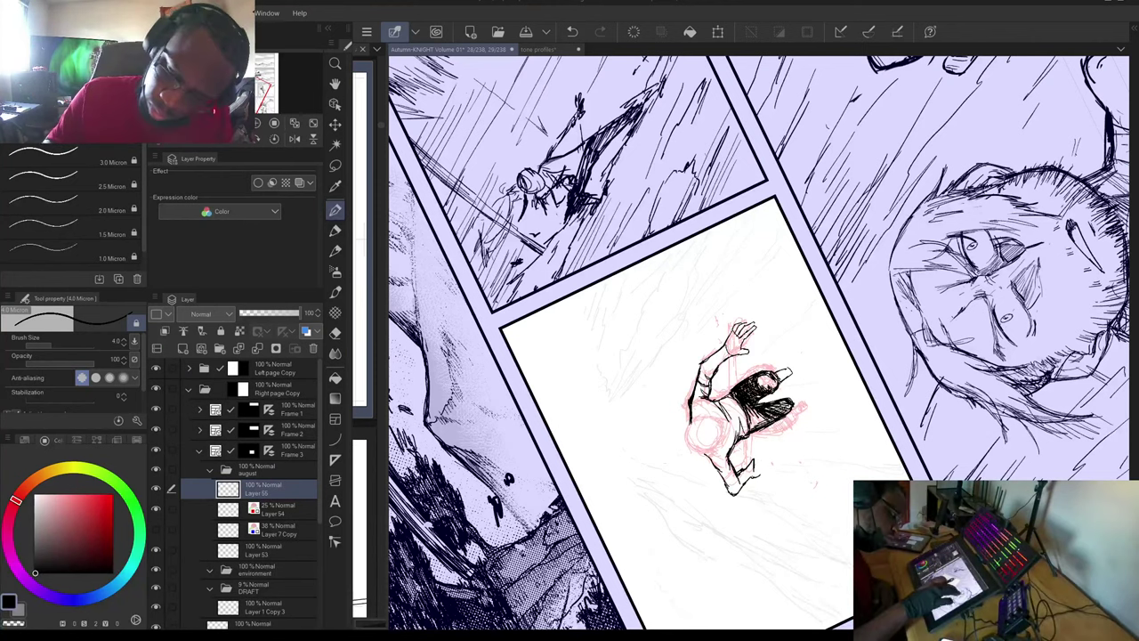
Outline the round head in black over the red circle and add a small mark at its center.
drag(744, 334, 781, 305)
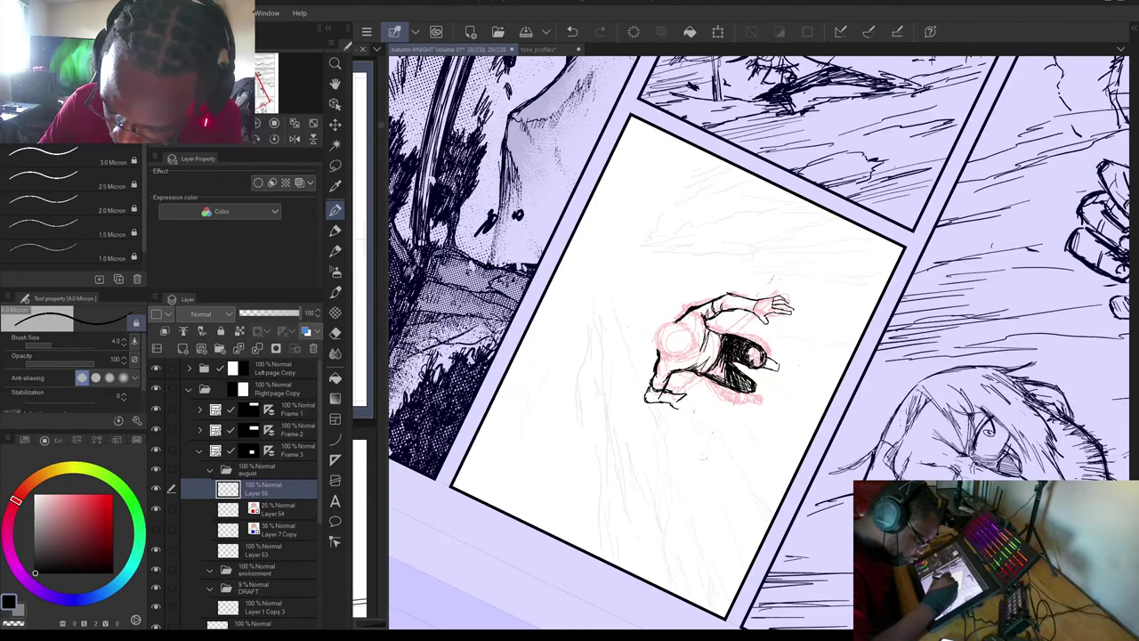
drag(906, 246, 912, 322)
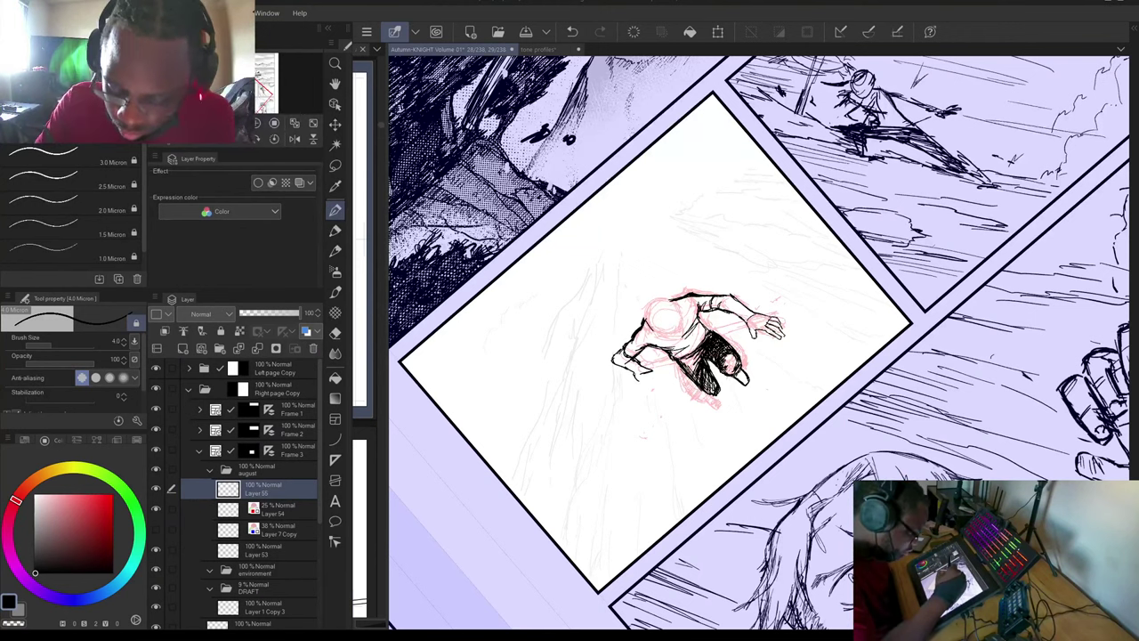
drag(646, 321, 654, 332)
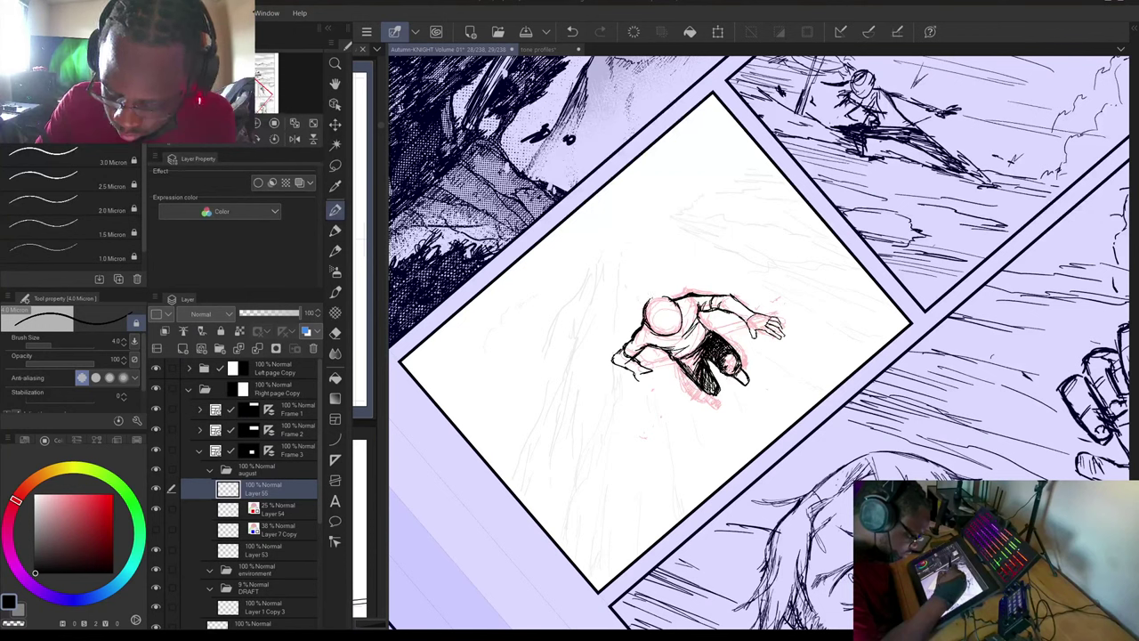
drag(651, 298, 672, 299)
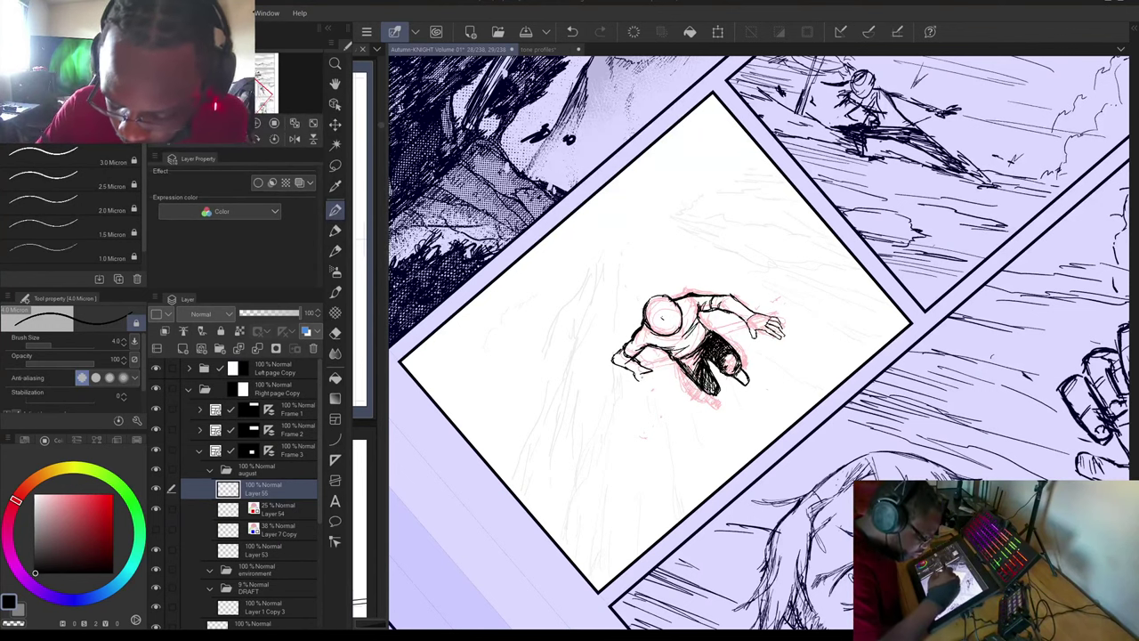
Rework the bent forearm's end and draw a closed fist on it.
drag(643, 382, 654, 379)
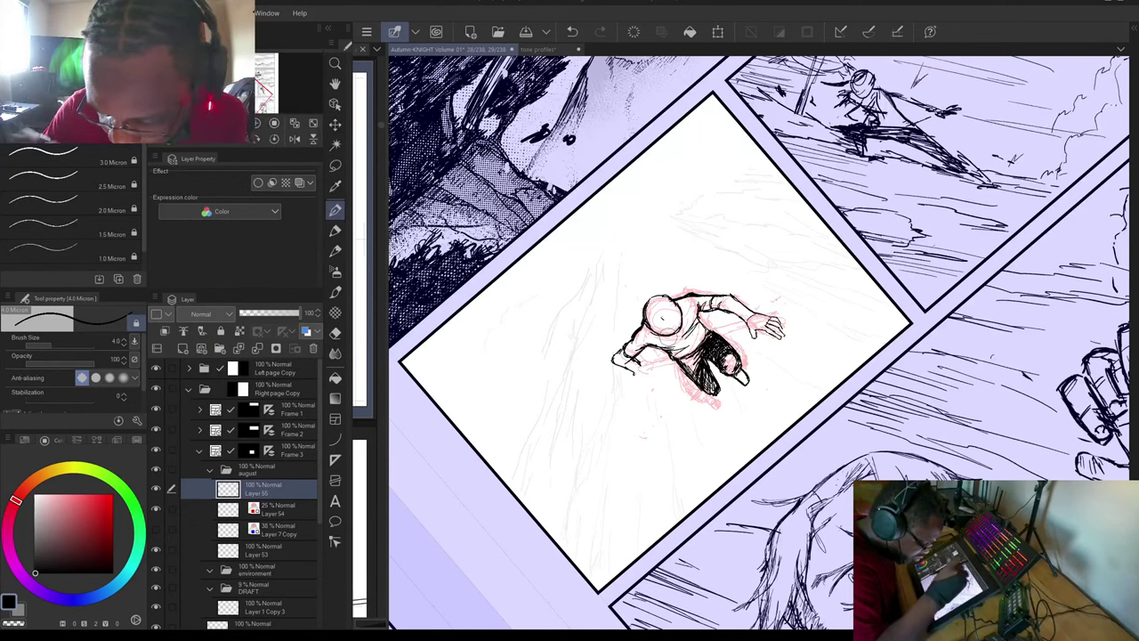
mouse_move(913, 527)
mouse_down()
mouse_move(858, 481)
mouse_move(895, 345)
mouse_move(877, 363)
mouse_move(855, 440)
mouse_up()
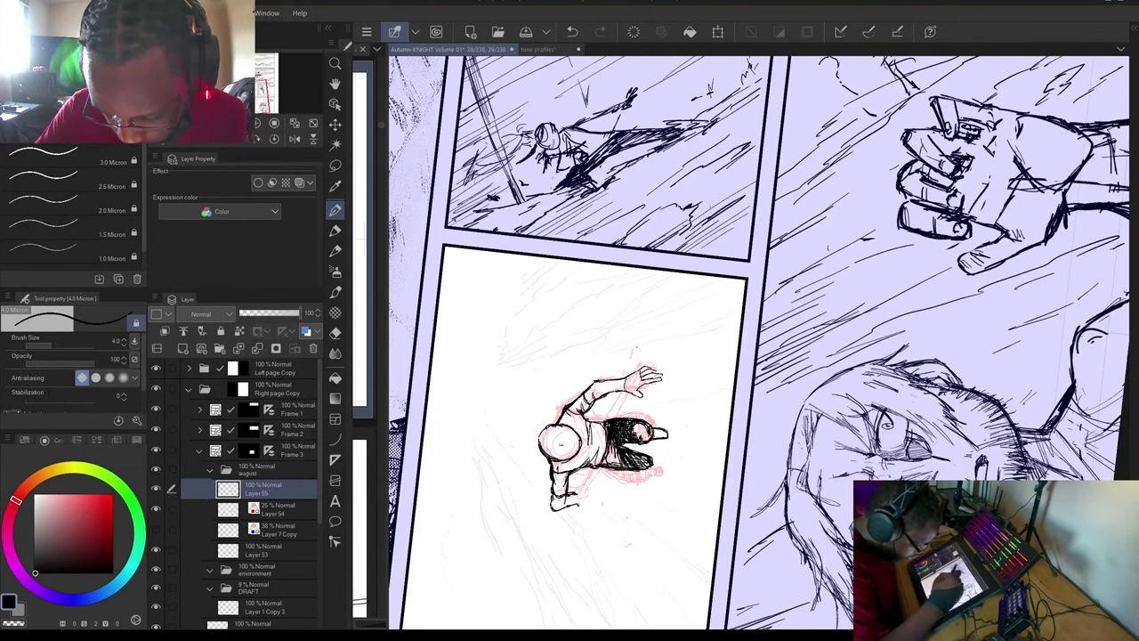
key(asciicircum)
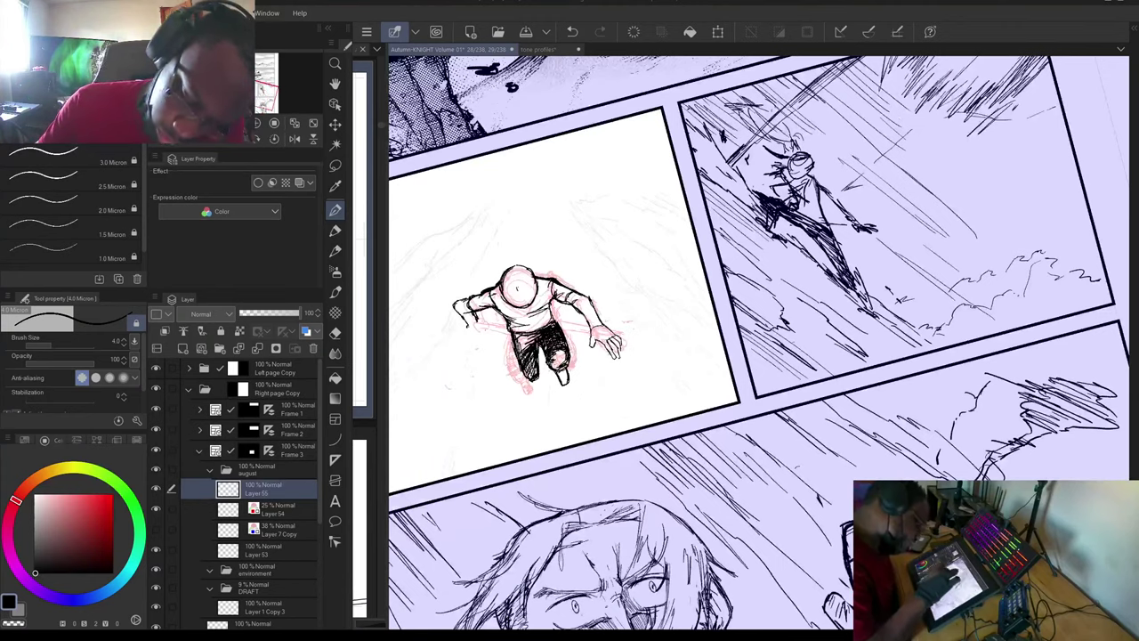
key(minus)
key(minus)
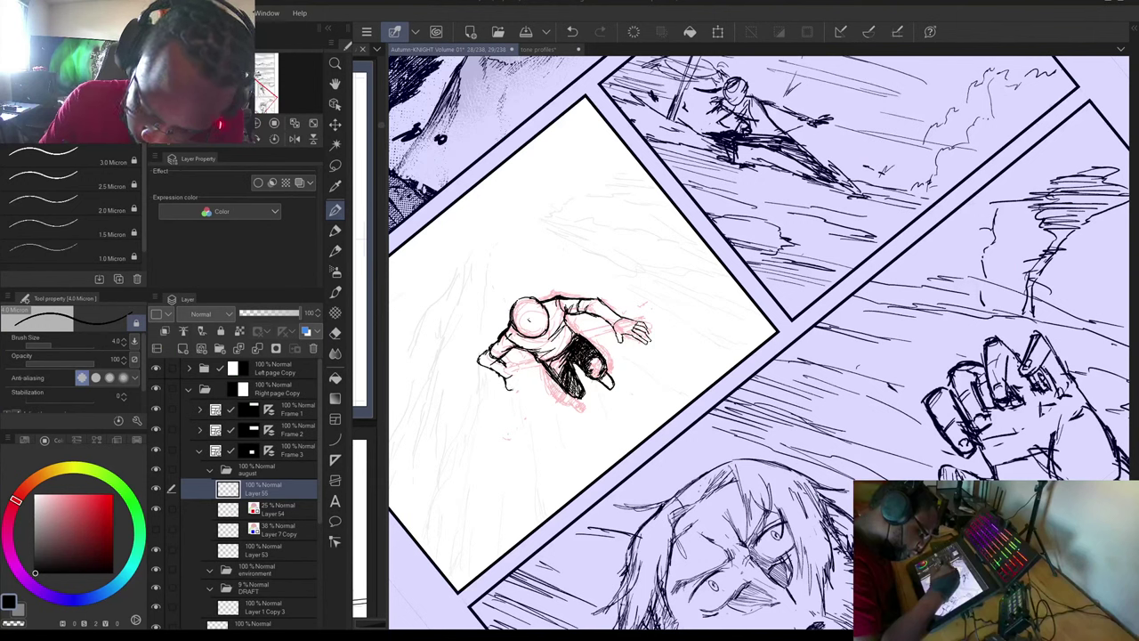
drag(523, 370, 520, 384)
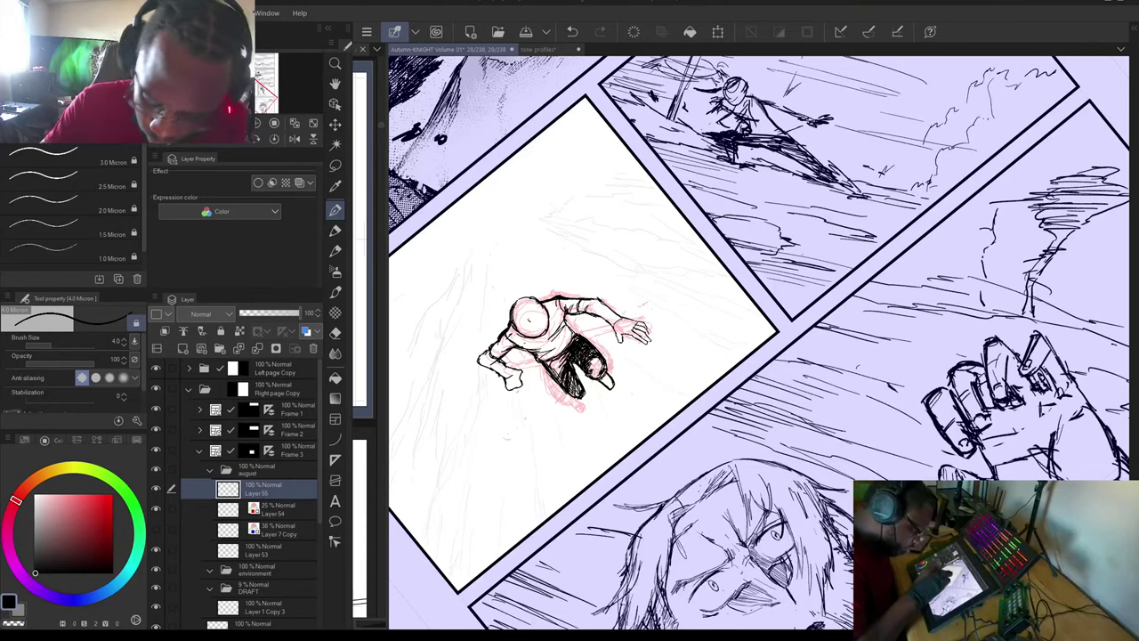
Draw a long straight weapon shaft in segments, running from the fist behind the body and out past the open hand.
key(ctrl+at)
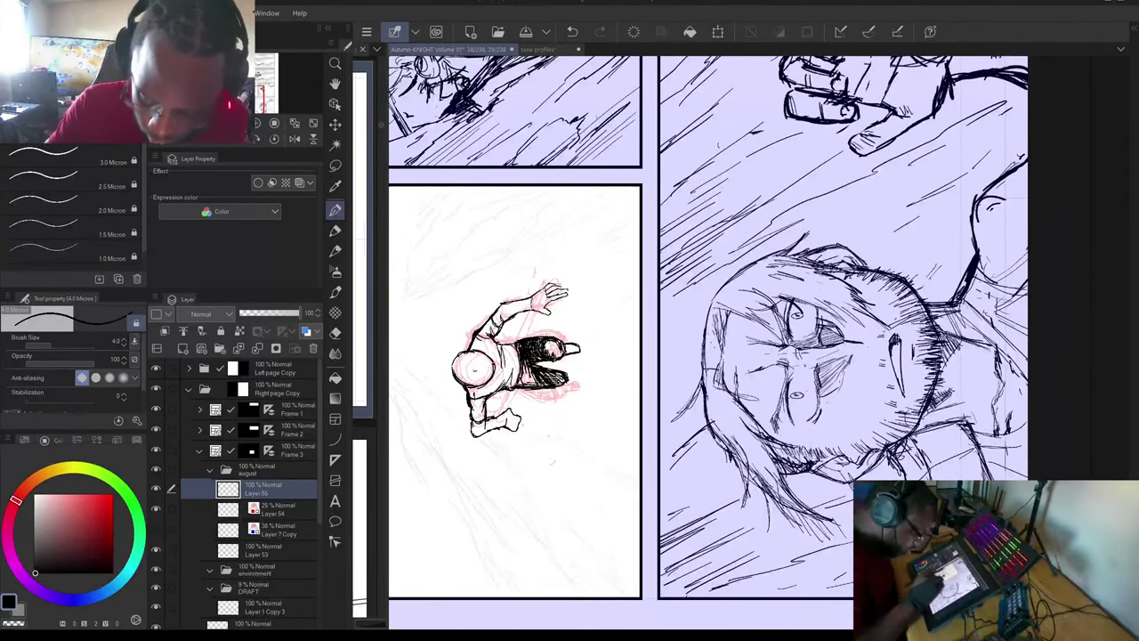
mouse_move(757, 343)
mouse_down()
mouse_move(684, 150)
mouse_move(564, 164)
mouse_up()
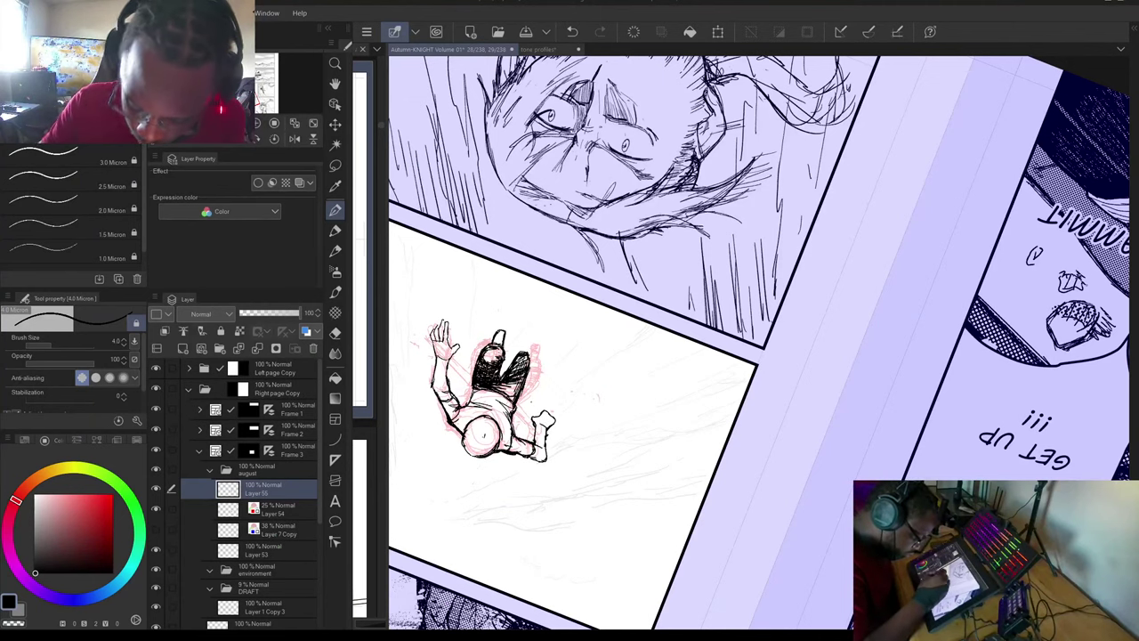
key(-)
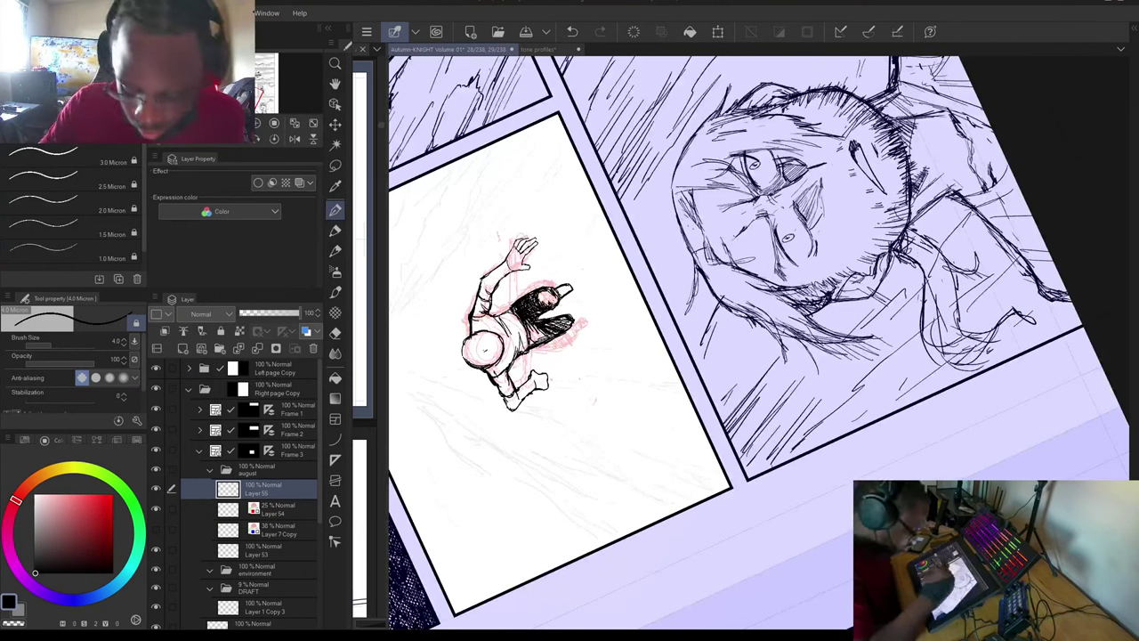
drag(532, 350, 541, 373)
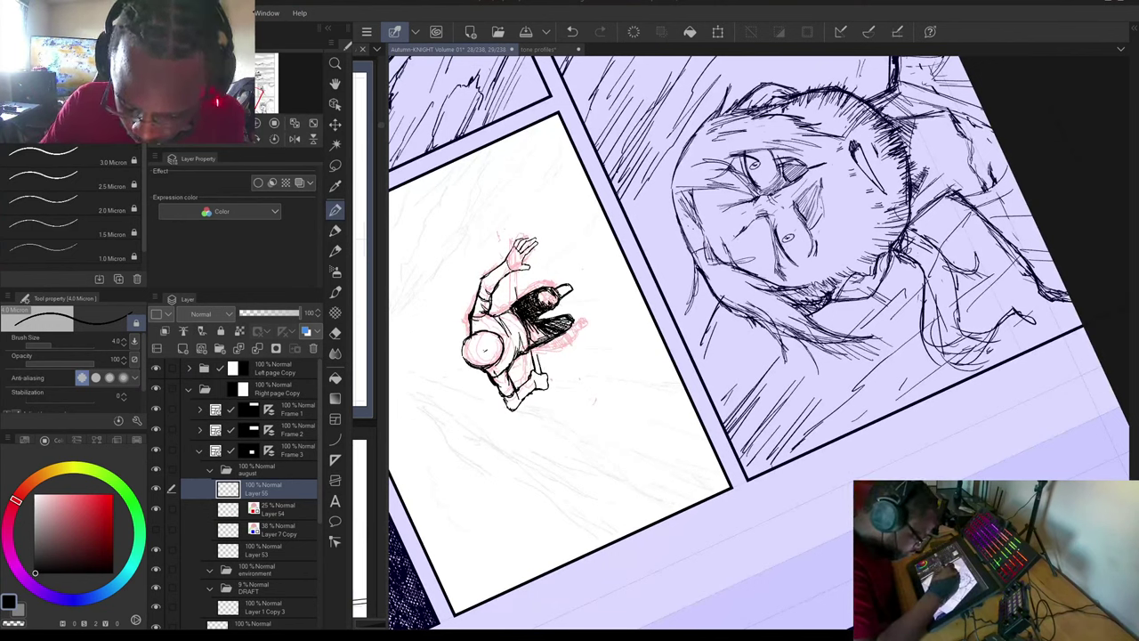
mouse_move(516, 301)
mouse_down()
mouse_move(515, 272)
mouse_move(523, 292)
mouse_up()
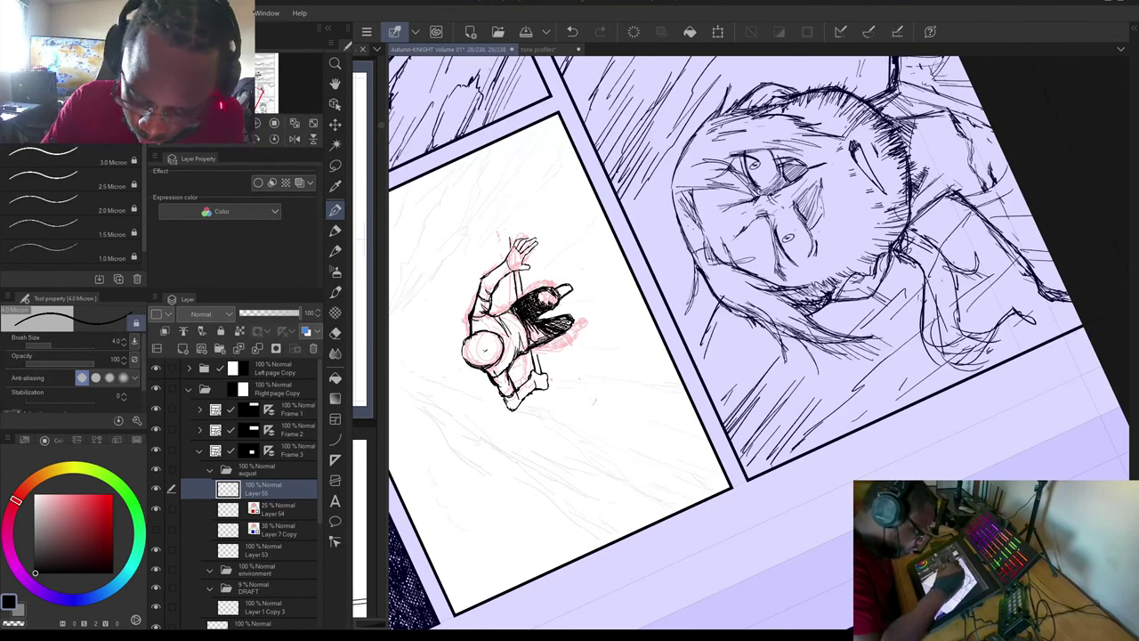
drag(510, 240, 509, 206)
drag(519, 270, 524, 295)
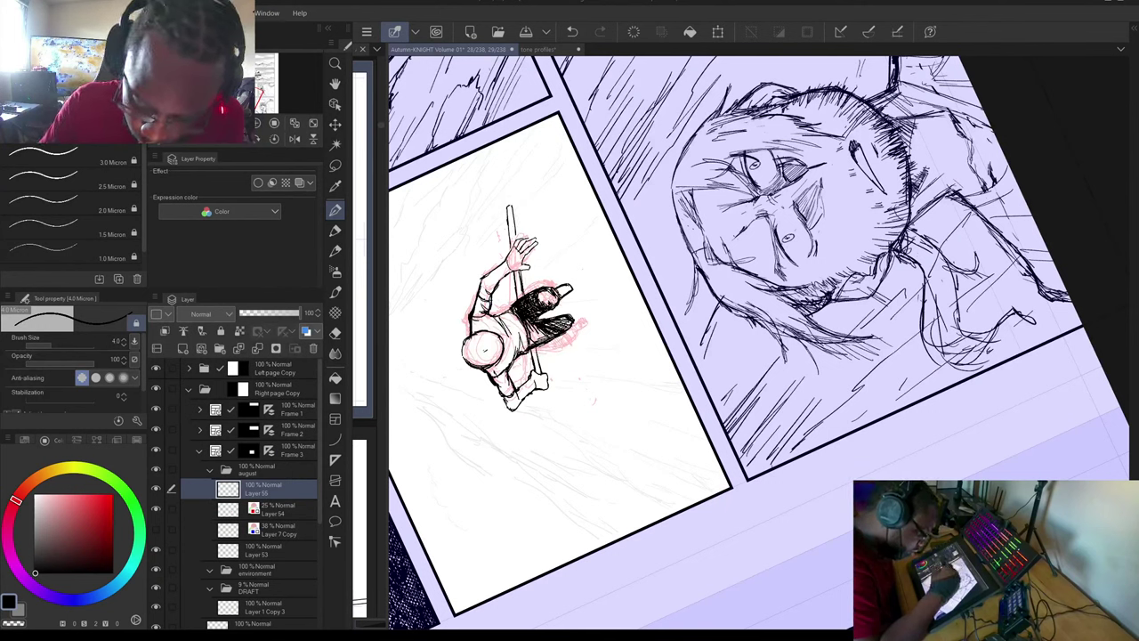
Finish the short shaft end sticking out beyond the closed fist and add belt lines across the waist.
drag(538, 390, 545, 403)
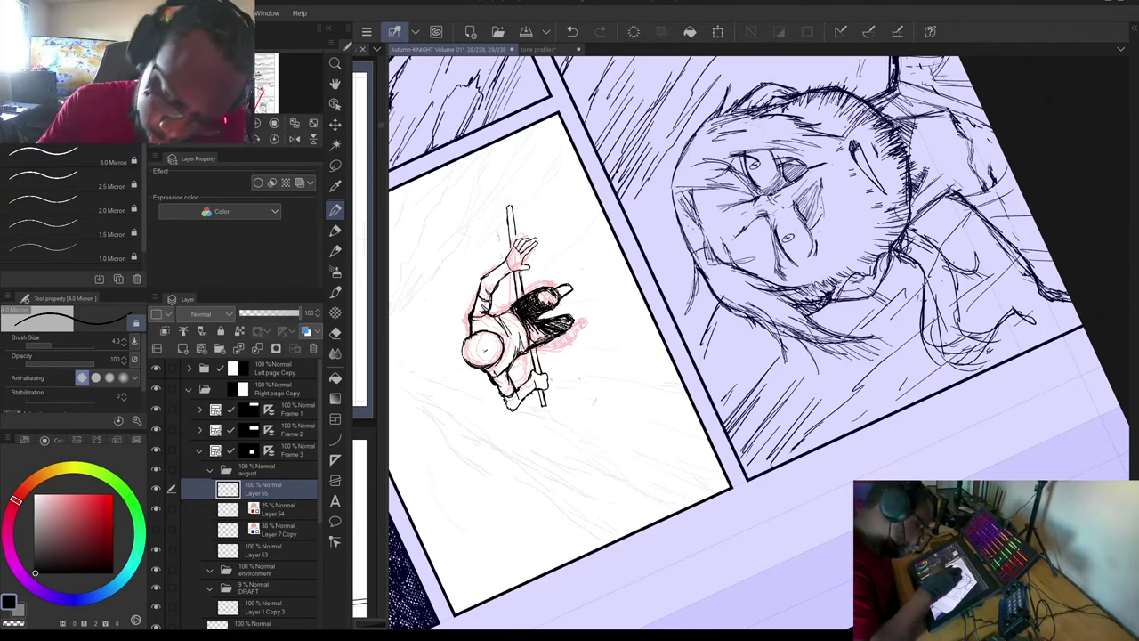
mouse_move(534, 382)
mouse_down()
mouse_move(561, 276)
mouse_move(573, 325)
mouse_move(565, 367)
mouse_up()
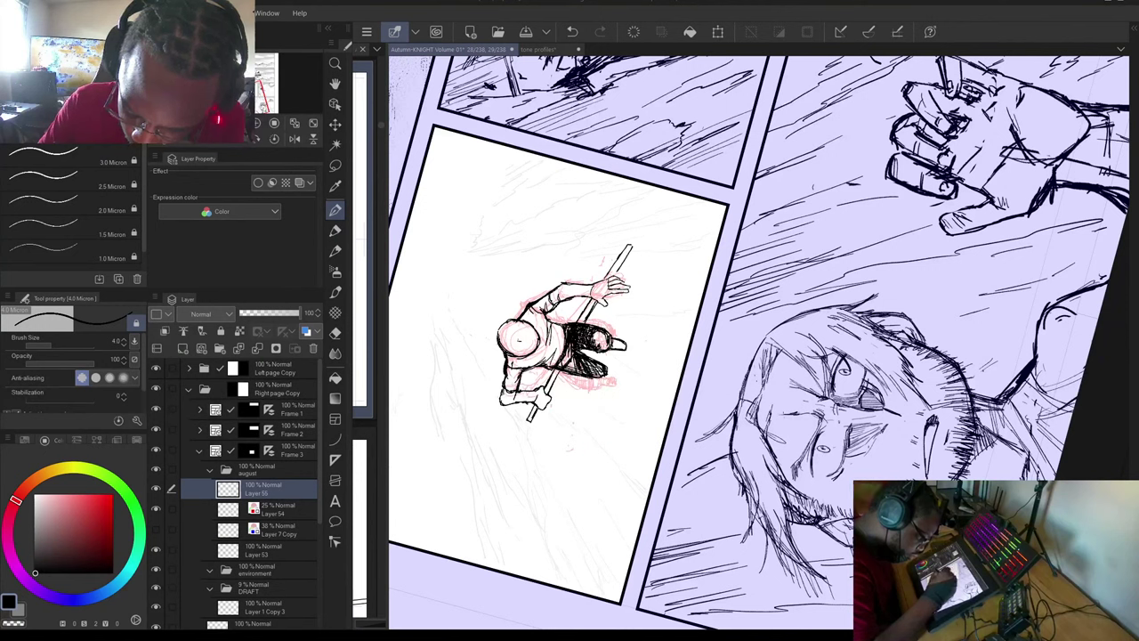
mouse_move(571, 328)
mouse_down()
mouse_move(563, 370)
mouse_move(571, 336)
mouse_up()
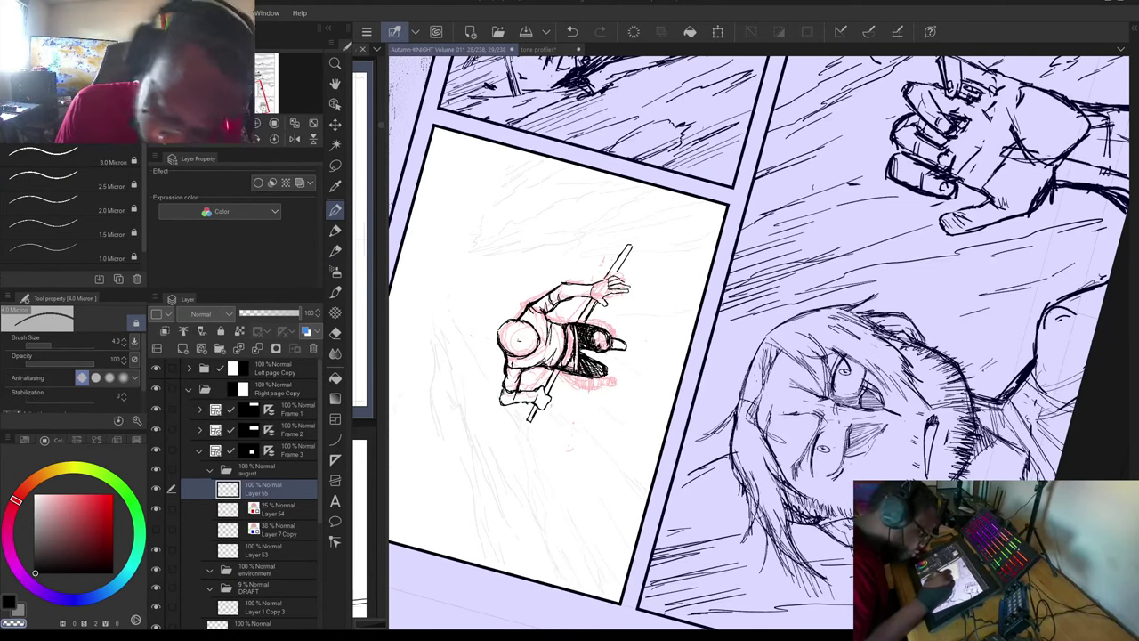
Shade the shaft's short end near the fist and draw a small crossguard across the shaft beside the waist.
key(minus)
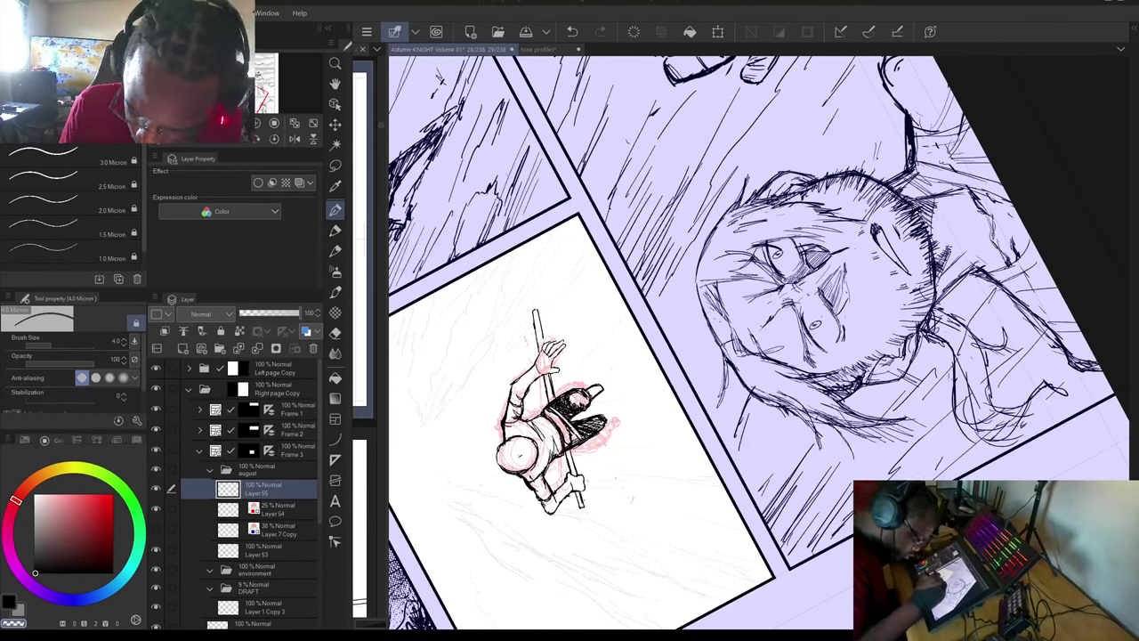
key(c)
drag(580, 489, 585, 505)
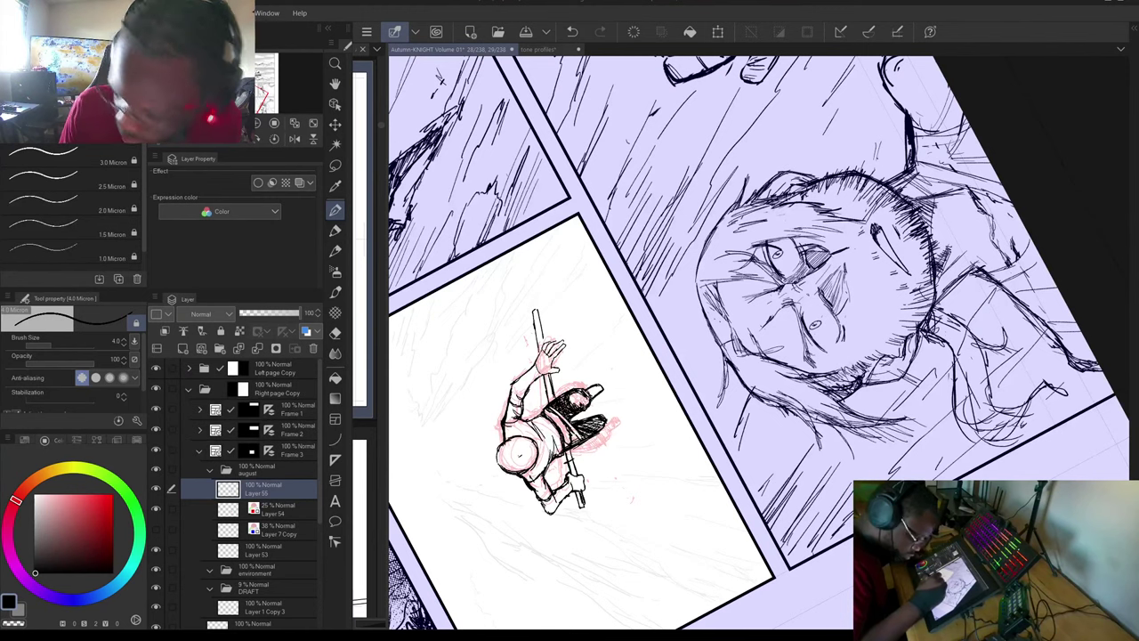
key(asciicircum)
drag(552, 365, 573, 372)
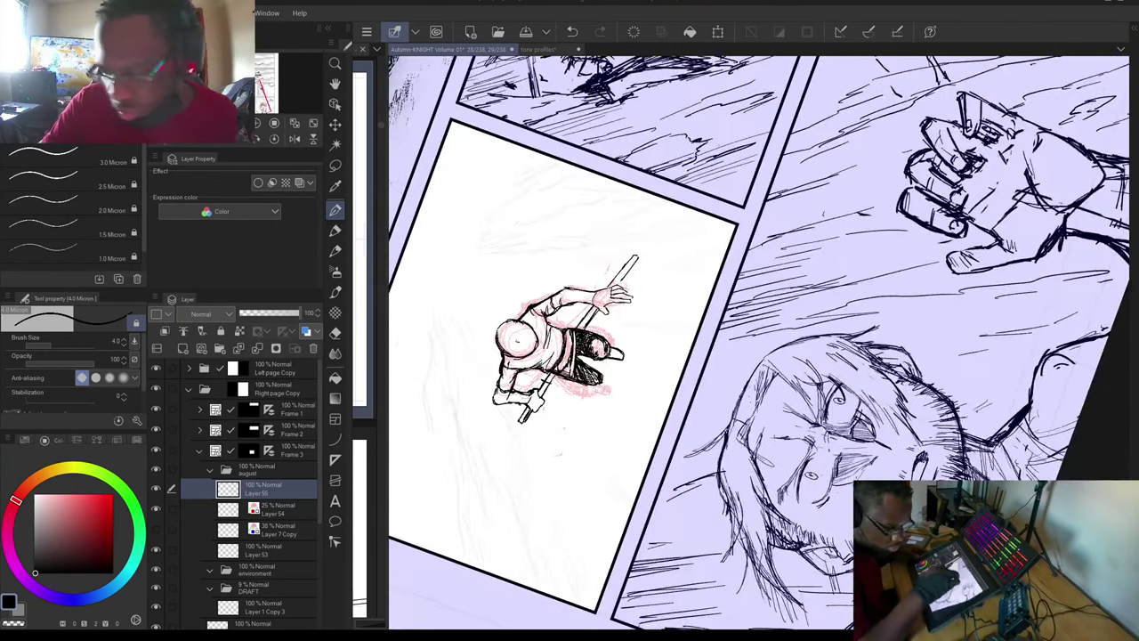
key(minus)
key(minus)
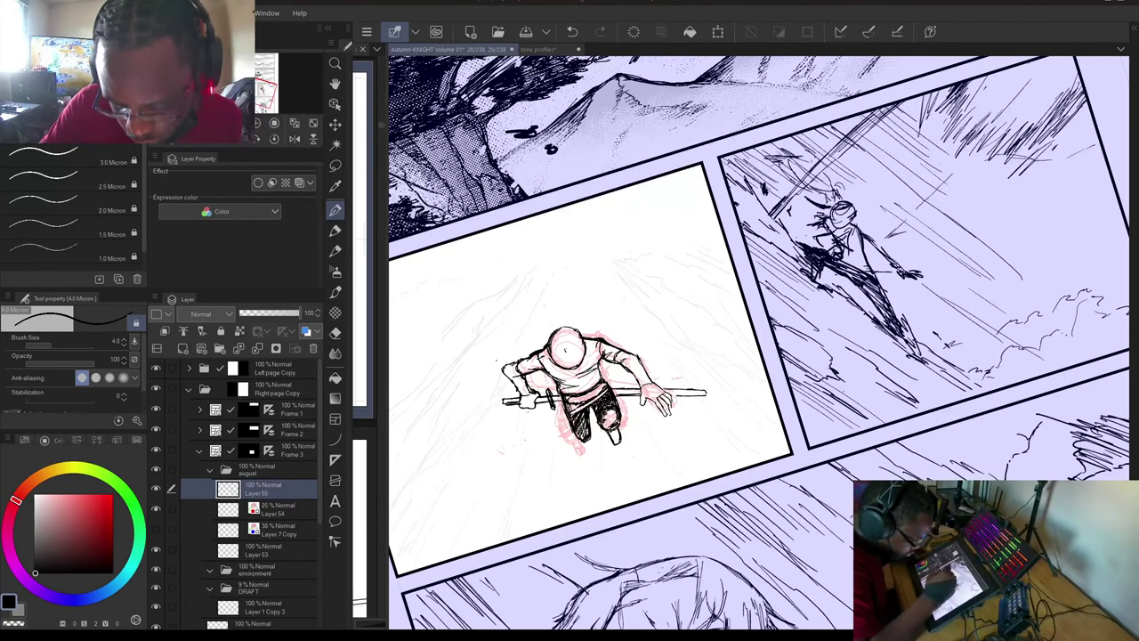
Draw spiky tufts on the bent arm's elbow and short straight lines behind the shoulder next to the head.
drag(504, 358, 507, 374)
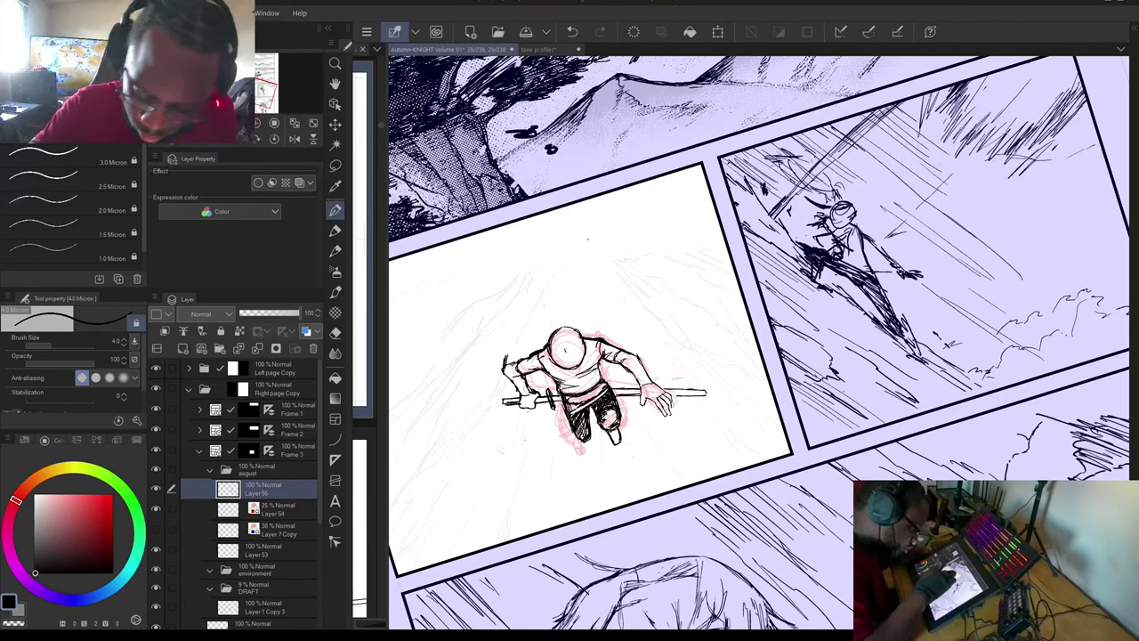
key(minus)
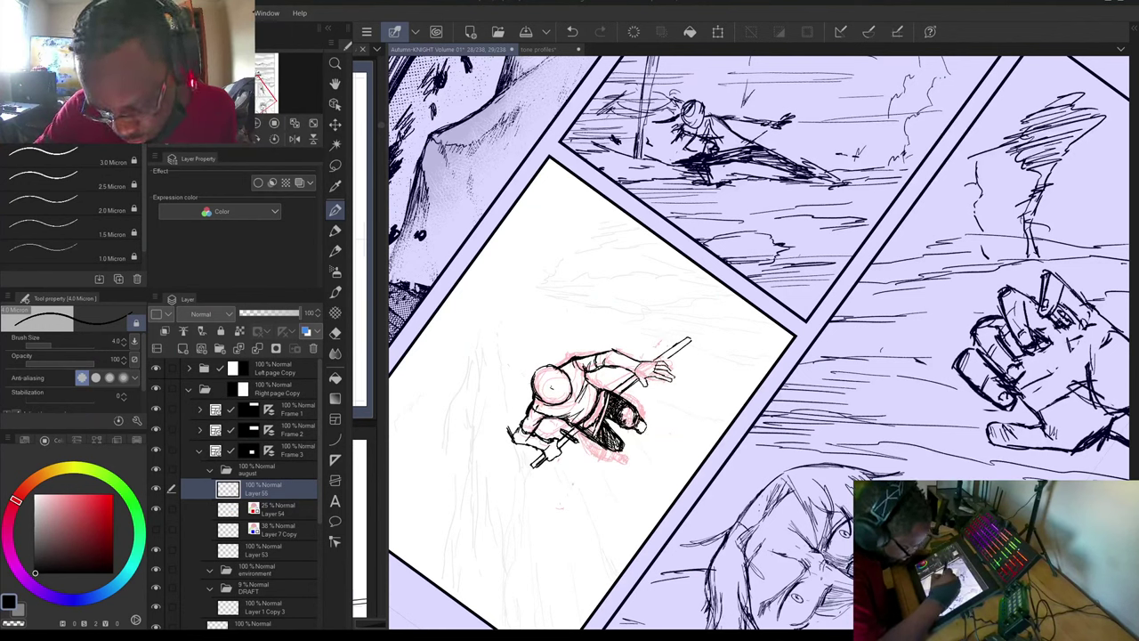
drag(642, 432, 648, 417)
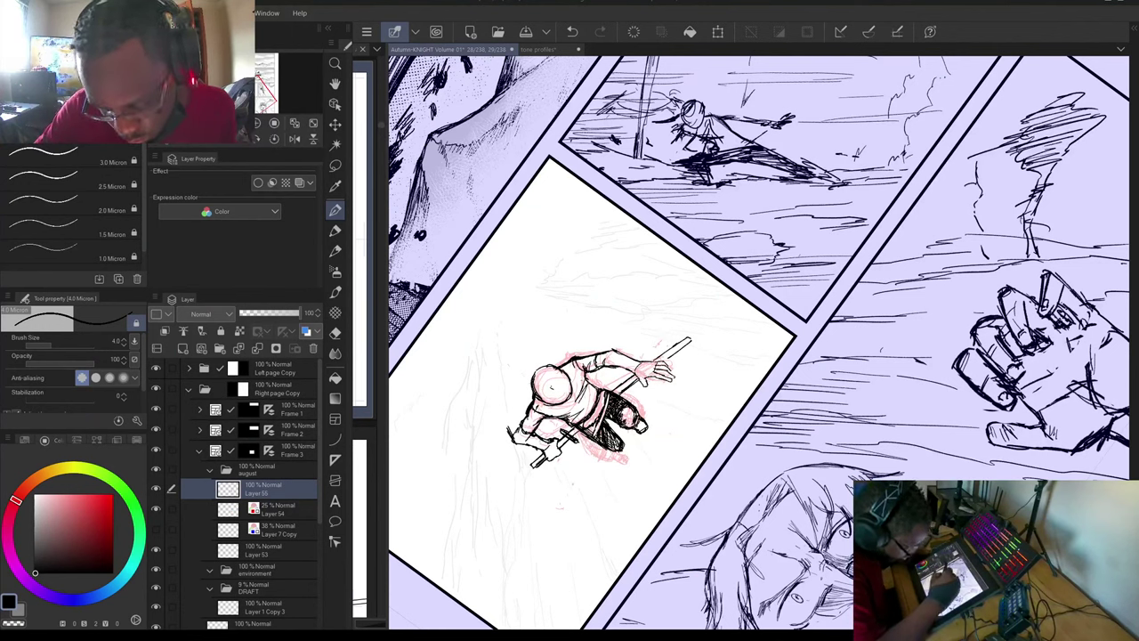
mouse_move(515, 384)
mouse_down()
mouse_move(543, 408)
mouse_move(520, 436)
mouse_move(526, 416)
mouse_up()
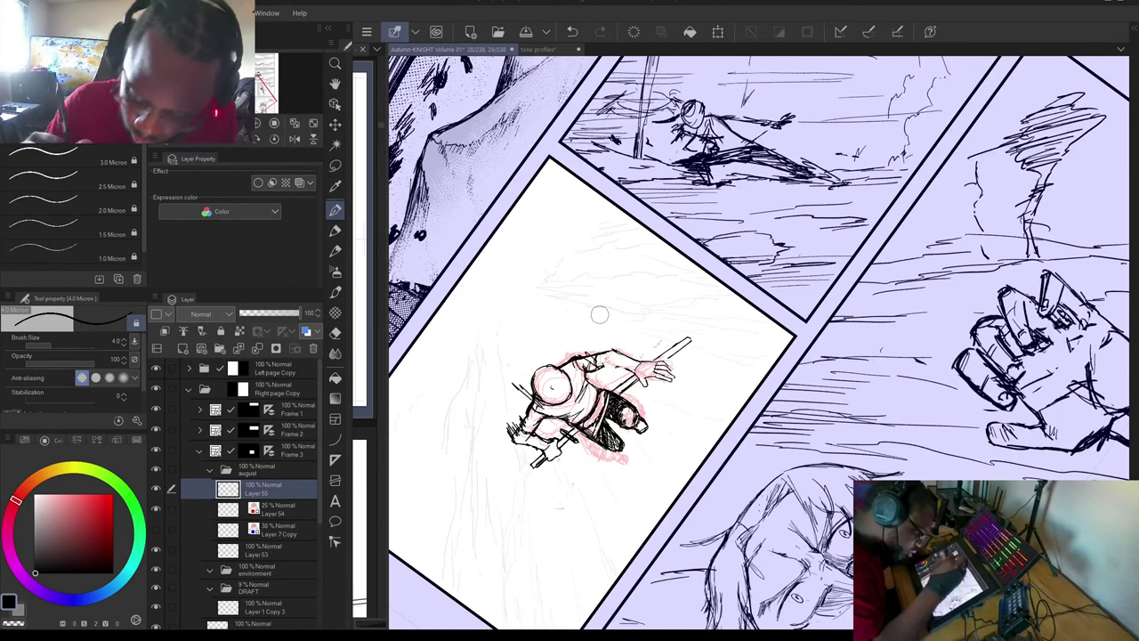
Add sleeve details to the outstretched arm's upper part and mark the end caps and grip of the shaft.
key(minus)
key(minus)
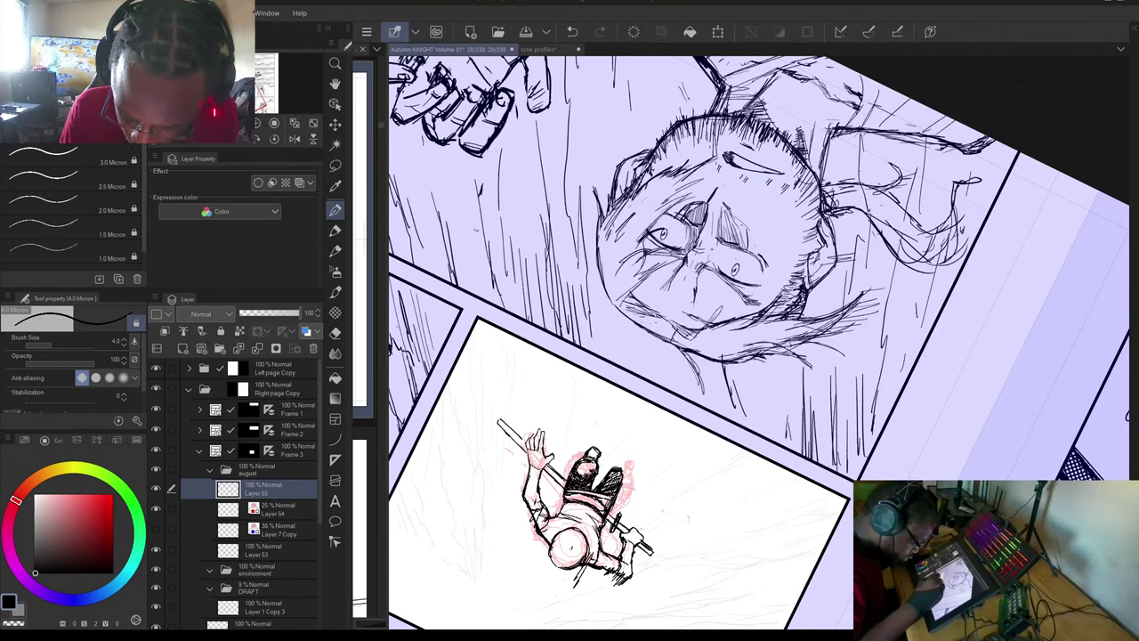
mouse_move(528, 458)
mouse_down()
mouse_move(526, 482)
mouse_move(562, 491)
mouse_up()
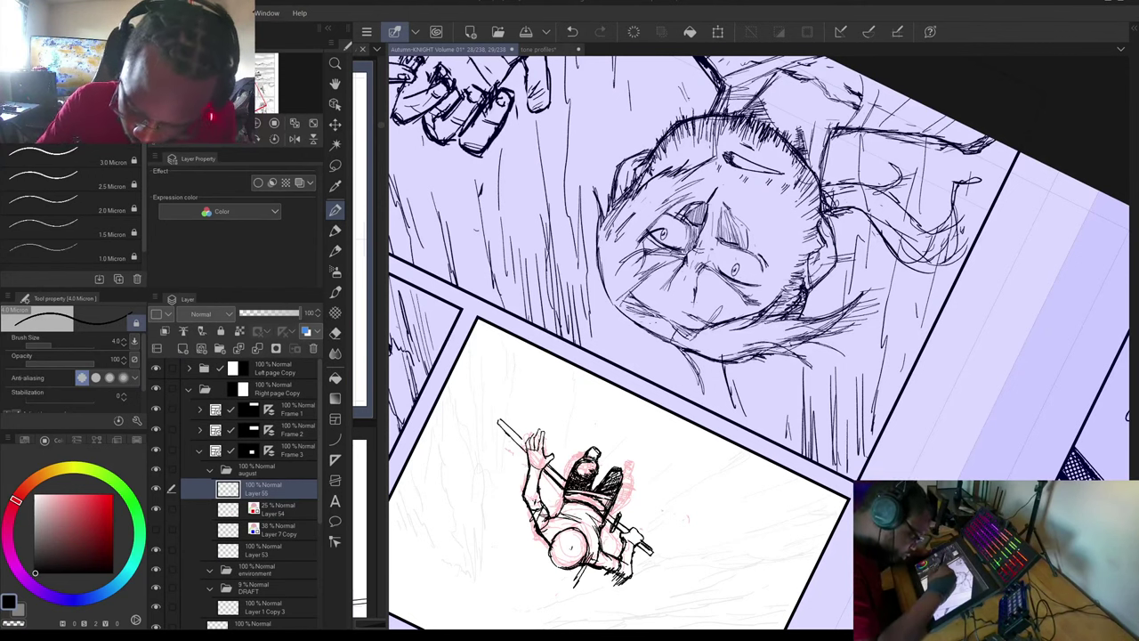
drag(497, 423, 526, 442)
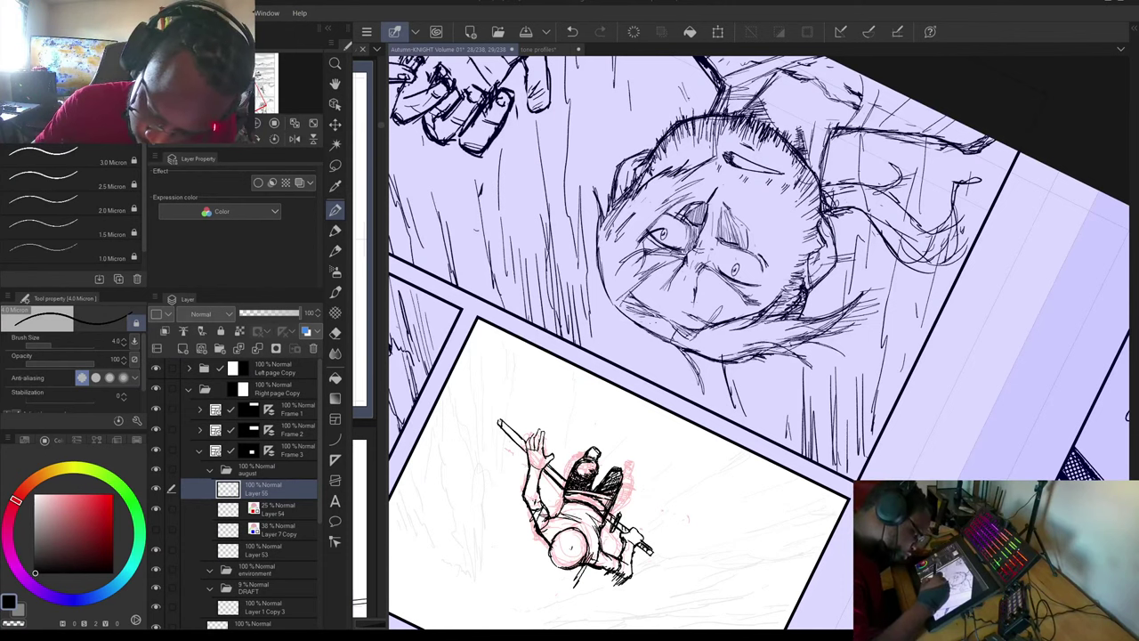
key(ctrl+@)
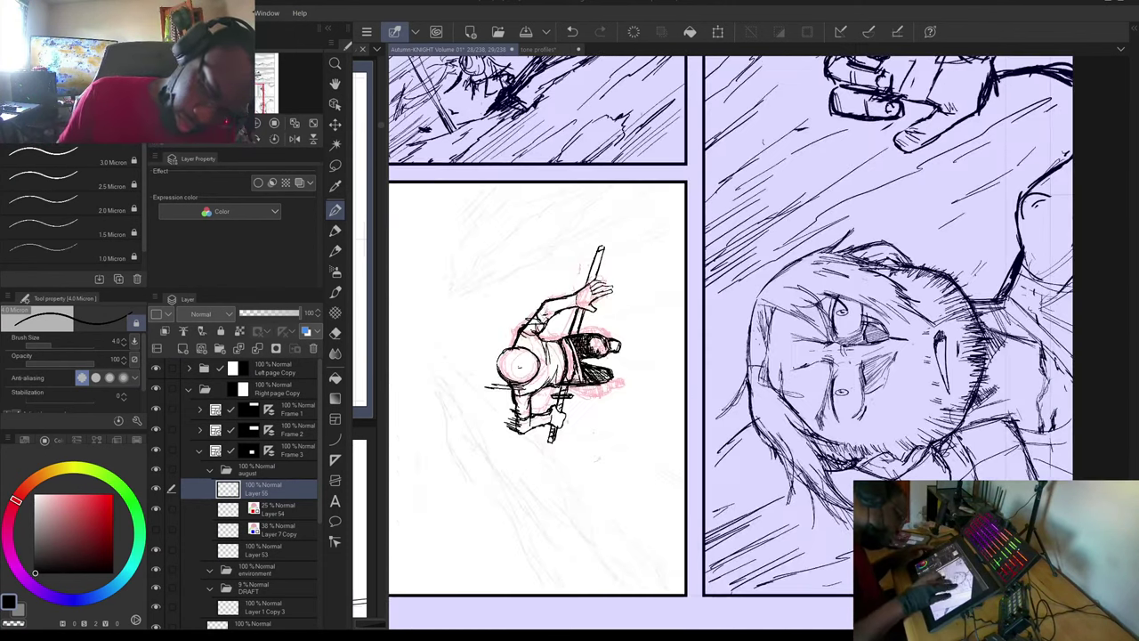
mouse_move(556, 356)
mouse_down()
mouse_move(580, 458)
mouse_move(659, 320)
mouse_move(562, 330)
mouse_move(628, 235)
mouse_move(561, 352)
mouse_up()
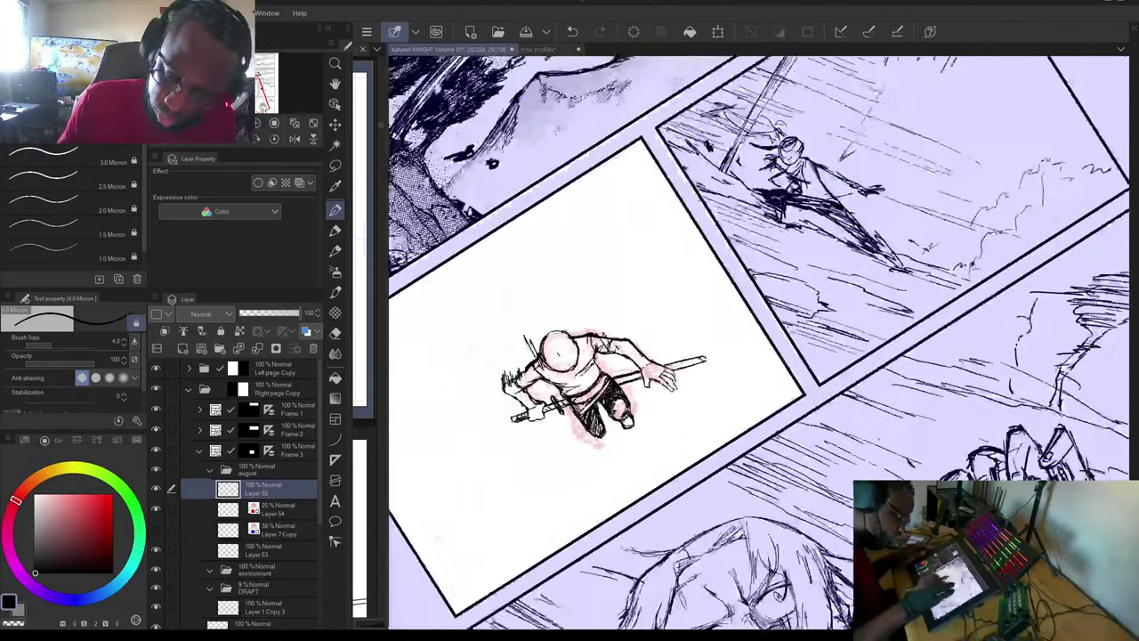
Touch up the lines of the bent forearm beside the closed fist.
key(^)
key(^)
key(^)
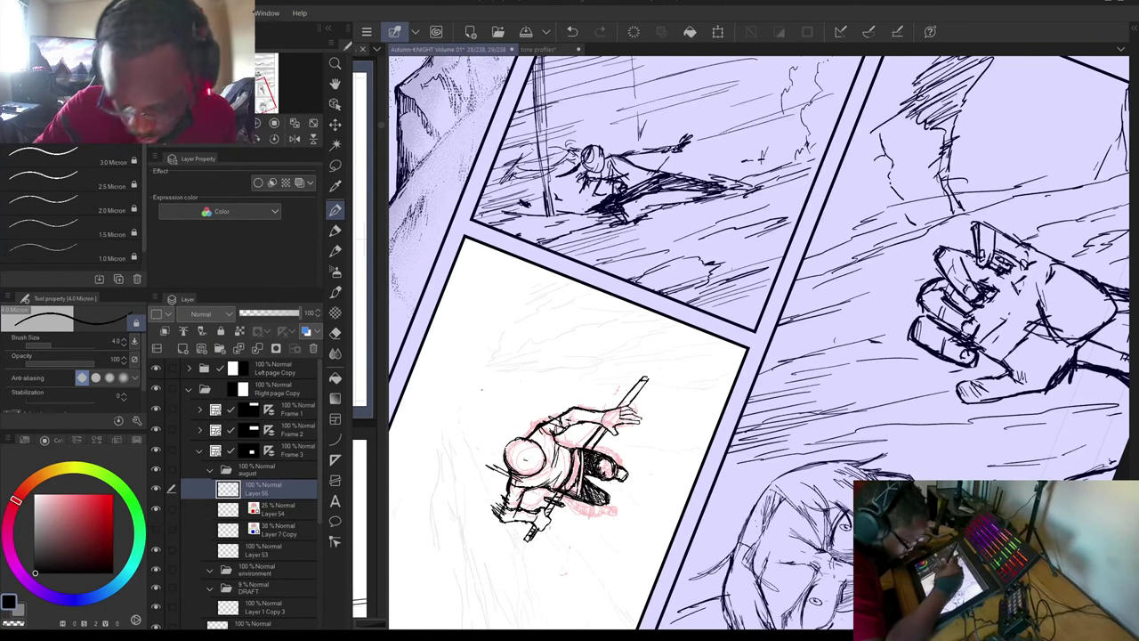
mouse_move(525, 458)
mouse_down()
mouse_move(552, 288)
mouse_move(701, 533)
mouse_move(704, 472)
mouse_move(677, 449)
mouse_move(579, 208)
mouse_up()
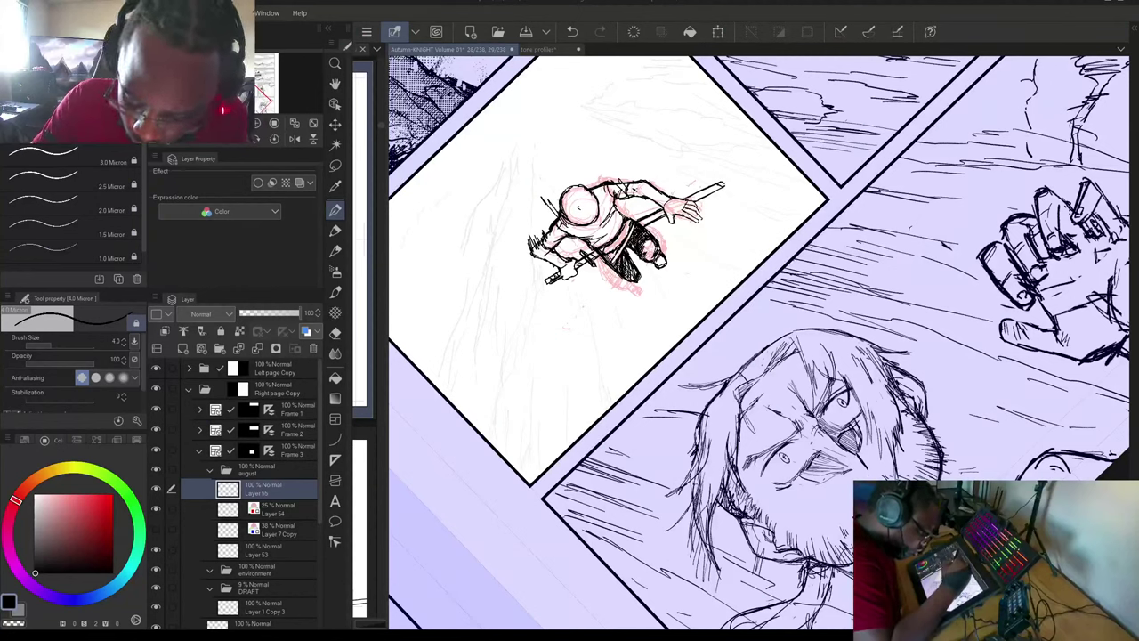
drag(547, 258, 566, 266)
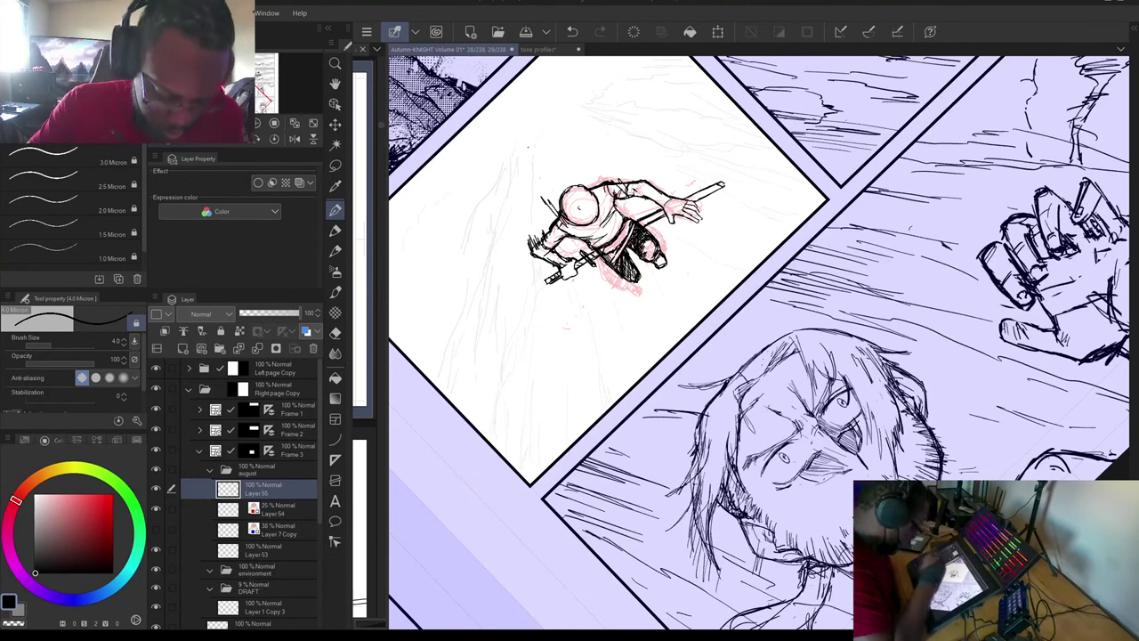
Clear the red rough from Layer 54 and transfer the black figure lines from Layer 55 onto it at 100% opacity.
click(283, 507)
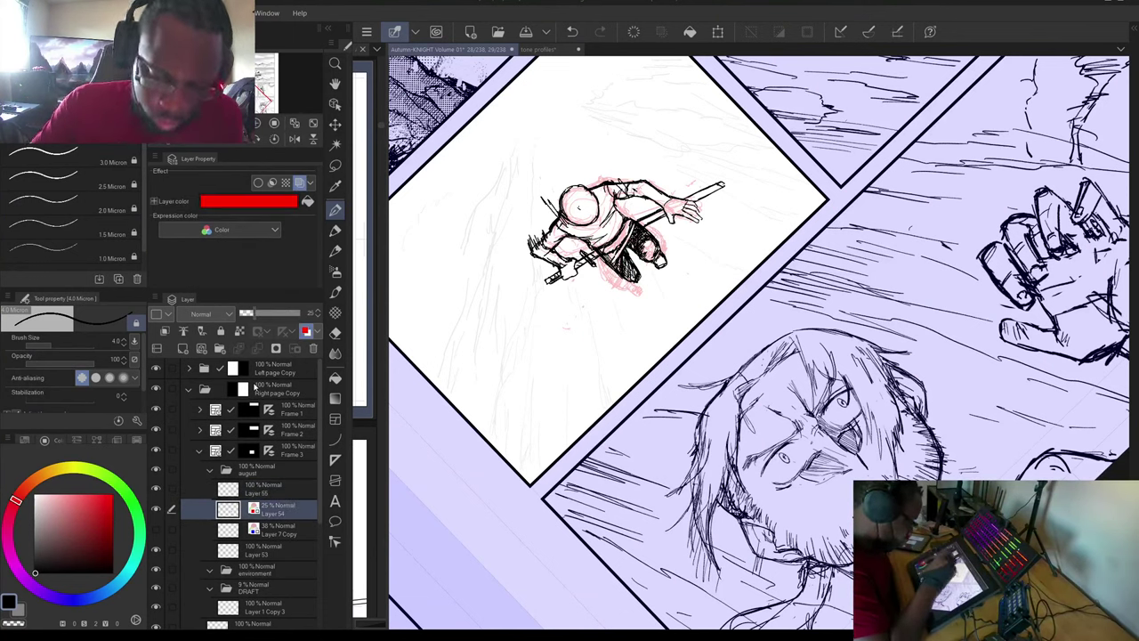
key(Delete)
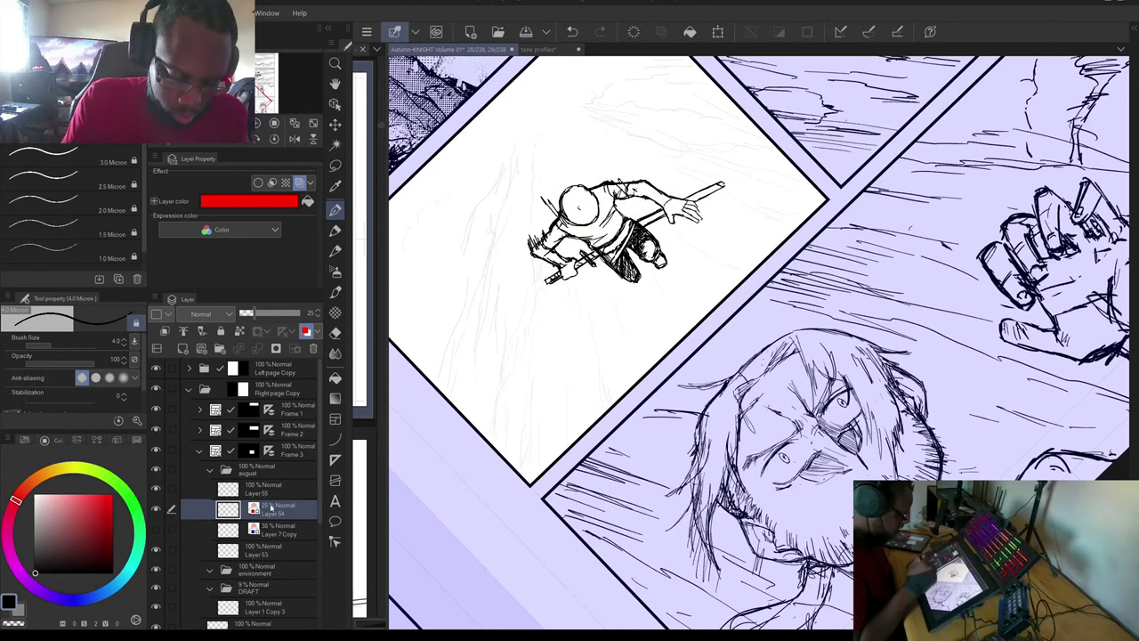
click(278, 490)
key(ctrl+e)
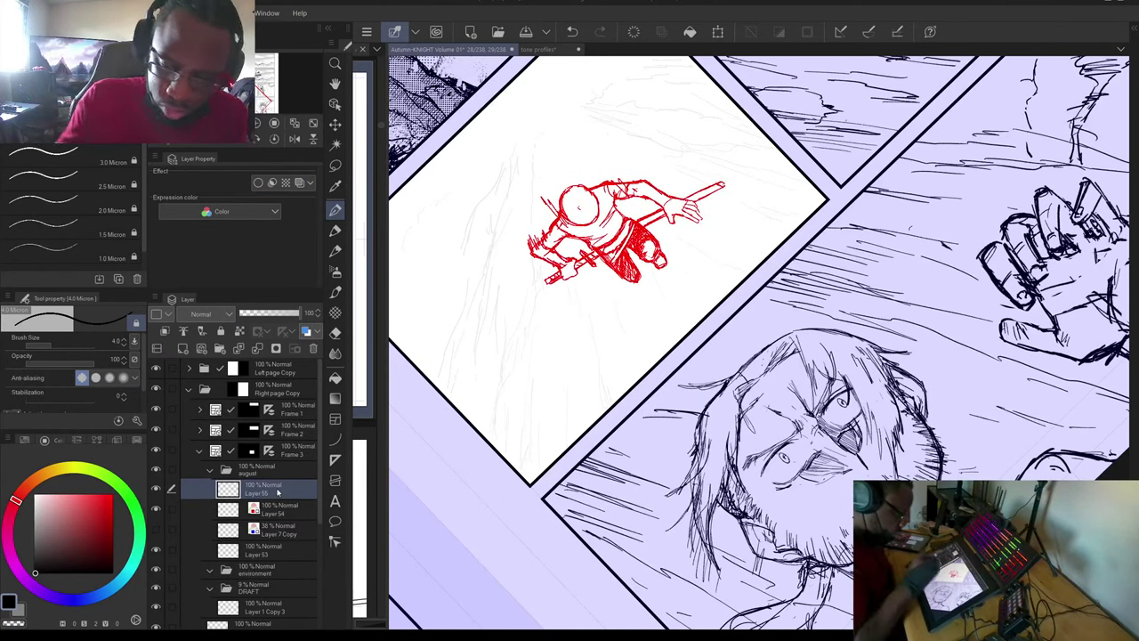
Draw the hairline, side locks and hair outline in black on Layer 55 over the figure's round head.
drag(635, 192, 710, 243)
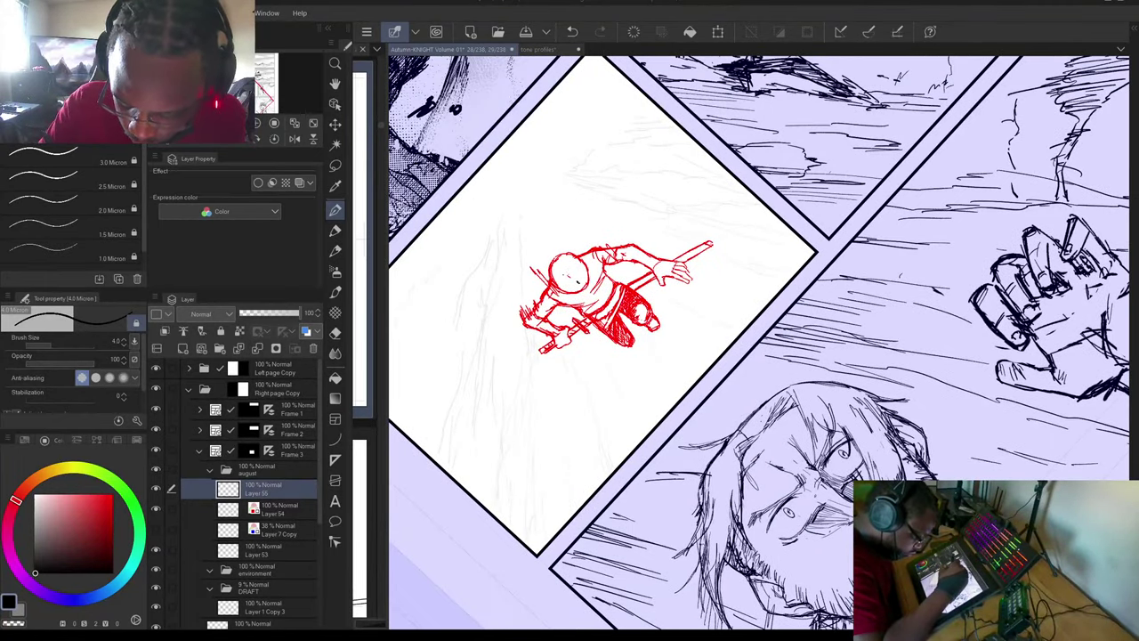
mouse_move(574, 261)
mouse_down()
mouse_move(558, 304)
mouse_move(594, 253)
mouse_up()
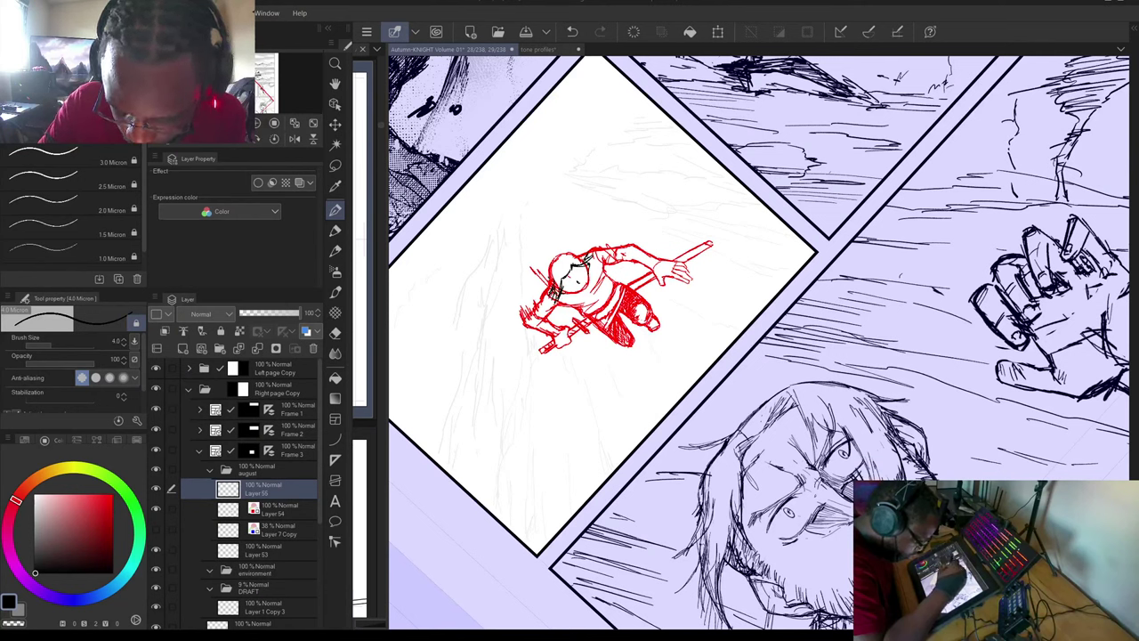
drag(552, 270, 548, 279)
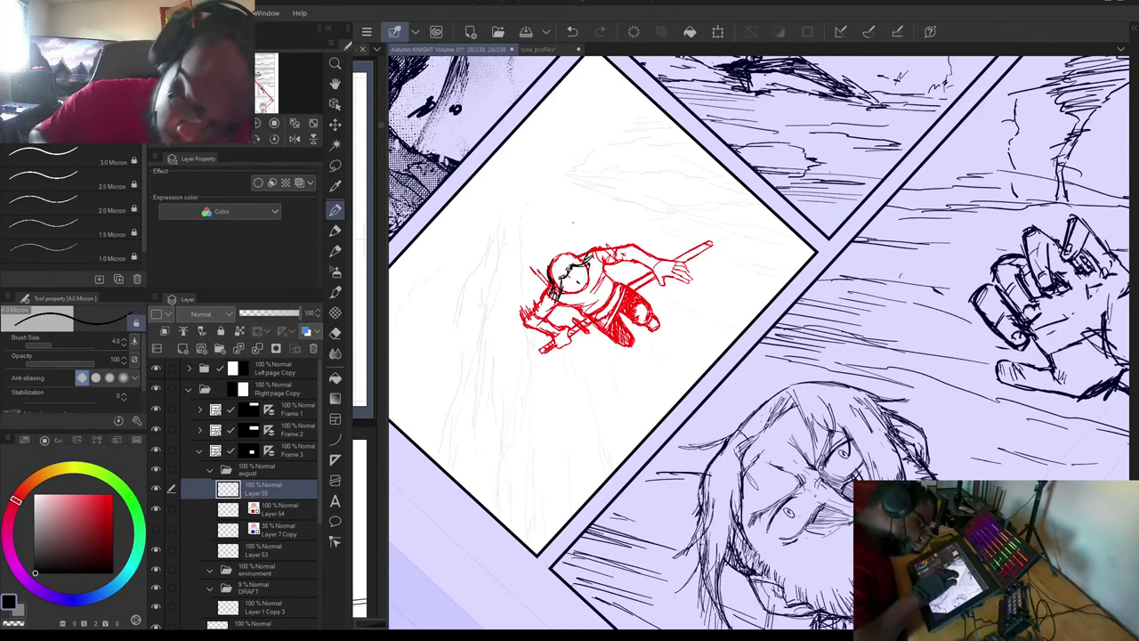
key(minus)
key(minus)
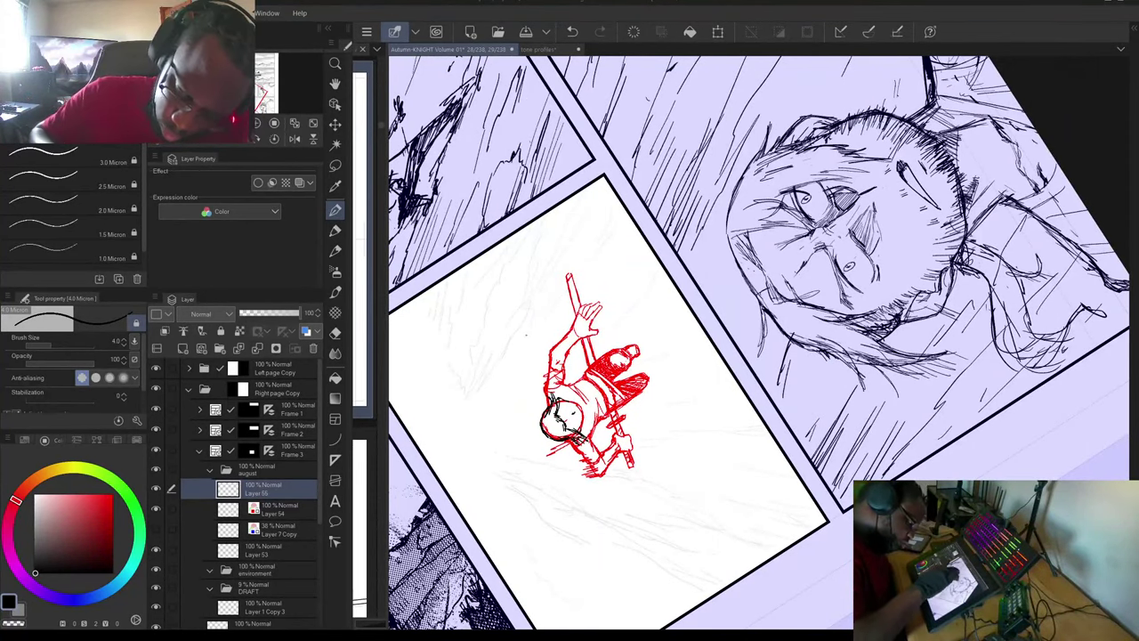
Draw a long, thin, tapering topknot rising from the crown of the head.
key(minus)
key(minus)
key(minus)
key(minus)
key(minus)
mouse_move(602, 370)
mouse_down()
mouse_move(609, 432)
mouse_move(585, 359)
mouse_move(591, 398)
mouse_up()
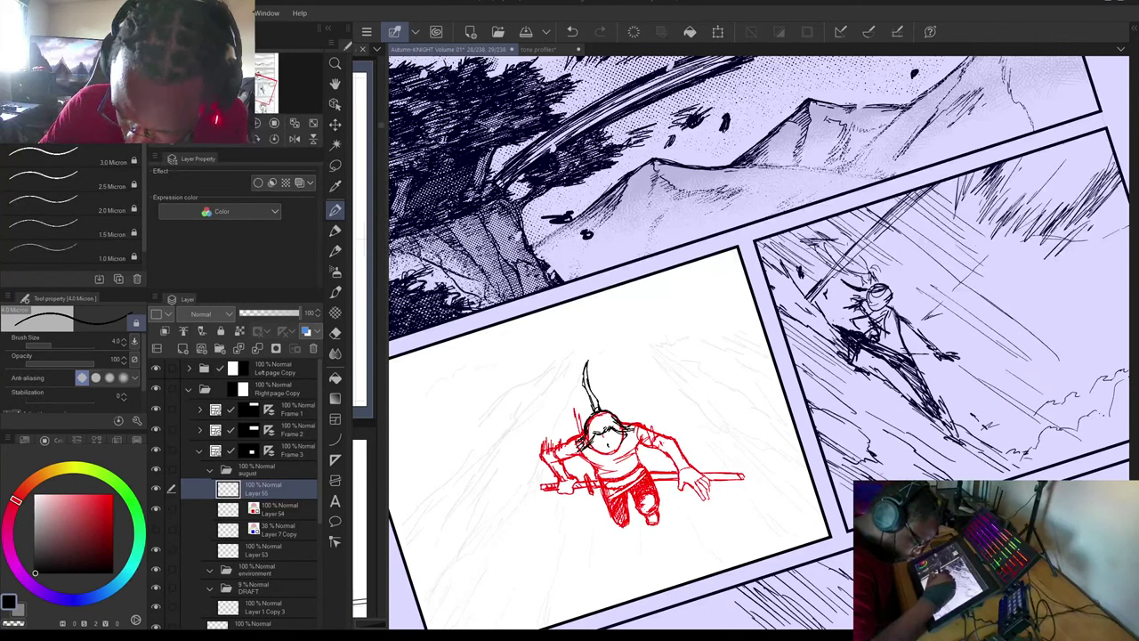
mouse_move(597, 402)
mouse_down()
mouse_move(589, 371)
mouse_move(597, 404)
mouse_up()
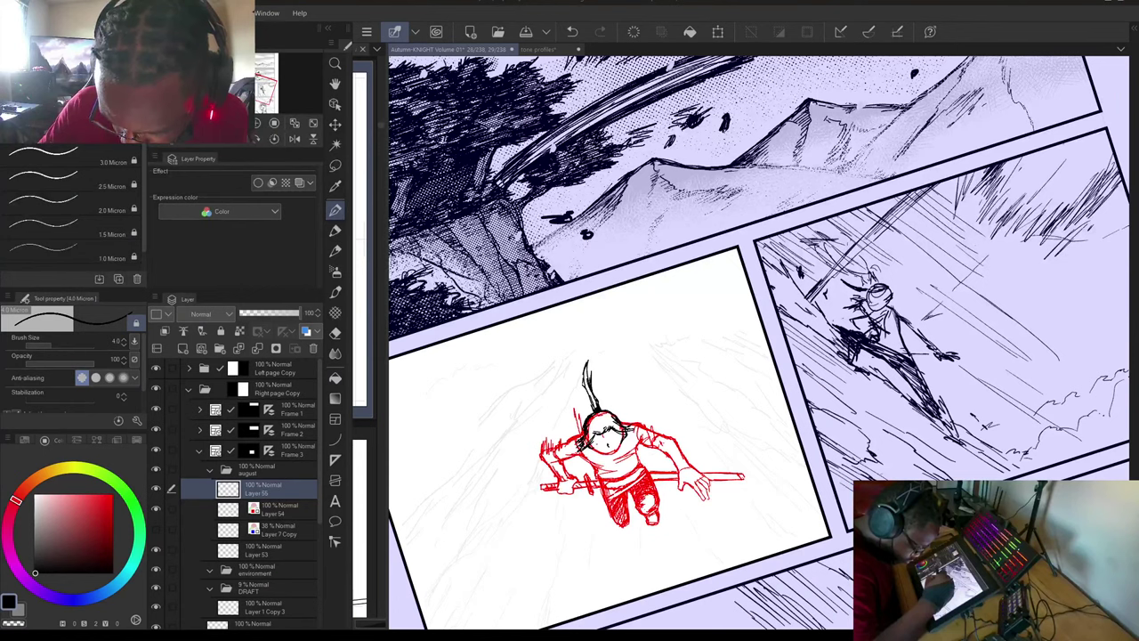
Erase the red head outline on Layer 54 where it shows beneath the new black hair.
drag(739, 478, 676, 387)
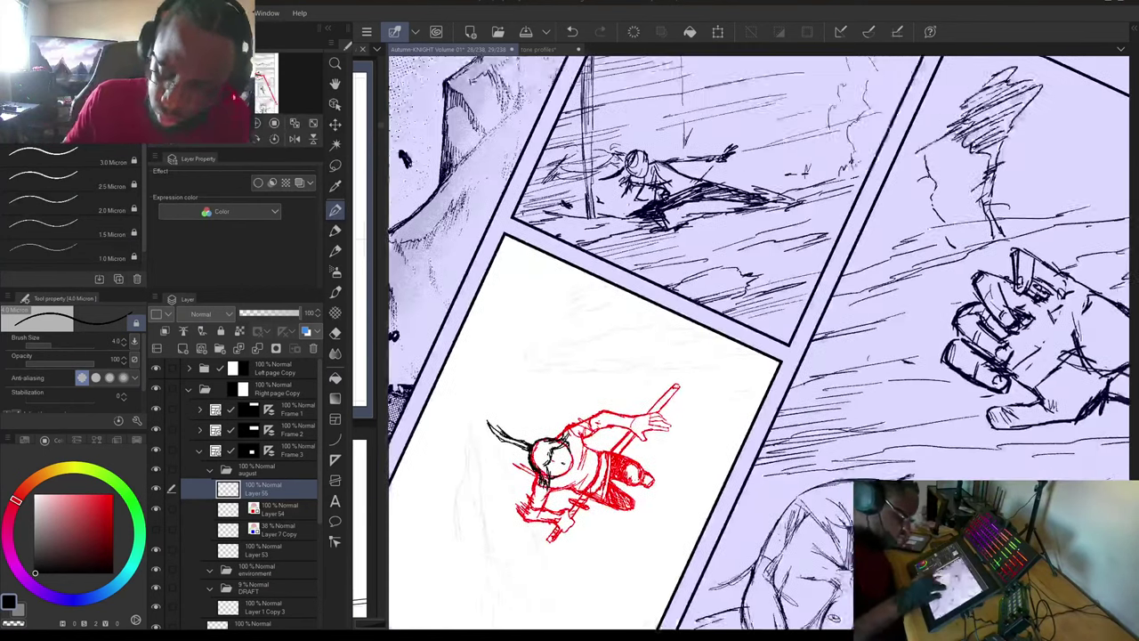
drag(759, 342, 654, 299)
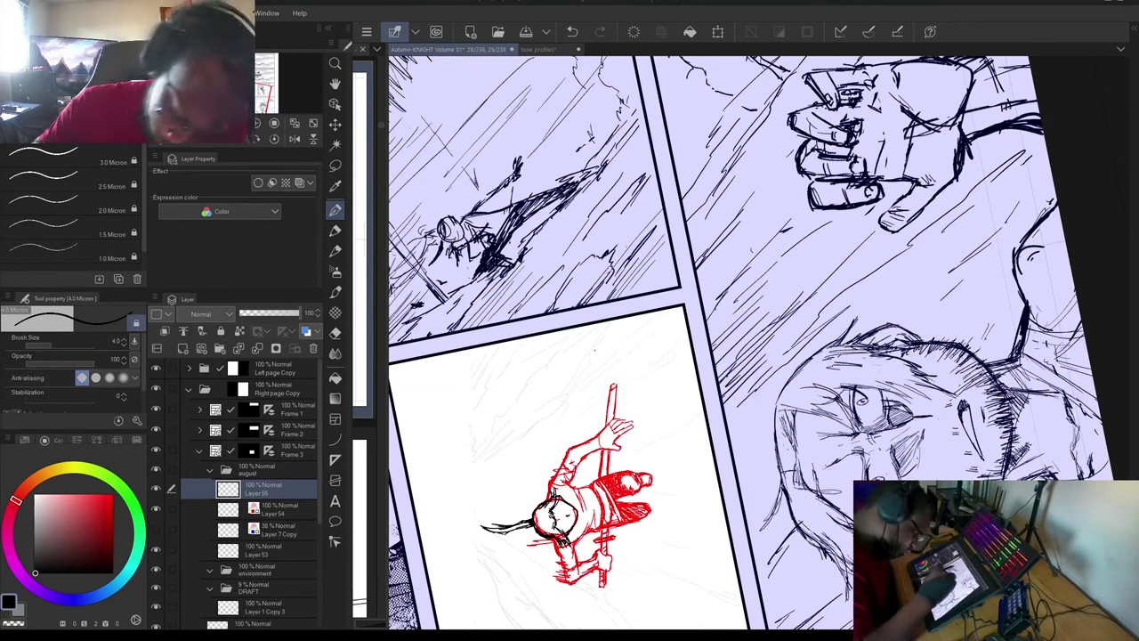
key(asciicircum)
key(minus)
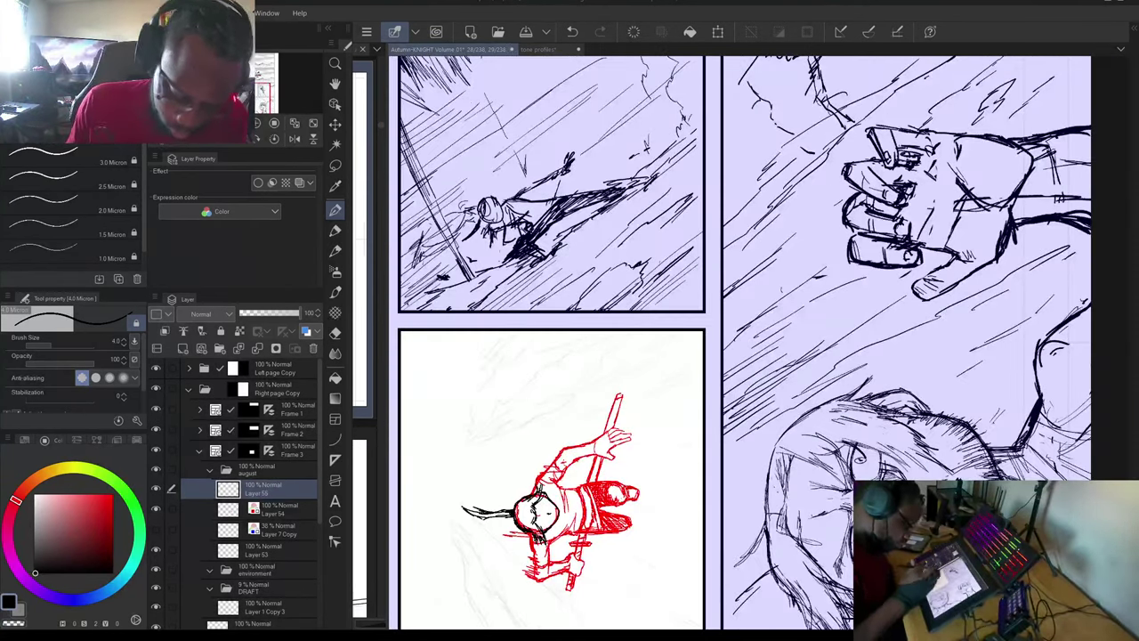
click(265, 514)
drag(534, 507, 523, 515)
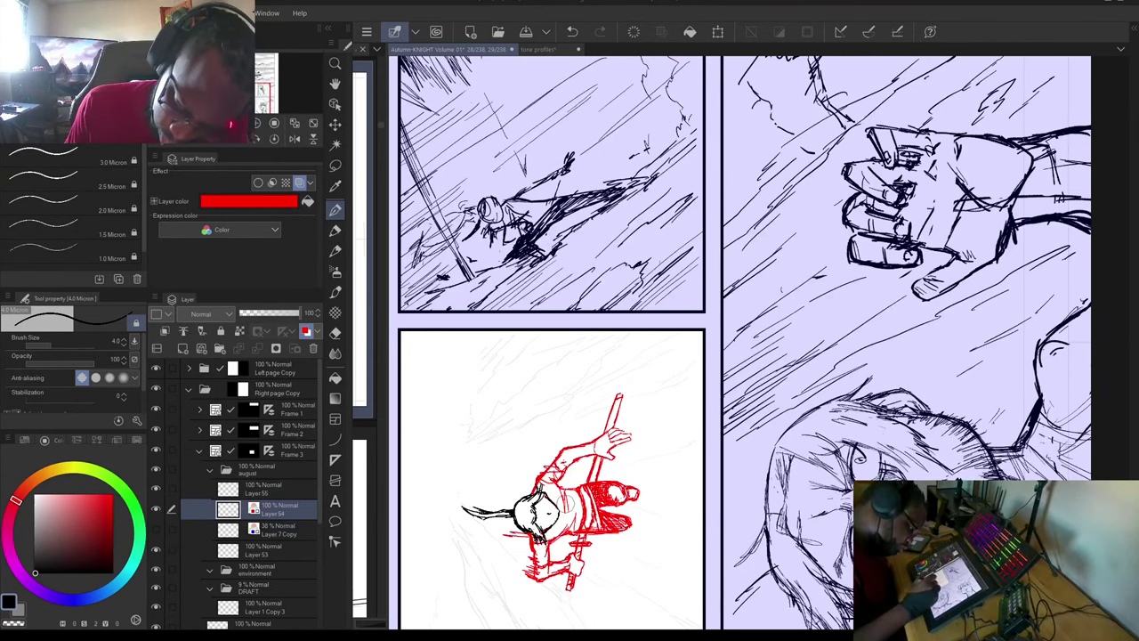
Transfer the black hair and topknot lines from Layer 55 onto the red Layer 54.
drag(565, 505, 568, 359)
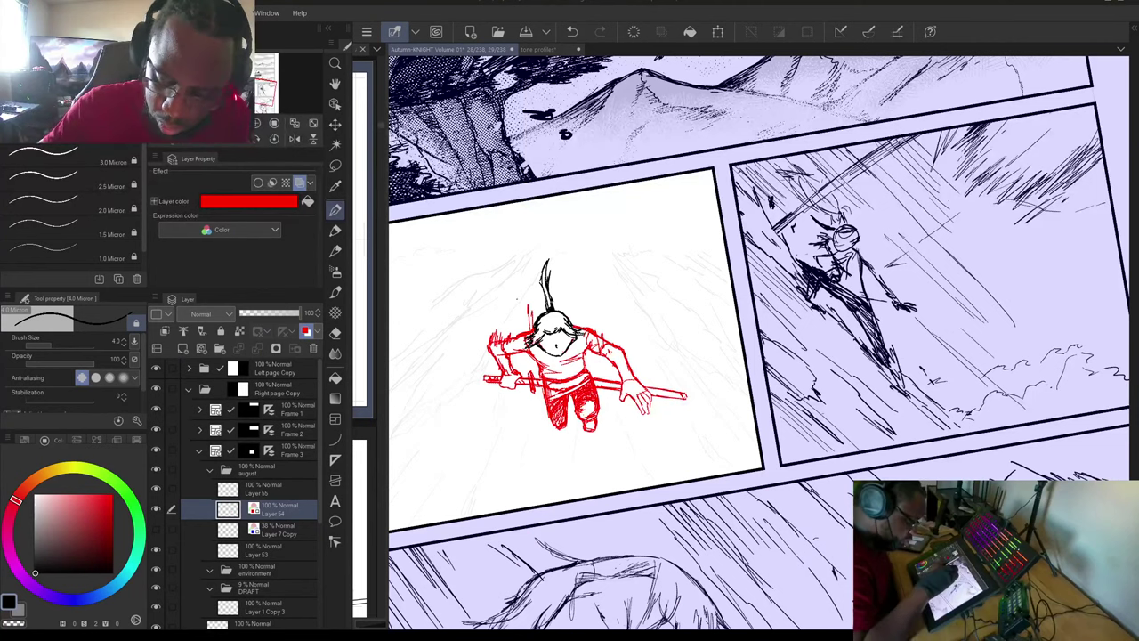
drag(517, 299, 517, 382)
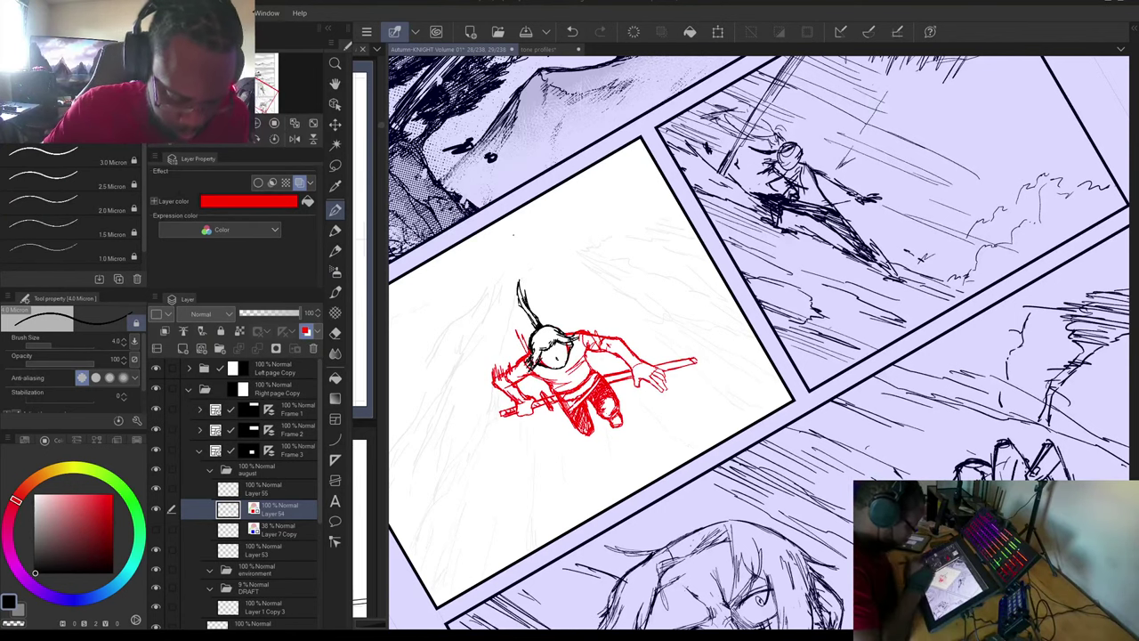
click(269, 485)
key(Delete)
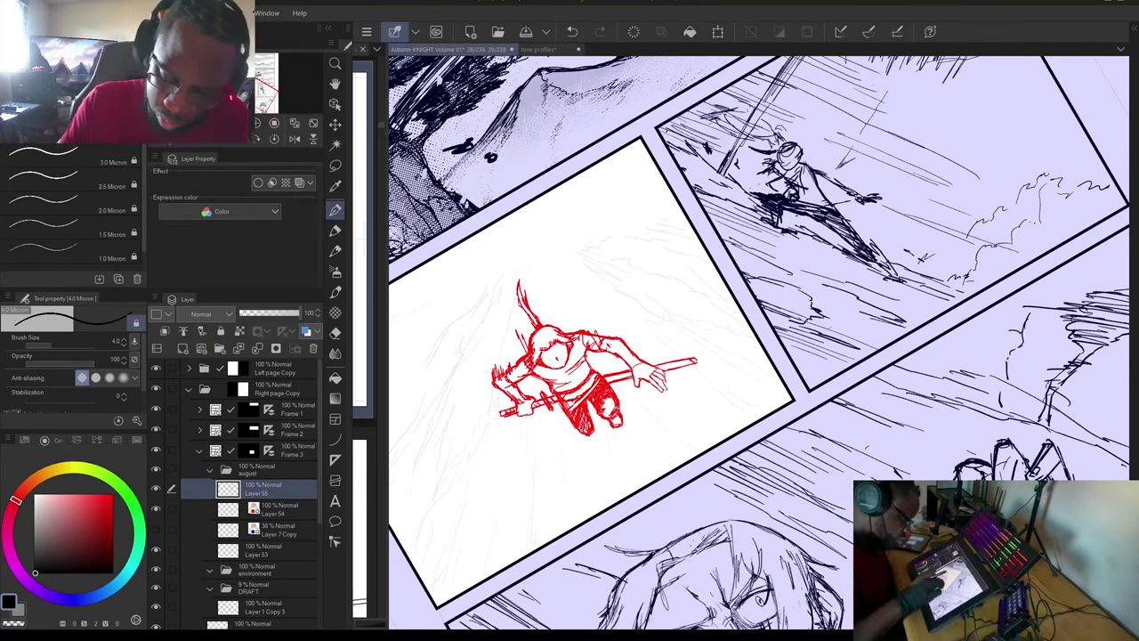
Draw the garment's neckline across the chest below the head in black on Layer 55 and transfer it onto the red Layer 54.
mouse_move(774, 427)
mouse_down()
mouse_move(649, 321)
mouse_move(568, 330)
mouse_up()
drag(623, 445, 711, 373)
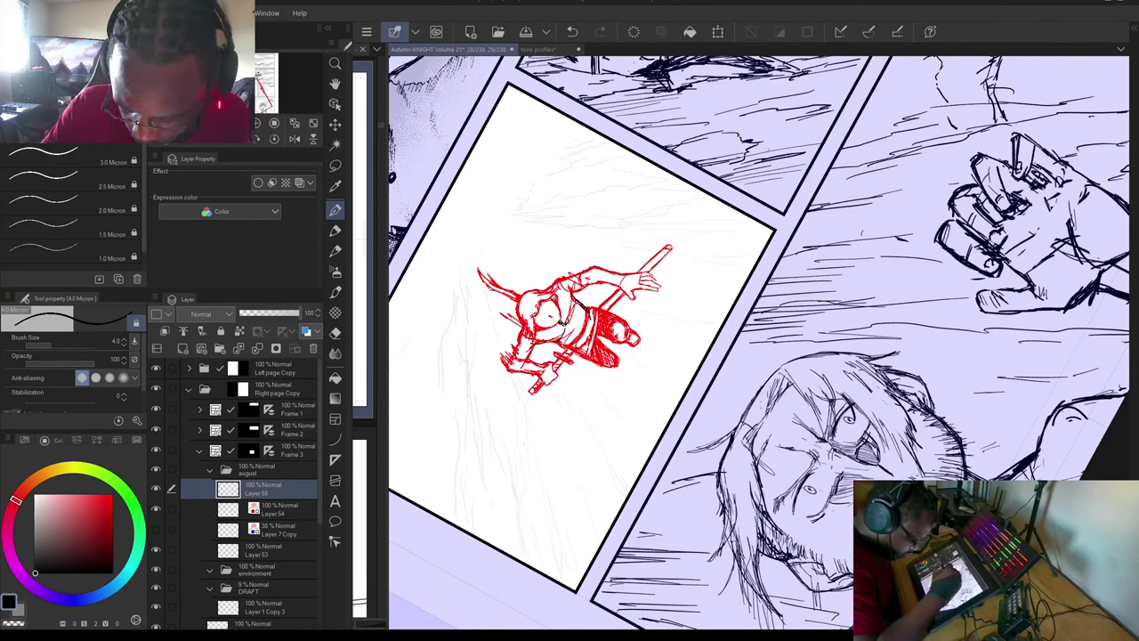
drag(575, 305, 541, 337)
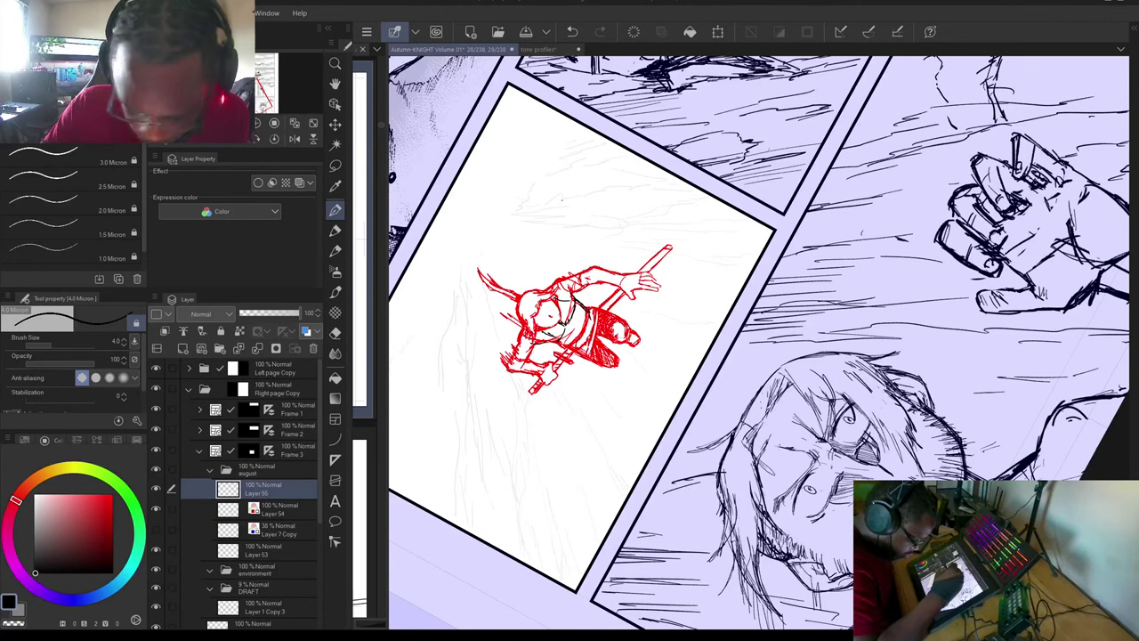
key(Delete)
Switch to the 3.0 Micron pen and add short, rough hatching strokes along the figure's shoulders and outstretched arm.
drag(562, 200, 668, 355)
drag(524, 445, 582, 415)
click(361, 267)
click(67, 156)
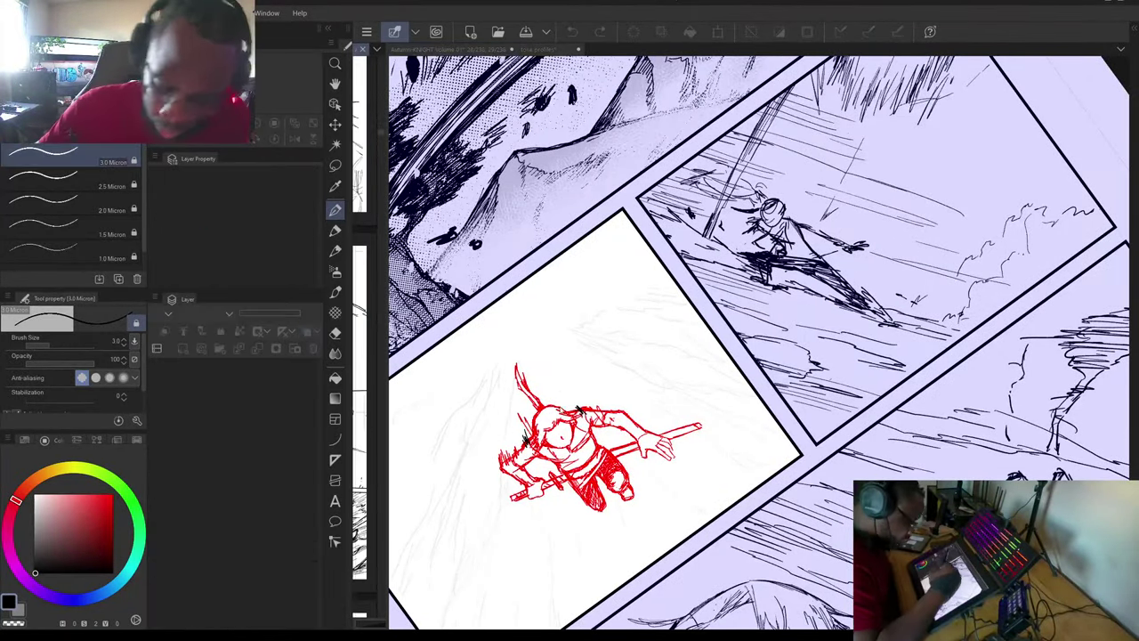
mouse_move(582, 415)
mouse_down()
mouse_move(621, 406)
mouse_move(659, 439)
mouse_move(686, 425)
mouse_up()
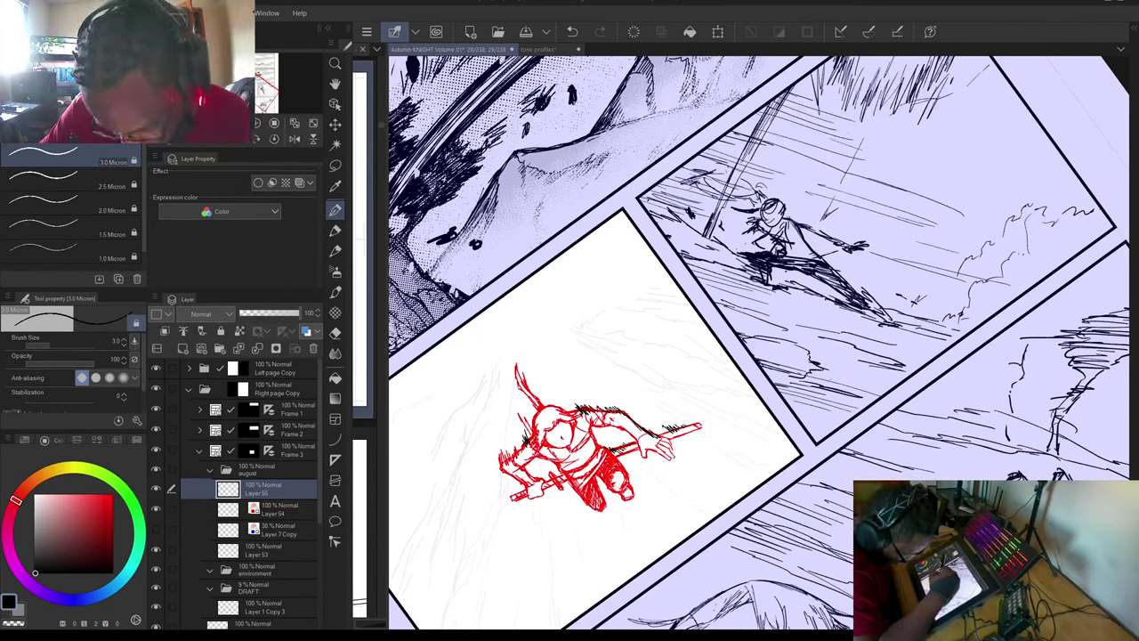
Hatch shading along the weapon, legs and hair edge, and transfer all the black hatching from Layer 55 onto red Layer 54.
drag(529, 472, 595, 490)
mouse_move(576, 515)
mouse_down()
mouse_move(602, 492)
mouse_move(634, 488)
mouse_move(617, 474)
mouse_up()
drag(611, 485, 621, 465)
drag(618, 472, 625, 464)
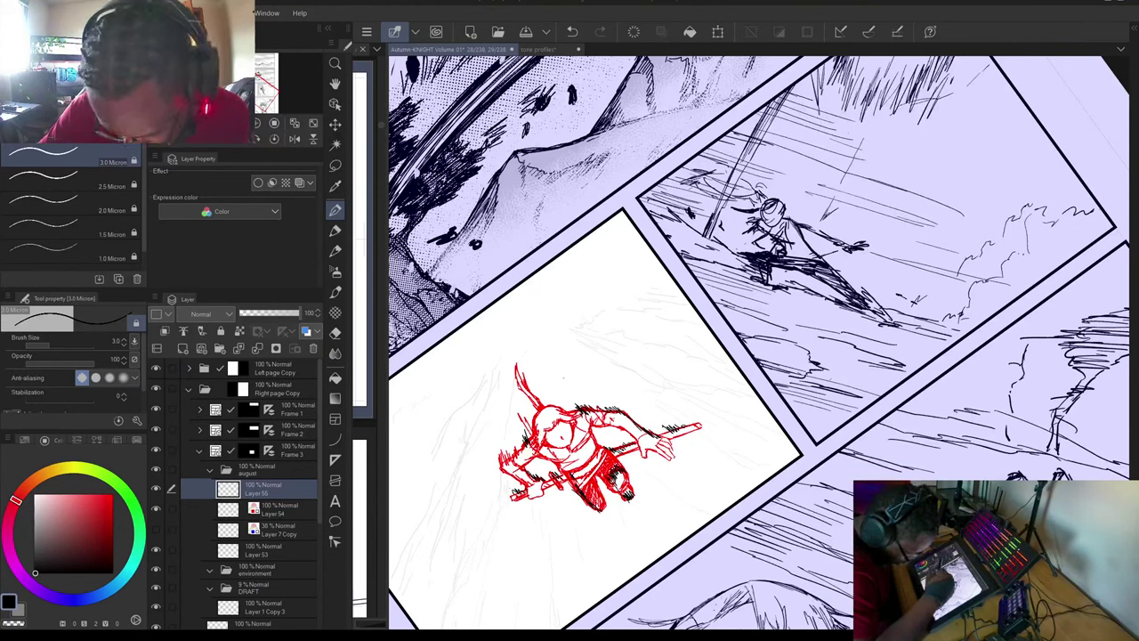
drag(536, 419, 546, 401)
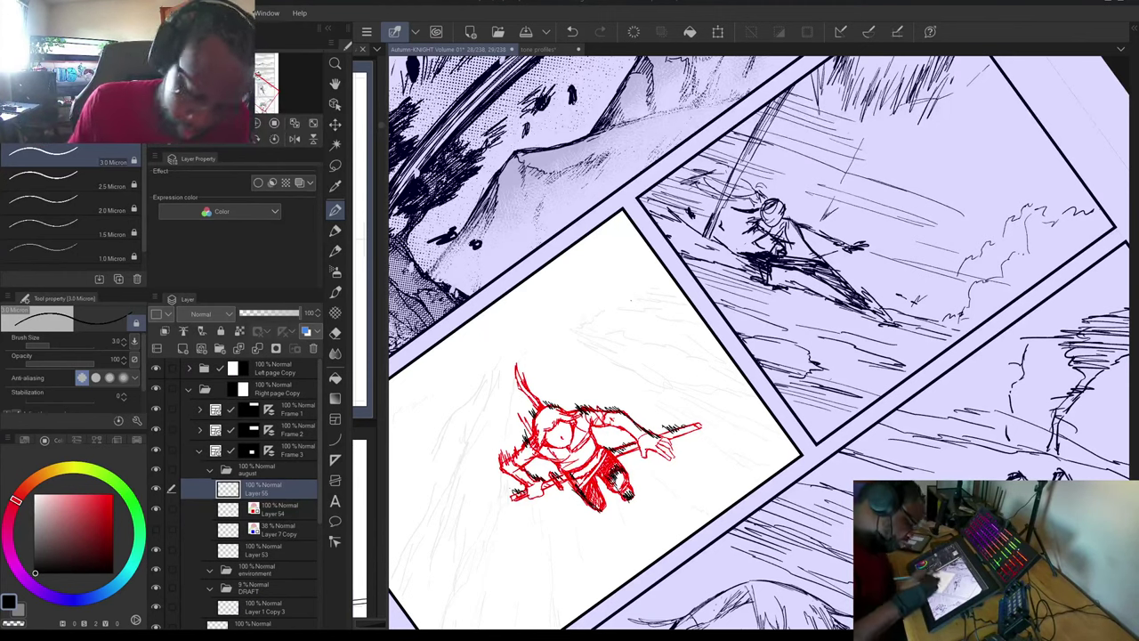
key(Delete)
Sketch the open hand's fingers over the weapon in black on Layer 55 and clear the red hand lines beneath on Layer 54.
mouse_move(759, 342)
mouse_down()
mouse_move(580, 280)
mouse_move(546, 284)
mouse_up()
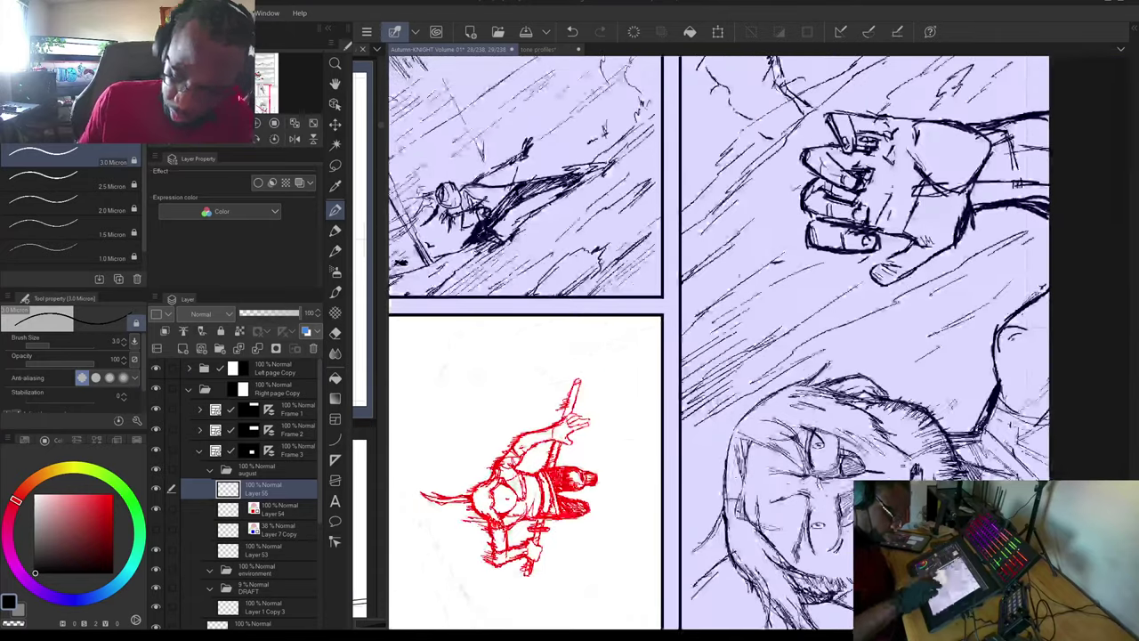
drag(525, 485, 575, 510)
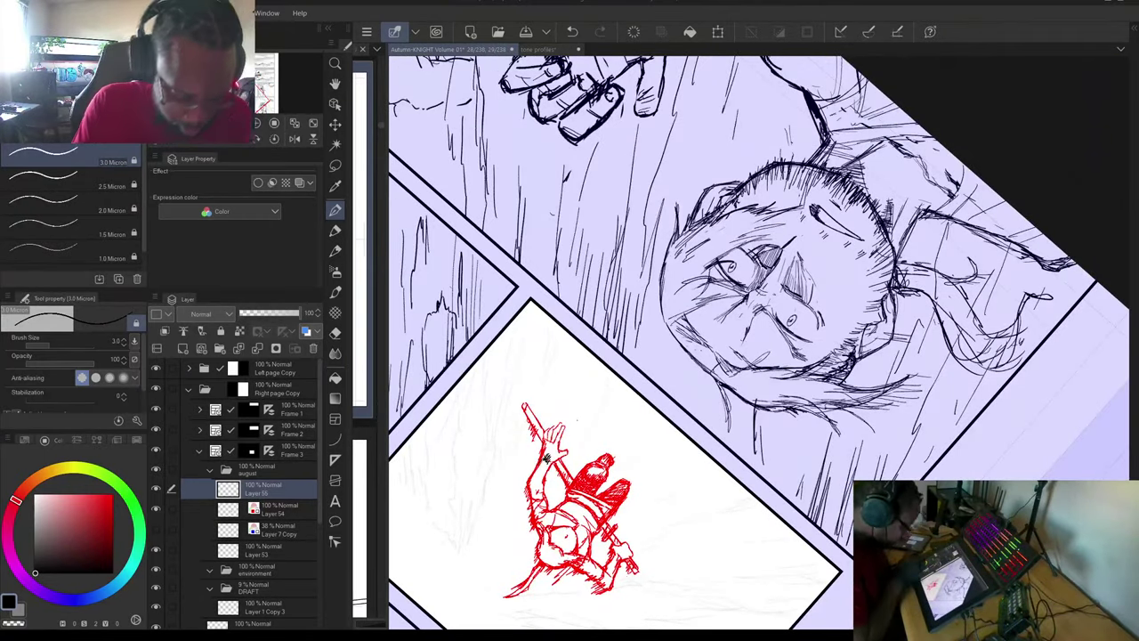
key(minus)
key(minus)
key(minus)
key(minus)
key(minus)
key(minus)
key(minus)
key(minus)
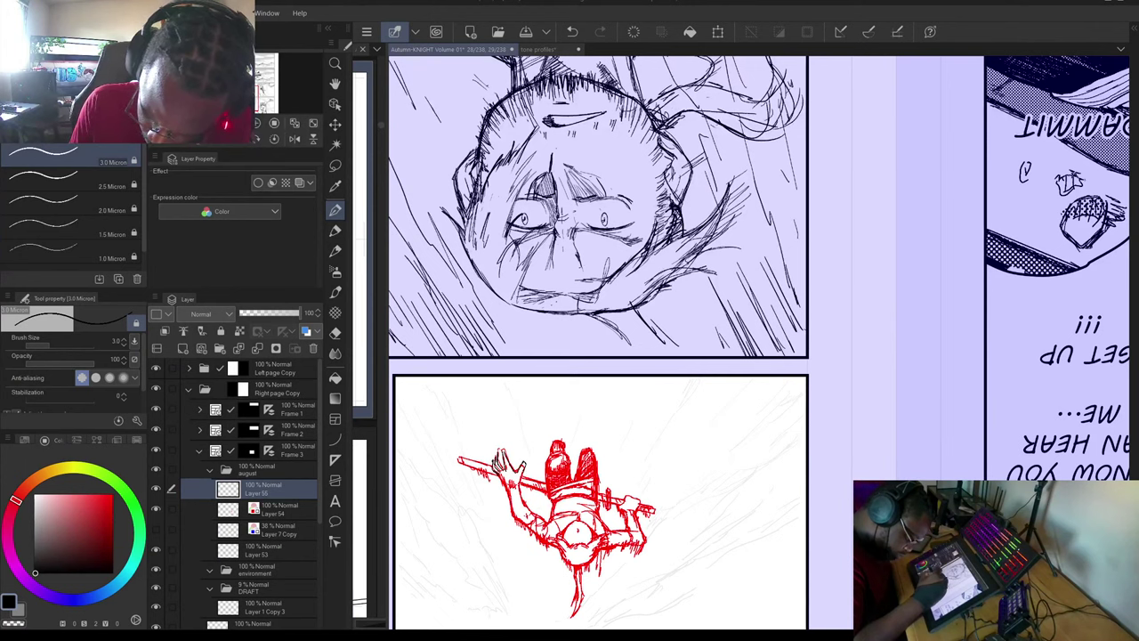
drag(578, 531, 603, 438)
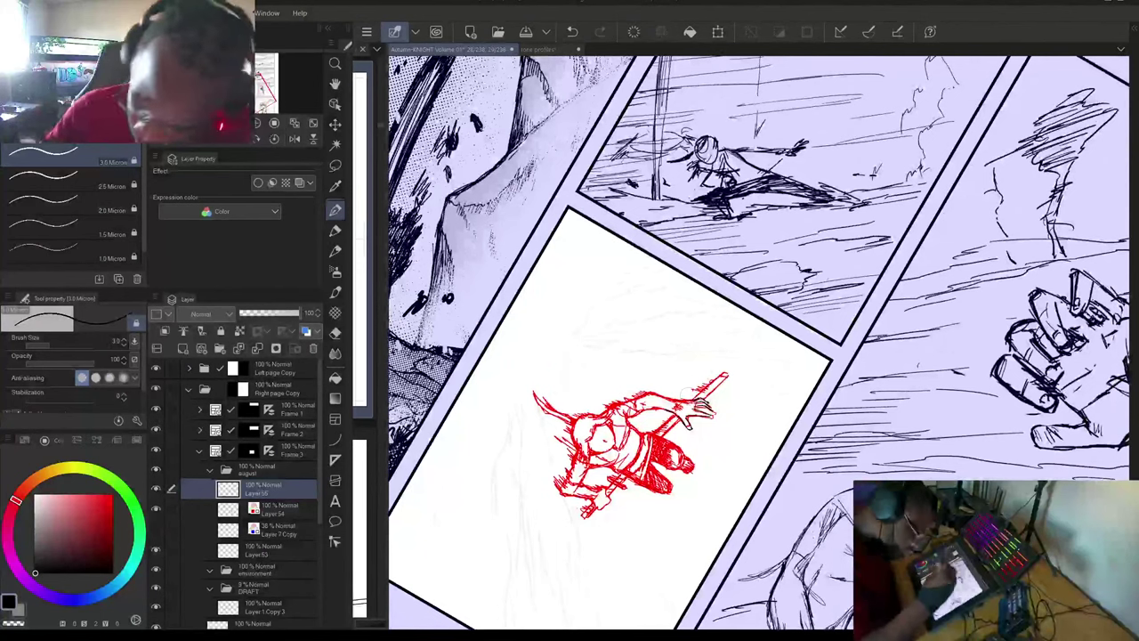
click(280, 509)
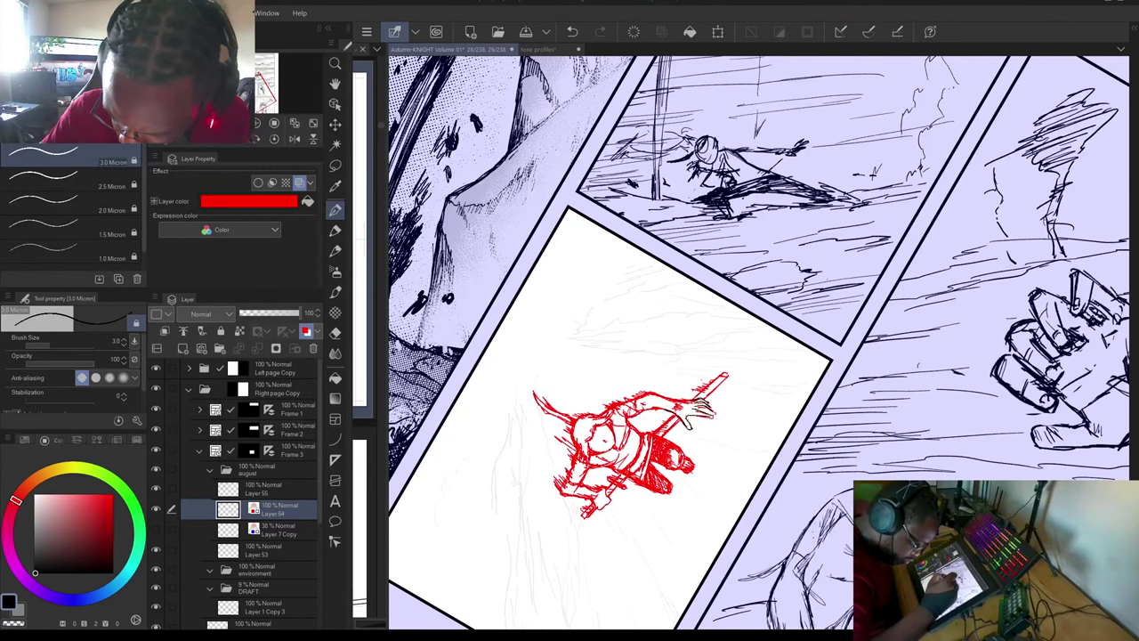
click(281, 491)
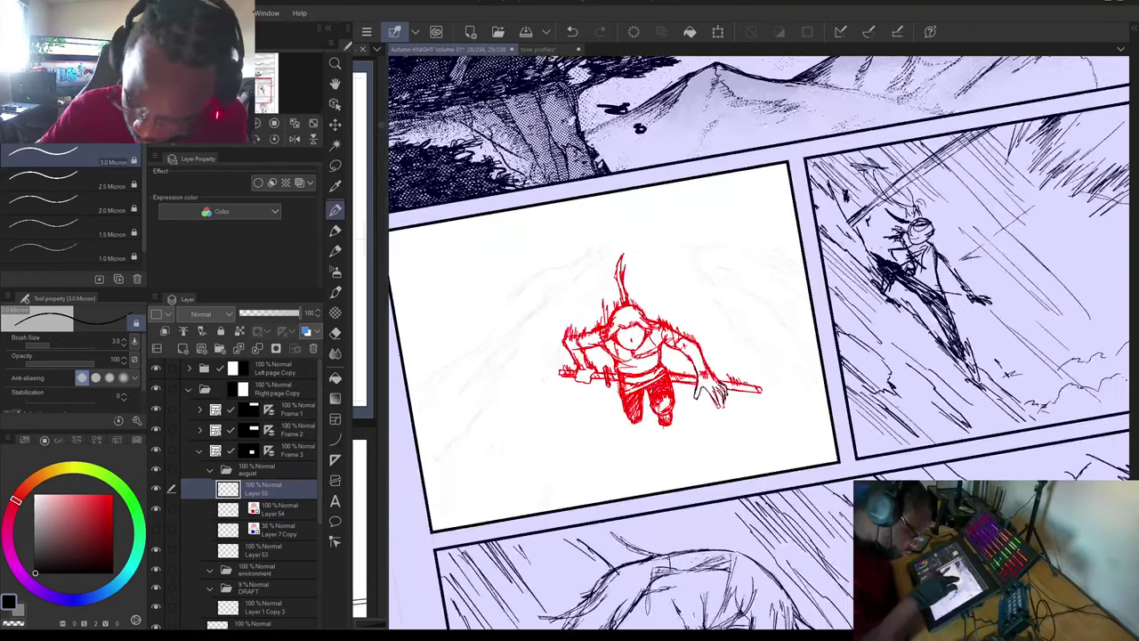
Refine the open hand on Layer 55, outlining the long fingers with closed tips and redrawing the thumb shorter.
scroll(762, 374, up, 3)
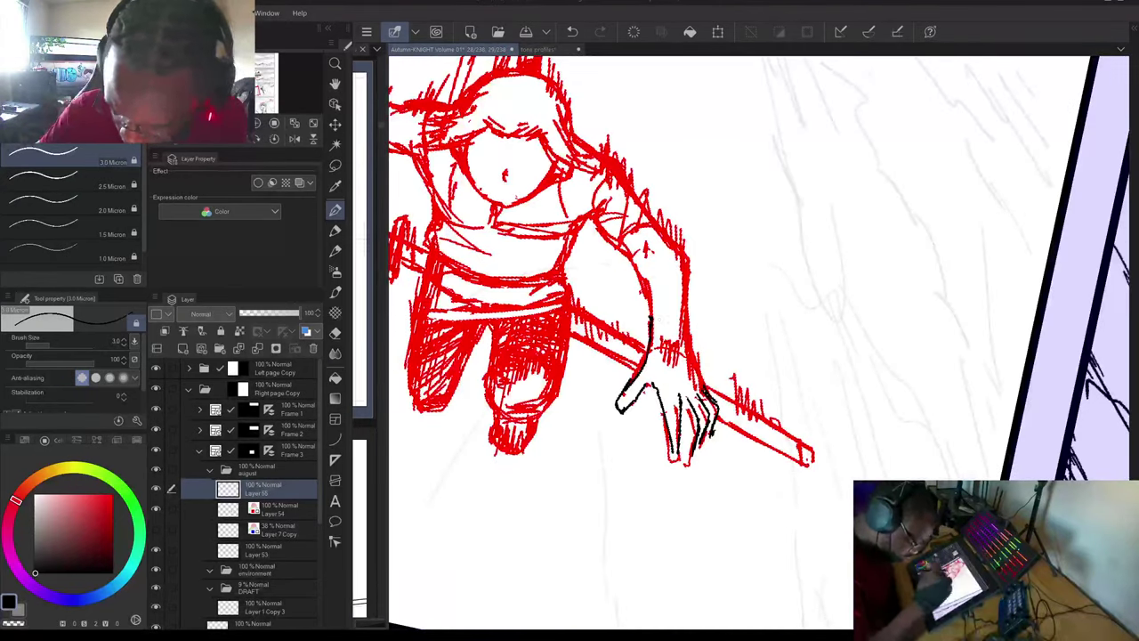
drag(674, 388, 680, 460)
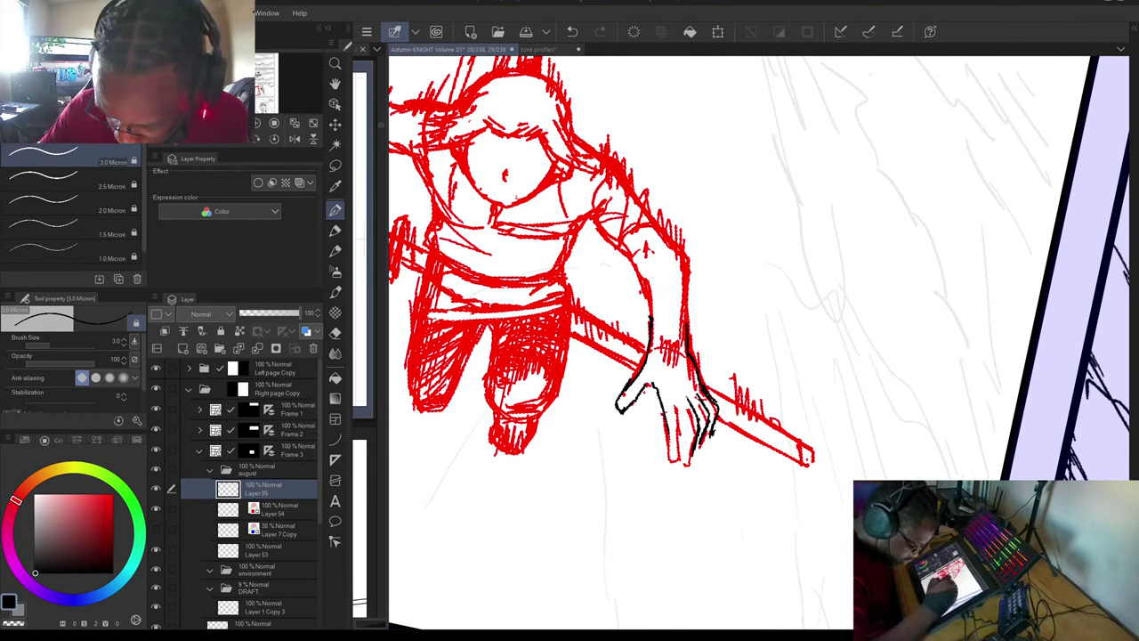
drag(674, 447, 672, 467)
mouse_move(677, 403)
mouse_down()
mouse_move(683, 466)
mouse_move(703, 449)
mouse_up()
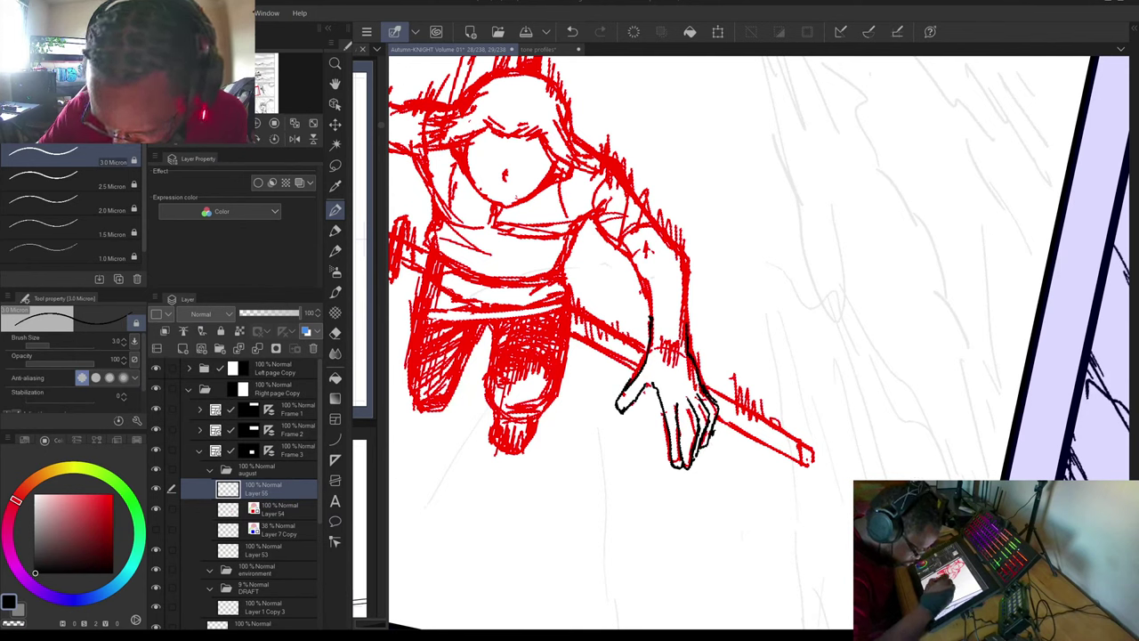
mouse_move(643, 387)
mouse_down()
mouse_move(664, 401)
mouse_move(646, 349)
mouse_move(639, 374)
mouse_move(656, 342)
mouse_move(643, 346)
mouse_up()
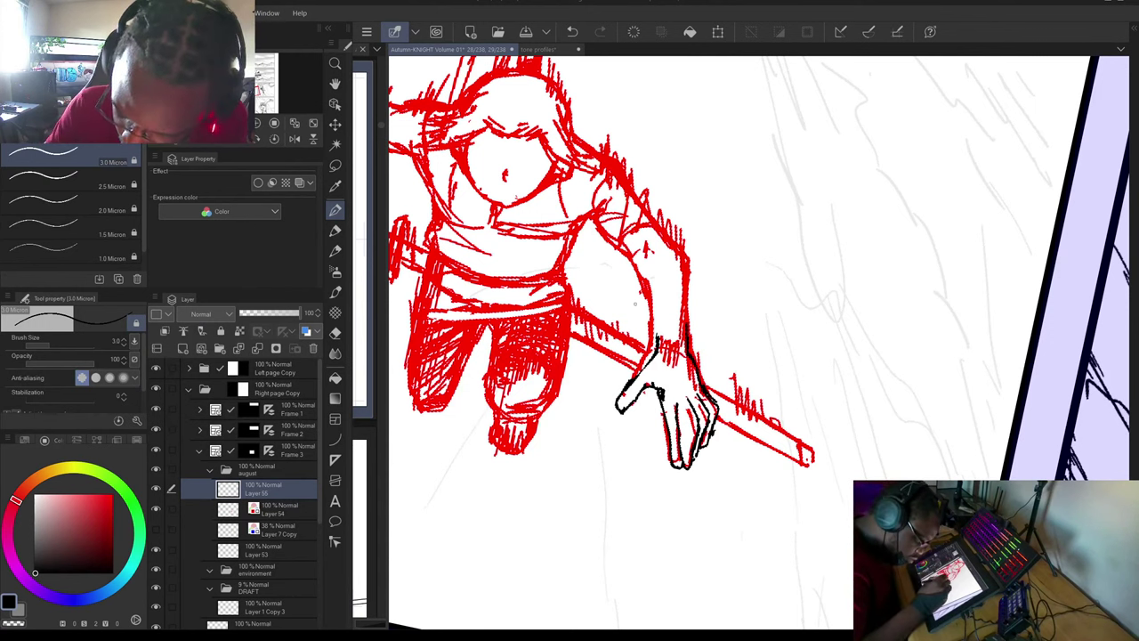
mouse_move(634, 390)
mouse_down()
mouse_move(627, 405)
mouse_move(646, 399)
mouse_move(636, 414)
mouse_up()
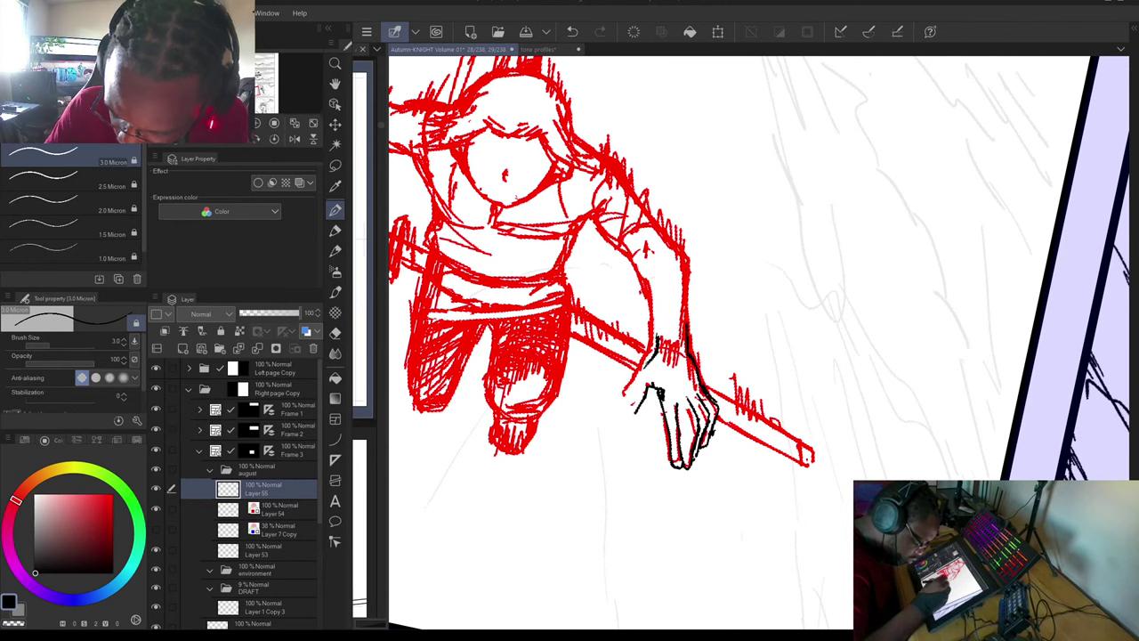
drag(636, 372, 625, 407)
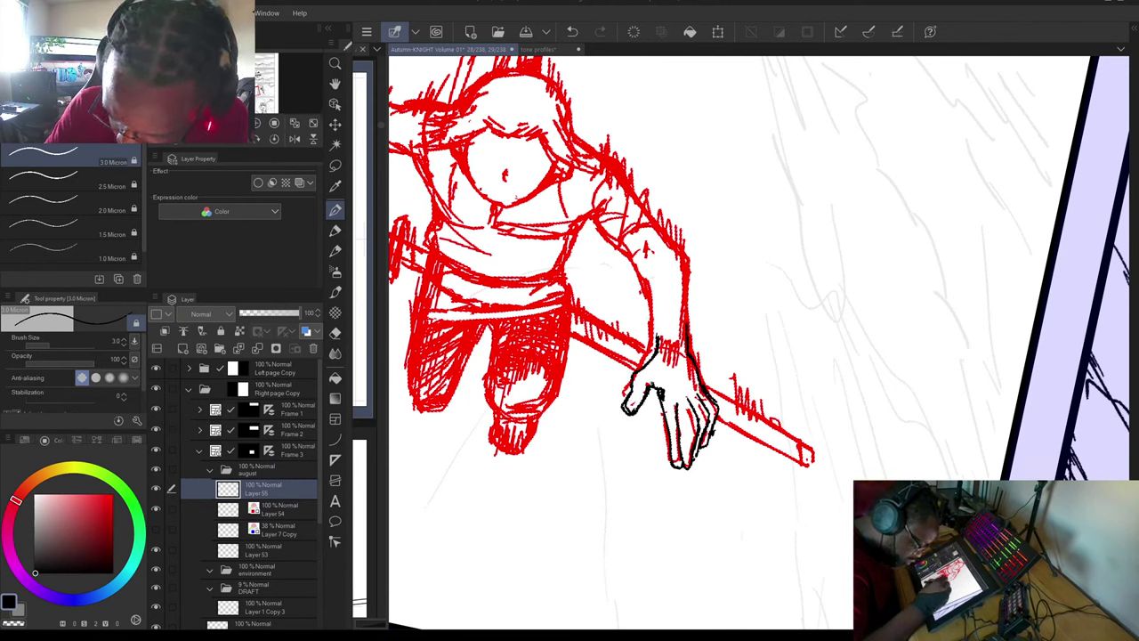
Outline the outstretched arm in black from the wrist through the forearm and bent elbow up to the shoulder.
drag(659, 336, 653, 269)
drag(688, 326, 687, 270)
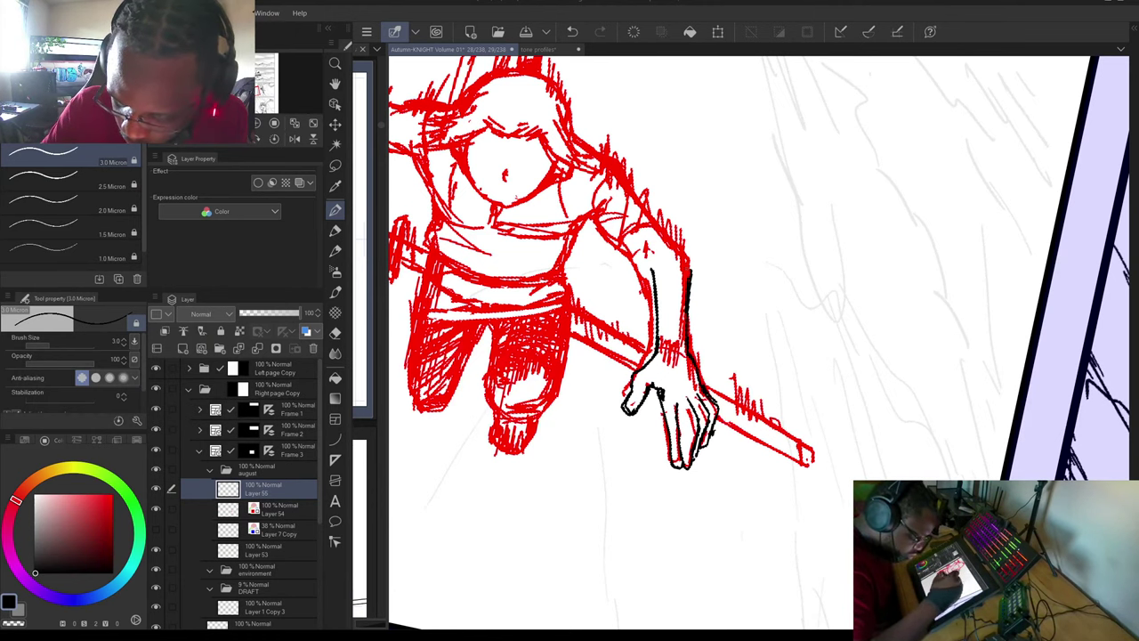
mouse_move(680, 401)
mouse_down()
mouse_move(755, 348)
mouse_move(643, 279)
mouse_up()
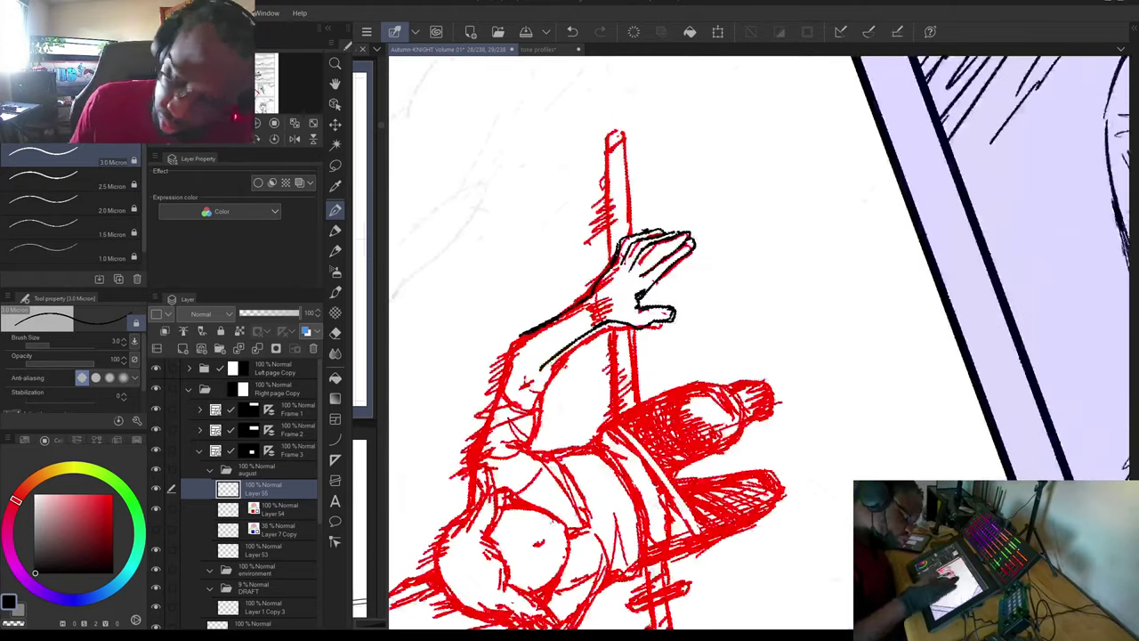
drag(542, 364, 531, 445)
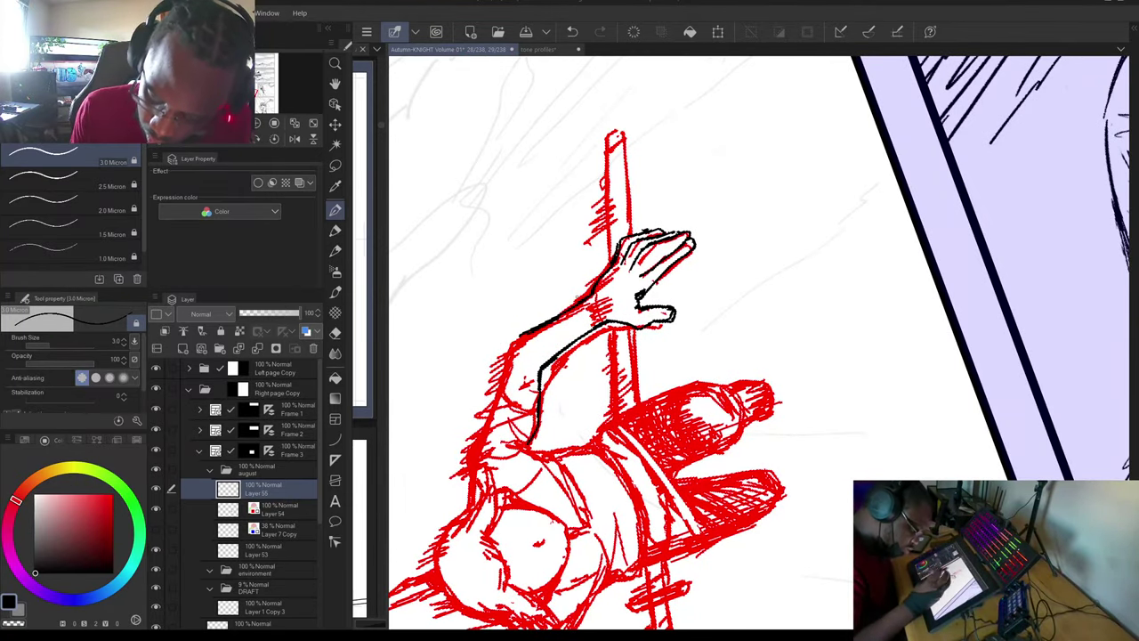
mouse_move(553, 363)
mouse_down()
mouse_move(539, 409)
mouse_move(552, 349)
mouse_move(530, 450)
mouse_move(540, 417)
mouse_up()
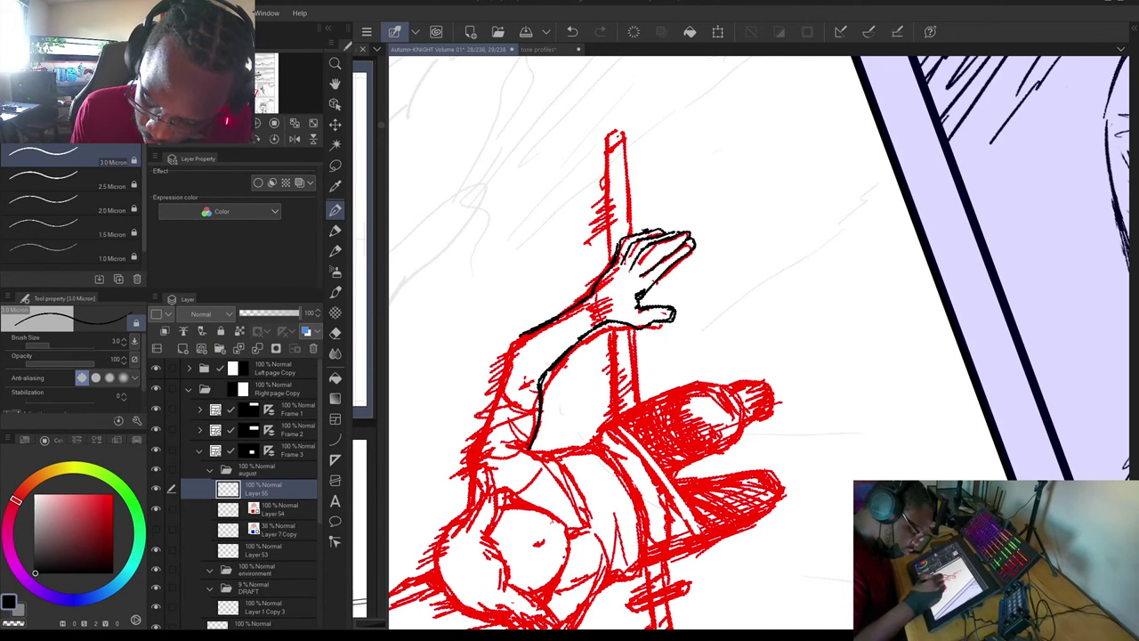
mouse_move(520, 337)
mouse_down()
mouse_move(500, 349)
mouse_move(498, 404)
mouse_move(527, 333)
mouse_move(537, 379)
mouse_move(477, 441)
mouse_move(469, 511)
mouse_up()
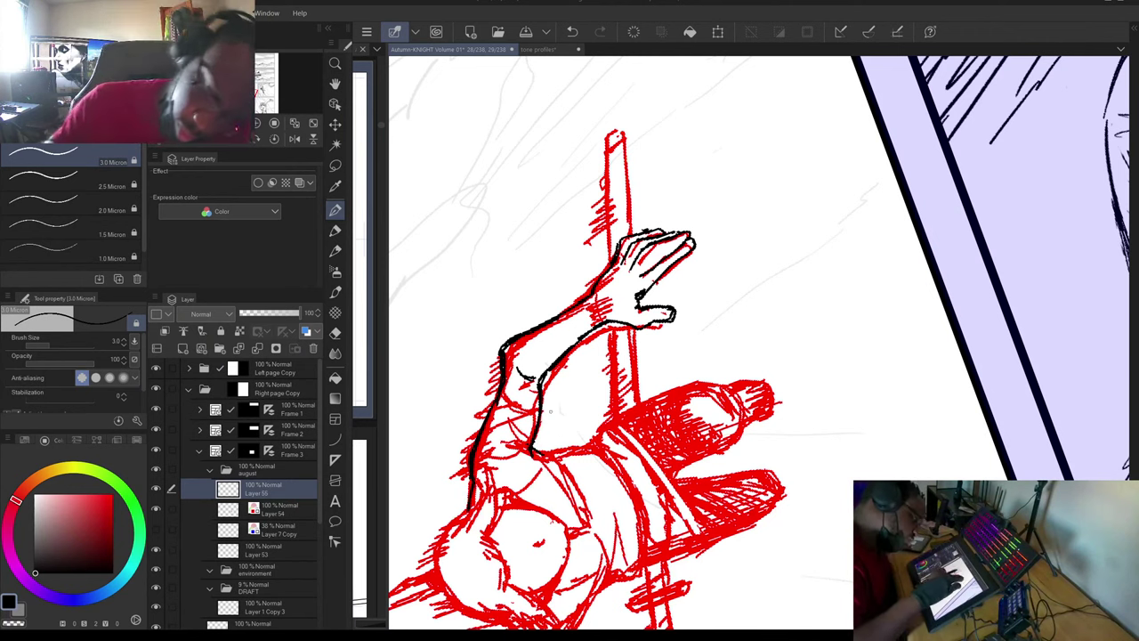
Erase the red forearm, wrist and hand lines on Layer 54 beneath the new black arm outline.
key(asciicircum)
key(asciicircum)
key(asciicircum)
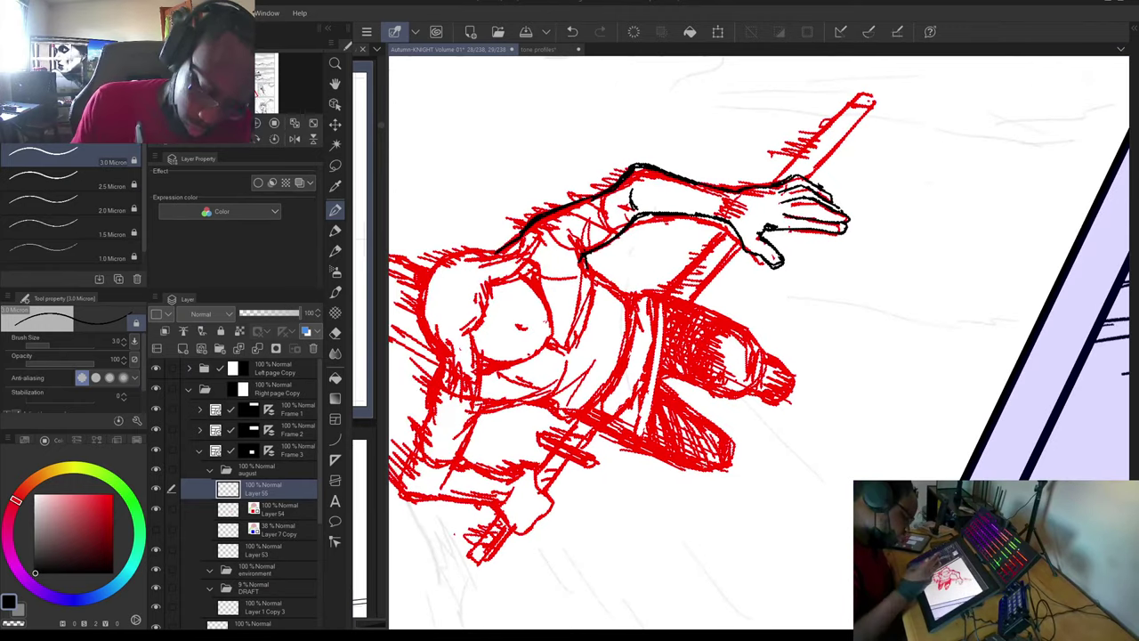
click(281, 510)
mouse_move(644, 197)
mouse_down()
mouse_move(656, 169)
mouse_move(637, 209)
mouse_up()
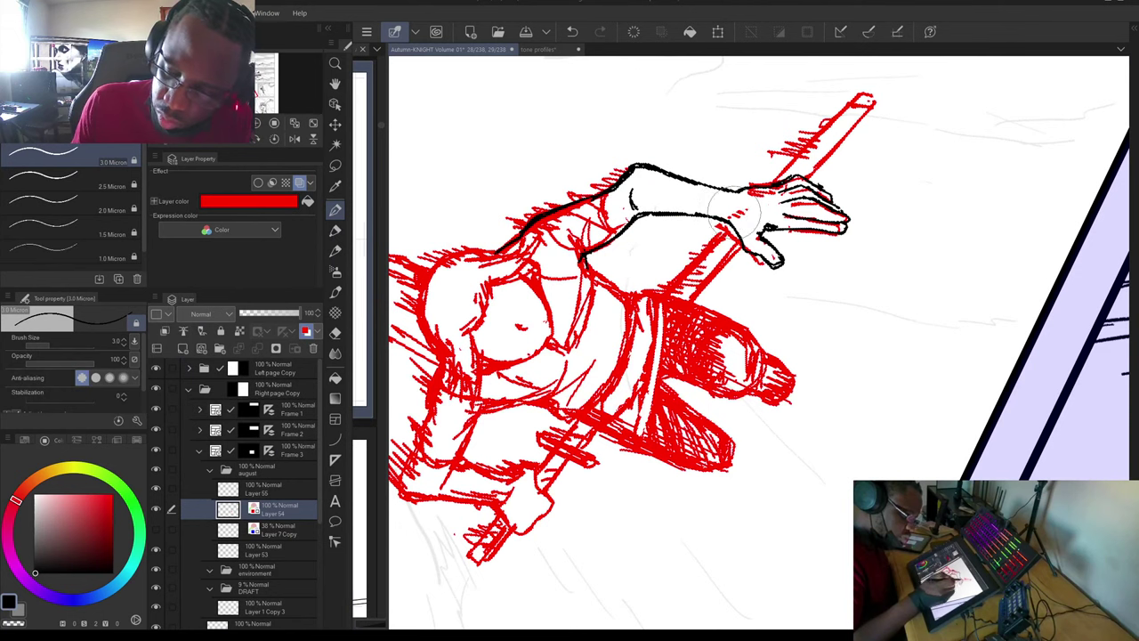
key(minus)
key(minus)
key(minus)
key(minus)
key(minus)
key(minus)
key(minus)
key(minus)
key(minus)
key(minus)
key(minus)
key(minus)
key(minus)
key(minus)
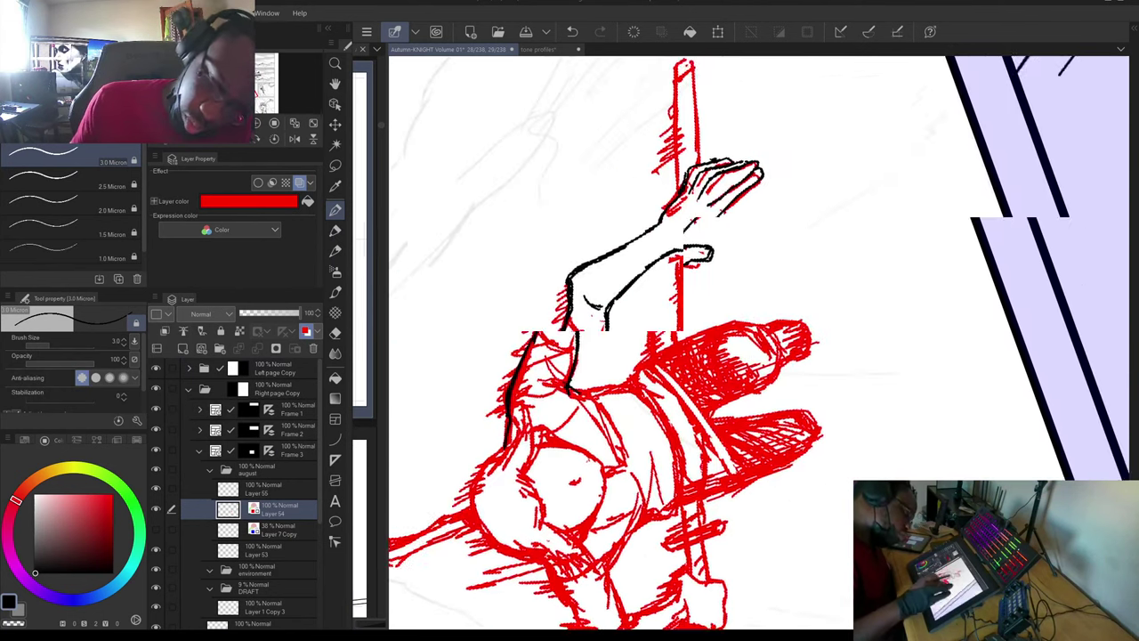
key(minus)
key(minus)
key(minus)
key(minus)
key(minus)
key(minus)
key(minus)
key(minus)
key(minus)
key(minus)
key(minus)
key(minus)
key(minus)
key(minus)
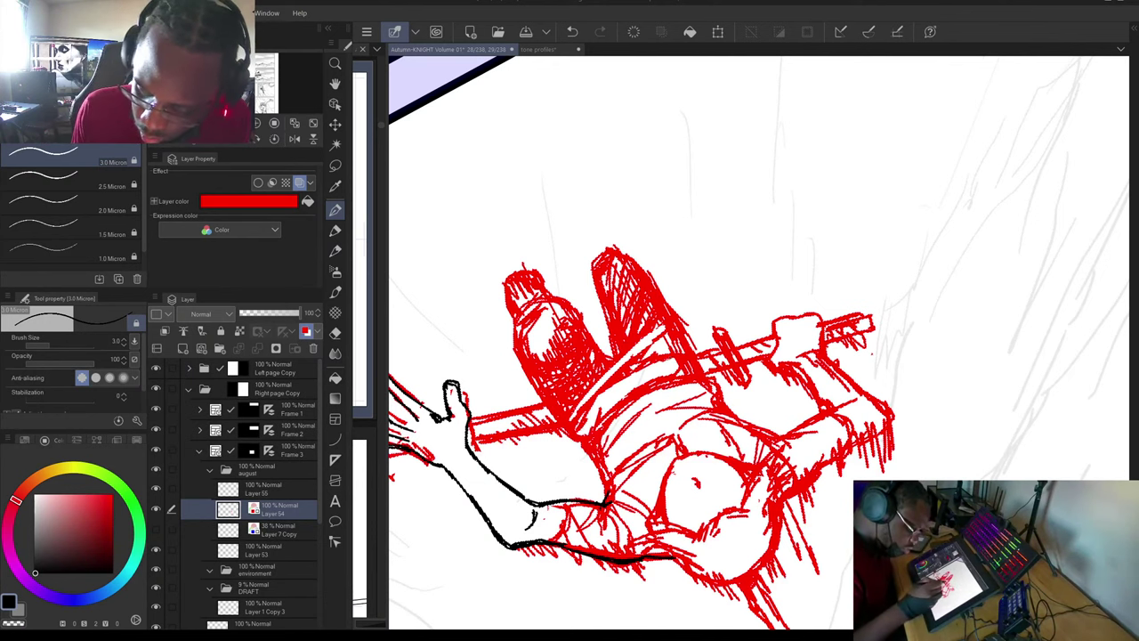
drag(797, 294, 817, 367)
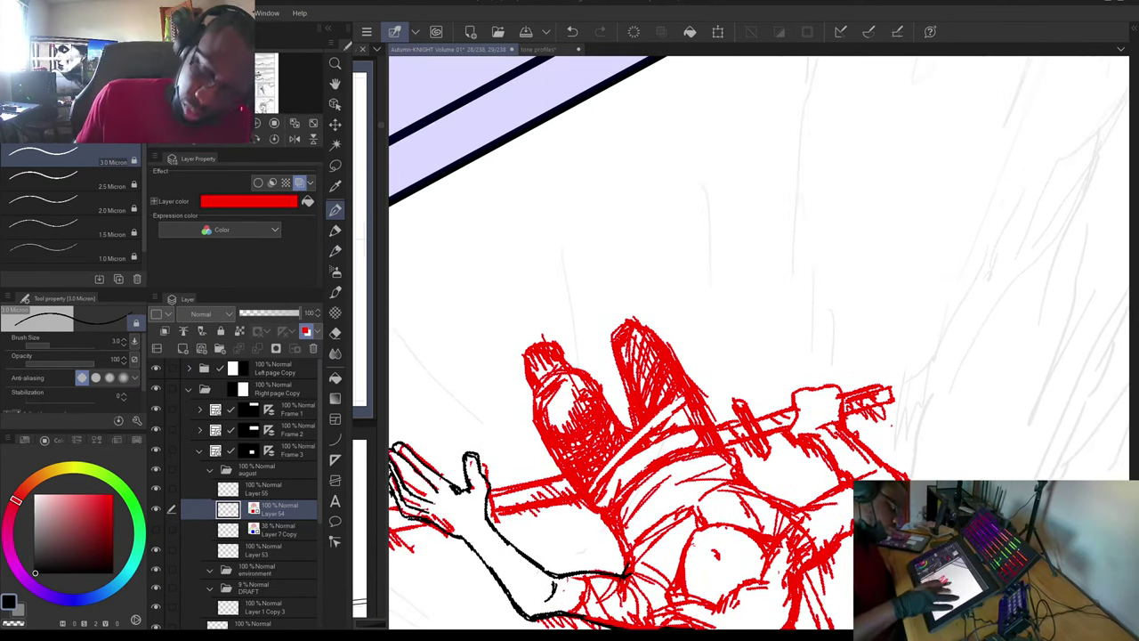
mouse_move(721, 556)
mouse_down()
mouse_move(674, 338)
mouse_move(623, 445)
mouse_move(605, 289)
mouse_move(539, 427)
mouse_move(531, 471)
mouse_up()
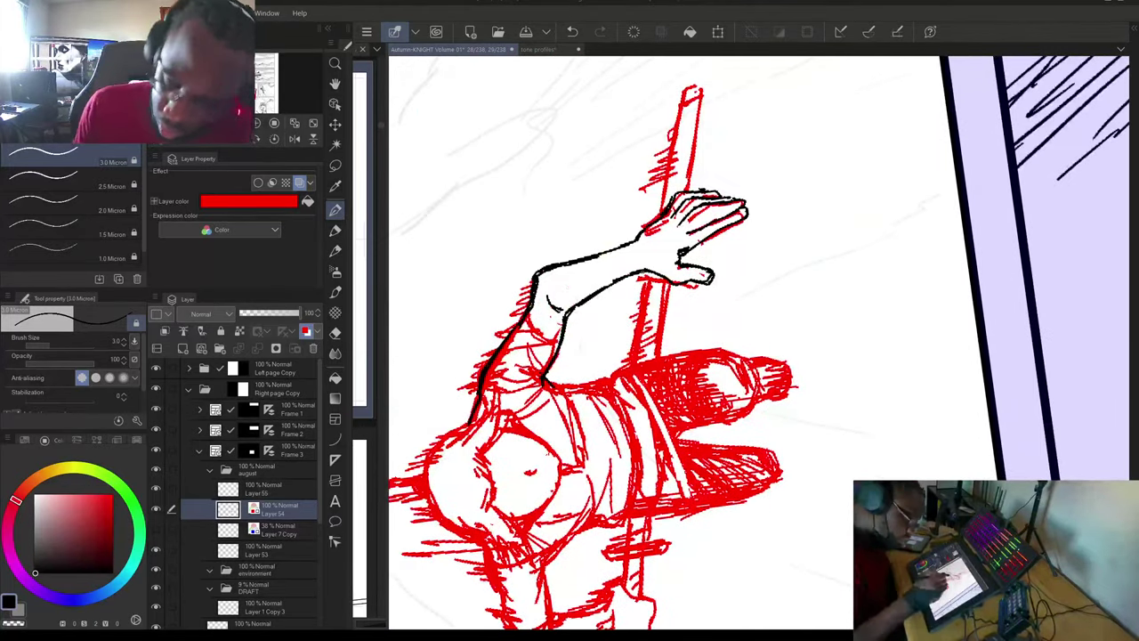
Draw thin contour lines along the outstretched forearm and across its wrist in red on Layer 54.
drag(634, 271, 549, 298)
drag(598, 270, 575, 284)
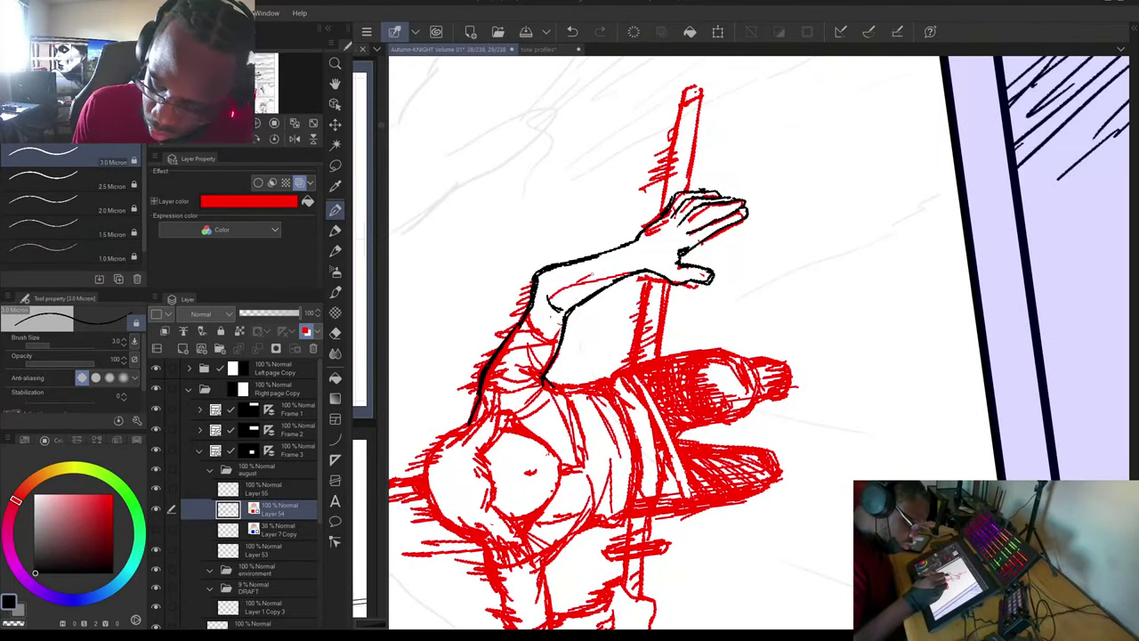
drag(632, 254, 589, 275)
mouse_move(635, 243)
mouse_down()
mouse_move(641, 263)
mouse_move(569, 276)
mouse_up()
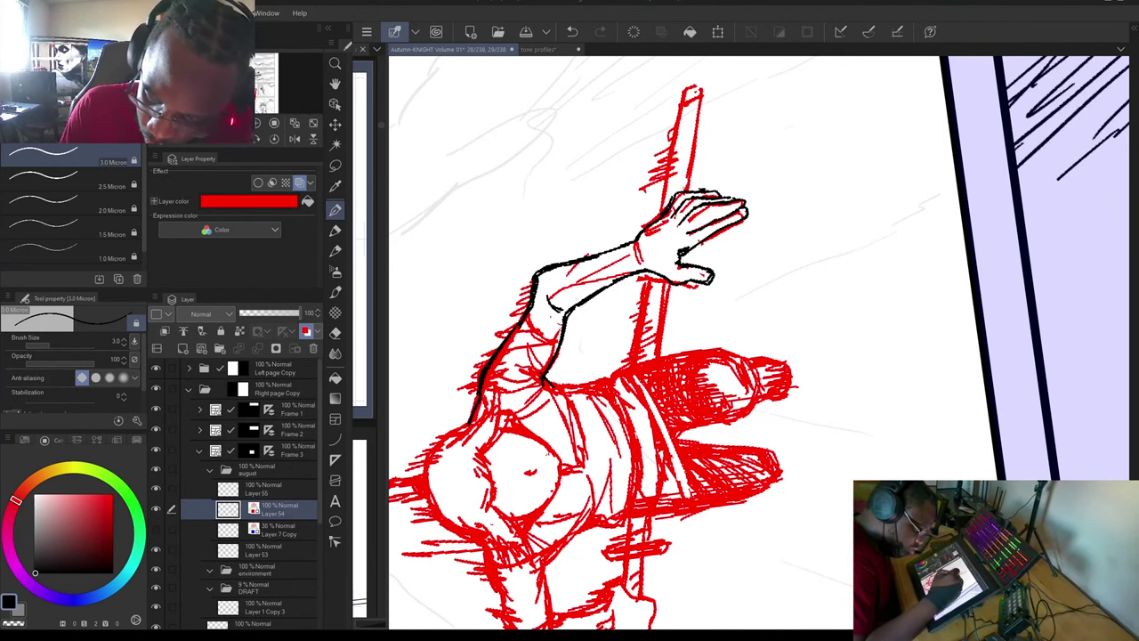
drag(721, 145, 794, 378)
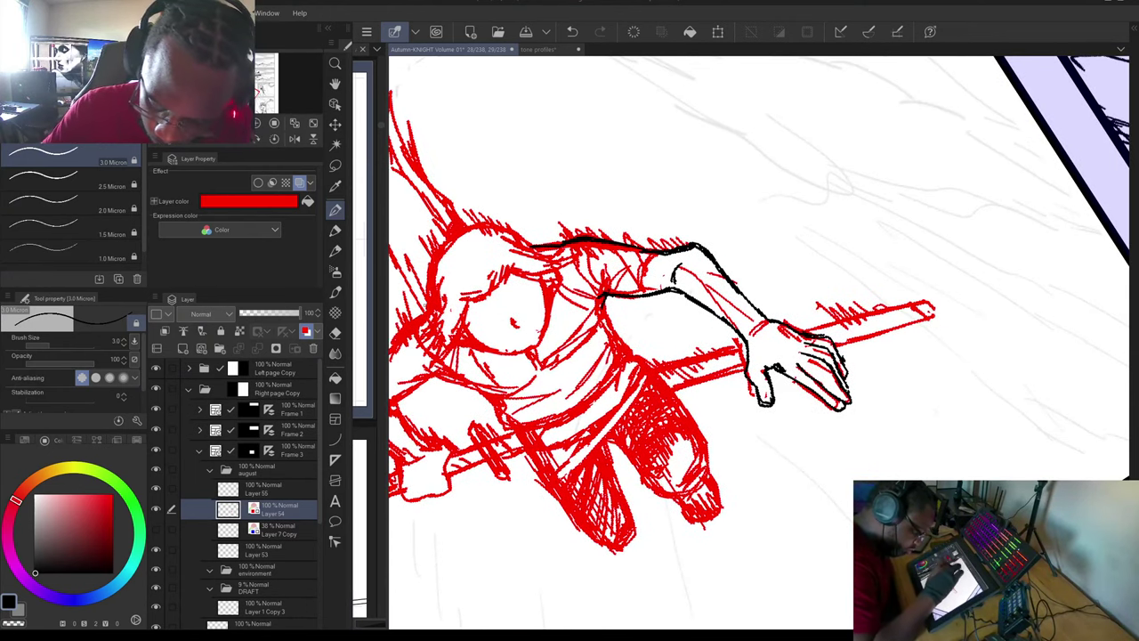
Add a short sleeve-edge line across the outstretched upper arm near the elbow on Layer 54.
drag(623, 383, 792, 289)
mouse_move(555, 320)
mouse_down()
mouse_move(579, 364)
mouse_move(570, 353)
mouse_up()
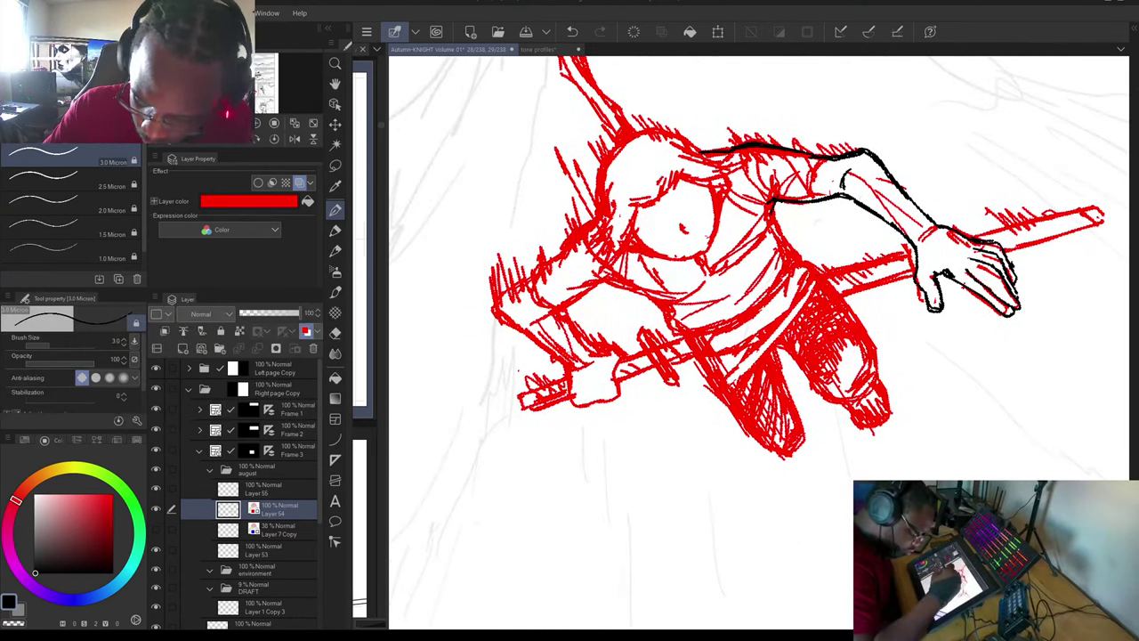
drag(537, 296, 525, 322)
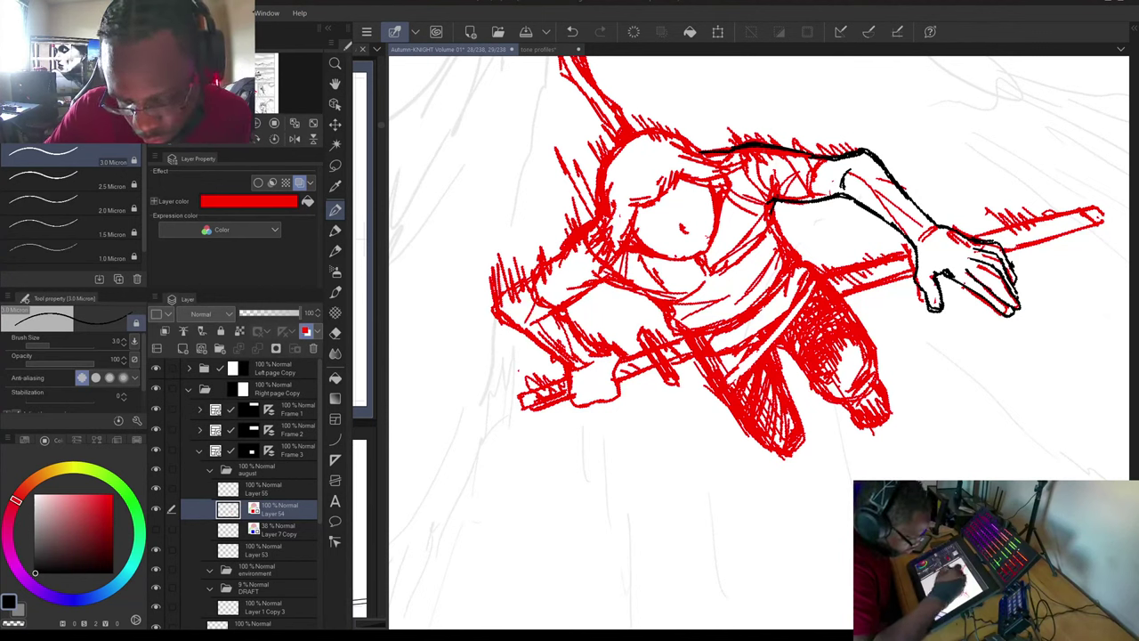
mouse_move(806, 194)
mouse_down()
mouse_move(817, 159)
mouse_move(805, 173)
mouse_up()
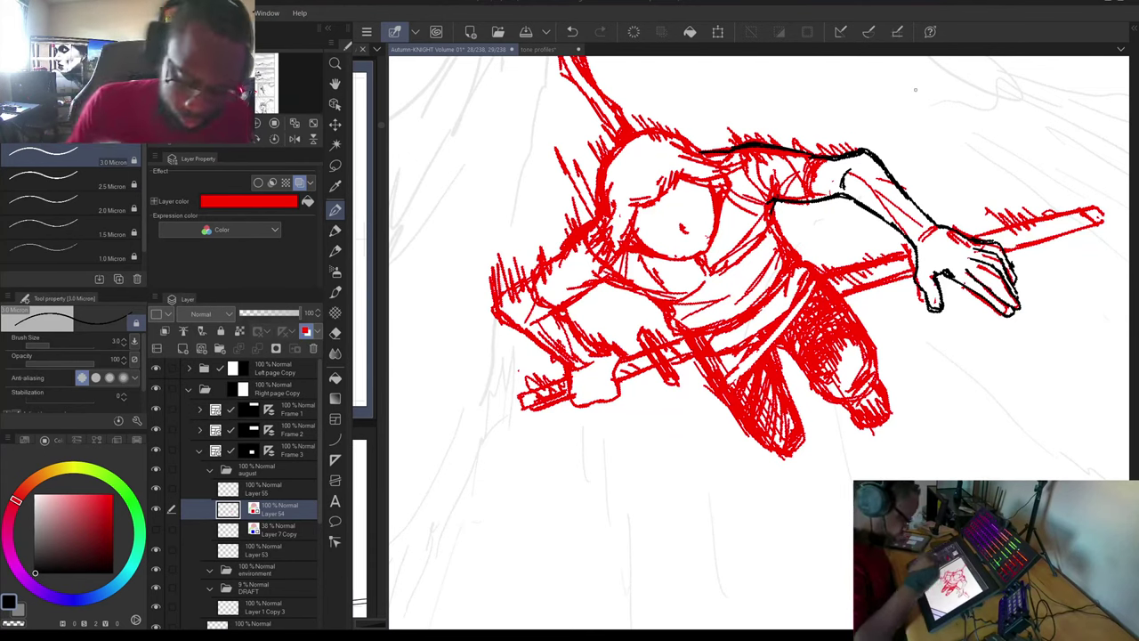
Try inking the edge of the head beside the topknot with a short black stroke on Layer 55.
drag(915, 89, 619, 142)
key(minus)
key(minus)
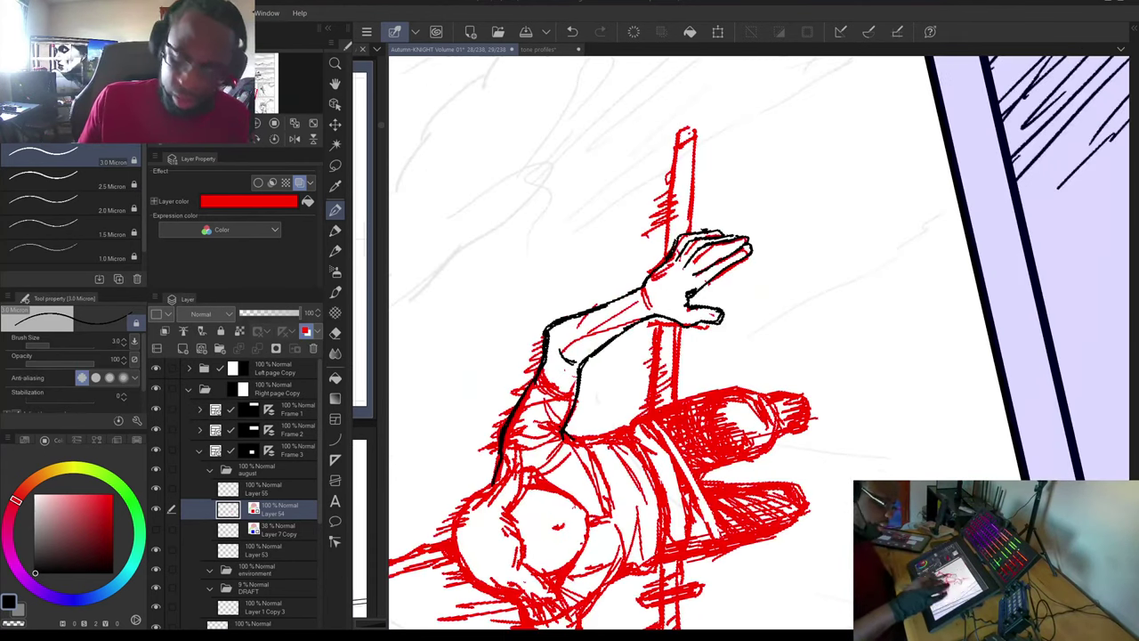
click(284, 489)
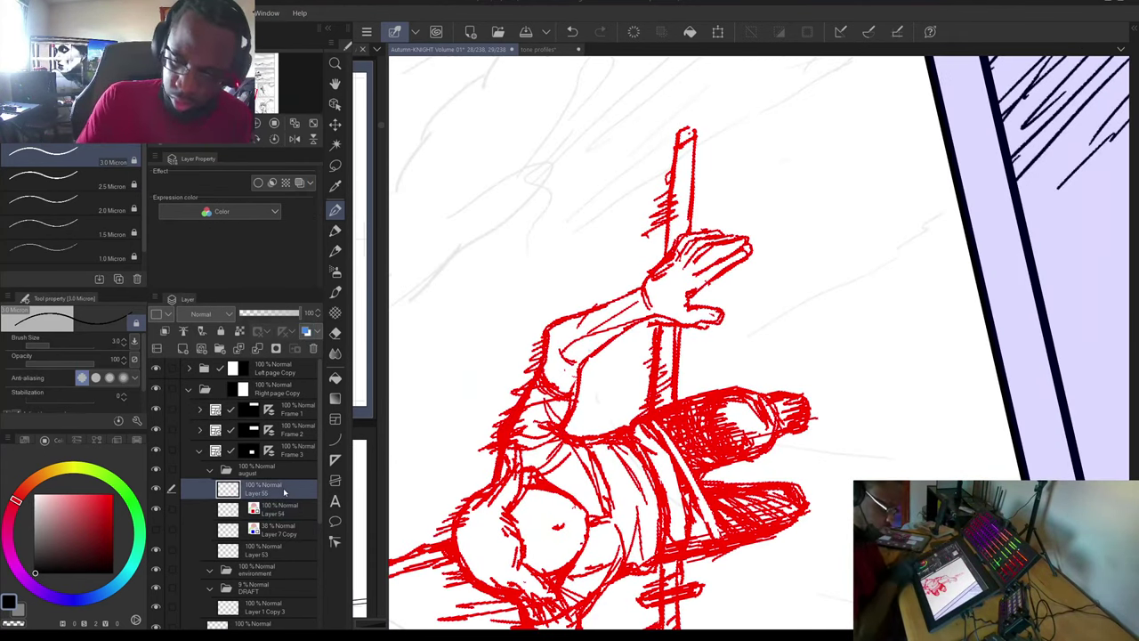
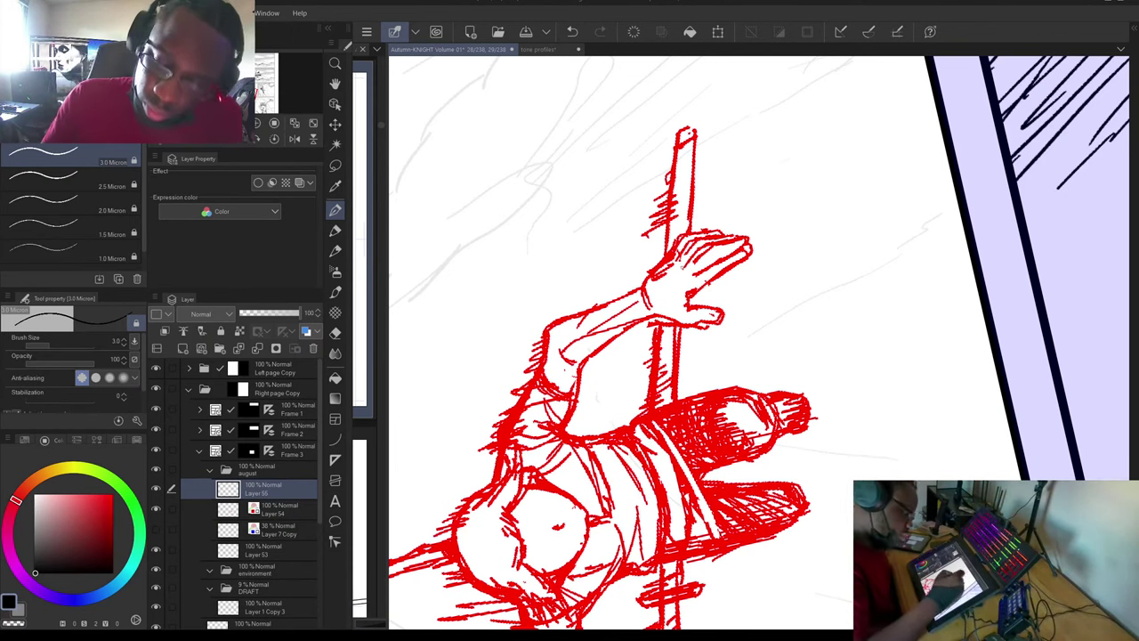
mouse_move(614, 568)
mouse_down()
mouse_move(692, 326)
mouse_move(686, 316)
mouse_up()
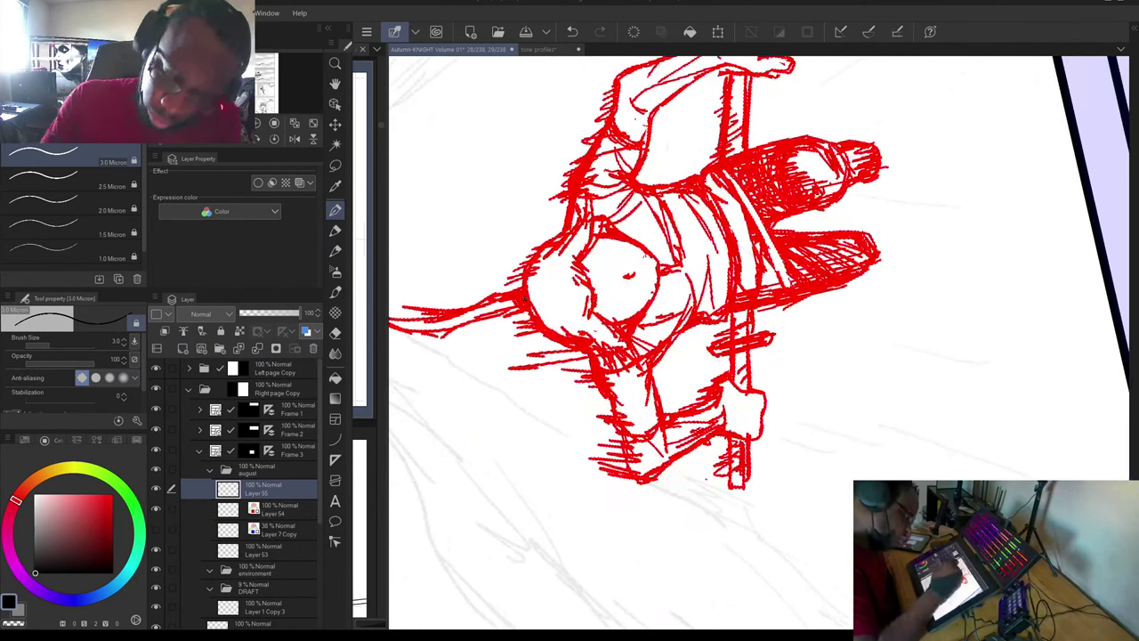
drag(524, 281, 527, 309)
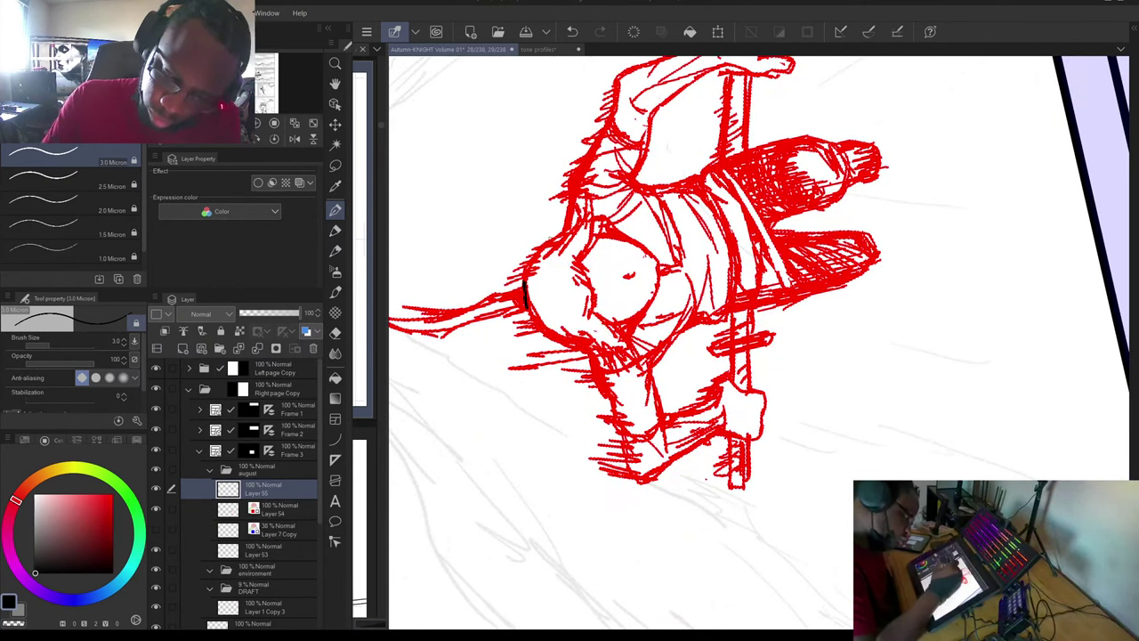
Lower Layer 54's opacity to 25% and make Layer 55 active for inking with the 2.5 Micron pen.
click(103, 183)
click(271, 508)
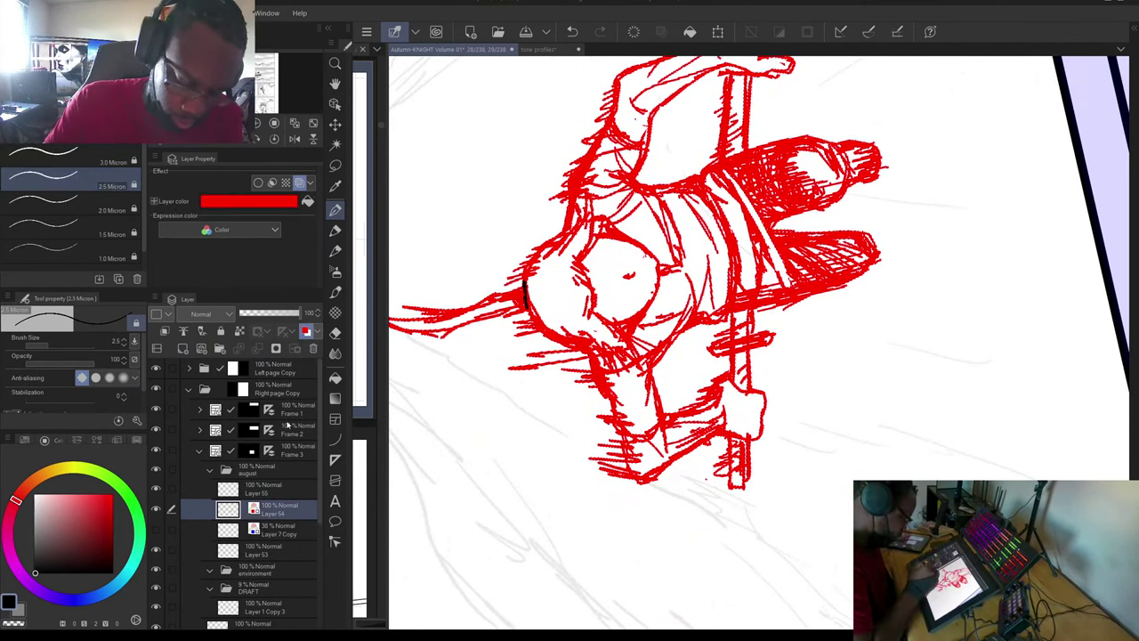
click(254, 313)
drag(256, 319, 247, 319)
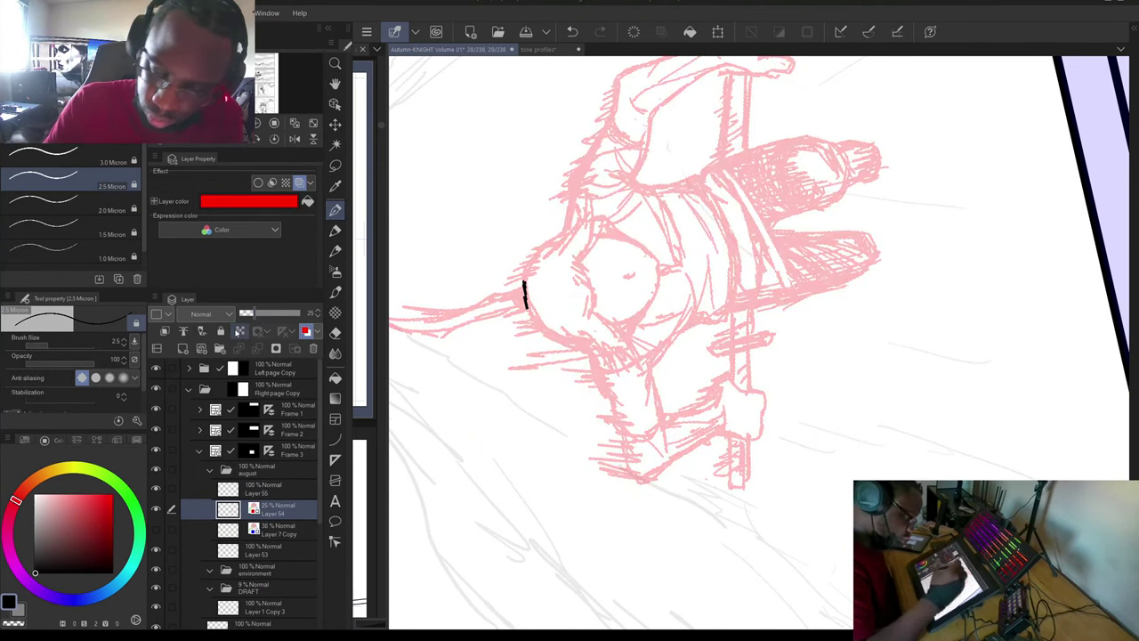
click(291, 488)
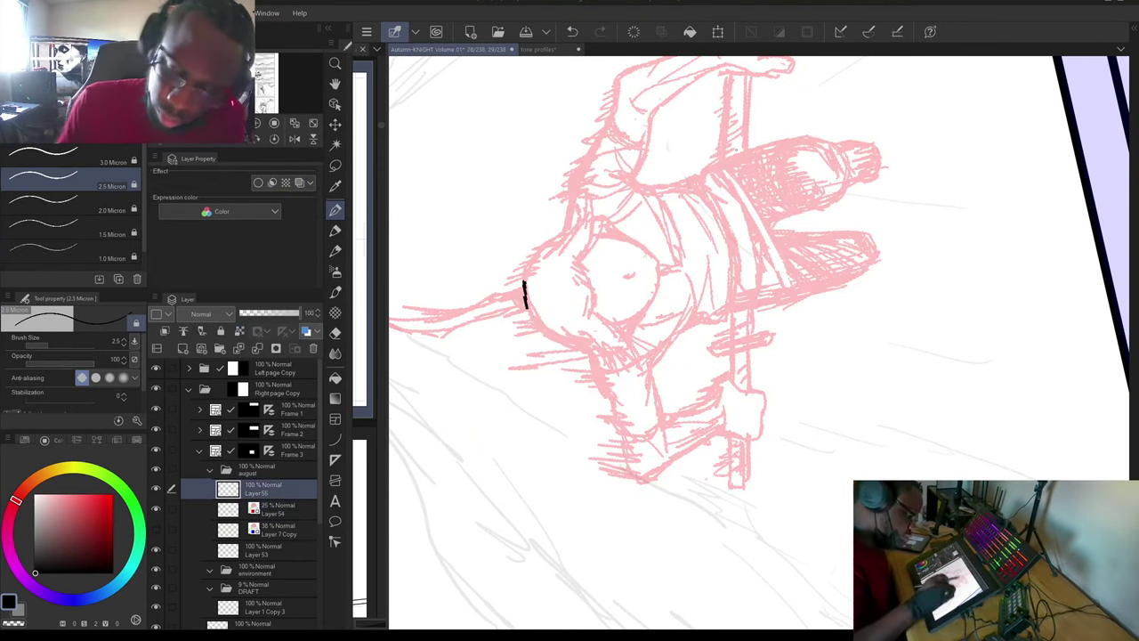
Ink the upper sash band around the figure's waist on Layer 55 with two parallel curves, closing its end on the outstretched-arm side.
mouse_move(525, 296)
mouse_down()
mouse_move(542, 554)
mouse_move(623, 519)
mouse_move(750, 435)
mouse_move(801, 437)
mouse_up()
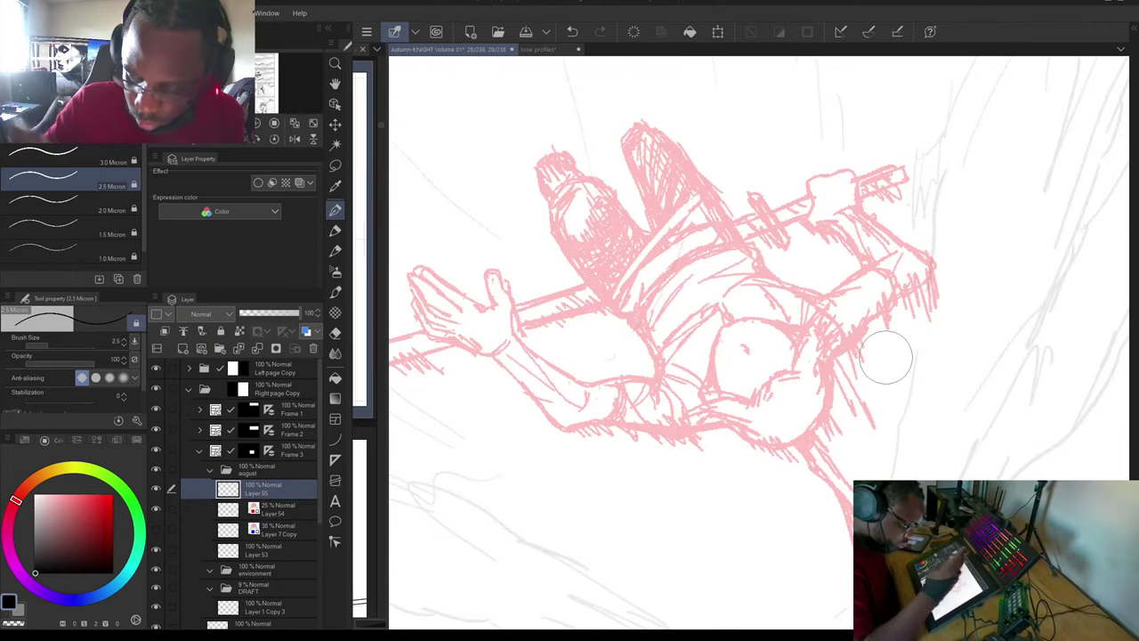
mouse_move(637, 331)
mouse_down()
mouse_move(643, 305)
mouse_move(692, 252)
mouse_up()
drag(776, 173, 655, 179)
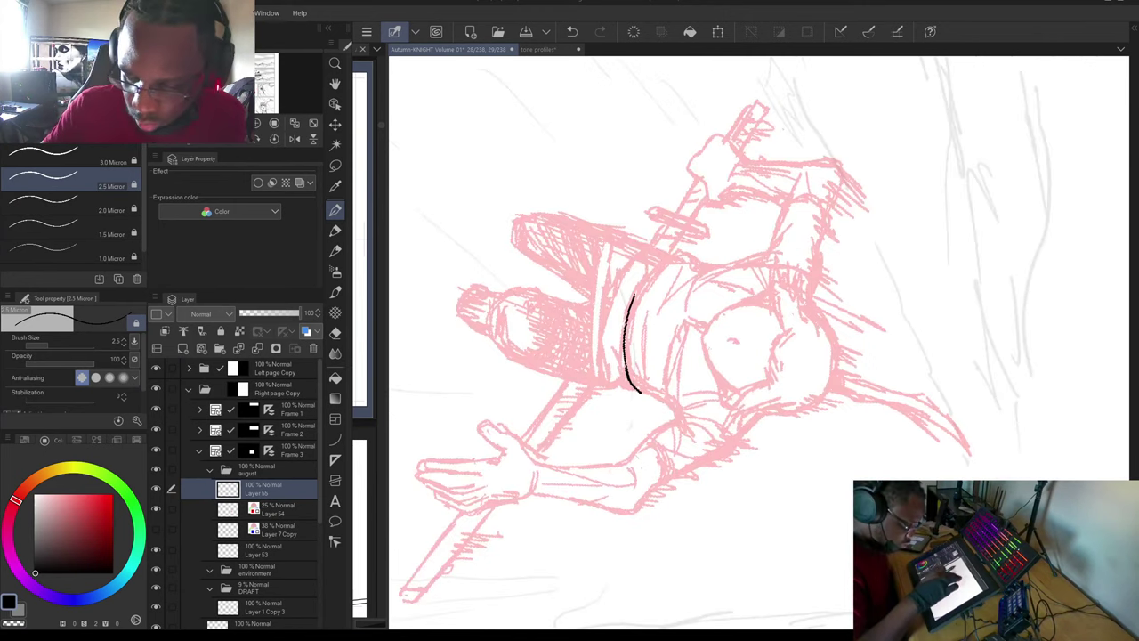
drag(634, 297, 674, 259)
mouse_move(613, 389)
mouse_down()
mouse_move(600, 348)
mouse_move(639, 264)
mouse_up()
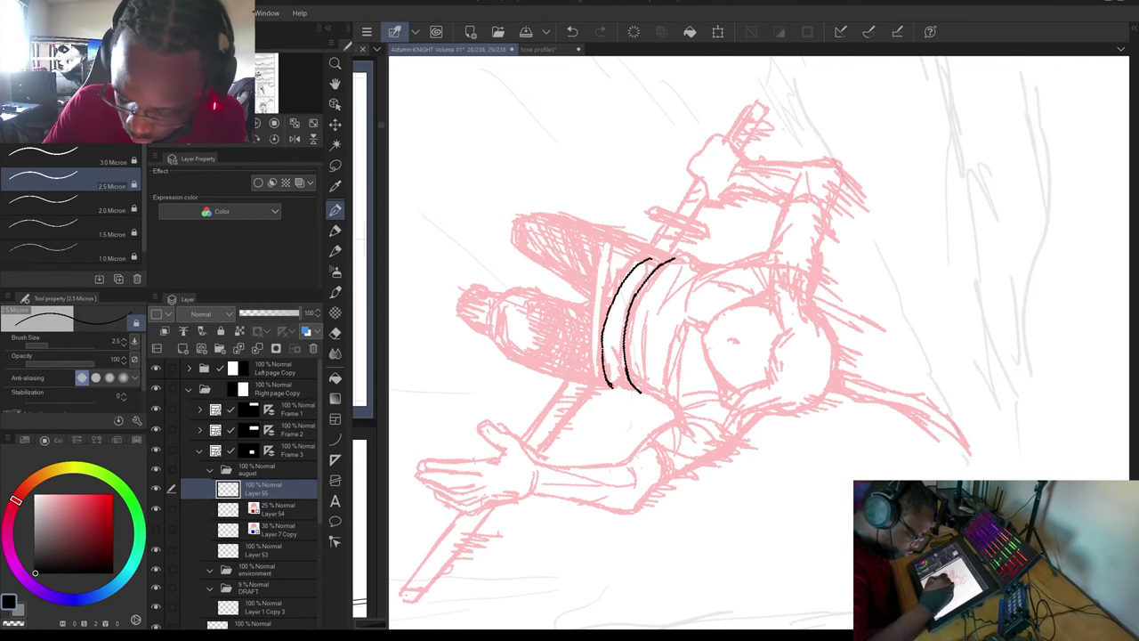
mouse_move(612, 385)
mouse_down()
mouse_move(637, 392)
mouse_move(622, 347)
mouse_move(620, 372)
mouse_move(604, 366)
mouse_up()
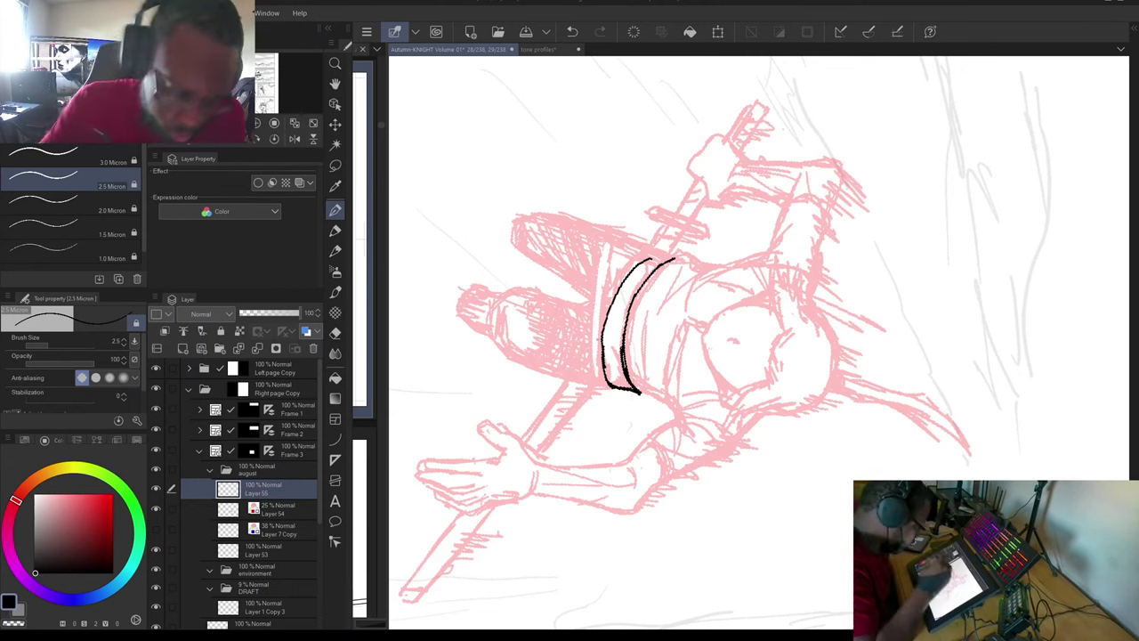
With the 1.5 Micron pen, hatch the closed end of the sash band and add the curved lines of a second band below it.
click(114, 228)
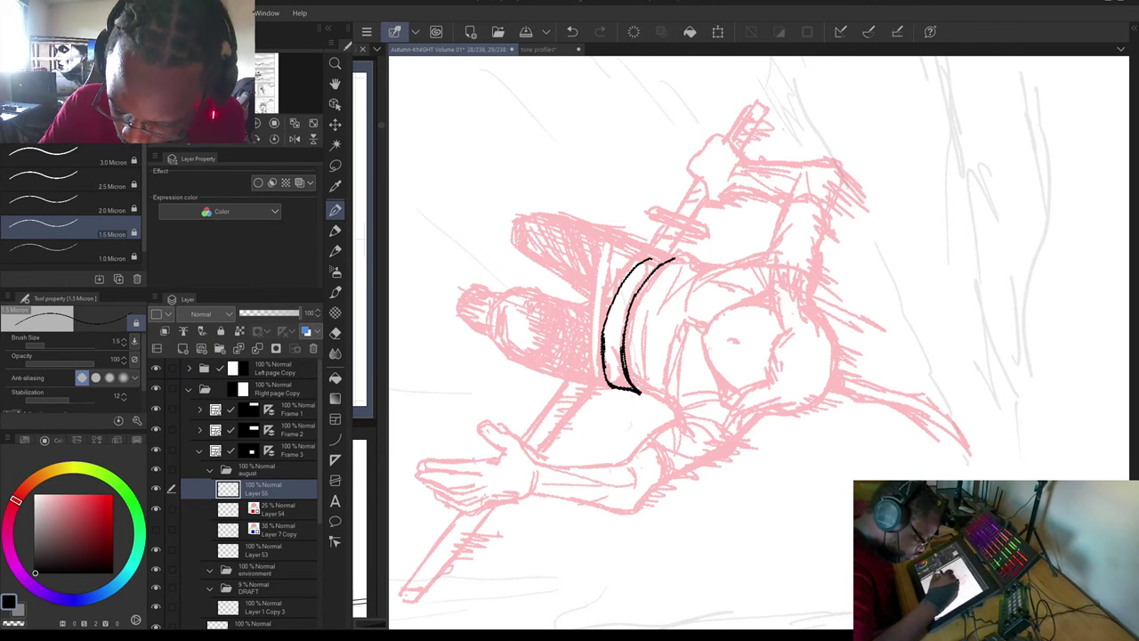
mouse_move(606, 340)
mouse_down()
mouse_move(611, 379)
mouse_move(629, 389)
mouse_up()
mouse_move(616, 352)
mouse_down()
mouse_move(619, 370)
mouse_move(592, 313)
mouse_move(627, 230)
mouse_up()
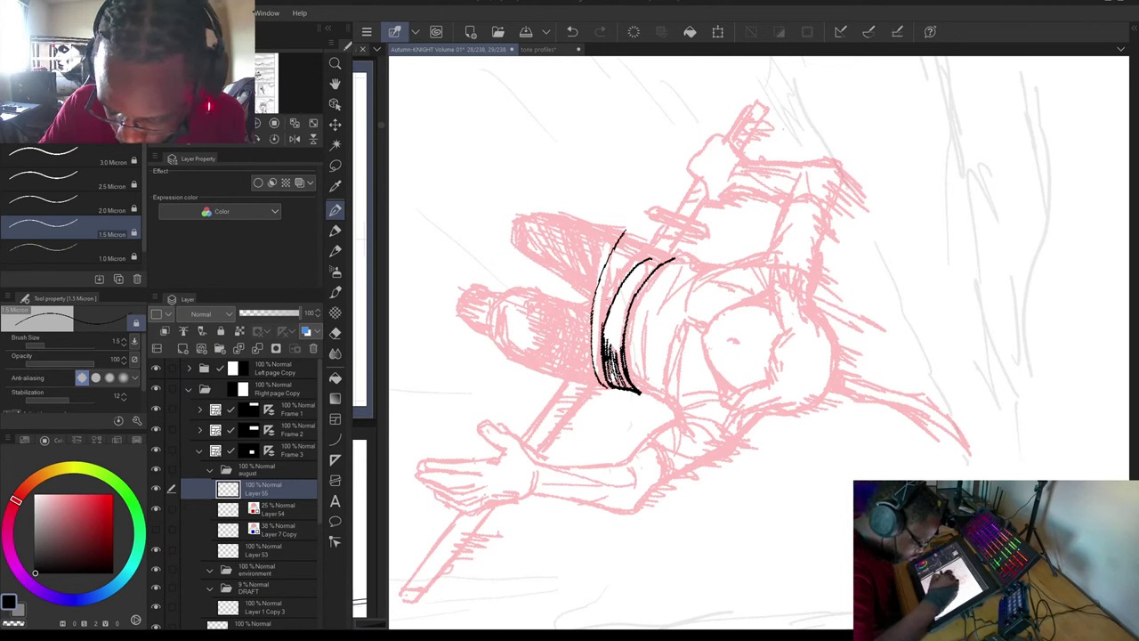
drag(606, 332, 630, 245)
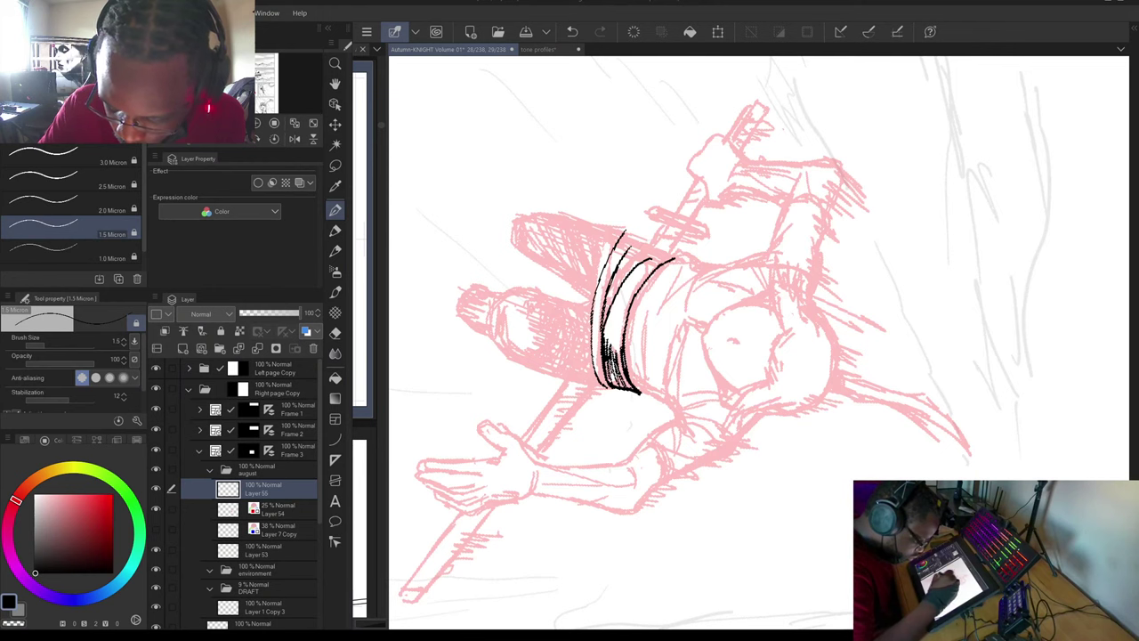
mouse_move(593, 362)
mouse_down()
mouse_move(591, 321)
mouse_move(626, 238)
mouse_up()
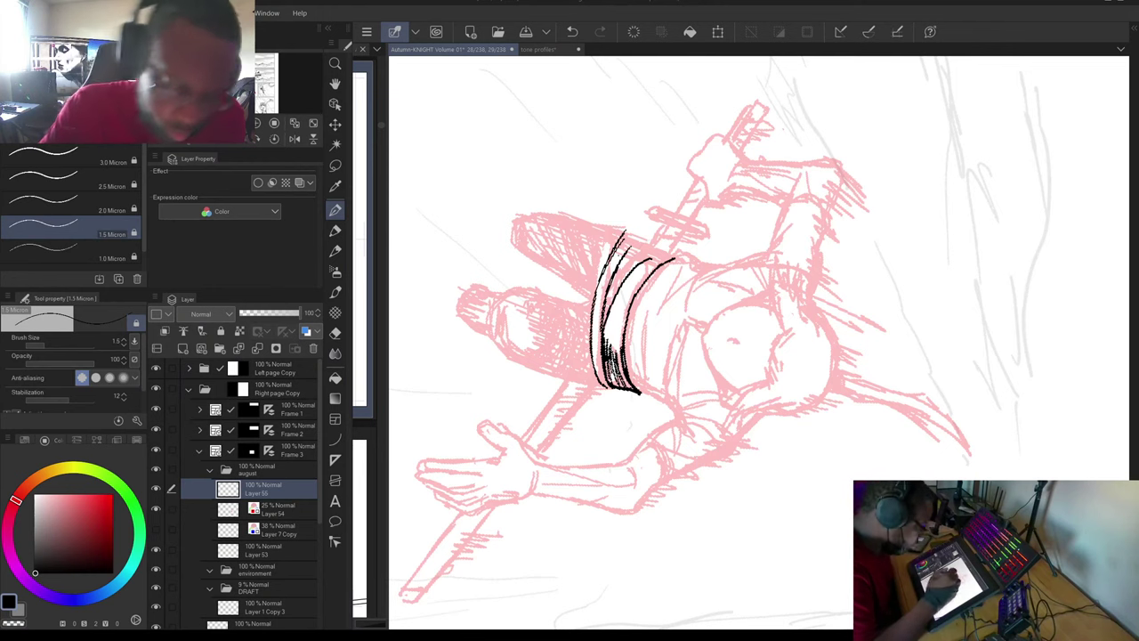
Close the ends of both sash bands with short black strokes on the weapon-gripping arm's side of the waist.
mouse_move(734, 341)
mouse_down()
mouse_move(674, 357)
mouse_move(610, 444)
mouse_move(527, 430)
mouse_move(552, 340)
mouse_up()
mouse_move(534, 471)
mouse_down()
mouse_move(545, 479)
mouse_move(532, 490)
mouse_up()
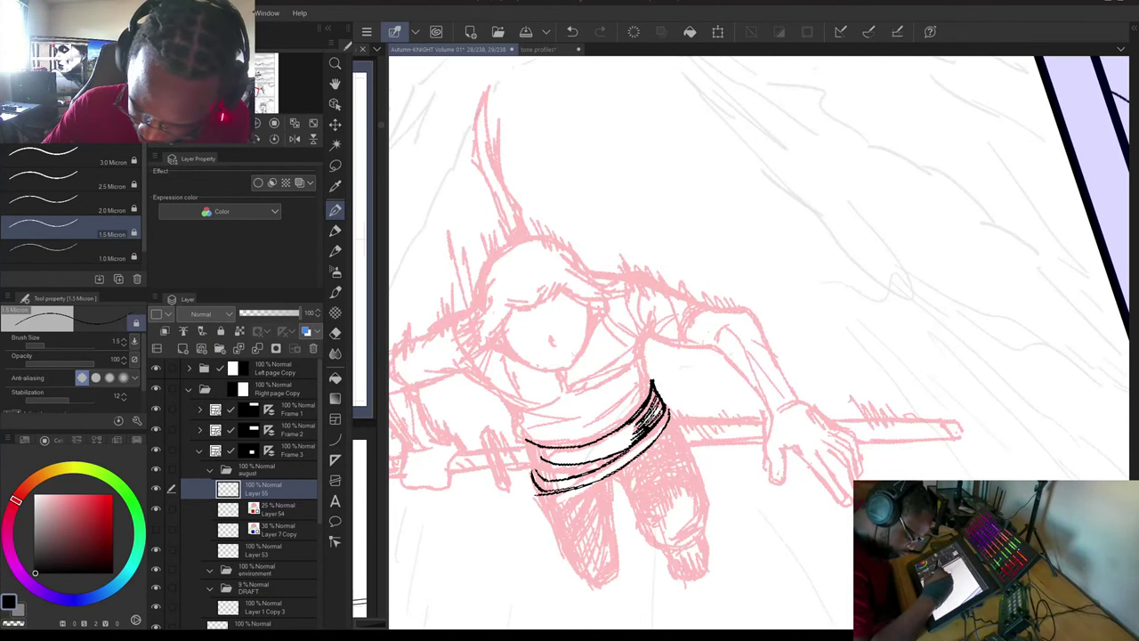
drag(527, 440, 538, 458)
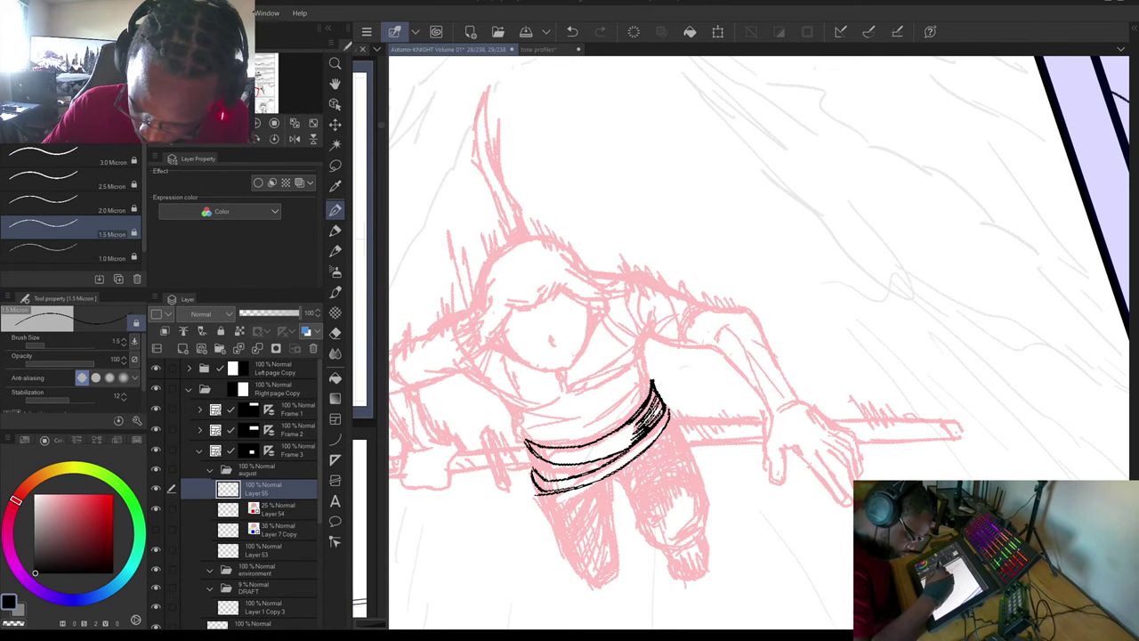
Shade both sash bands with fine curved hatching, darkening their ends and the folds between them.
drag(792, 445, 627, 187)
drag(576, 409, 556, 316)
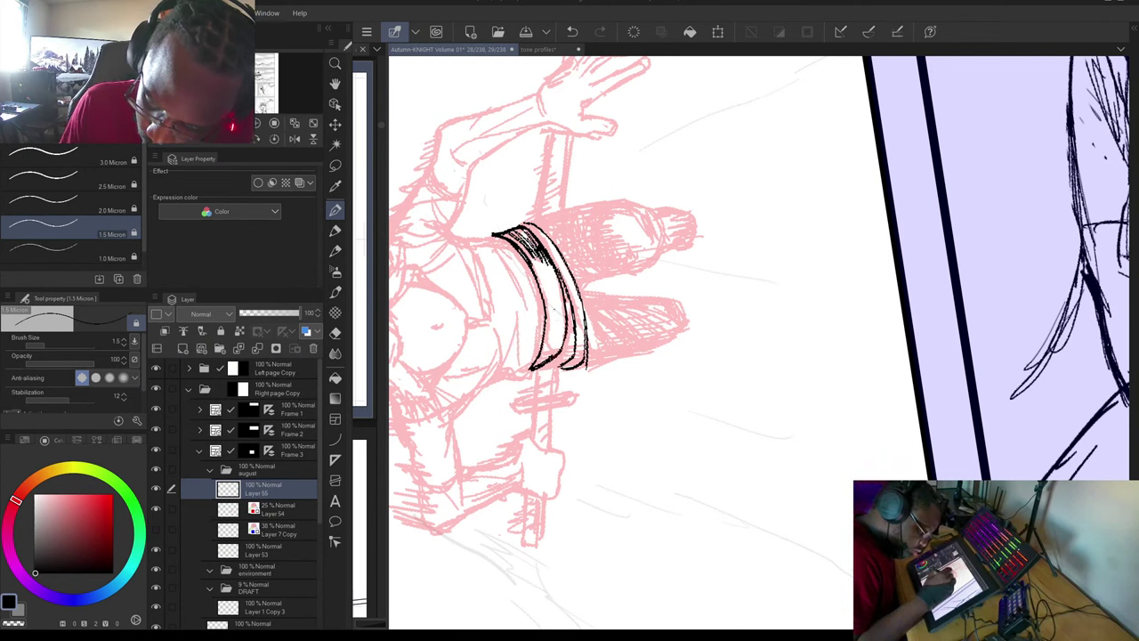
mouse_move(553, 319)
mouse_down()
mouse_move(545, 360)
mouse_move(561, 355)
mouse_up()
drag(575, 296, 584, 357)
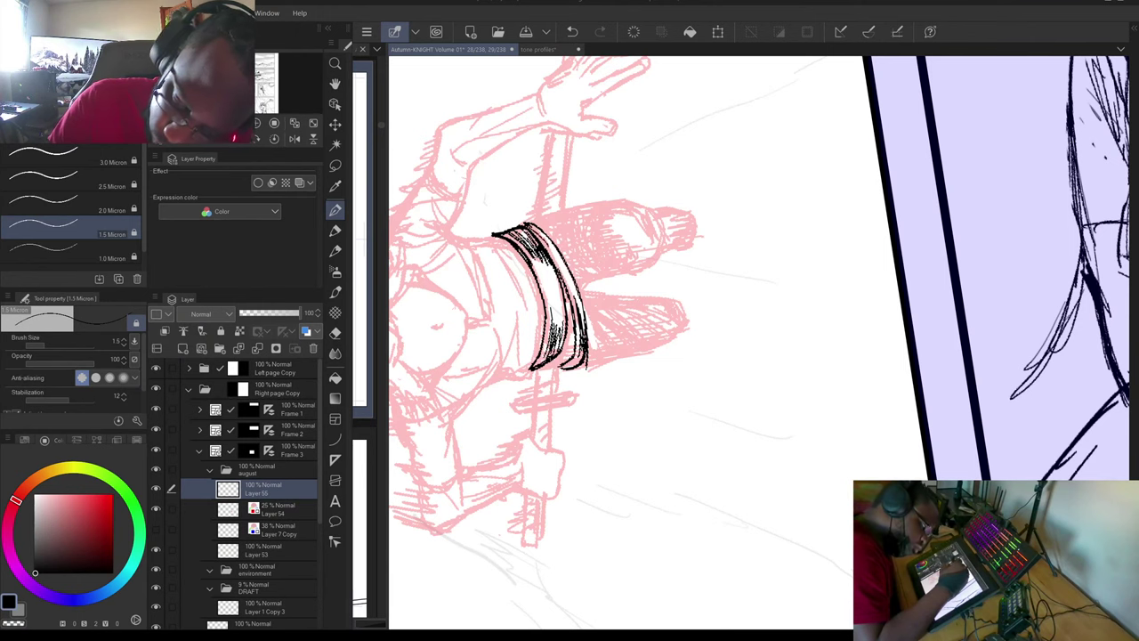
mouse_move(535, 228)
mouse_down()
mouse_move(585, 319)
mouse_move(757, 249)
mouse_move(579, 210)
mouse_move(498, 362)
mouse_move(566, 353)
mouse_up()
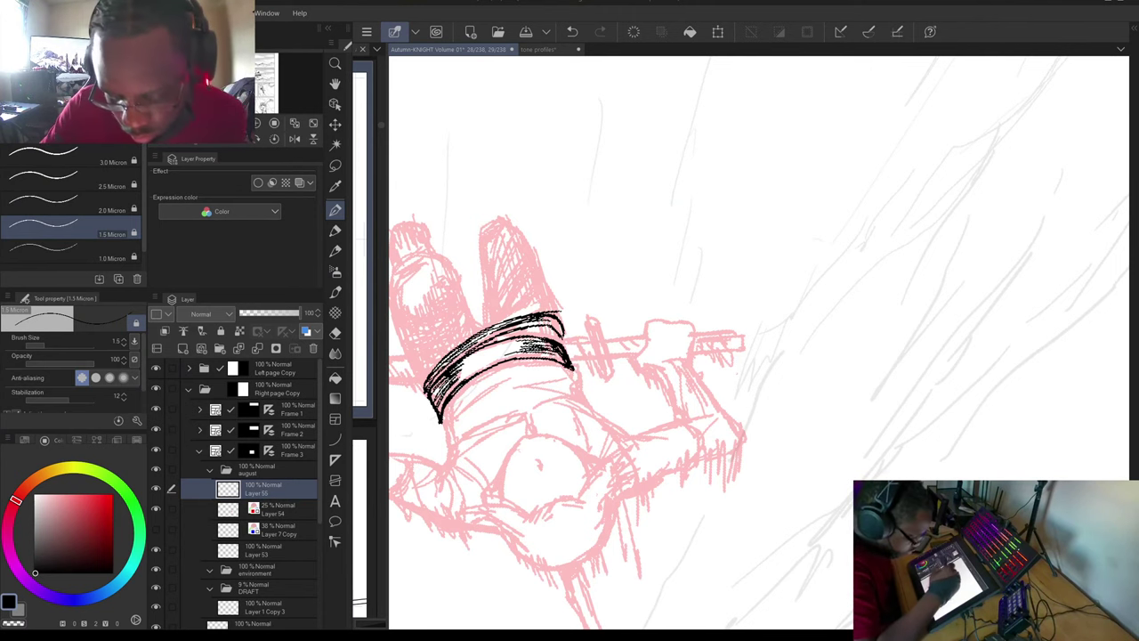
Ink both sides of the torso above the sash and short neckline marks below the chin, switching to the 3.0 Micron pen.
drag(580, 371, 581, 387)
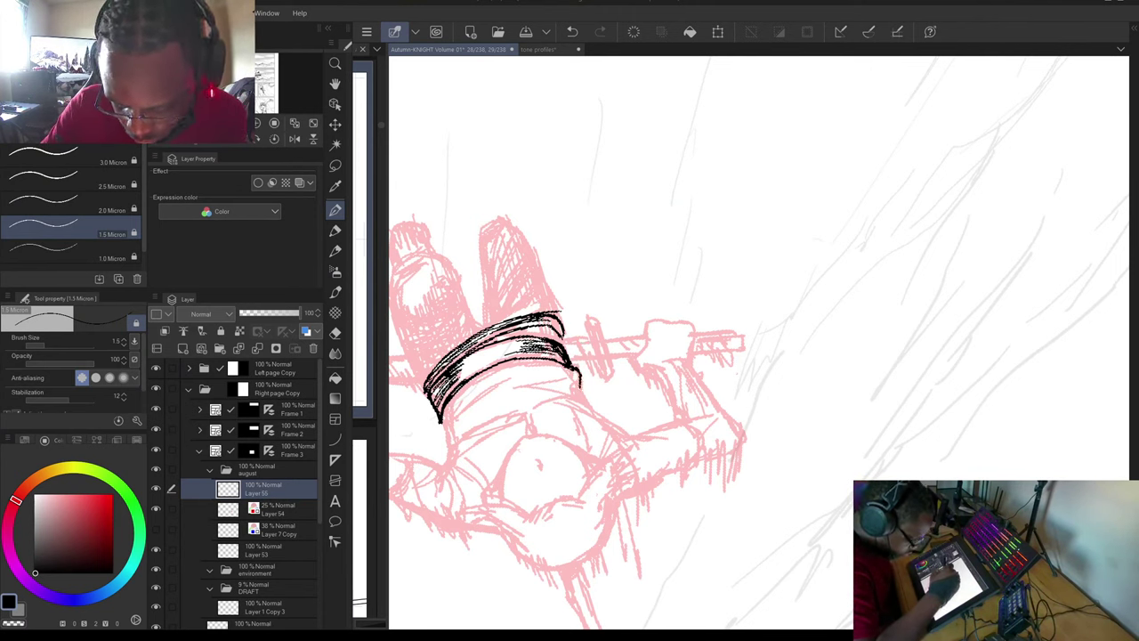
click(123, 151)
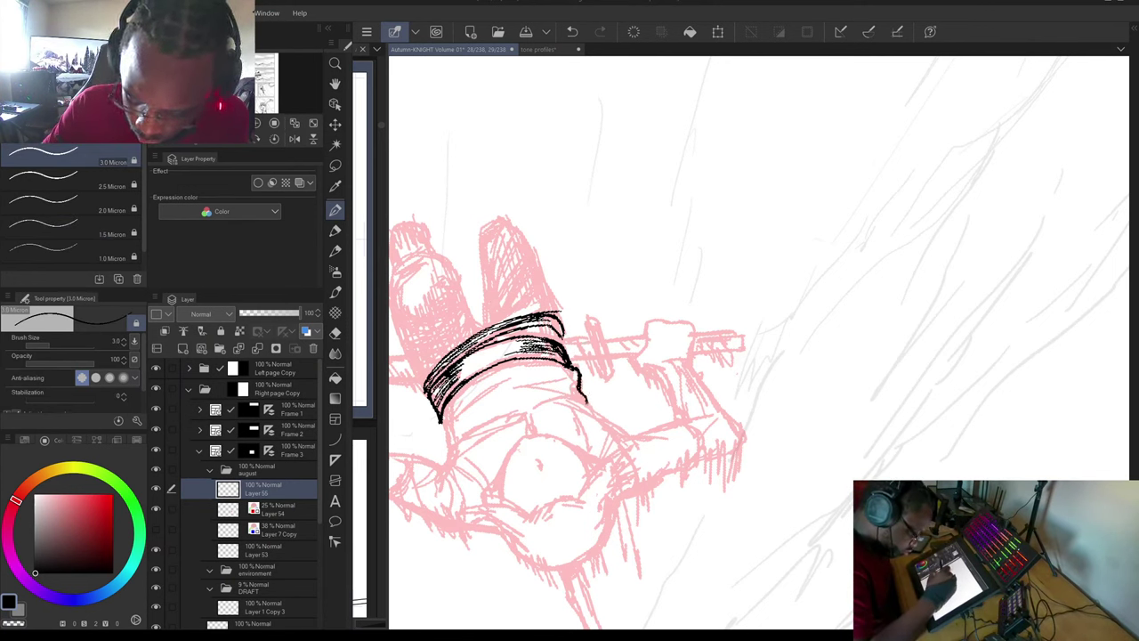
drag(591, 408, 618, 436)
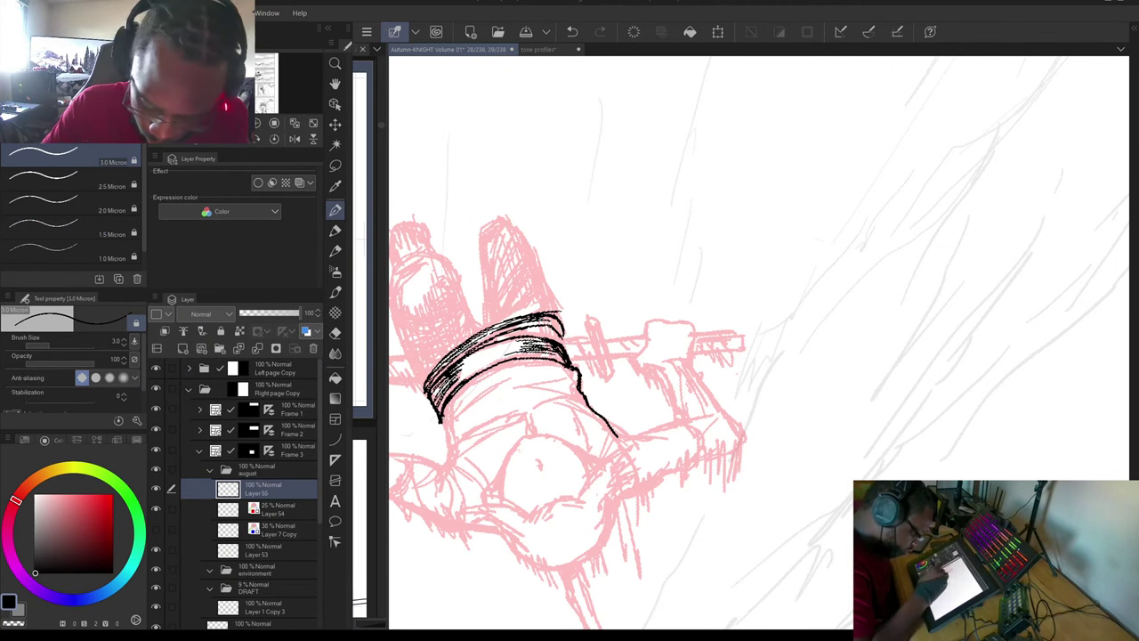
mouse_move(440, 414)
mouse_down()
mouse_move(451, 465)
mouse_move(450, 454)
mouse_up()
mouse_move(598, 417)
mouse_down()
mouse_move(565, 403)
mouse_move(534, 438)
mouse_up()
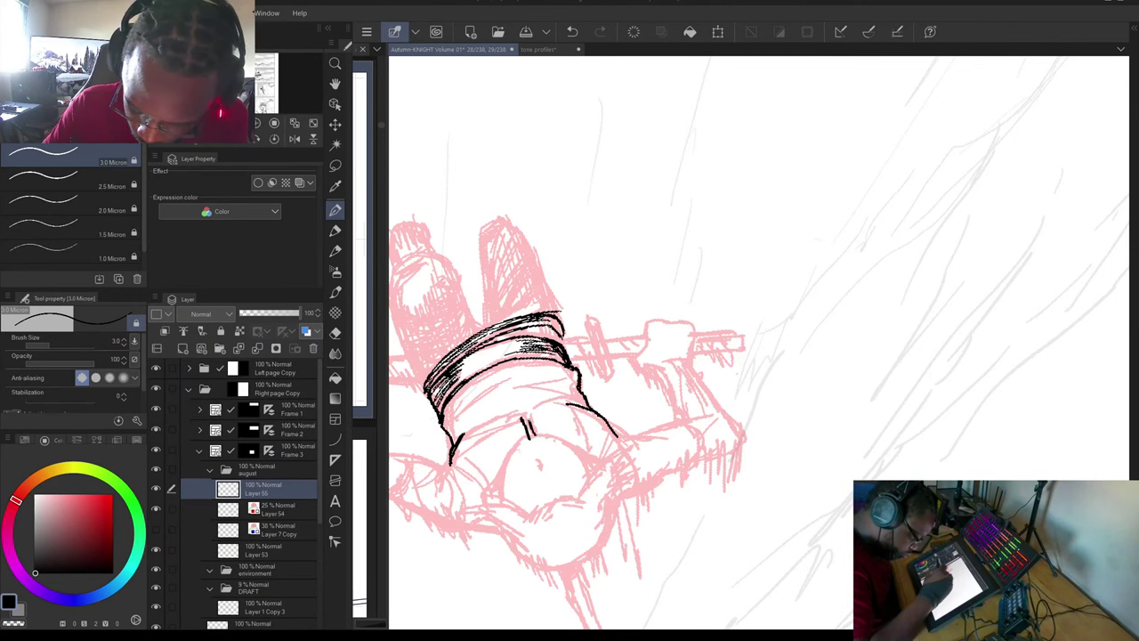
Outline the bent arm in black from the chest and shoulder around the elbow and forearm to the fist gripping the weapon.
mouse_move(668, 338)
mouse_down()
mouse_move(540, 318)
mouse_move(545, 222)
mouse_up()
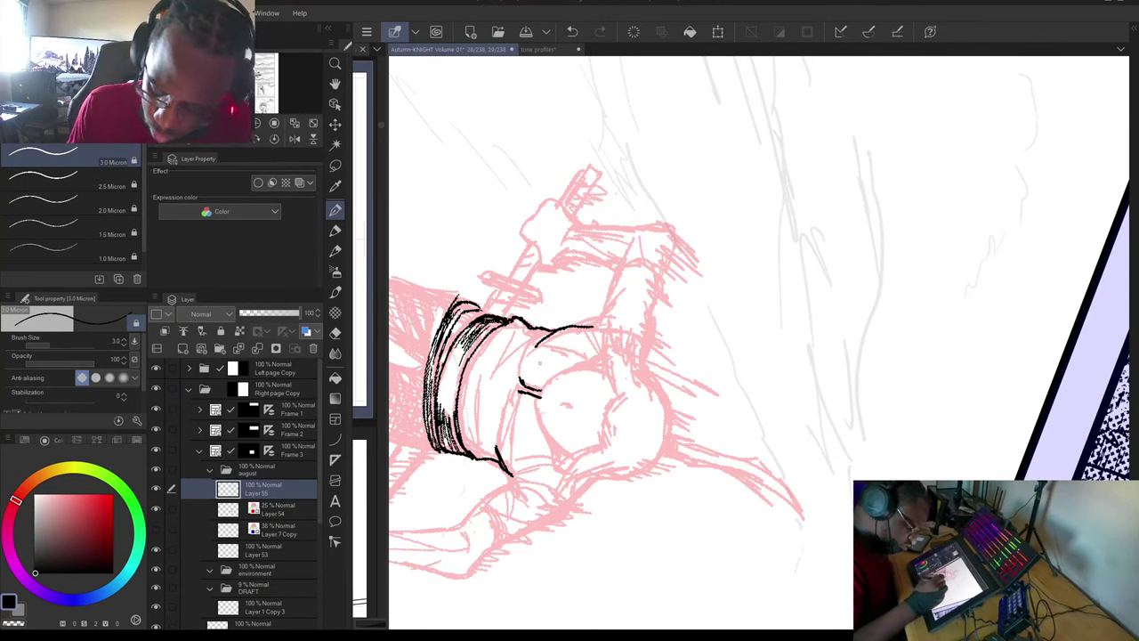
mouse_move(541, 351)
mouse_down()
mouse_move(547, 340)
mouse_move(528, 362)
mouse_move(619, 305)
mouse_move(601, 348)
mouse_move(659, 310)
mouse_move(648, 354)
mouse_up()
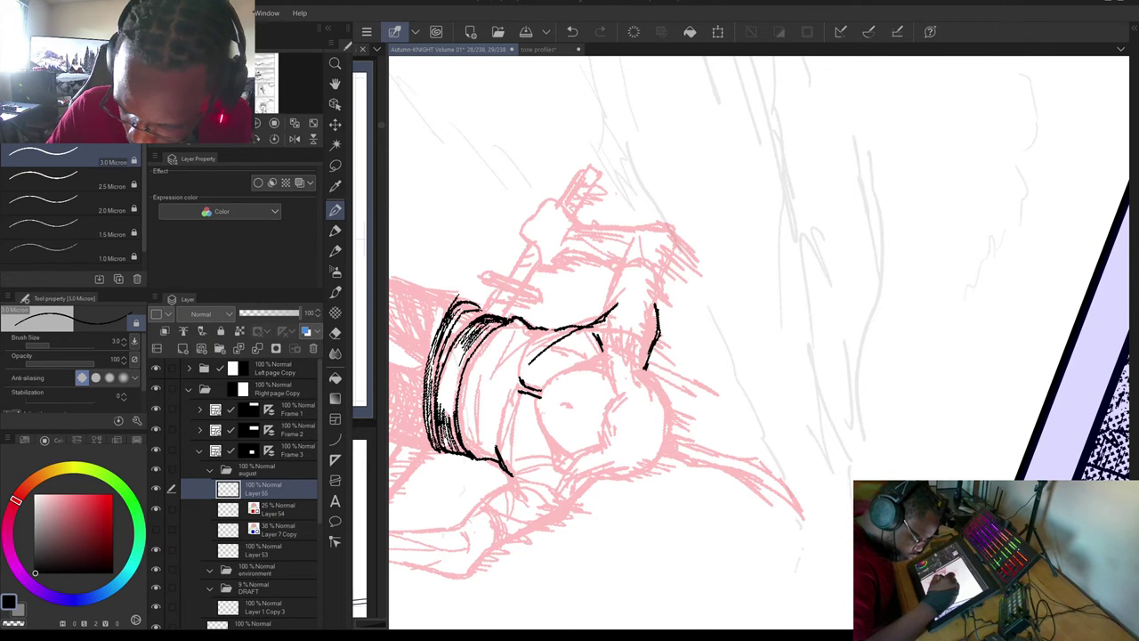
mouse_move(662, 281)
mouse_down()
mouse_move(656, 311)
mouse_move(607, 297)
mouse_move(628, 260)
mouse_move(600, 319)
mouse_move(603, 309)
mouse_up()
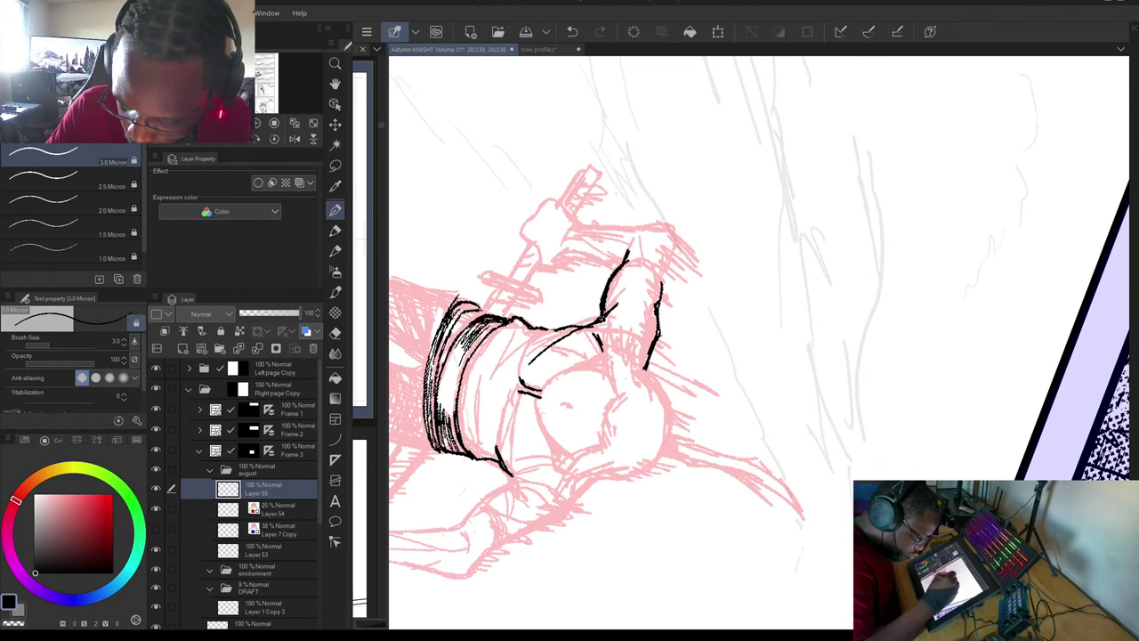
drag(664, 286, 677, 235)
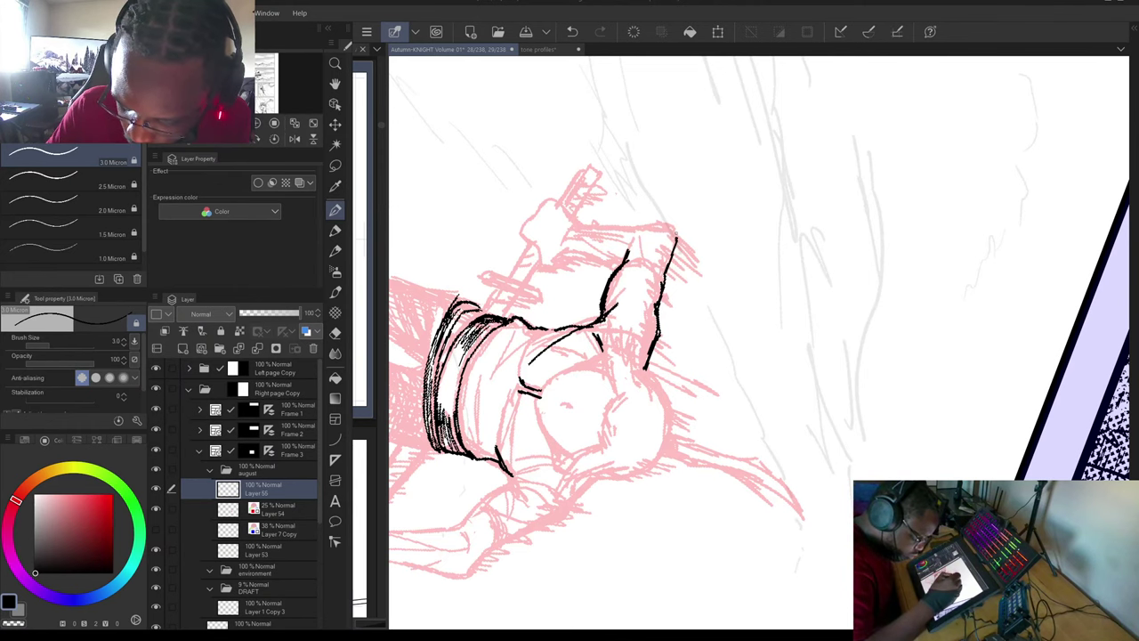
mouse_move(672, 187)
mouse_down()
mouse_move(693, 163)
mouse_move(534, 183)
mouse_move(419, 285)
mouse_move(481, 271)
mouse_move(501, 365)
mouse_move(533, 356)
mouse_move(527, 329)
mouse_move(478, 401)
mouse_move(534, 402)
mouse_up()
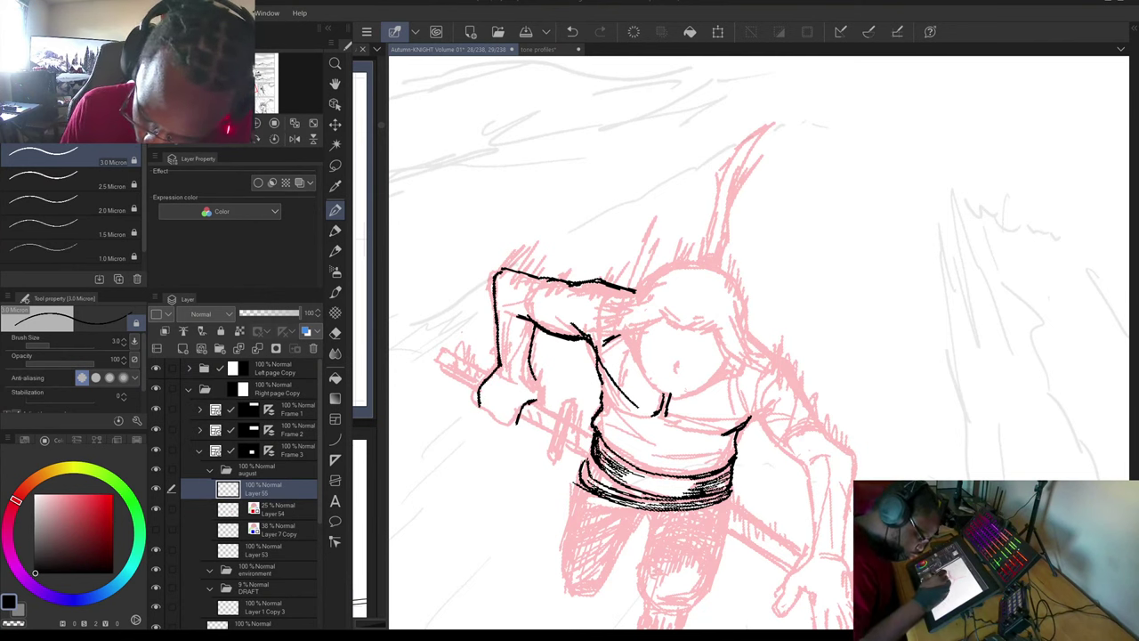
mouse_move(525, 351)
mouse_down()
mouse_move(538, 401)
mouse_move(516, 422)
mouse_up()
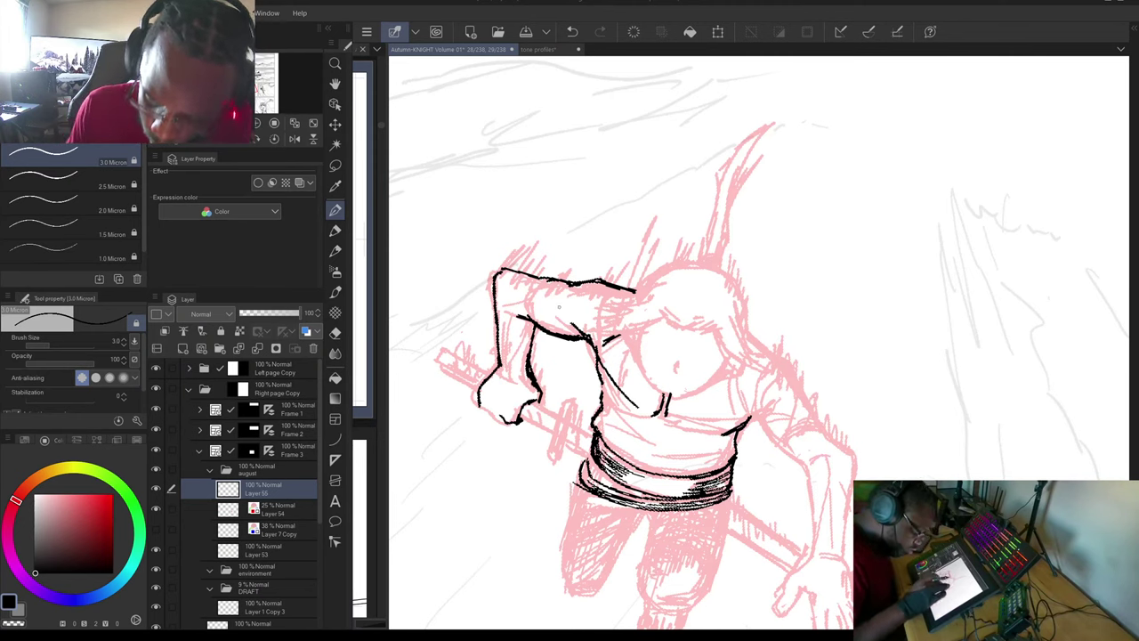
Ink the weapon shaft on both sides of the gripping fist, including its short squared-off end.
drag(559, 307, 412, 449)
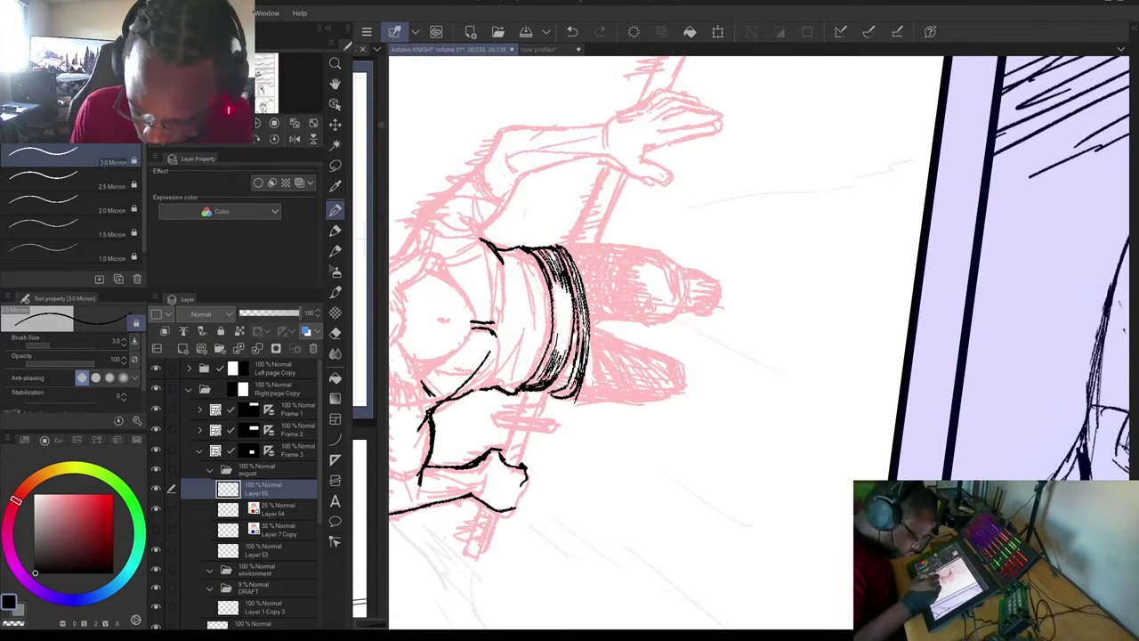
mouse_move(512, 429)
mouse_down()
mouse_move(502, 454)
mouse_move(522, 464)
mouse_up()
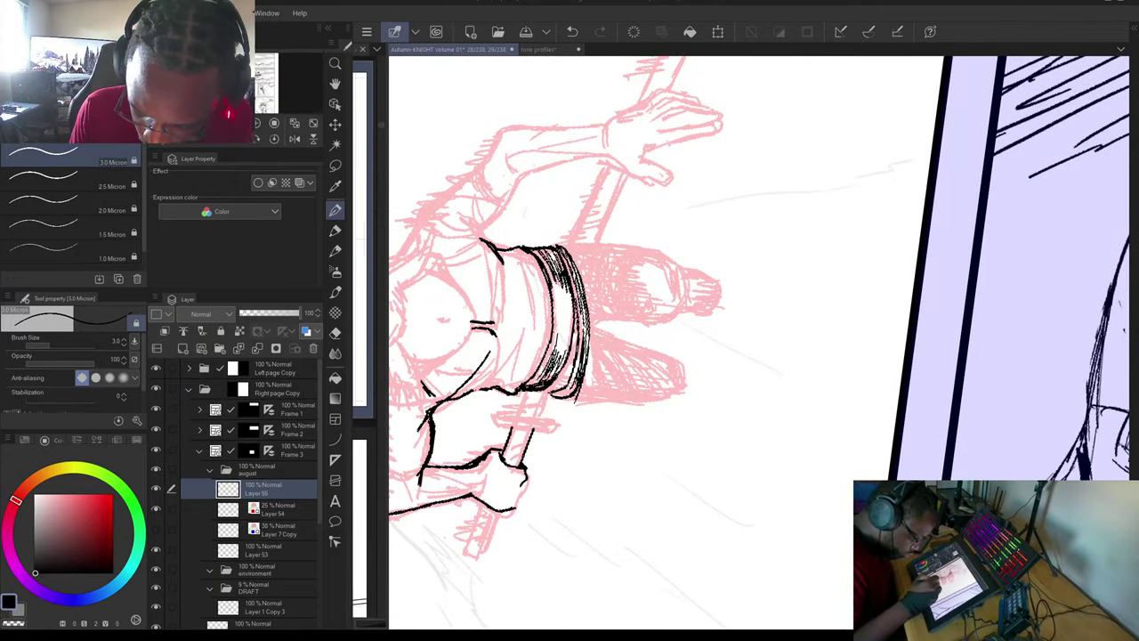
mouse_move(486, 501)
mouse_down()
mouse_move(465, 554)
mouse_move(488, 550)
mouse_move(471, 551)
mouse_up()
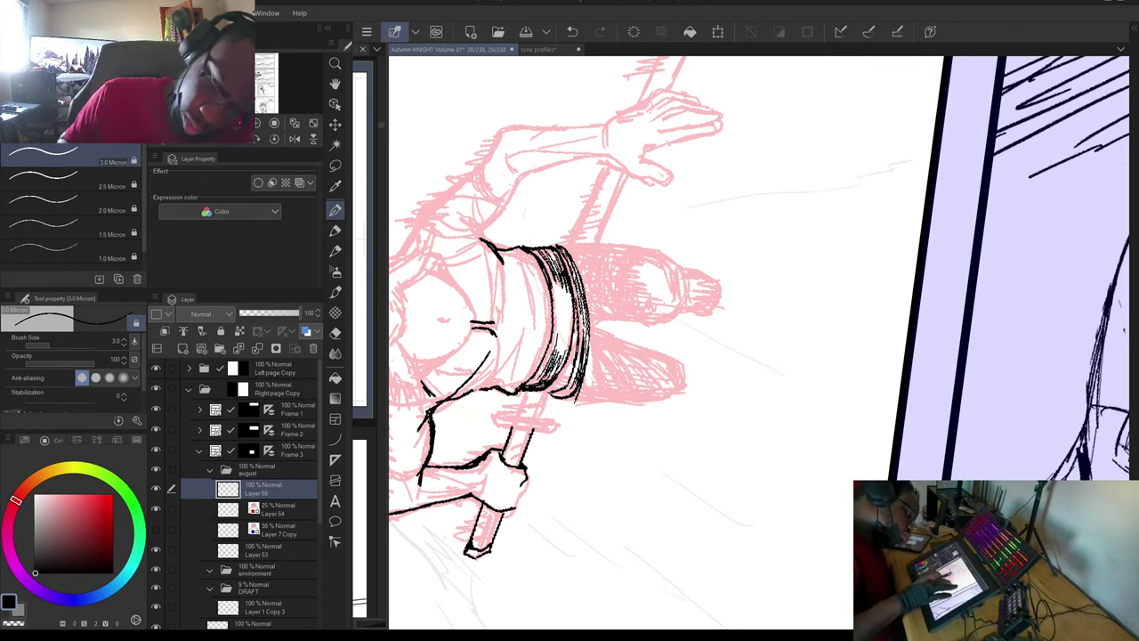
drag(534, 356, 689, 338)
mouse_move(677, 285)
mouse_down()
mouse_move(581, 338)
mouse_move(547, 392)
mouse_up()
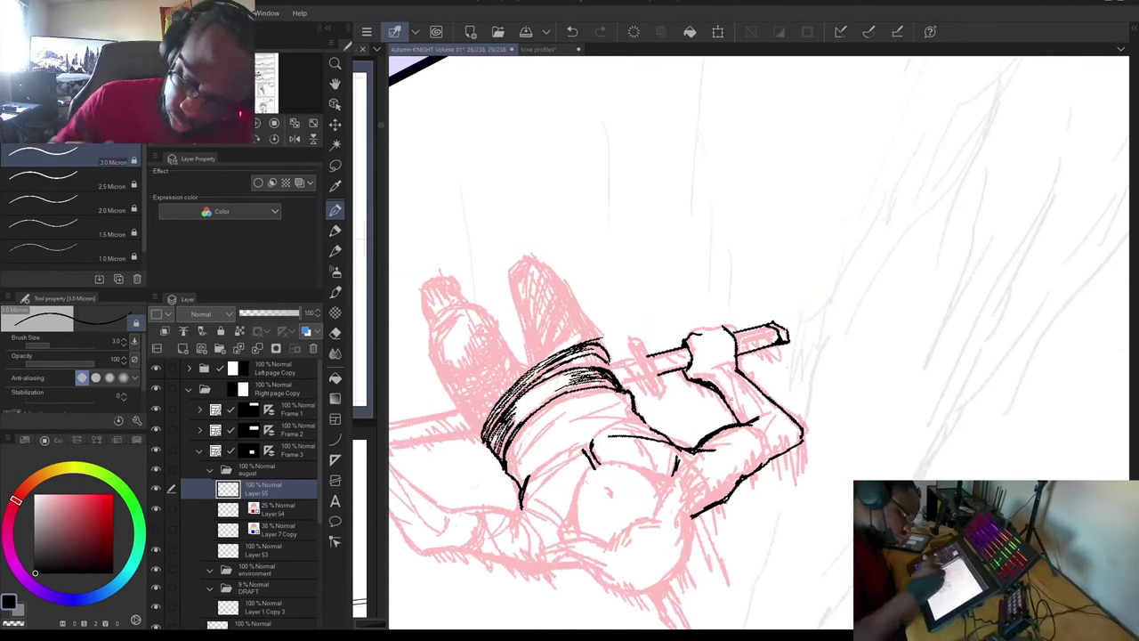
Outline both short foreshortened legs in black from the sash down to their rounded ends.
drag(478, 311, 513, 359)
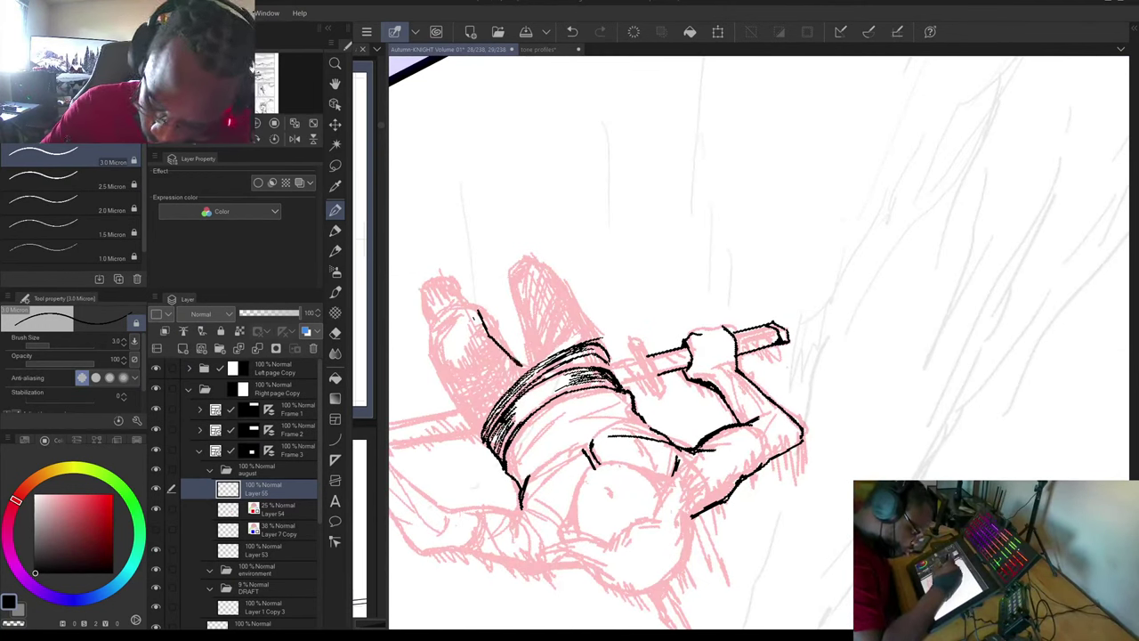
mouse_move(433, 353)
mouse_down()
mouse_move(484, 435)
mouse_move(438, 372)
mouse_up()
mouse_move(429, 328)
mouse_down()
mouse_move(444, 383)
mouse_move(435, 329)
mouse_up()
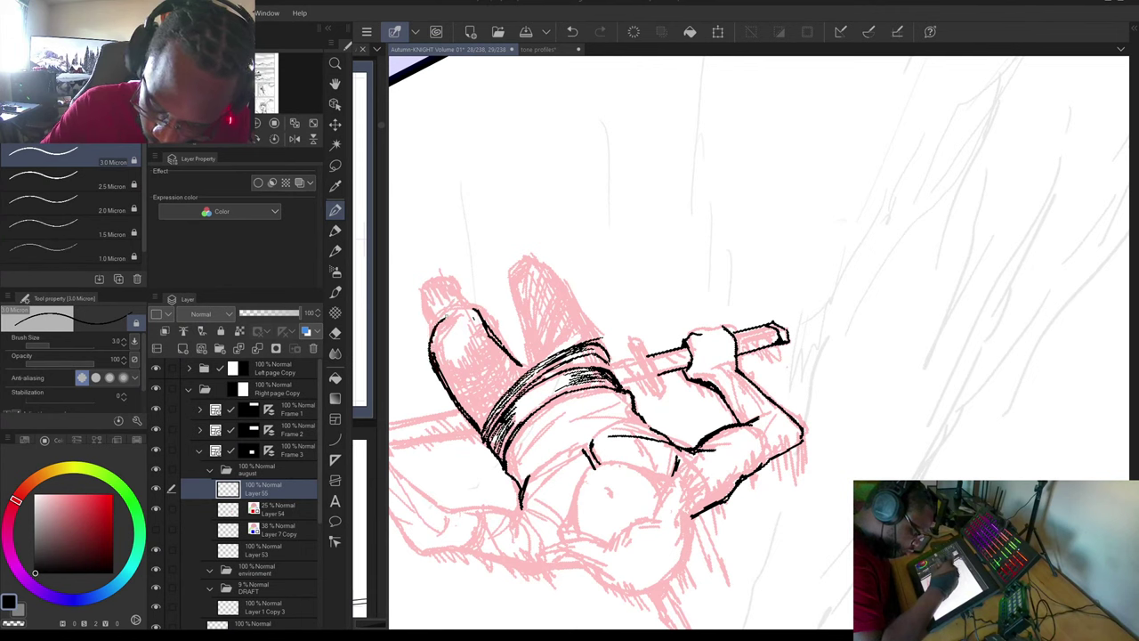
drag(529, 366, 513, 287)
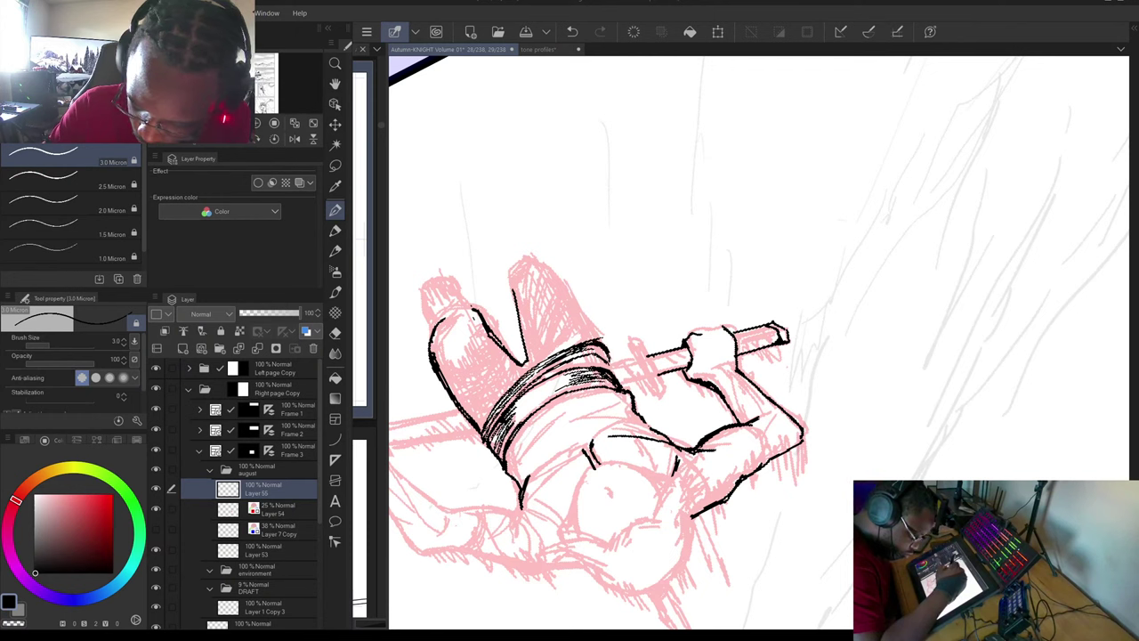
drag(565, 278, 597, 338)
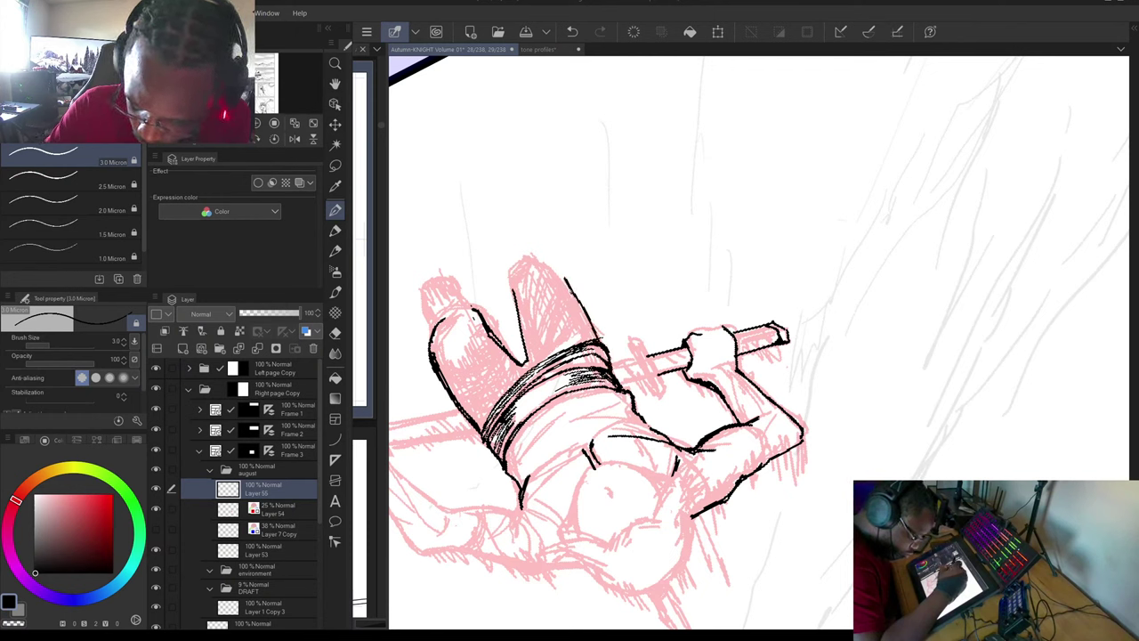
mouse_move(511, 294)
mouse_down()
mouse_move(529, 261)
mouse_move(566, 284)
mouse_up()
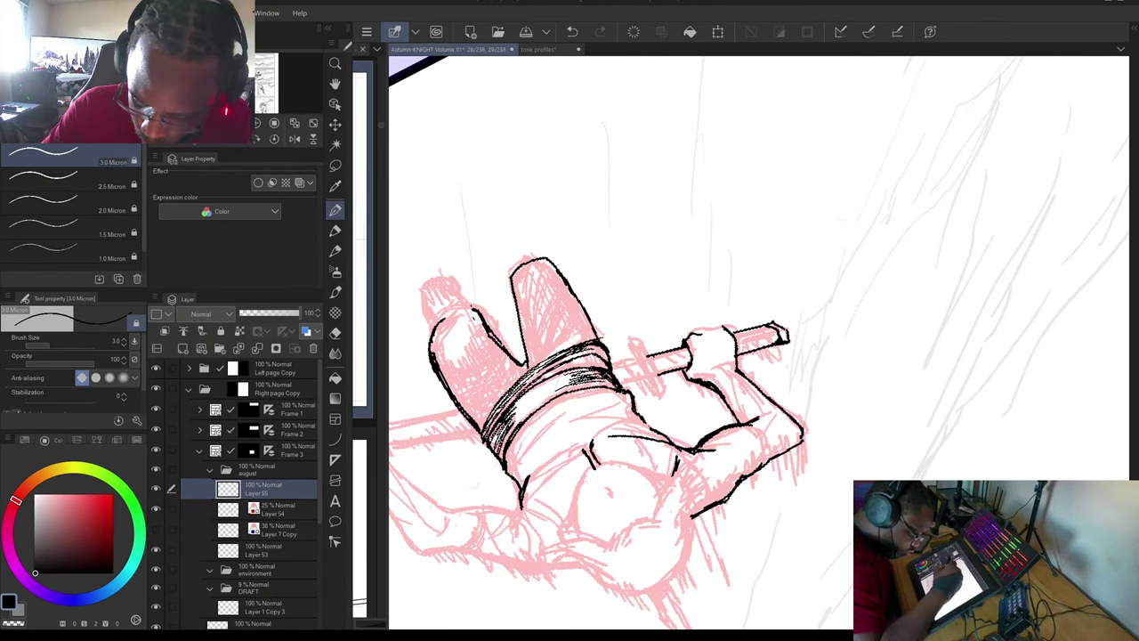
Ink a pointed fold shadow and dense black hatching along the inner side of the leg nearer the gripping fist.
mouse_move(782, 334)
mouse_down()
mouse_move(645, 477)
mouse_move(582, 389)
mouse_move(561, 453)
mouse_up()
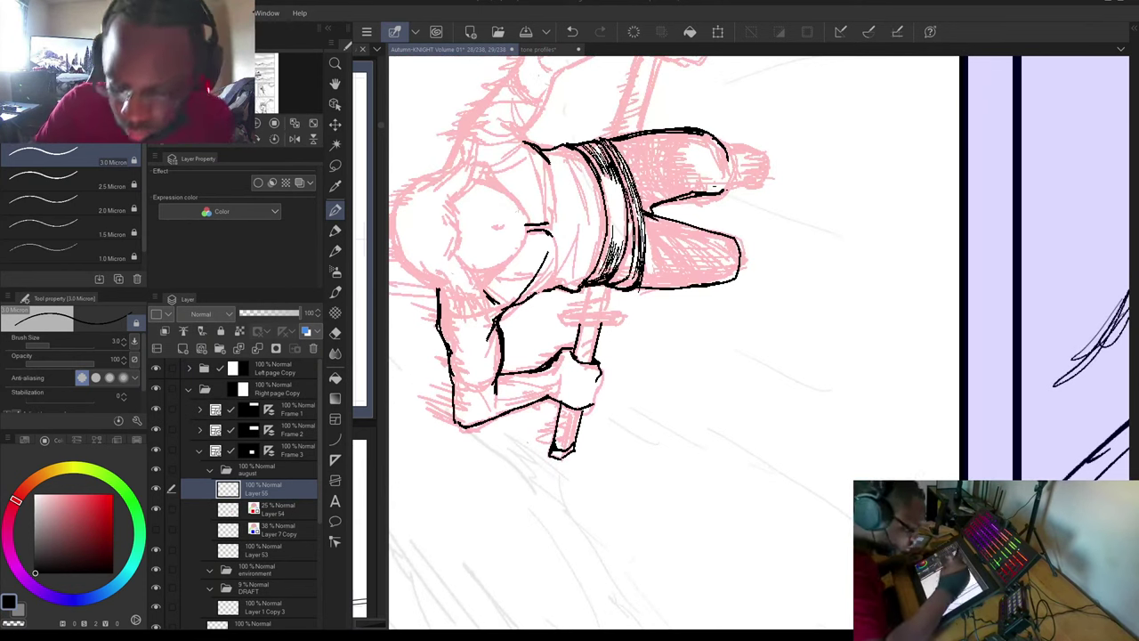
drag(654, 215, 671, 274)
drag(674, 233, 670, 267)
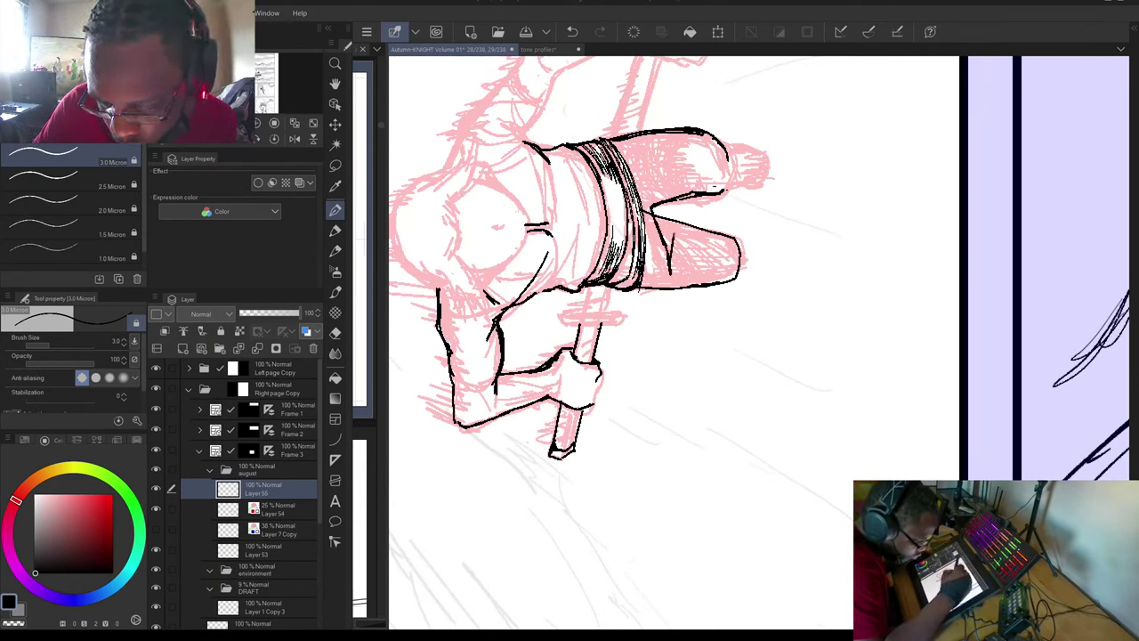
mouse_move(655, 217)
mouse_down()
mouse_move(669, 249)
mouse_move(737, 238)
mouse_move(690, 258)
mouse_move(698, 331)
mouse_up()
drag(700, 260, 703, 333)
drag(703, 289, 701, 338)
drag(703, 280, 709, 327)
mouse_move(712, 269)
mouse_down()
mouse_move(707, 322)
mouse_move(715, 316)
mouse_up()
drag(710, 267, 714, 329)
mouse_move(725, 306)
mouse_down()
mouse_move(718, 328)
mouse_move(700, 333)
mouse_up()
drag(698, 333, 695, 346)
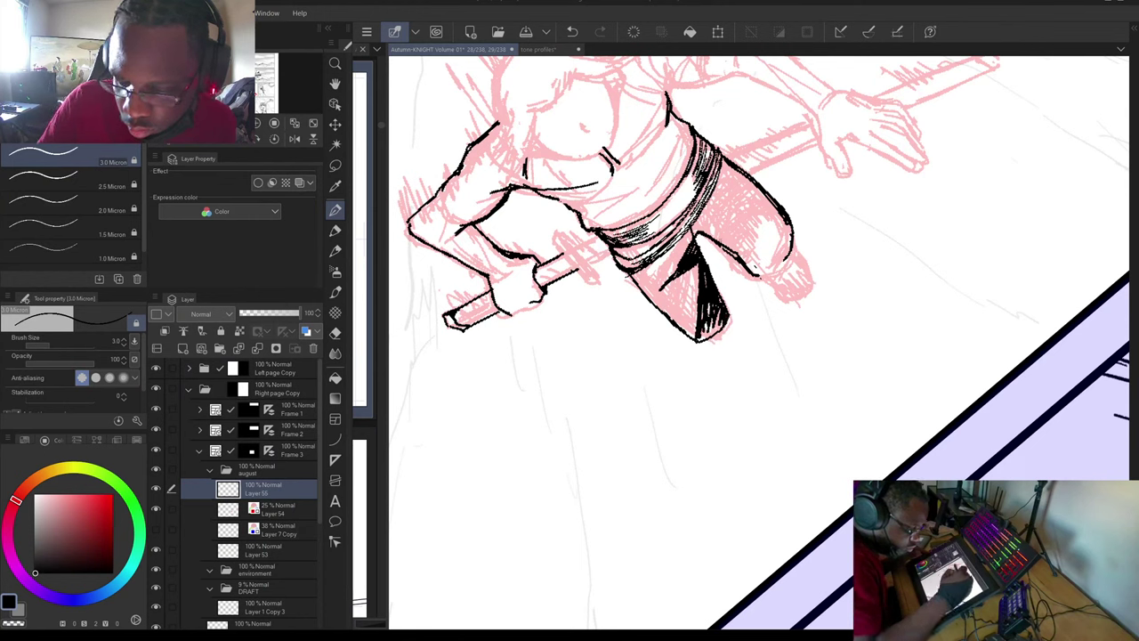
Outline the far leg's rounded knee patch, add a fold below the sash, and fill the thigh and hatched shadow solid black.
drag(742, 219, 732, 256)
mouse_move(753, 202)
mouse_down()
mouse_move(732, 223)
mouse_move(769, 196)
mouse_move(789, 245)
mouse_move(753, 277)
mouse_move(773, 272)
mouse_move(787, 237)
mouse_move(738, 252)
mouse_up()
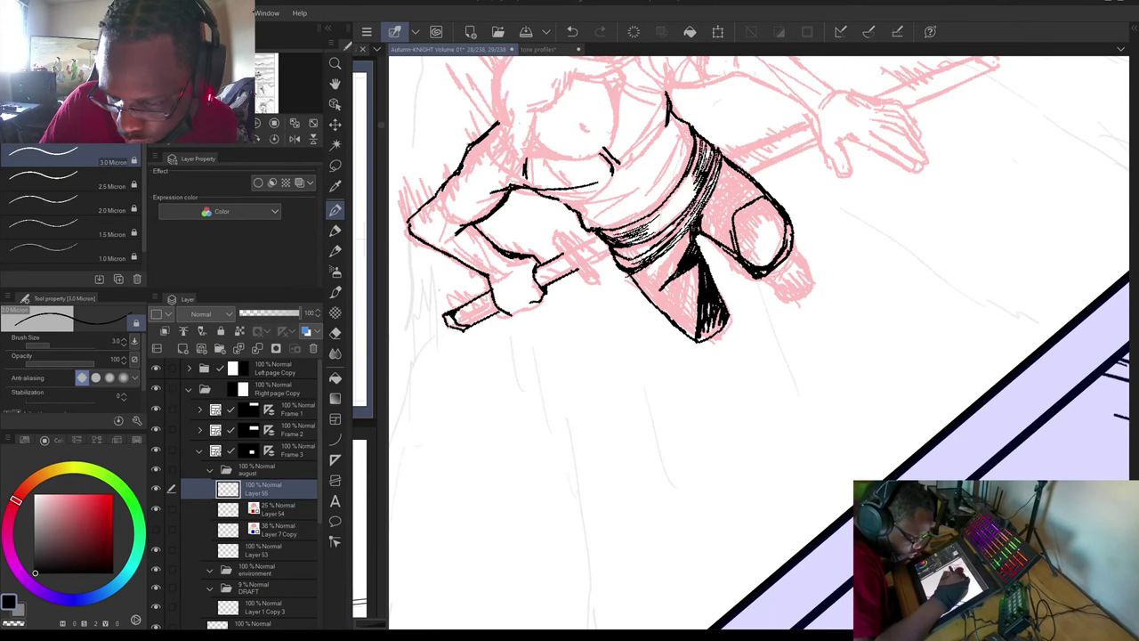
drag(645, 281, 664, 257)
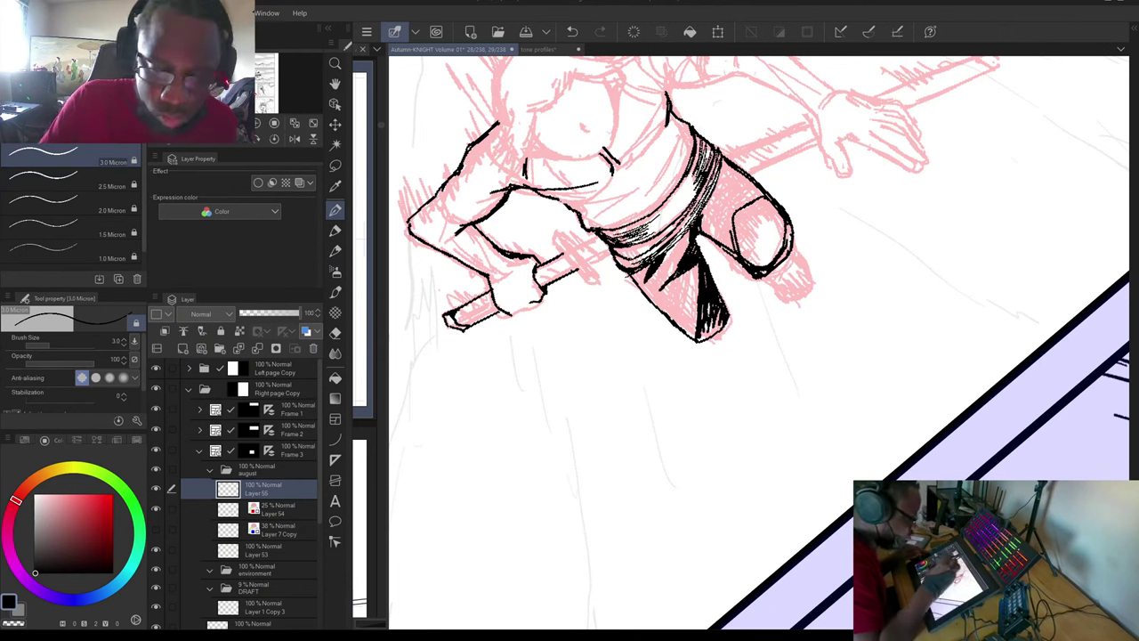
click(335, 333)
click(335, 378)
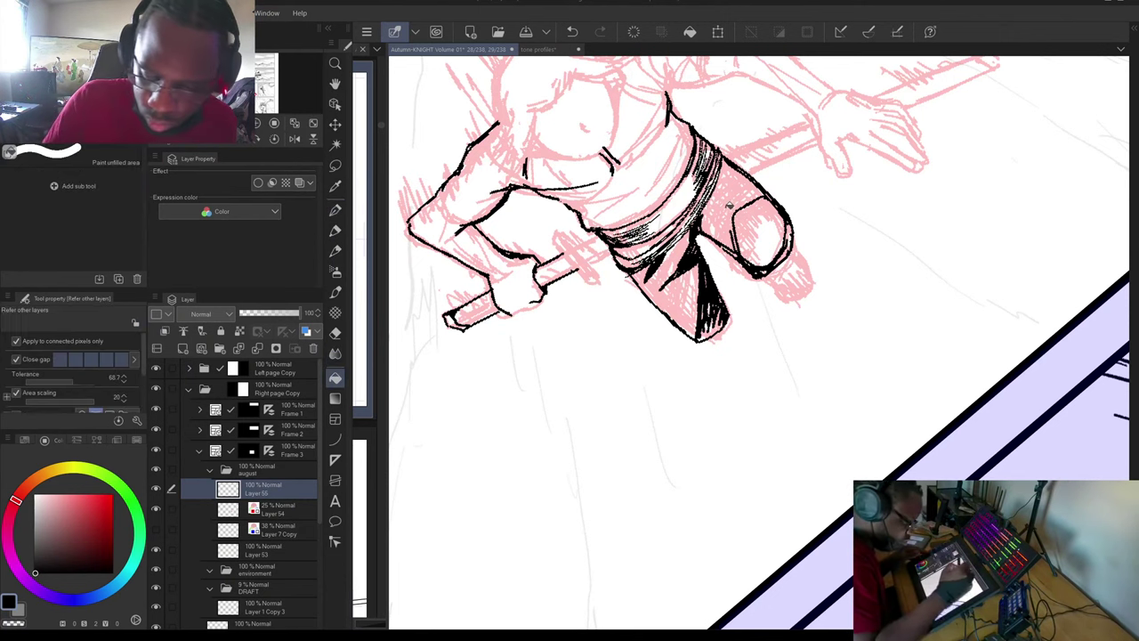
click(734, 196)
click(790, 231)
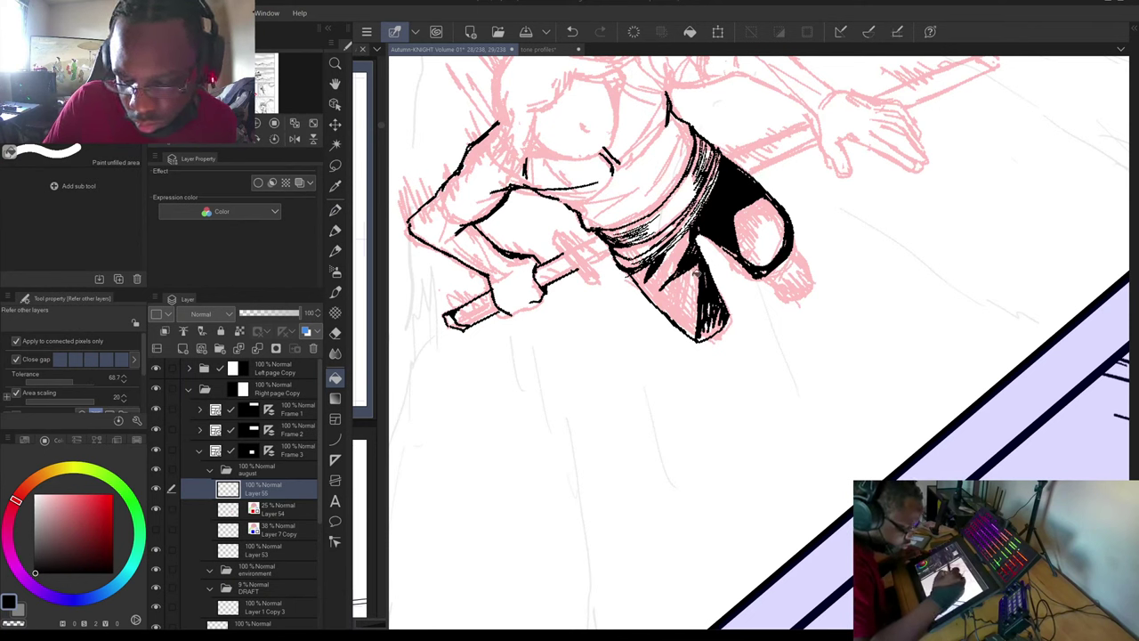
click(716, 322)
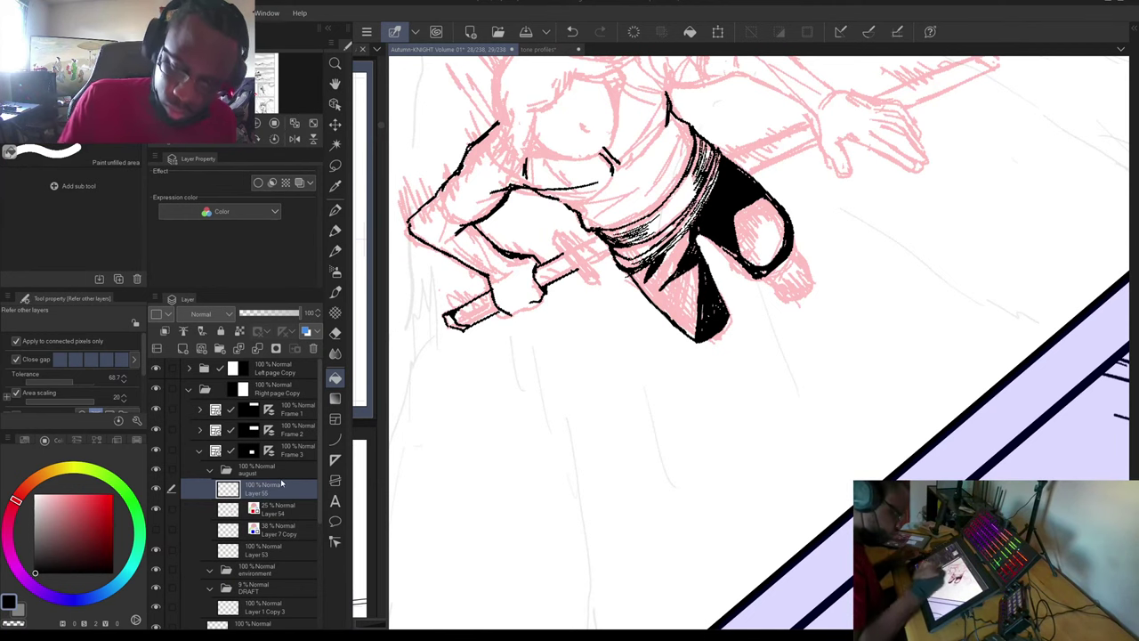
Examine the inked legs against the torso and draft from several canvas angles.
key(minus)
mouse_move(690, 298)
mouse_down()
mouse_move(822, 139)
mouse_move(784, 217)
mouse_move(708, 258)
mouse_up()
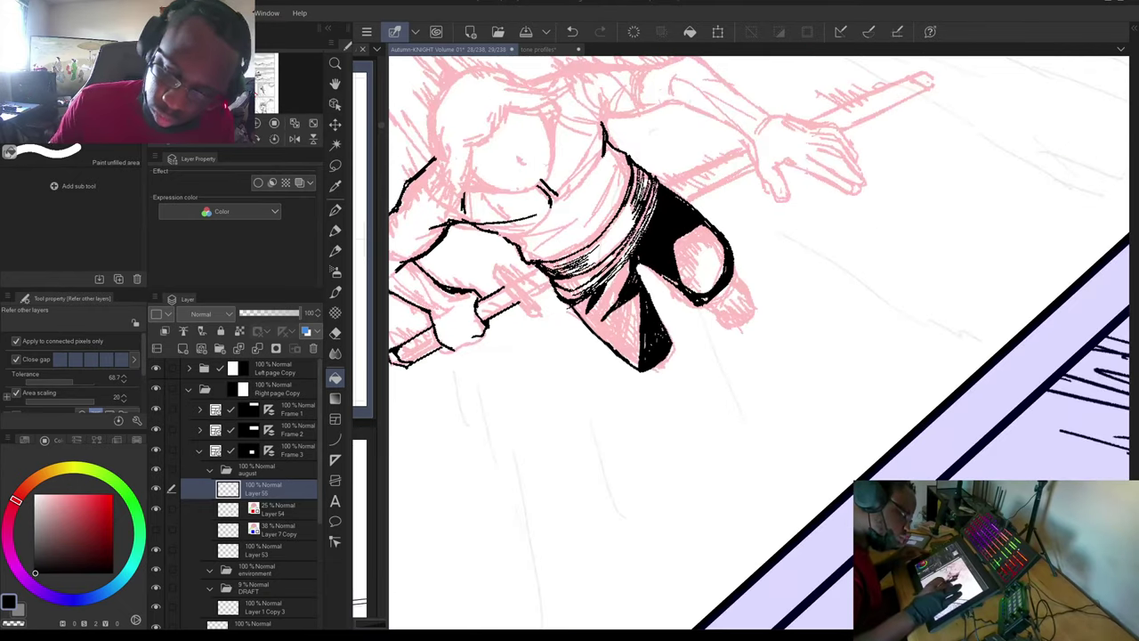
key(-)
key(-)
key(-)
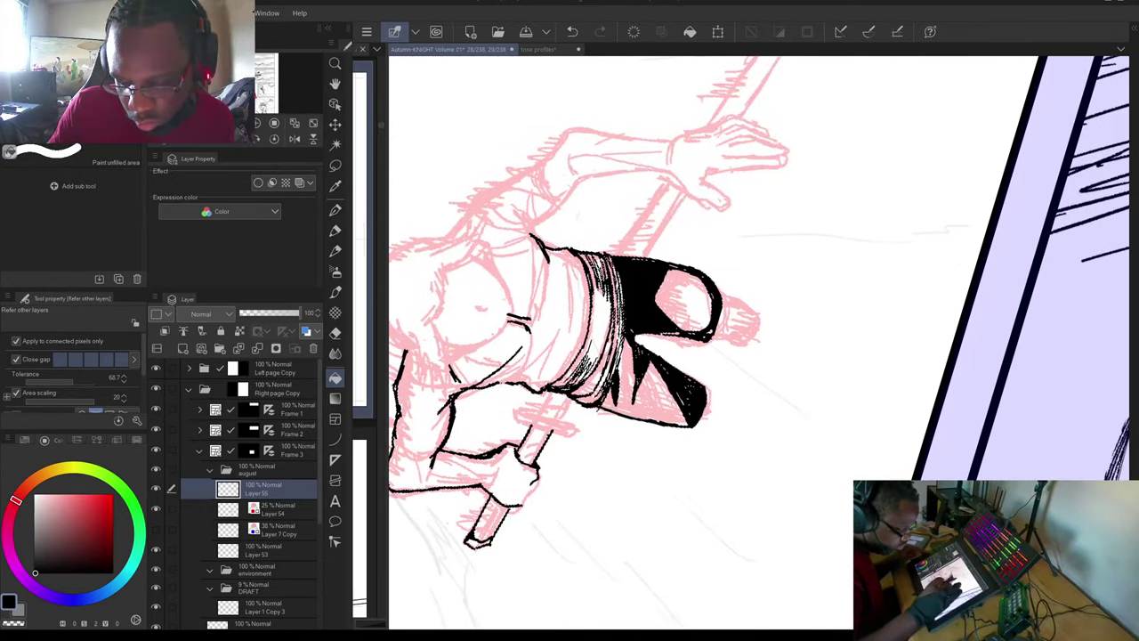
key(-)
key(-)
key(-)
key(-)
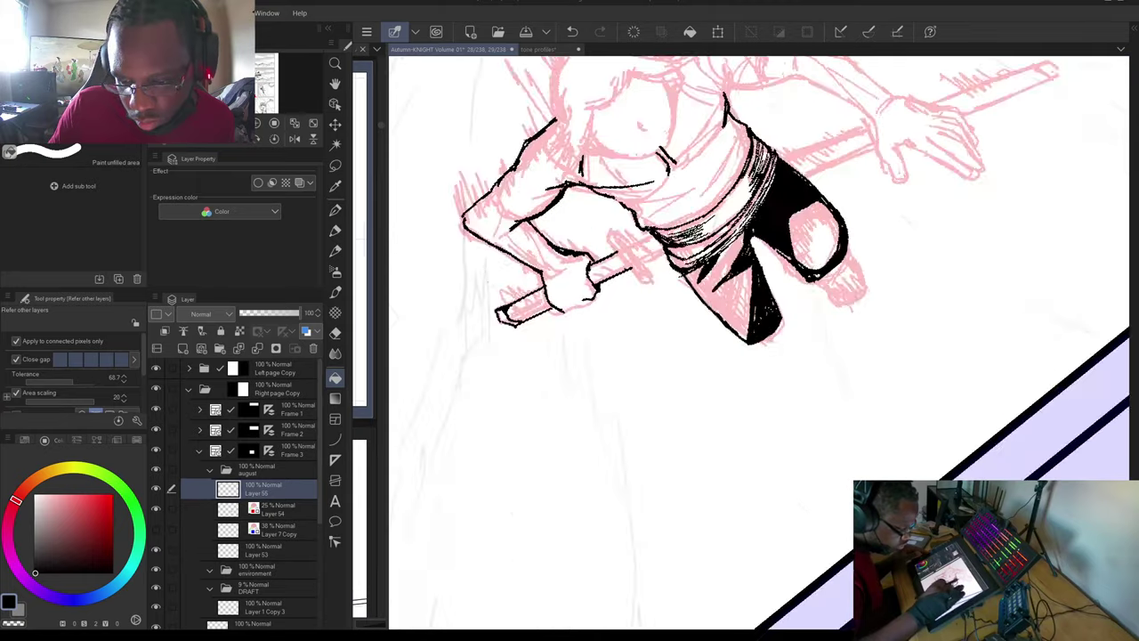
drag(752, 236, 519, 313)
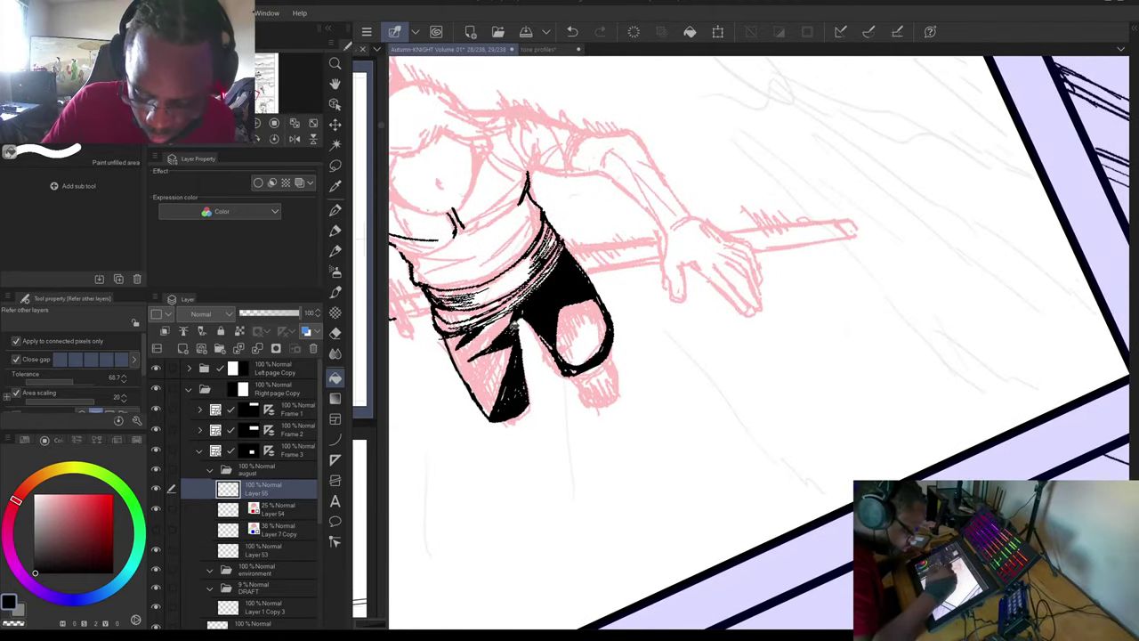
mouse_move(515, 299)
mouse_down()
mouse_move(699, 263)
mouse_move(808, 263)
mouse_move(737, 259)
mouse_up()
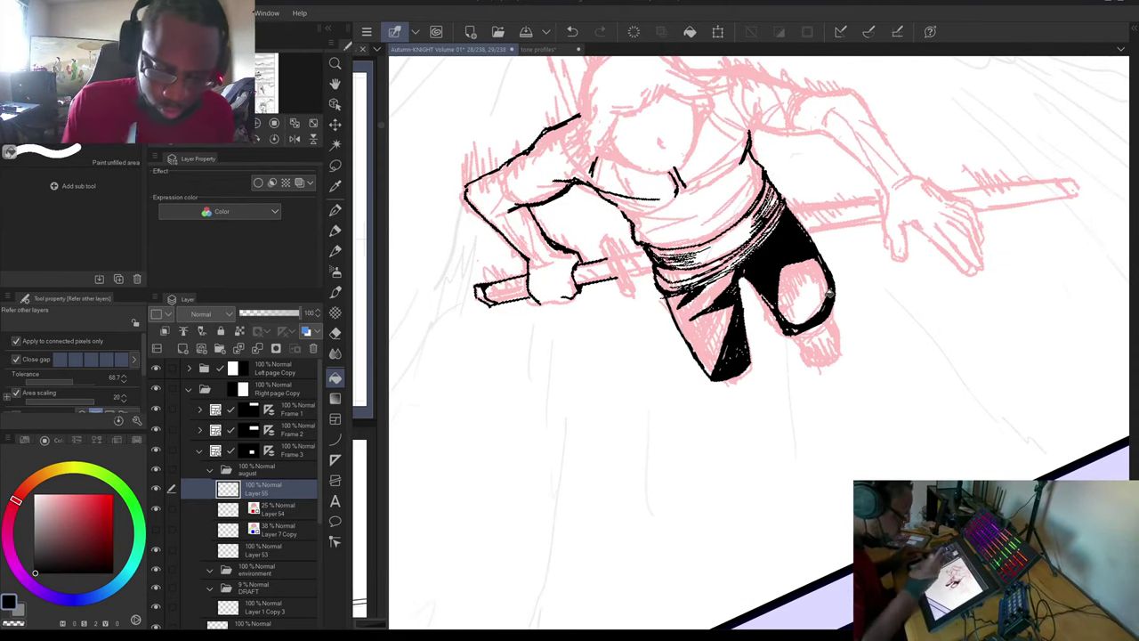
Erase the lower ends of both inked legs, keeping the black areas just below the sash.
key(p)
key(ctrl+z)
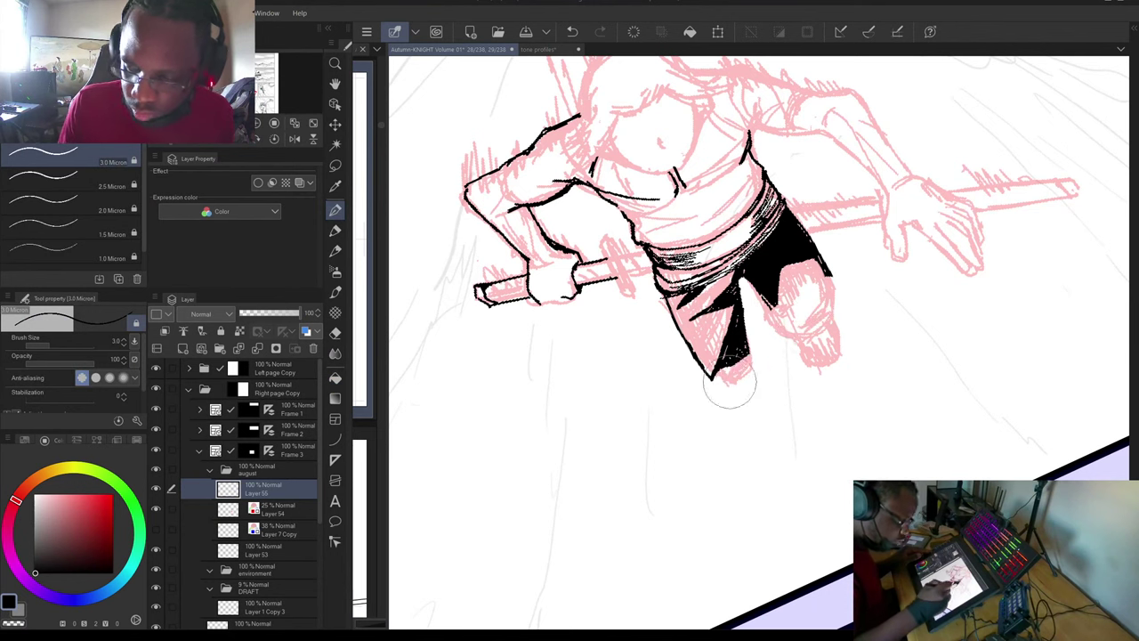
mouse_move(730, 389)
mouse_down()
mouse_move(788, 298)
mouse_move(818, 280)
mouse_up()
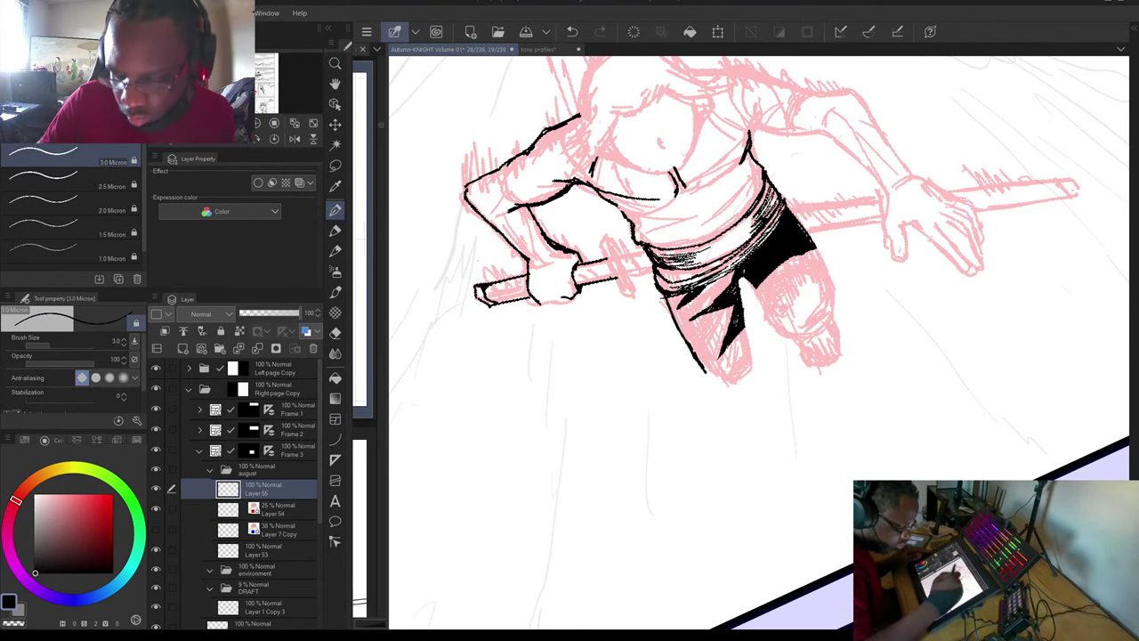
Try longer straight outlines for both legs, extending their sides past the draft's rounded ends.
drag(744, 325, 753, 406)
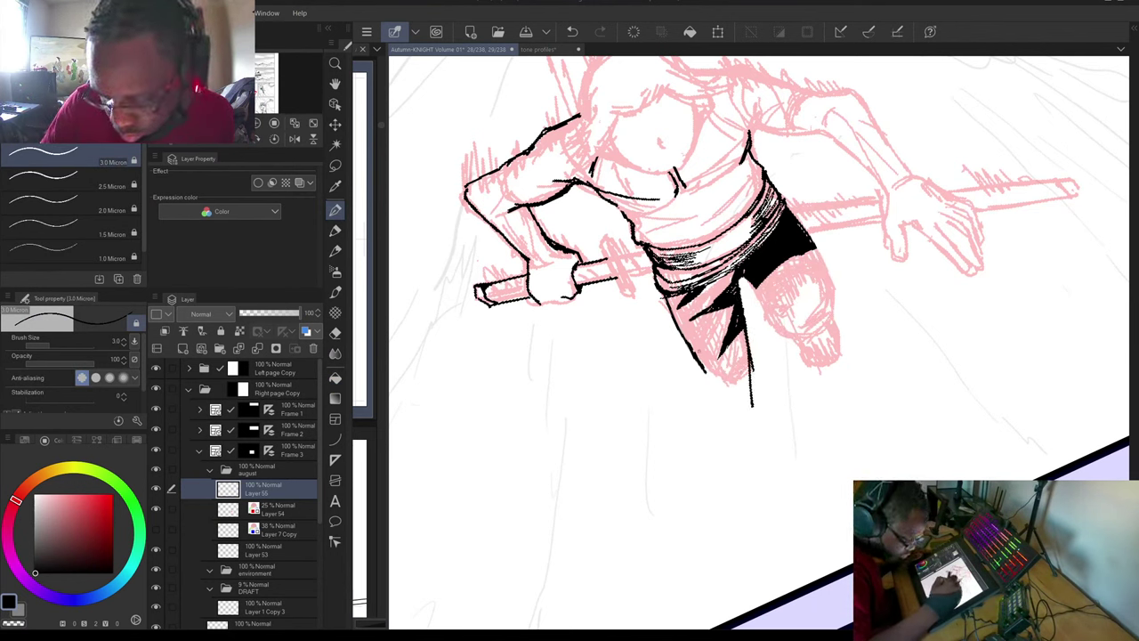
mouse_move(703, 369)
mouse_down()
mouse_move(718, 410)
mouse_move(756, 394)
mouse_up()
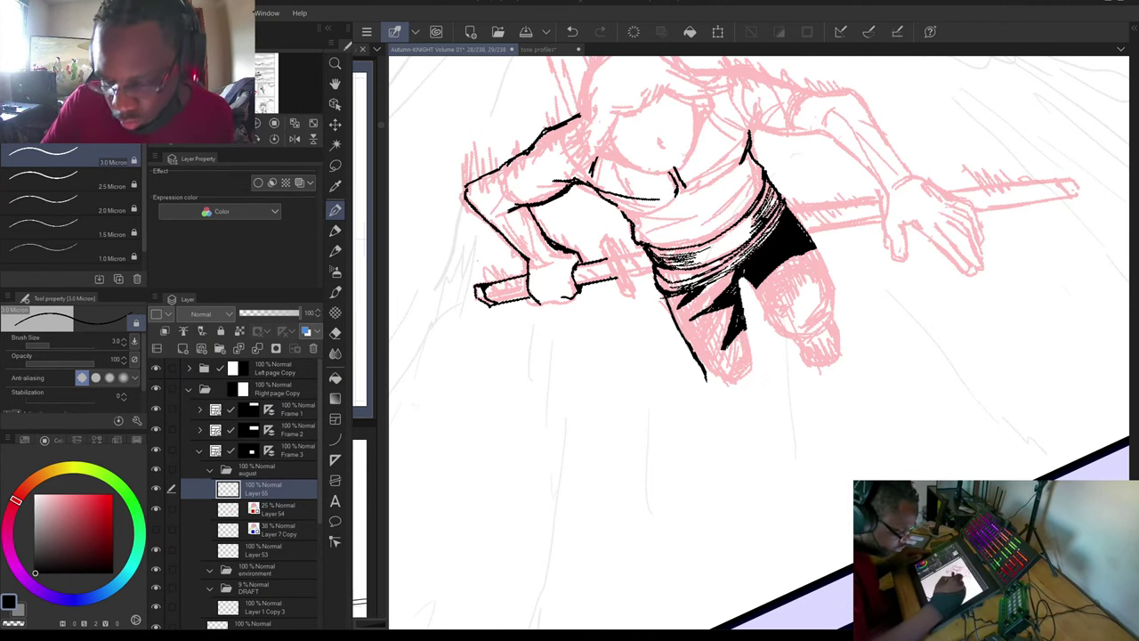
drag(737, 281, 755, 363)
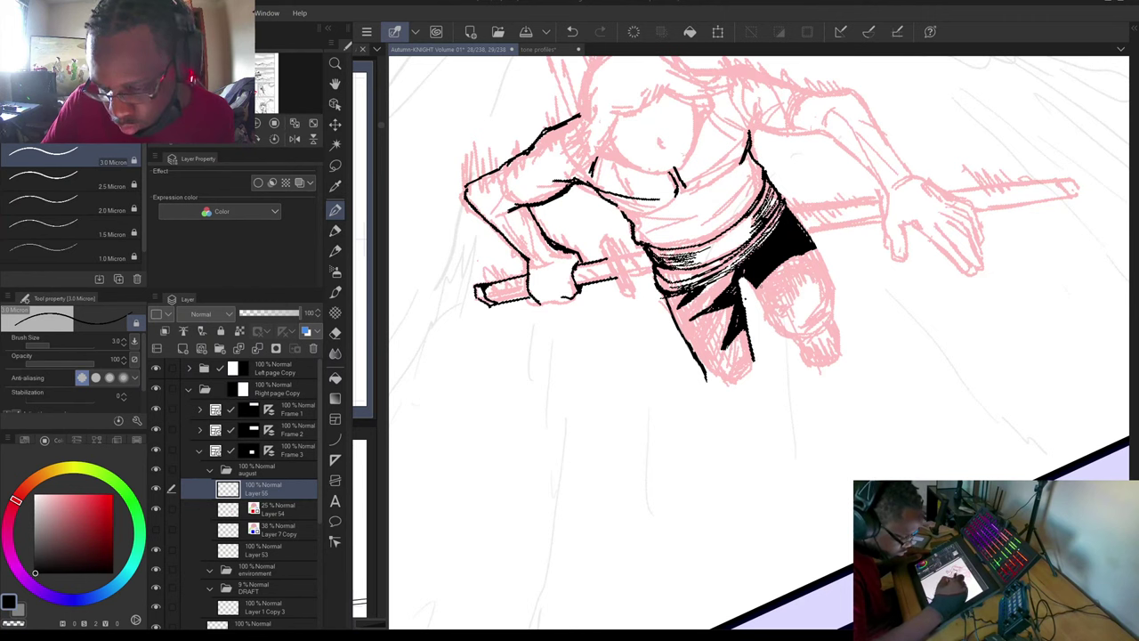
drag(745, 281, 815, 350)
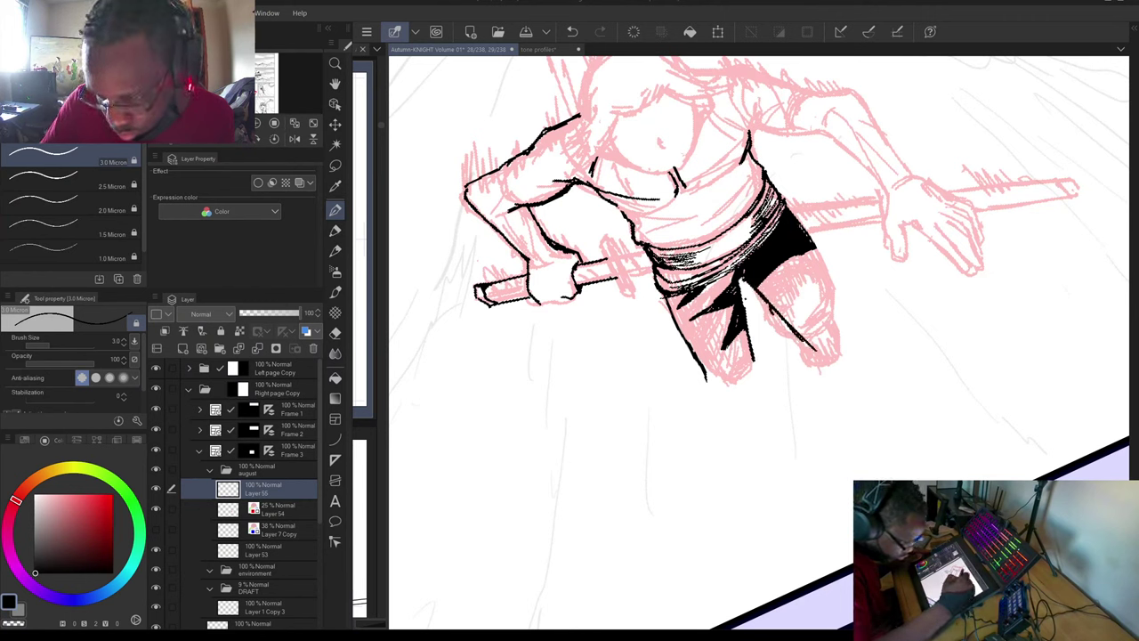
drag(811, 251, 861, 327)
drag(753, 361, 763, 389)
drag(700, 376, 721, 433)
drag(712, 397, 730, 447)
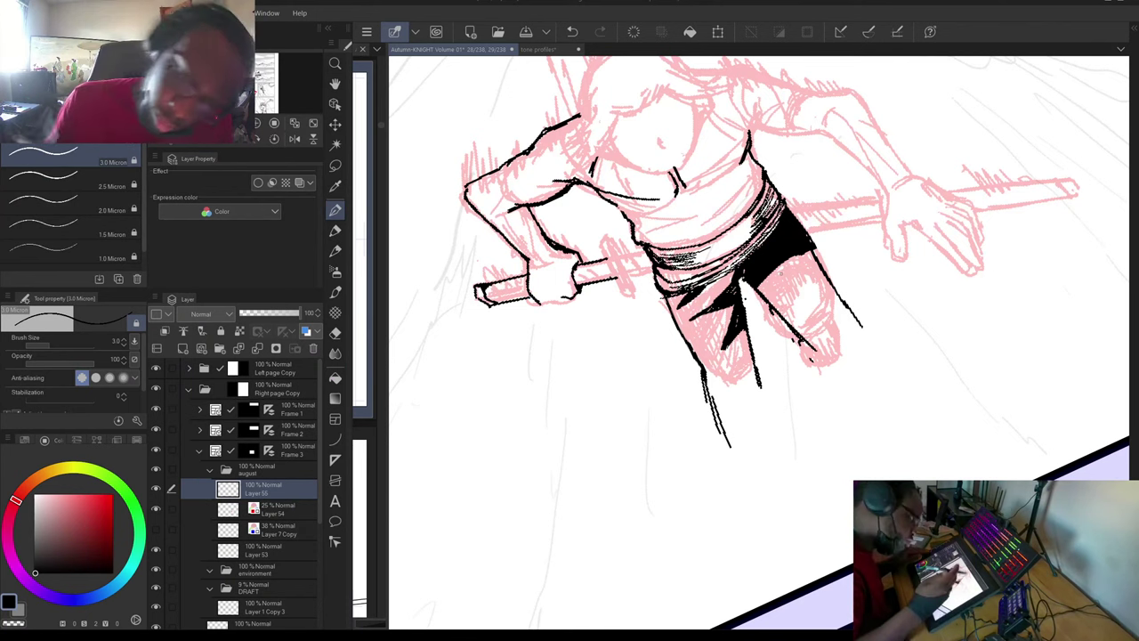
Erase the long leg outlines and most of the black leg shading back toward the sash.
mouse_move(781, 274)
mouse_down()
mouse_move(565, 370)
mouse_move(541, 483)
mouse_move(700, 345)
mouse_up()
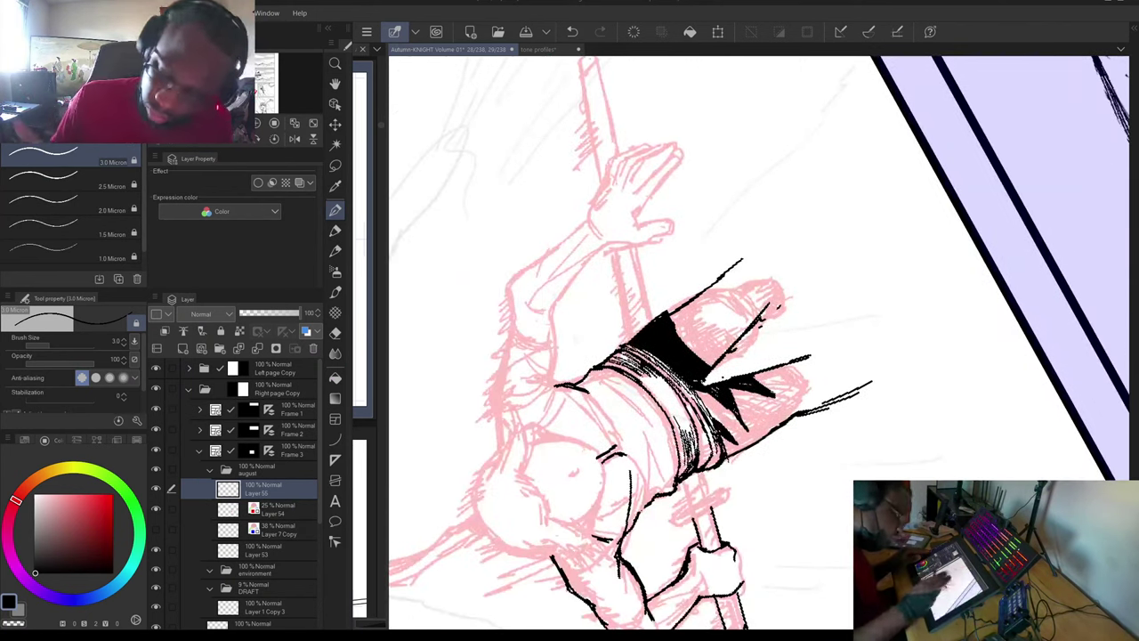
drag(826, 362, 806, 397)
mouse_move(829, 338)
mouse_down()
mouse_move(757, 459)
mouse_move(726, 376)
mouse_move(807, 398)
mouse_move(846, 428)
mouse_up()
mouse_move(771, 265)
mouse_down()
mouse_move(712, 338)
mouse_move(676, 338)
mouse_move(707, 369)
mouse_move(698, 384)
mouse_up()
Try long straight sides for the far leg running out from the sash, and erase them with the remaining black thigh shading.
drag(730, 299, 699, 381)
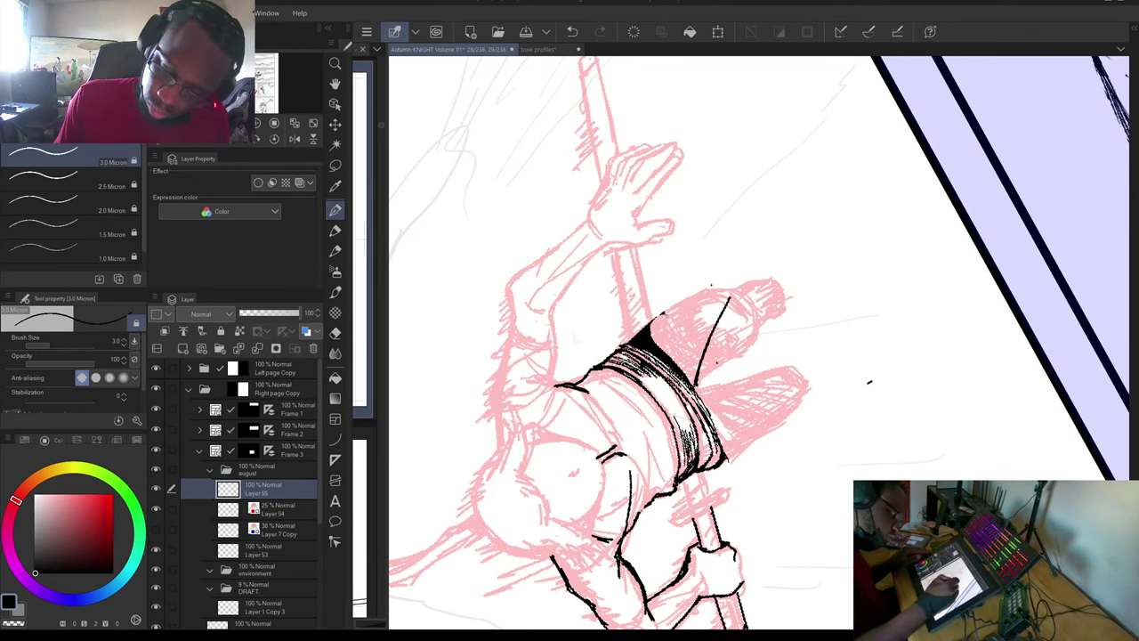
drag(665, 308, 721, 224)
key(ctrl+z)
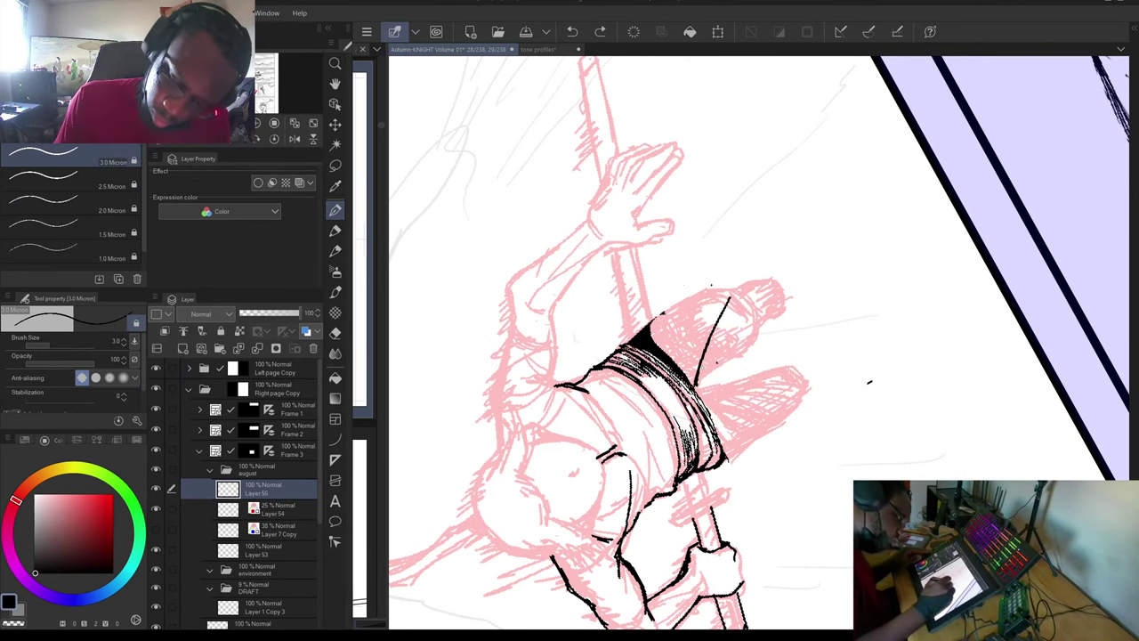
key(ctrl+z)
drag(696, 384, 707, 372)
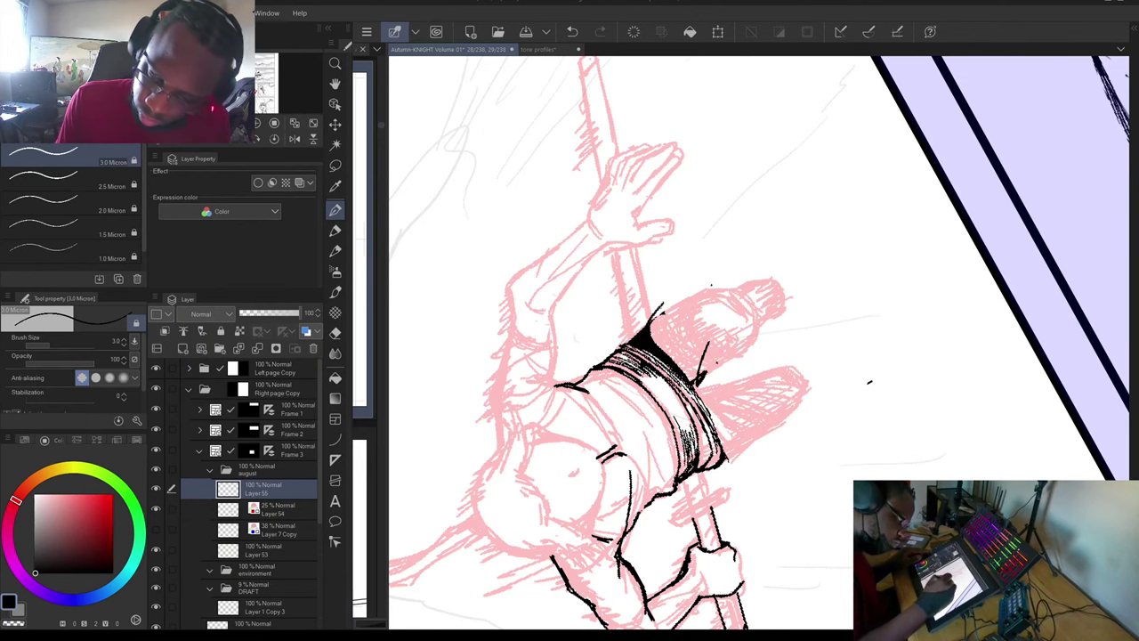
drag(655, 314, 729, 203)
drag(697, 376, 736, 311)
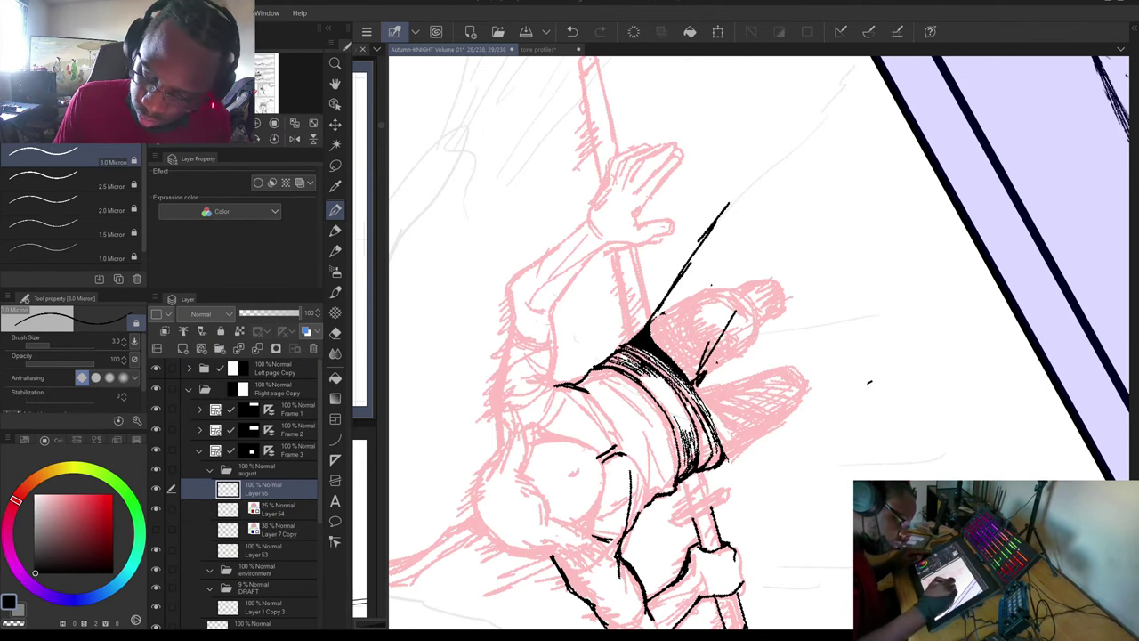
mouse_move(706, 356)
mouse_down()
mouse_move(768, 257)
mouse_move(858, 257)
mouse_up()
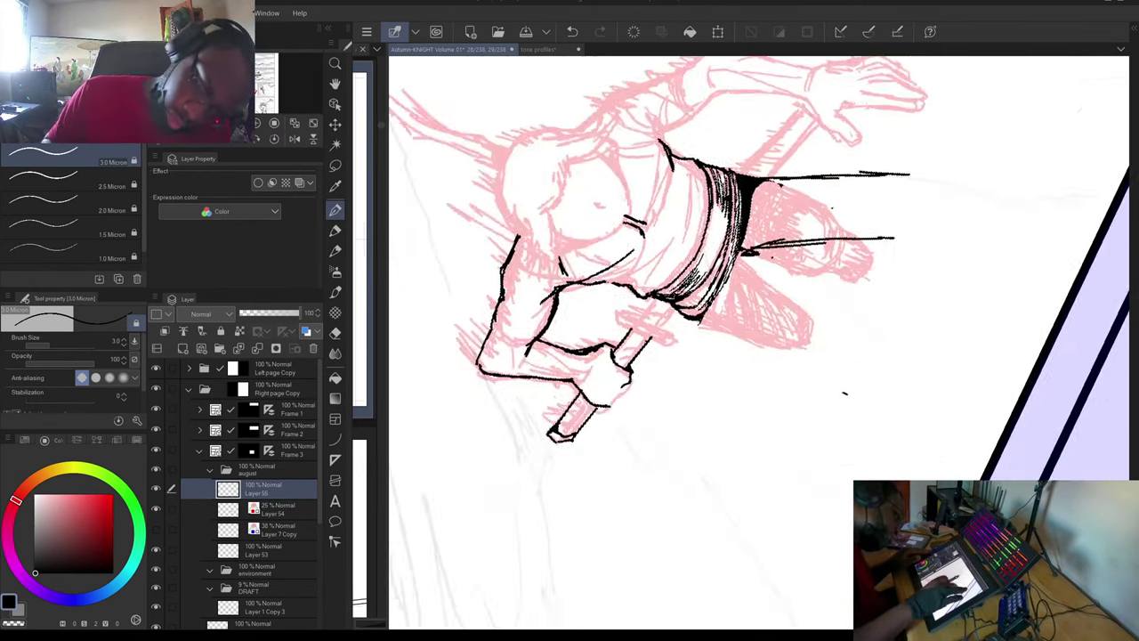
mouse_move(798, 285)
mouse_down()
mouse_move(728, 402)
mouse_move(720, 316)
mouse_move(629, 290)
mouse_move(656, 297)
mouse_up()
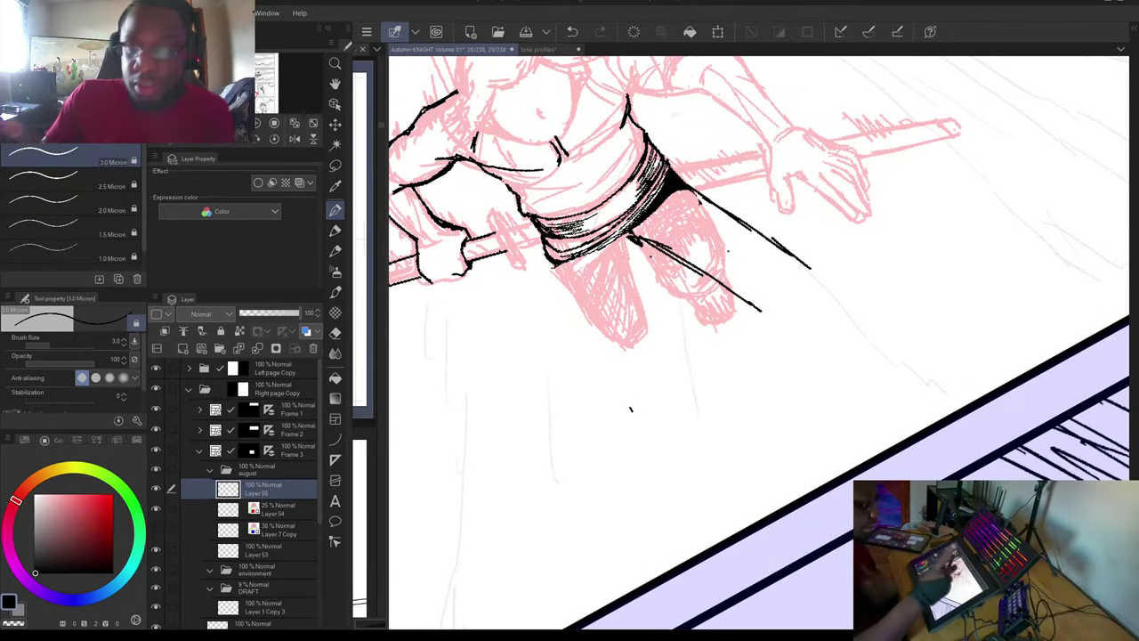
mouse_move(821, 255)
mouse_down()
mouse_move(694, 216)
mouse_move(705, 191)
mouse_move(666, 227)
mouse_move(698, 163)
mouse_up()
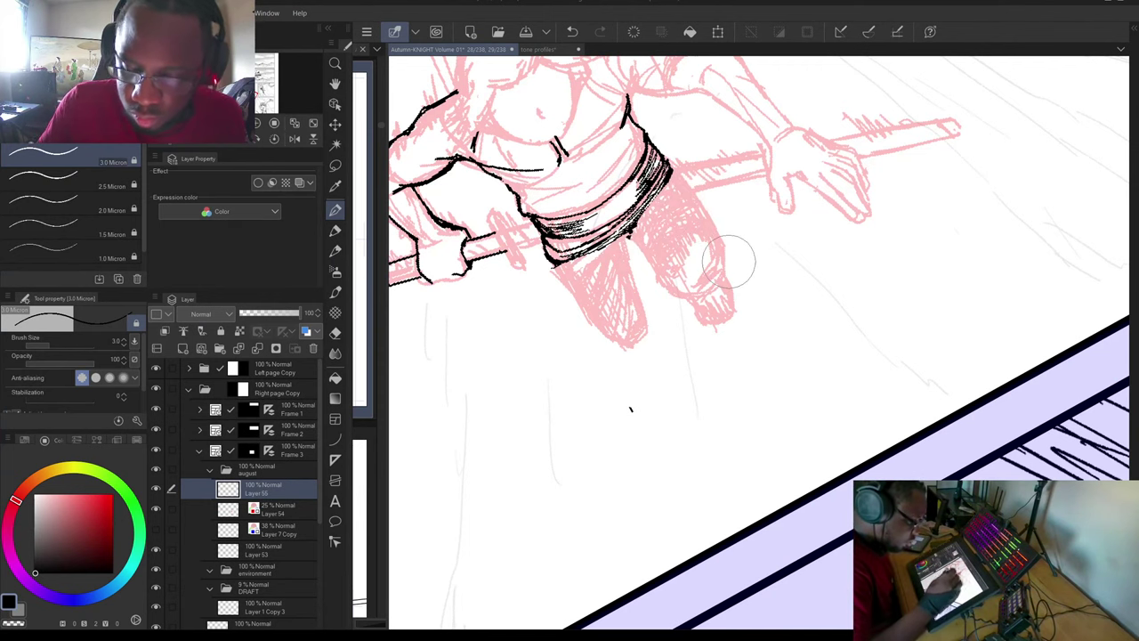
Try inking the near leg well past the draft's rounded end with an angled foot end, plus the far leg's inner edge.
mouse_move(578, 289)
mouse_down()
mouse_move(588, 304)
mouse_move(567, 294)
mouse_move(597, 337)
mouse_up()
mouse_move(634, 267)
mouse_down()
mouse_move(654, 340)
mouse_move(614, 365)
mouse_up()
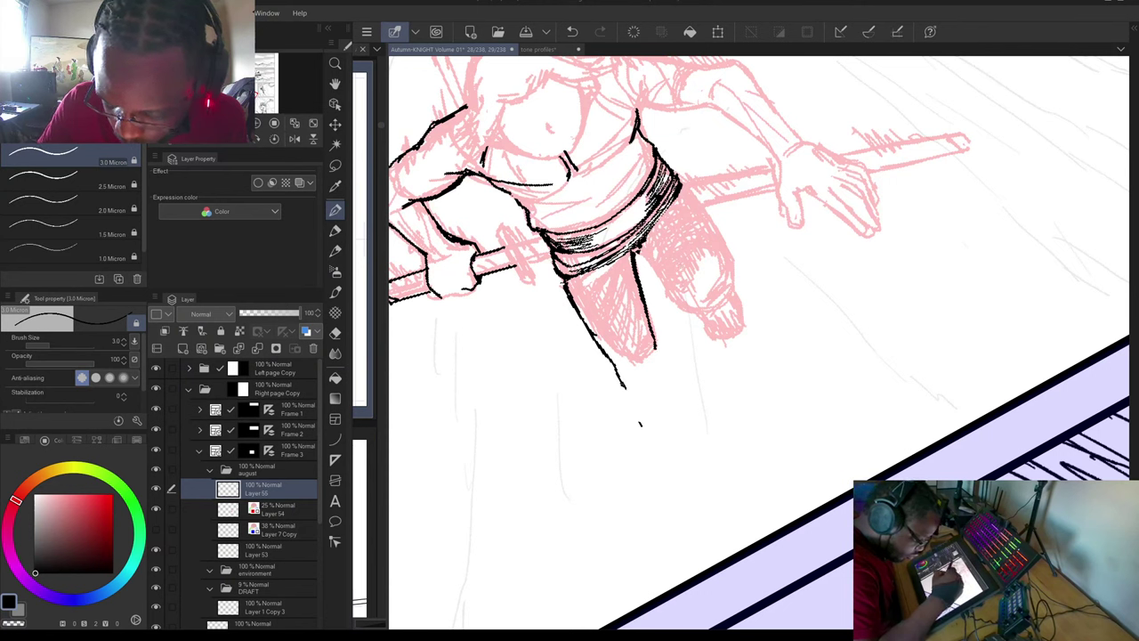
drag(625, 387, 643, 442)
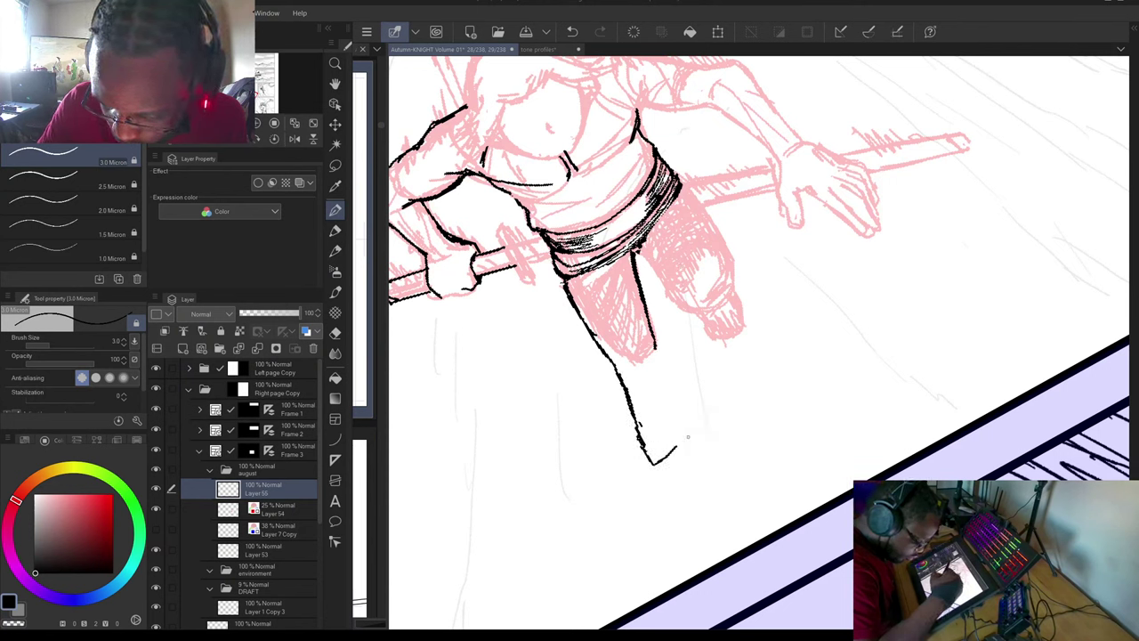
drag(650, 334, 685, 423)
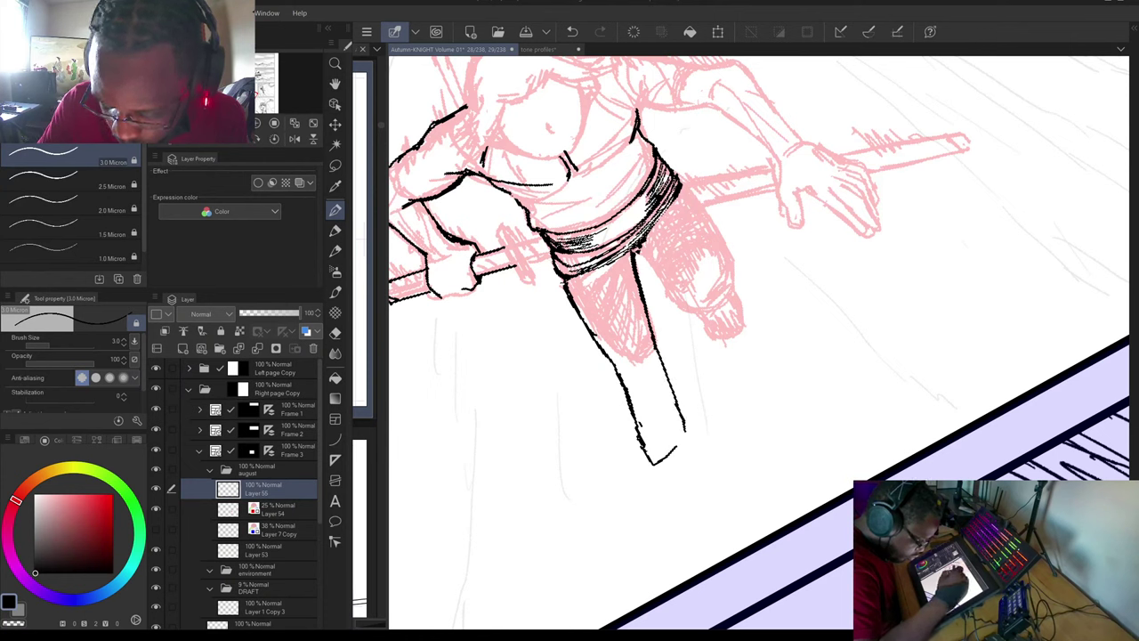
drag(635, 251, 691, 305)
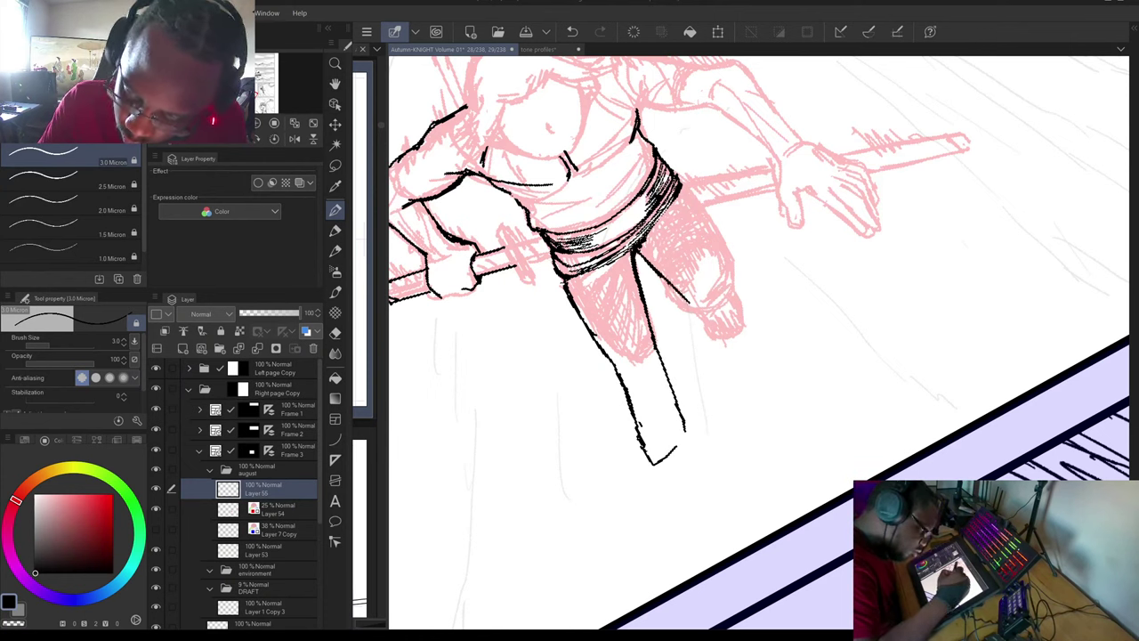
Erase most of the near leg's outline, keeping short strokes where it meets the sash.
drag(652, 464, 802, 516)
key(minus)
key(minus)
key(minus)
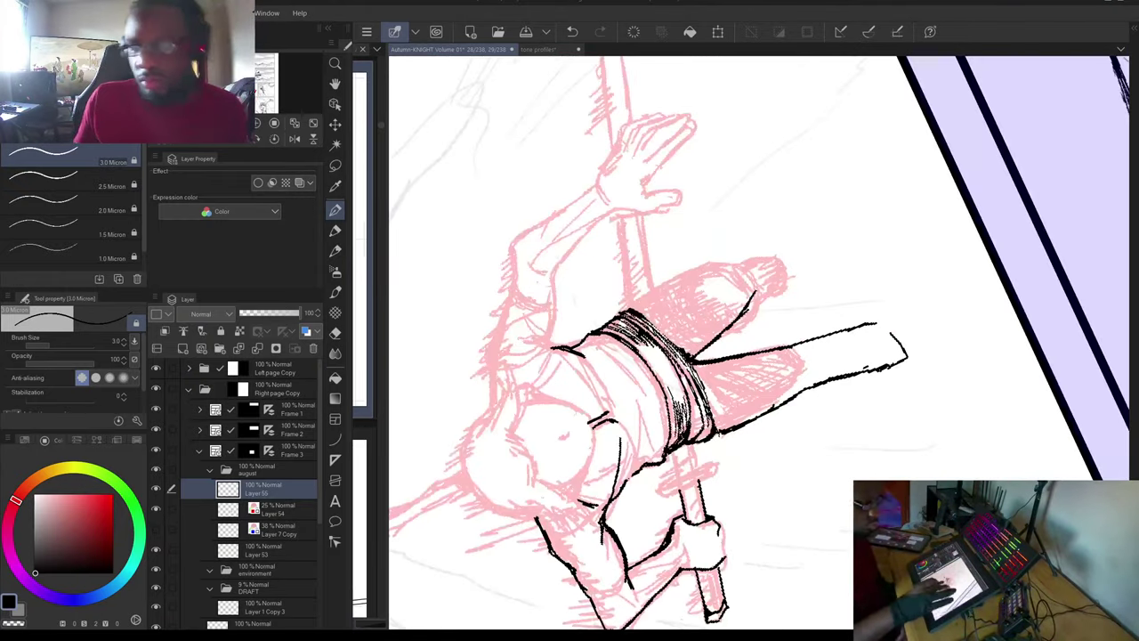
mouse_move(905, 323)
mouse_down()
mouse_move(861, 389)
mouse_move(774, 430)
mouse_move(754, 433)
mouse_move(739, 383)
mouse_up()
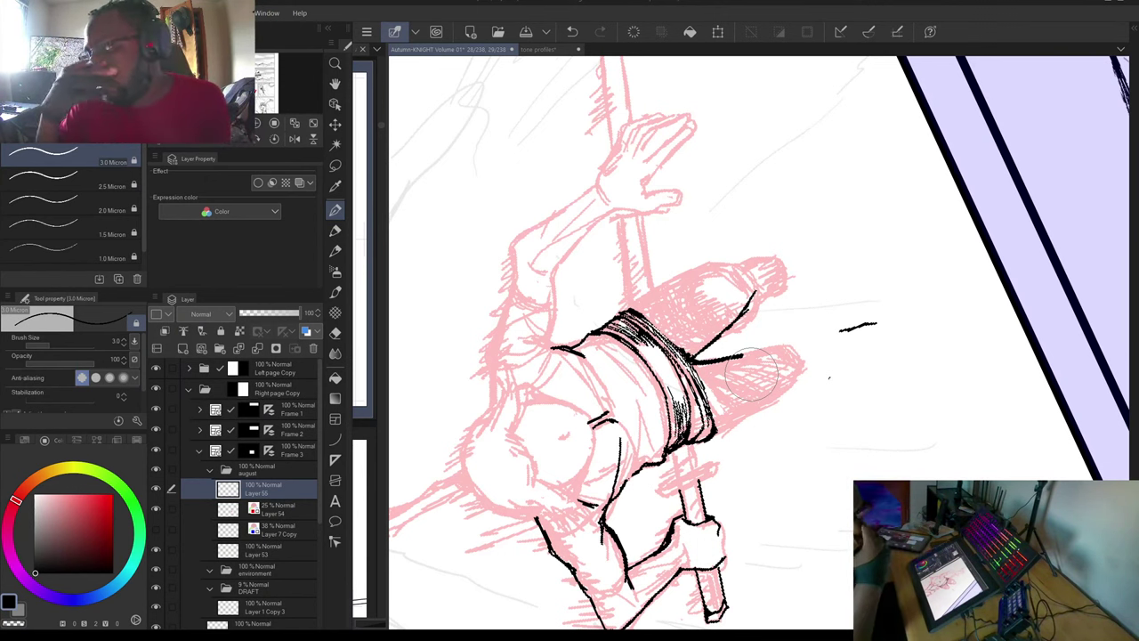
drag(752, 373, 652, 445)
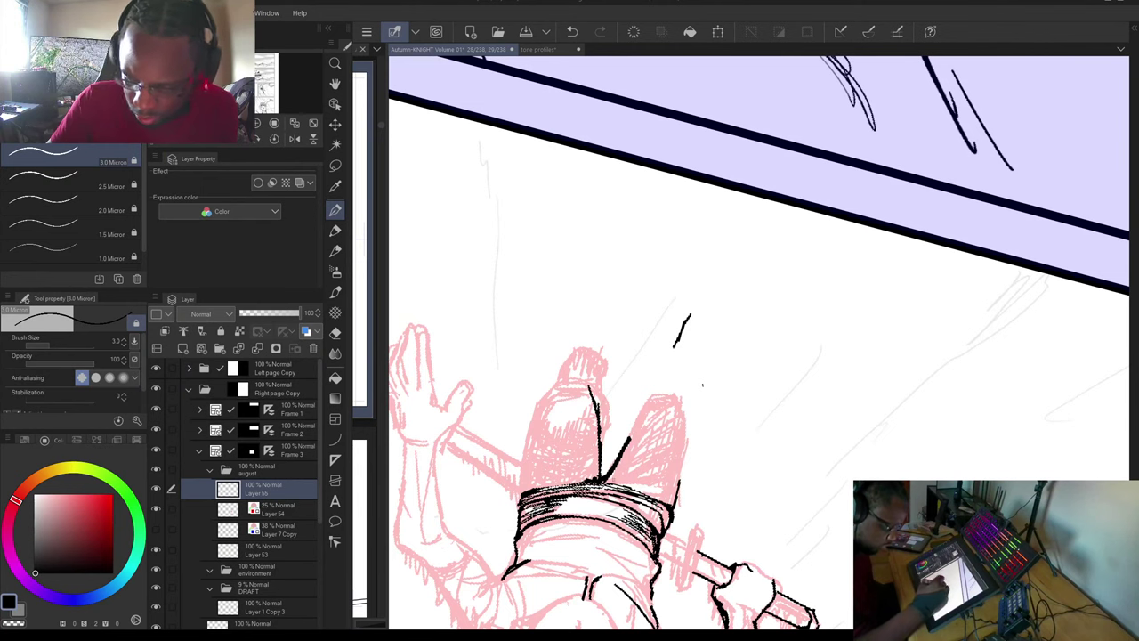
Try thickening and extending the near leg's inner edge from the sash, and erase all remaining leg strokes.
drag(609, 481, 637, 433)
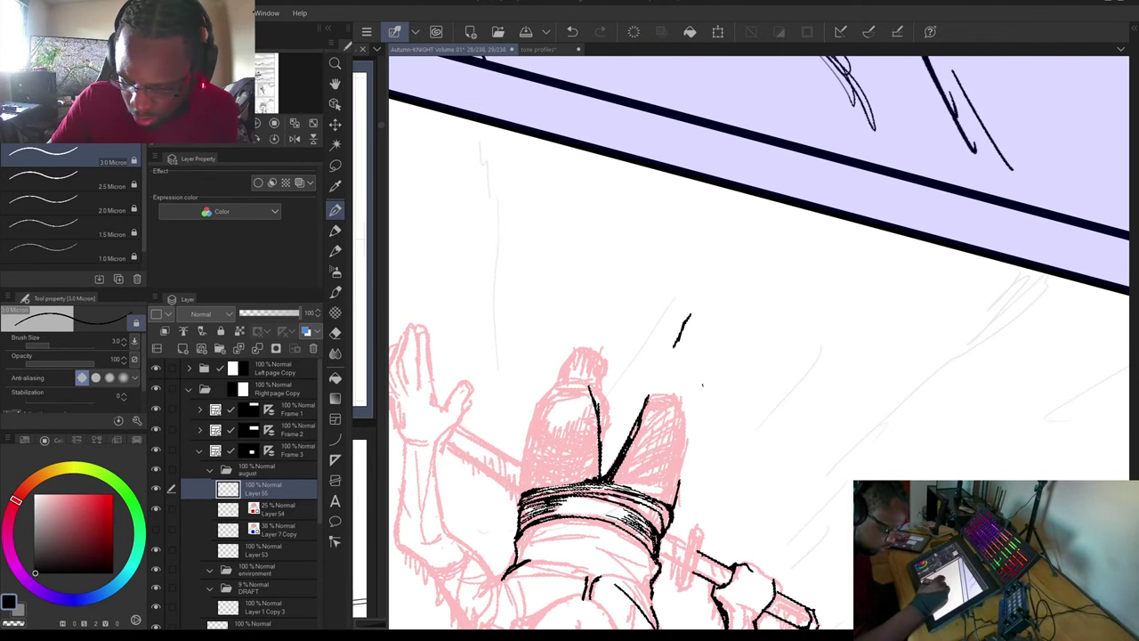
drag(682, 330, 839, 253)
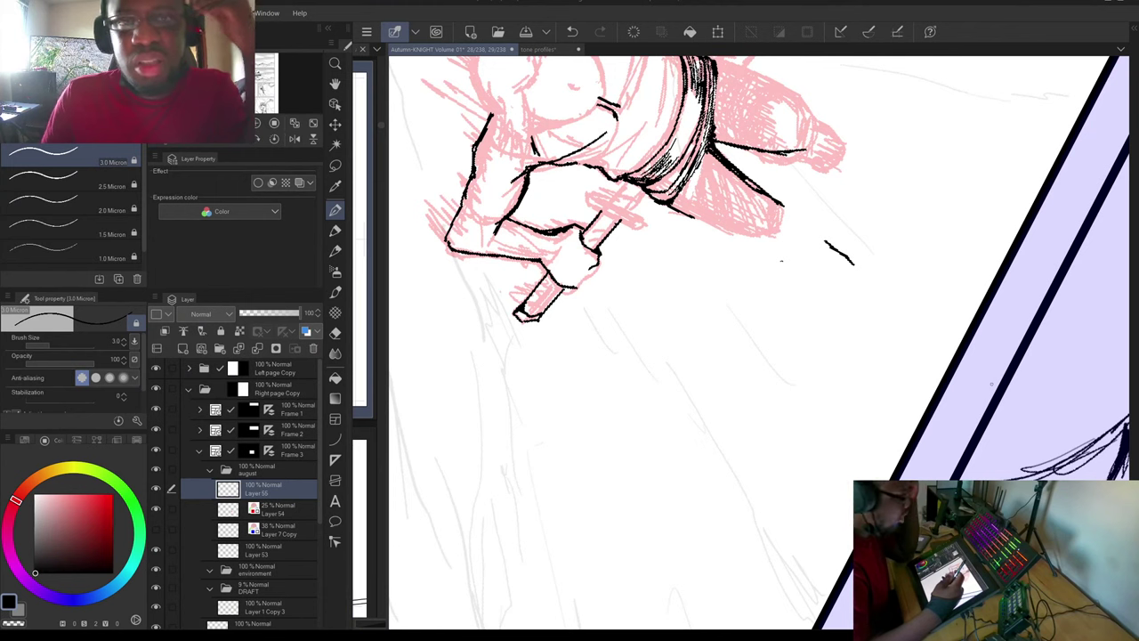
mouse_move(770, 153)
mouse_down()
mouse_move(750, 214)
mouse_move(722, 223)
mouse_move(748, 132)
mouse_move(723, 160)
mouse_move(722, 147)
mouse_move(718, 210)
mouse_move(829, 202)
mouse_move(872, 265)
mouse_move(795, 172)
mouse_move(679, 257)
mouse_move(715, 190)
mouse_up()
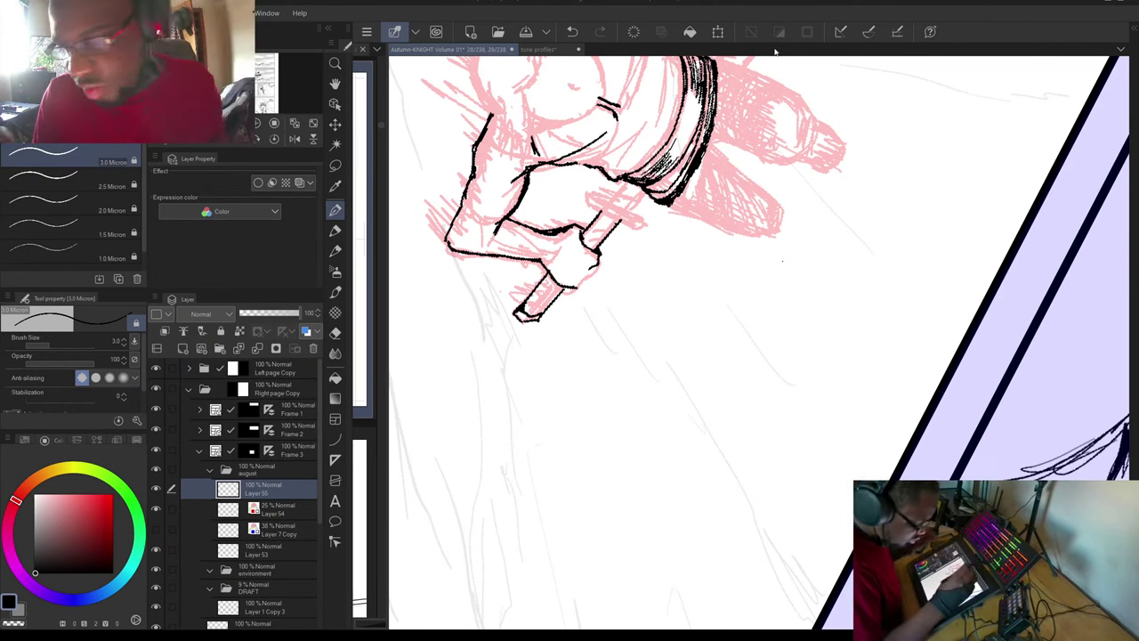
Clear the red figure draft from Layer 54.
mouse_move(575, 258)
mouse_down()
mouse_move(590, 300)
mouse_move(667, 376)
mouse_move(765, 516)
mouse_up()
drag(895, 350, 860, 268)
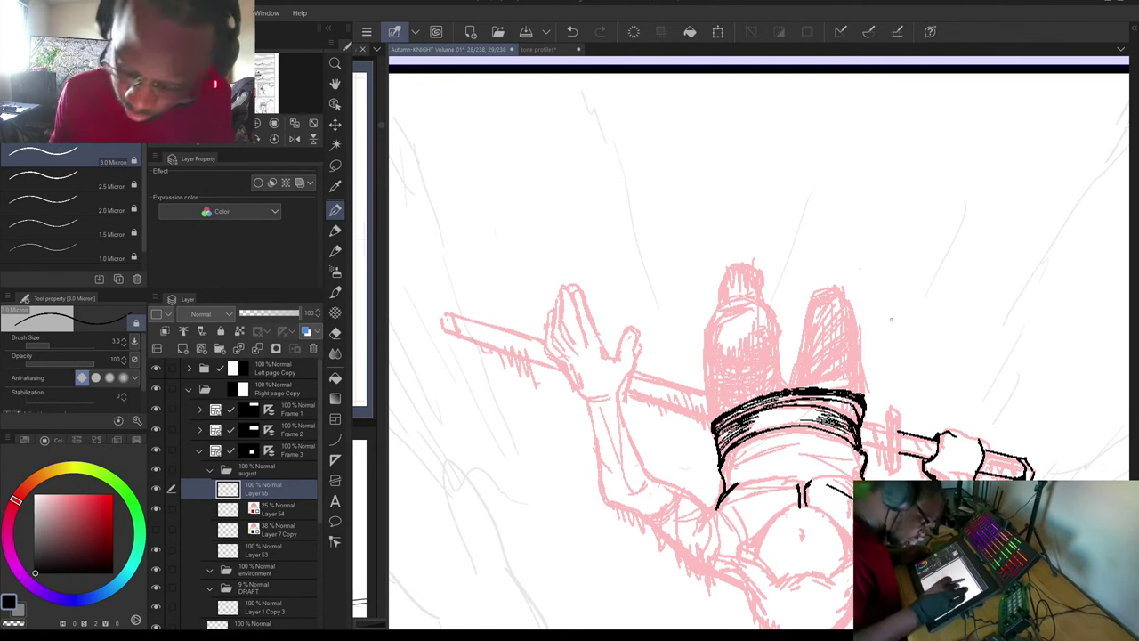
mouse_move(894, 339)
mouse_down()
mouse_move(889, 258)
mouse_move(862, 312)
mouse_move(892, 309)
mouse_move(770, 623)
mouse_move(651, 524)
mouse_move(668, 614)
mouse_up()
drag(410, 509, 559, 457)
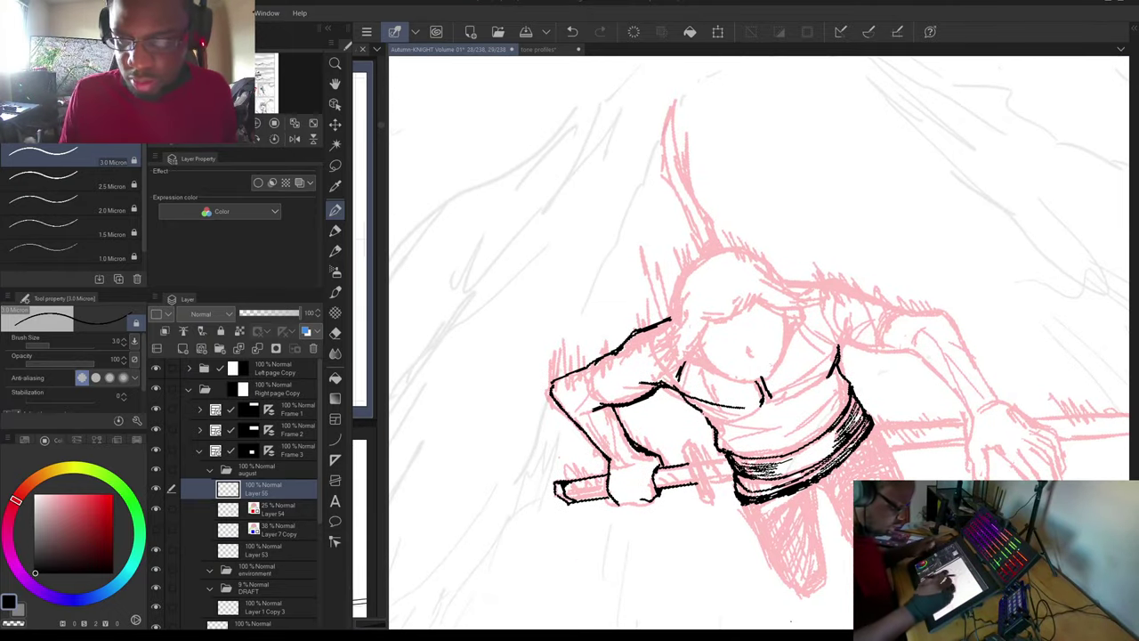
drag(756, 401, 735, 338)
drag(664, 307, 665, 299)
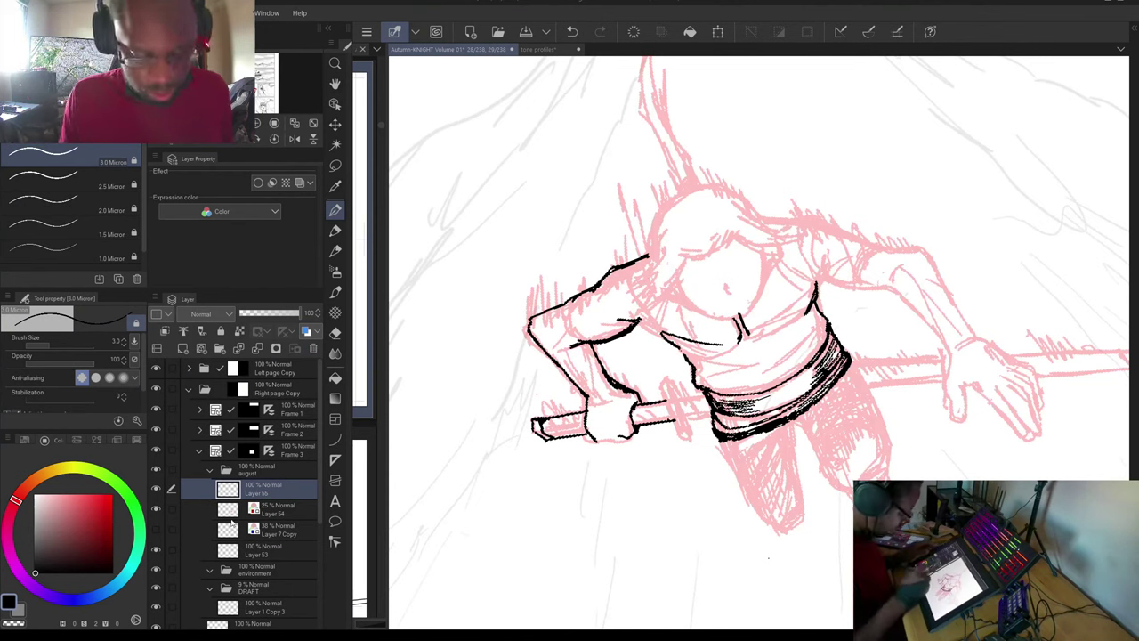
click(267, 509)
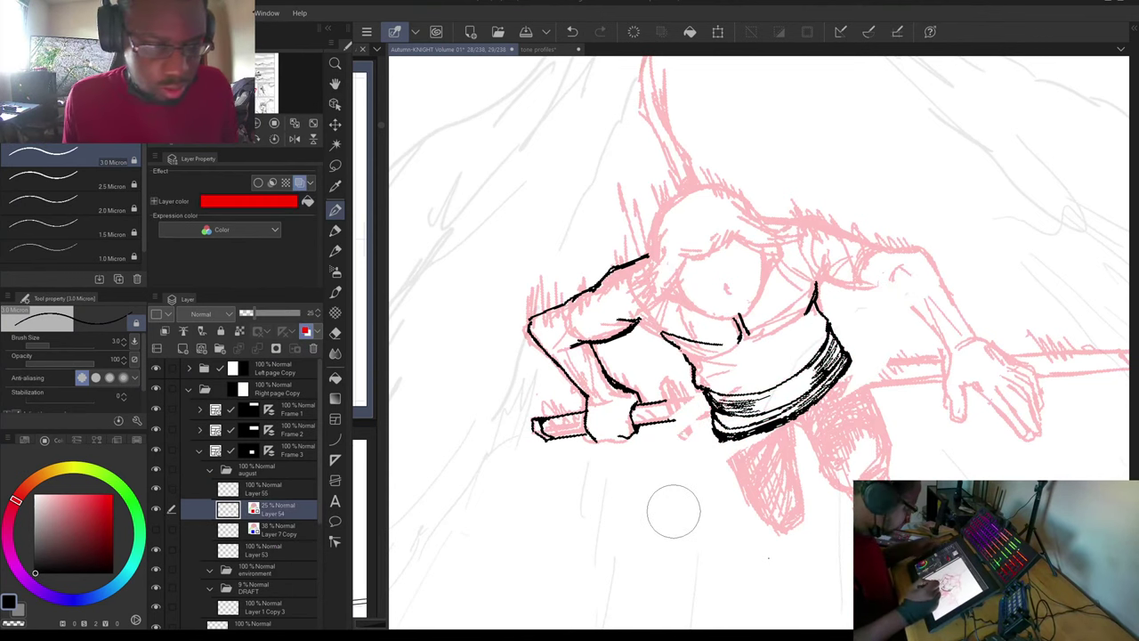
key(Delete)
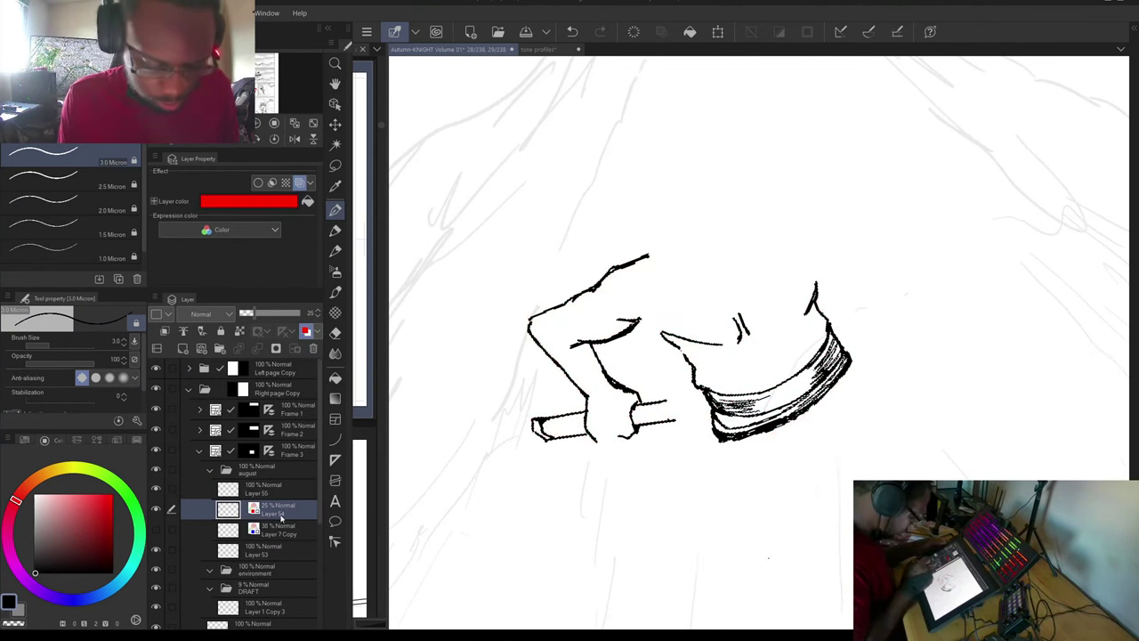
Turn on the blue layer color for Layer 55 and clear its inked figure.
click(291, 488)
click(306, 331)
key(Delete)
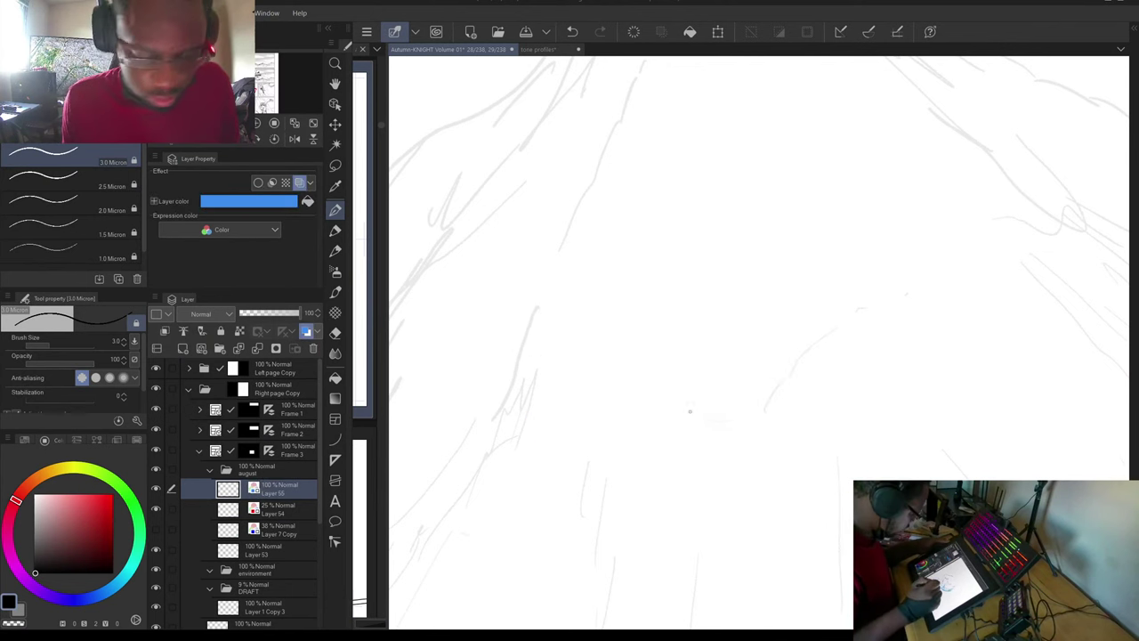
Try a tall blue body silhouette with an arched top and long spreading sides in the middle of the third frame, and erase it.
drag(690, 412, 485, 512)
scroll(774, 374, down, 3)
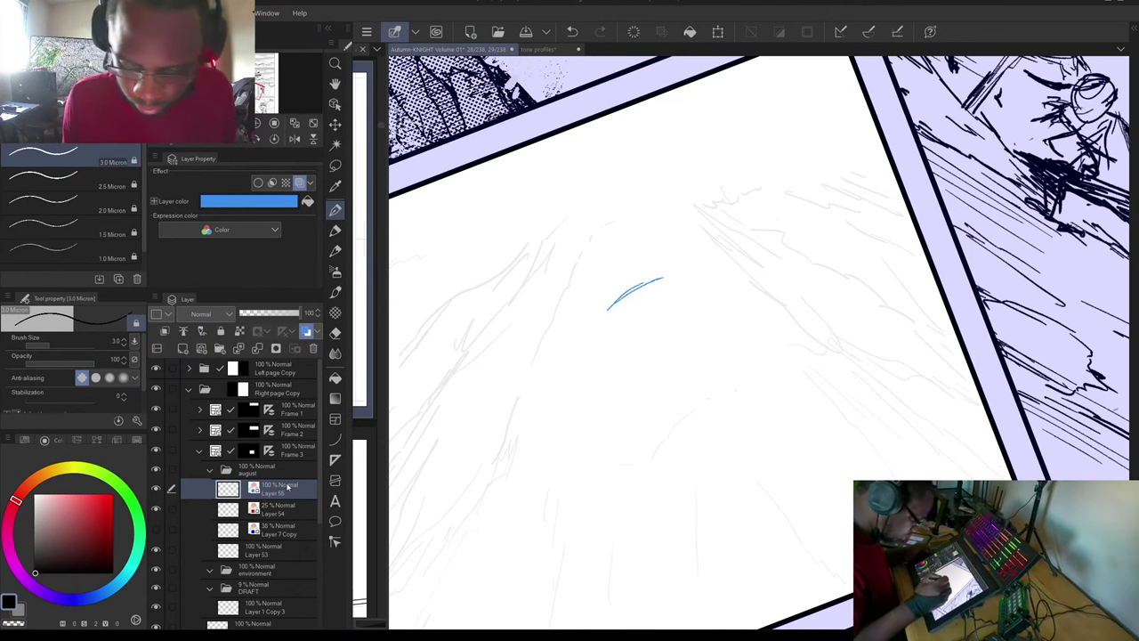
key(ctrl+z)
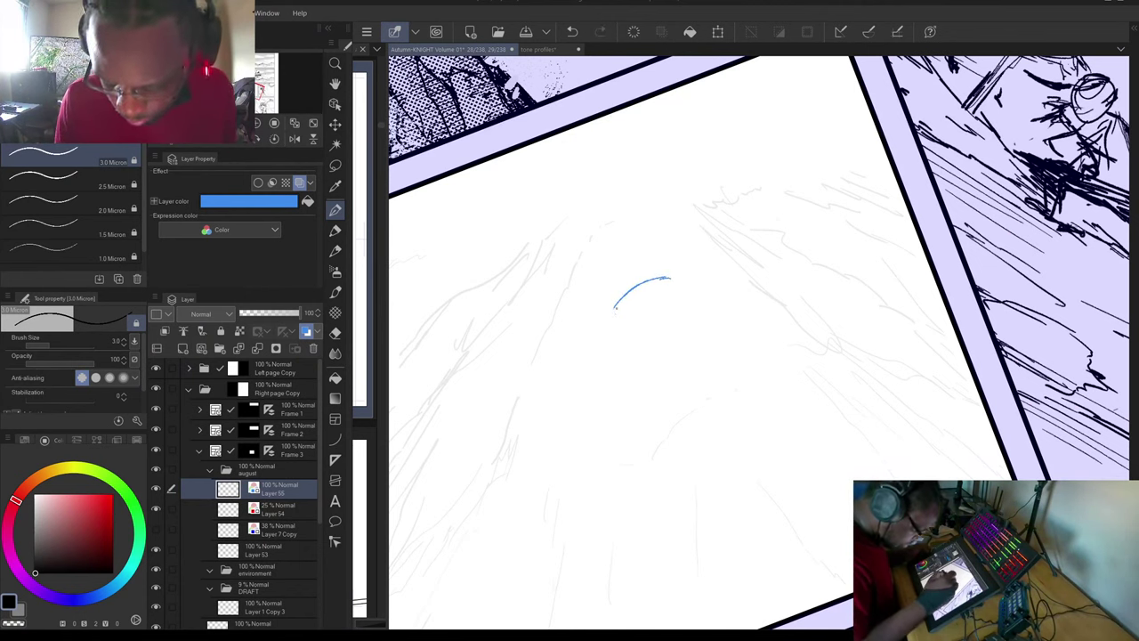
drag(670, 279, 674, 285)
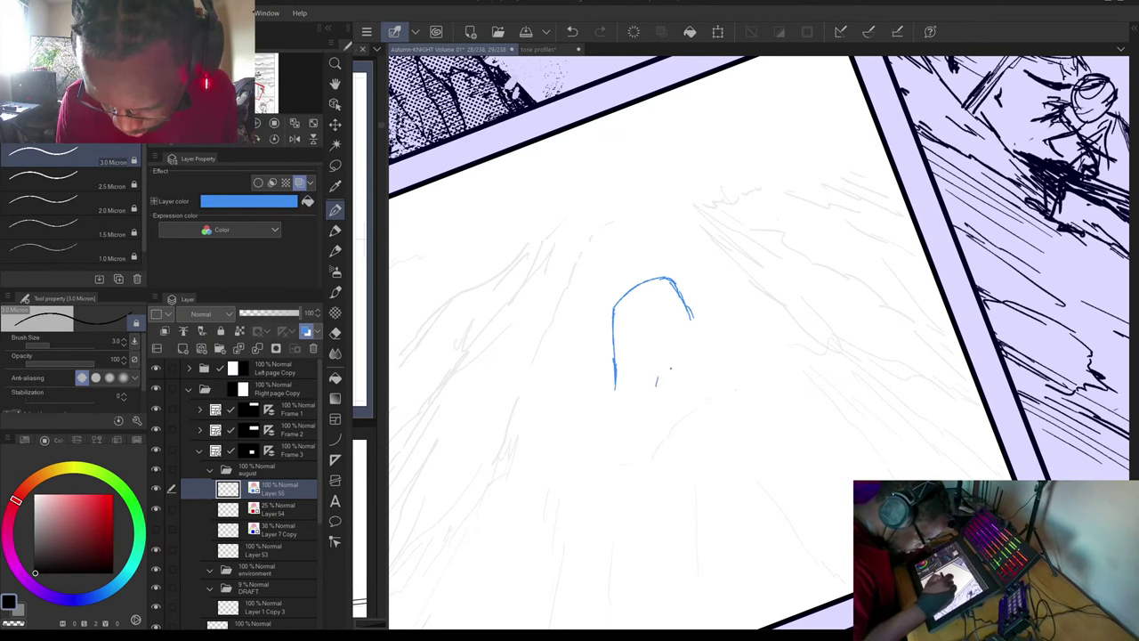
mouse_move(658, 385)
mouse_down()
mouse_move(615, 405)
mouse_move(598, 478)
mouse_move(602, 507)
mouse_up()
mouse_move(665, 380)
mouse_down()
mouse_move(680, 374)
mouse_move(669, 384)
mouse_up()
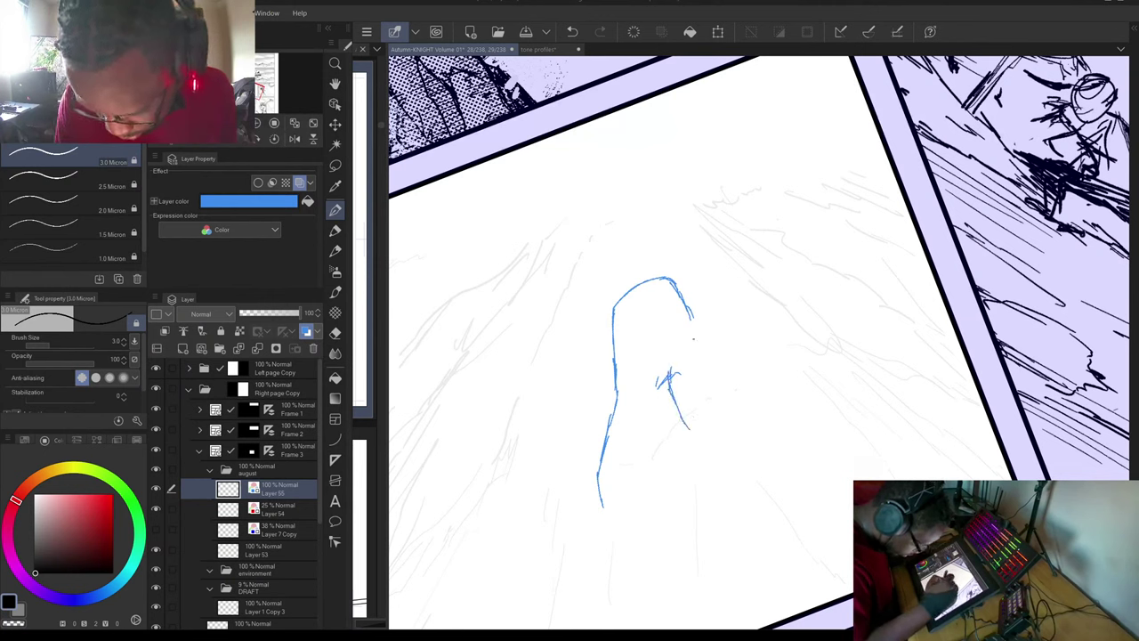
mouse_move(691, 310)
mouse_down()
mouse_move(693, 335)
mouse_move(730, 392)
mouse_up()
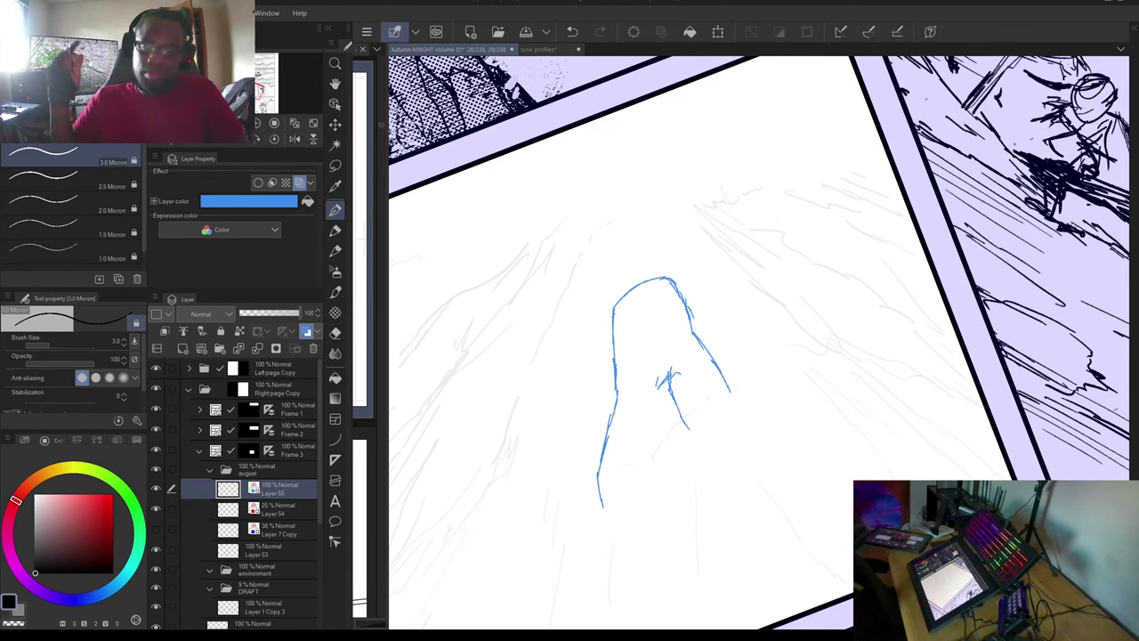
mouse_move(689, 418)
mouse_down()
mouse_move(674, 352)
mouse_move(689, 340)
mouse_move(713, 400)
mouse_move(701, 352)
mouse_move(655, 301)
mouse_move(630, 314)
mouse_move(605, 420)
mouse_move(619, 327)
mouse_move(661, 306)
mouse_move(682, 326)
mouse_up()
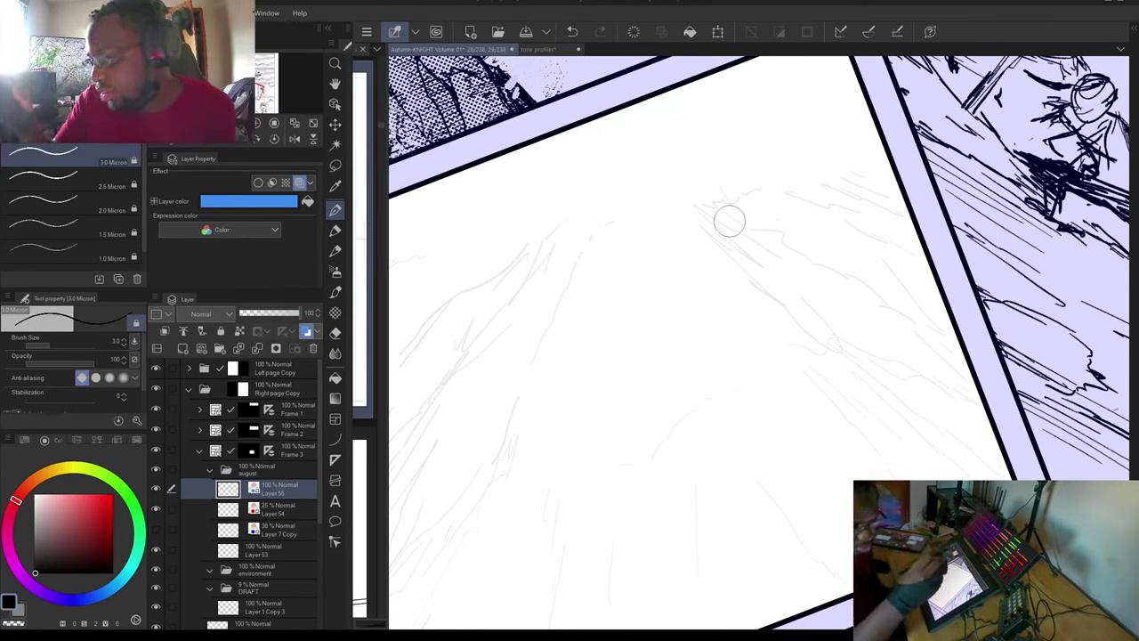
Try a smaller angular blue form with an arched upper edge and crossing inner strokes in the frame's middle, and erase it.
drag(632, 346, 653, 329)
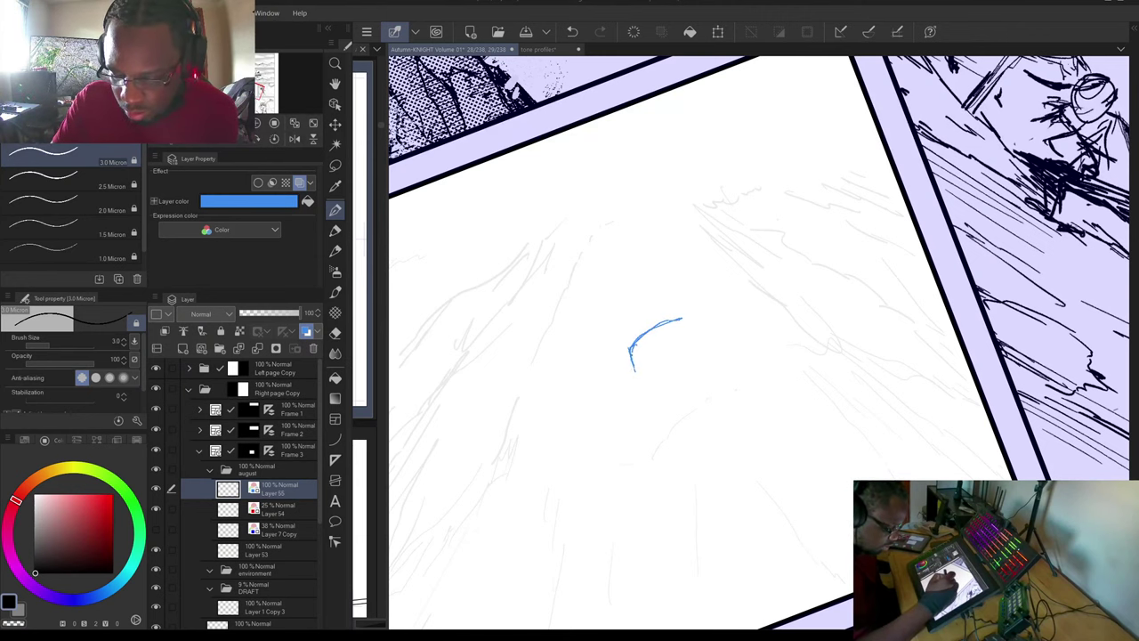
drag(633, 374, 628, 354)
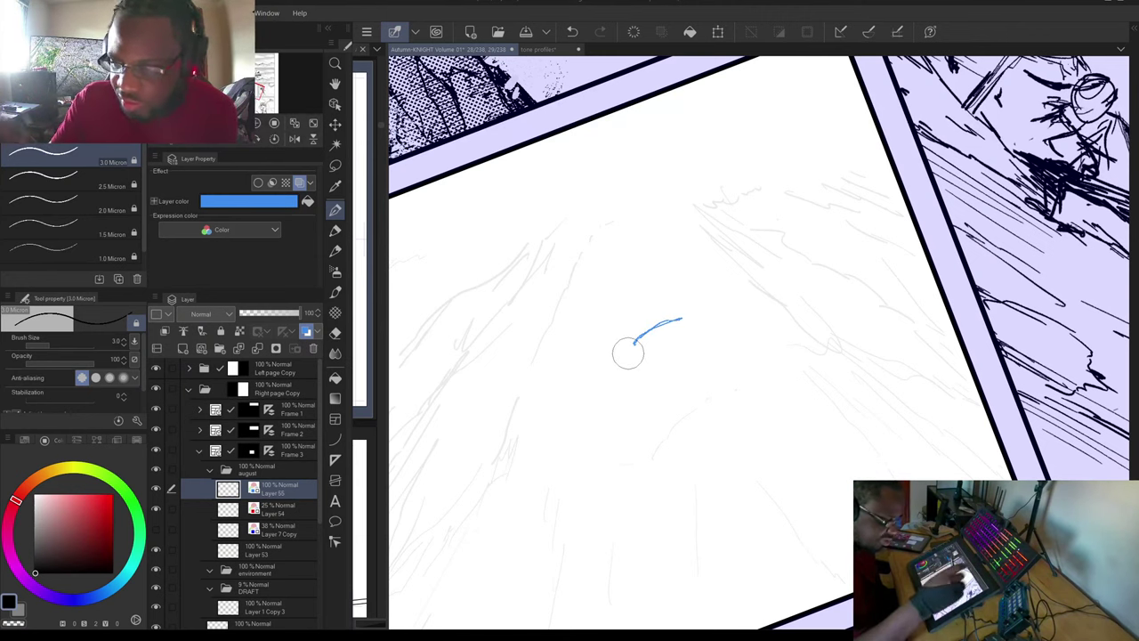
mouse_move(676, 534)
mouse_down()
mouse_move(610, 395)
mouse_move(688, 128)
mouse_move(678, 341)
mouse_move(718, 392)
mouse_up()
drag(702, 191, 671, 266)
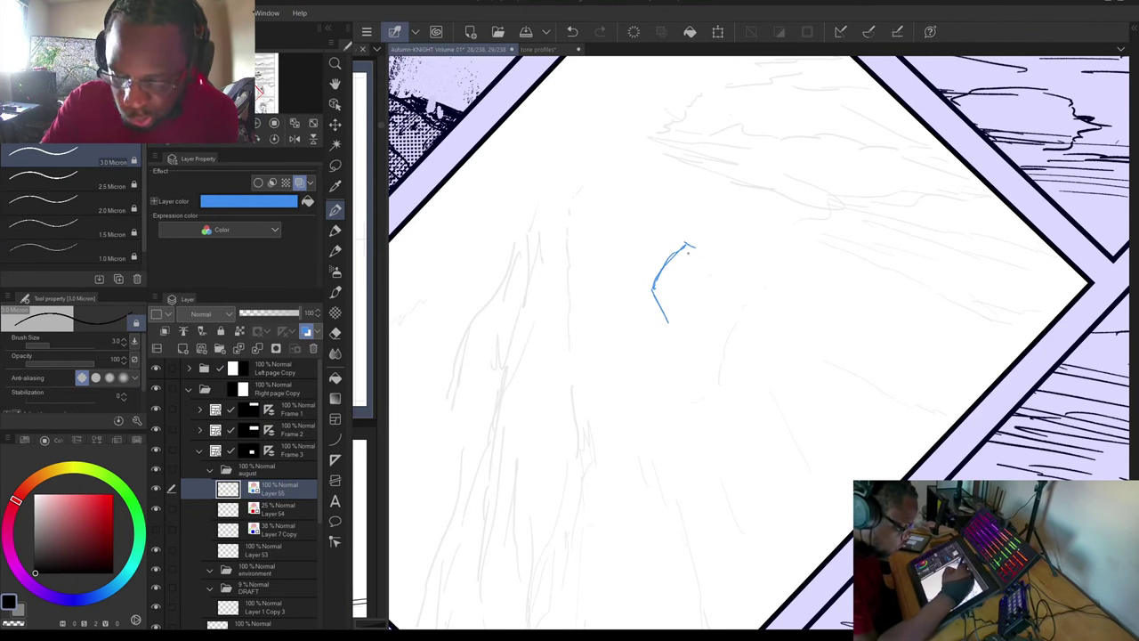
drag(655, 292, 683, 358)
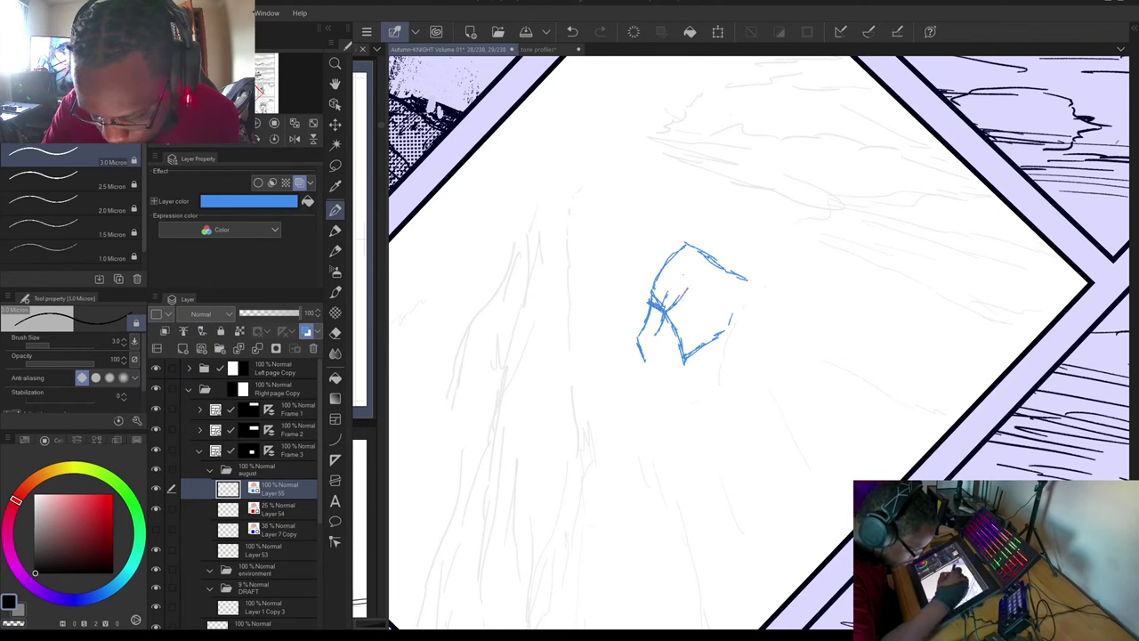
drag(677, 290, 687, 270)
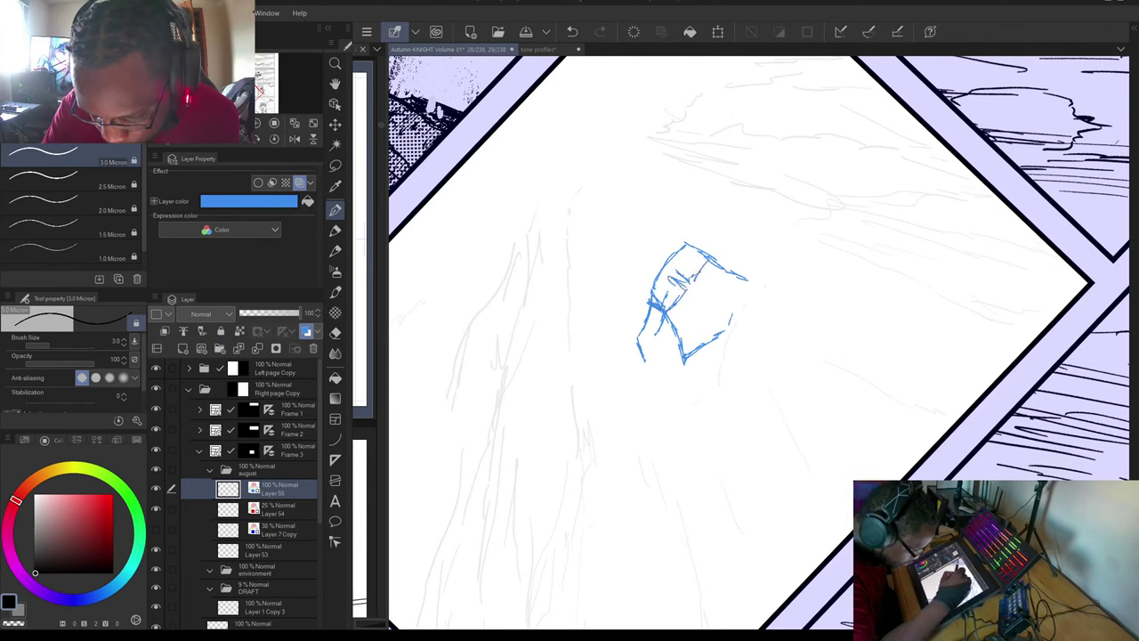
mouse_move(685, 292)
mouse_down()
mouse_move(671, 308)
mouse_move(715, 338)
mouse_move(730, 275)
mouse_move(643, 356)
mouse_up()
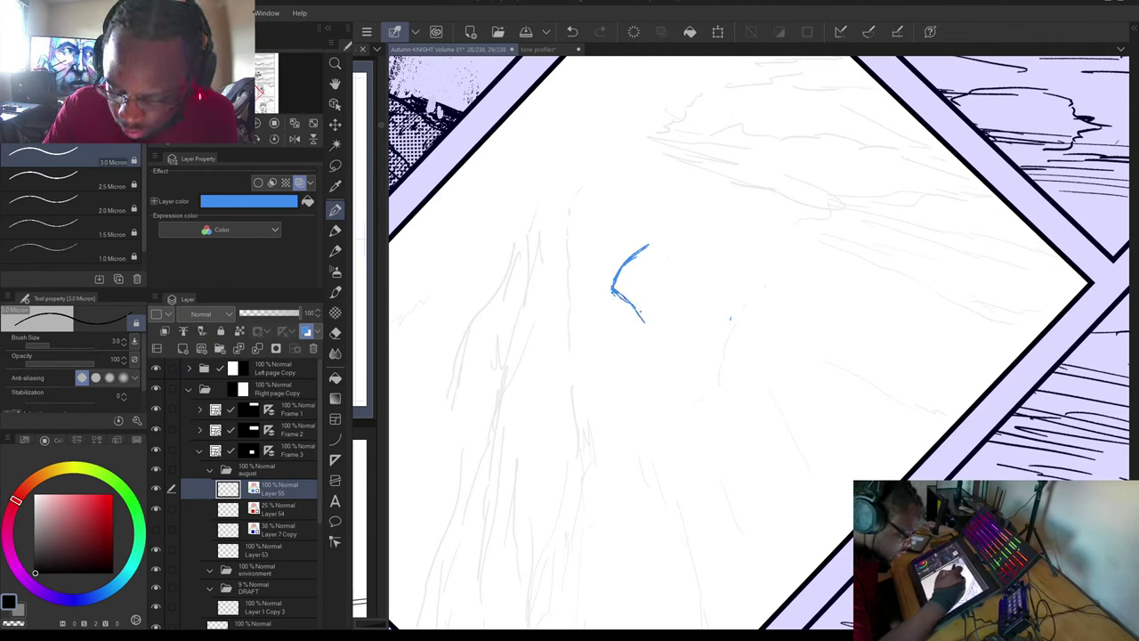
Try a small five-sided blue torso outline with a slanted upper edge and short flat base in the middle of the third frame.
key(ctrl+z)
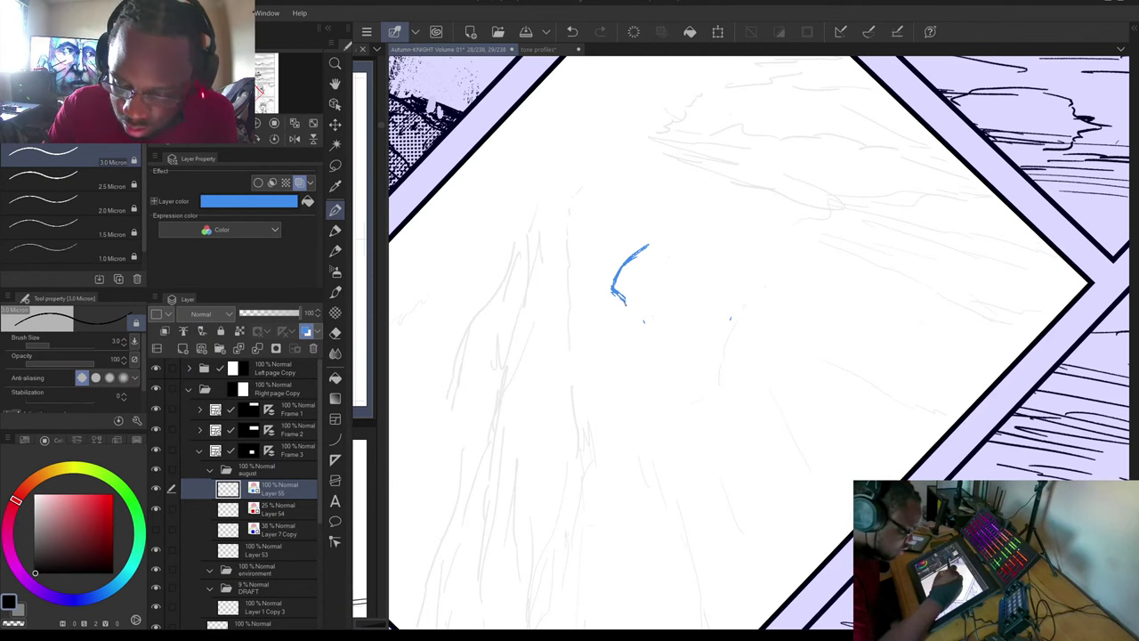
drag(623, 300, 641, 329)
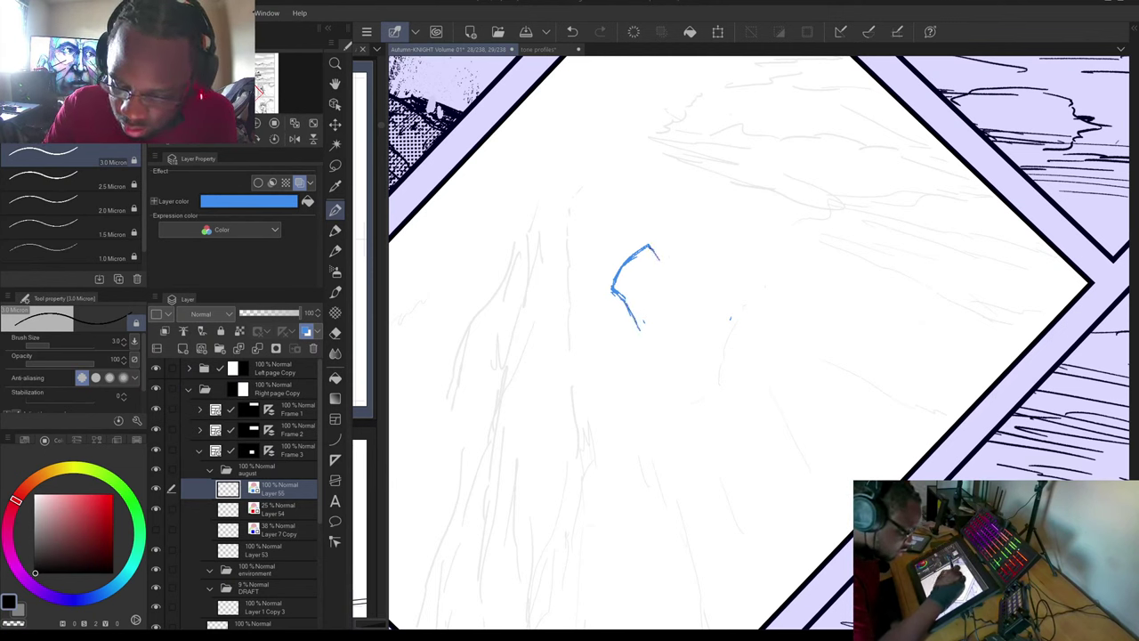
drag(657, 259, 688, 285)
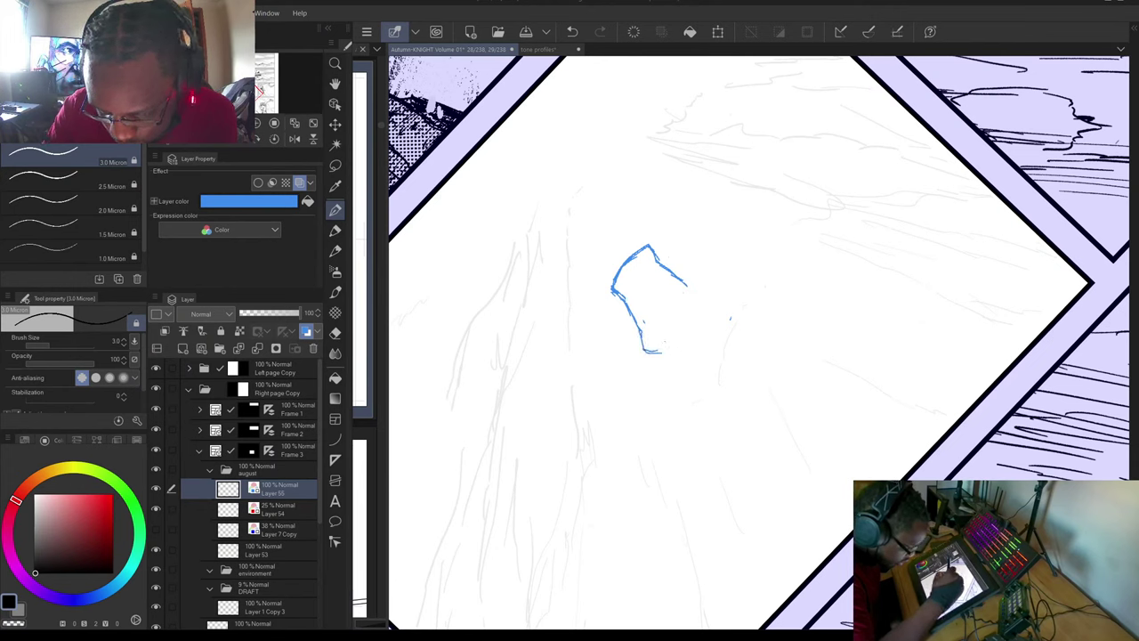
click(694, 286)
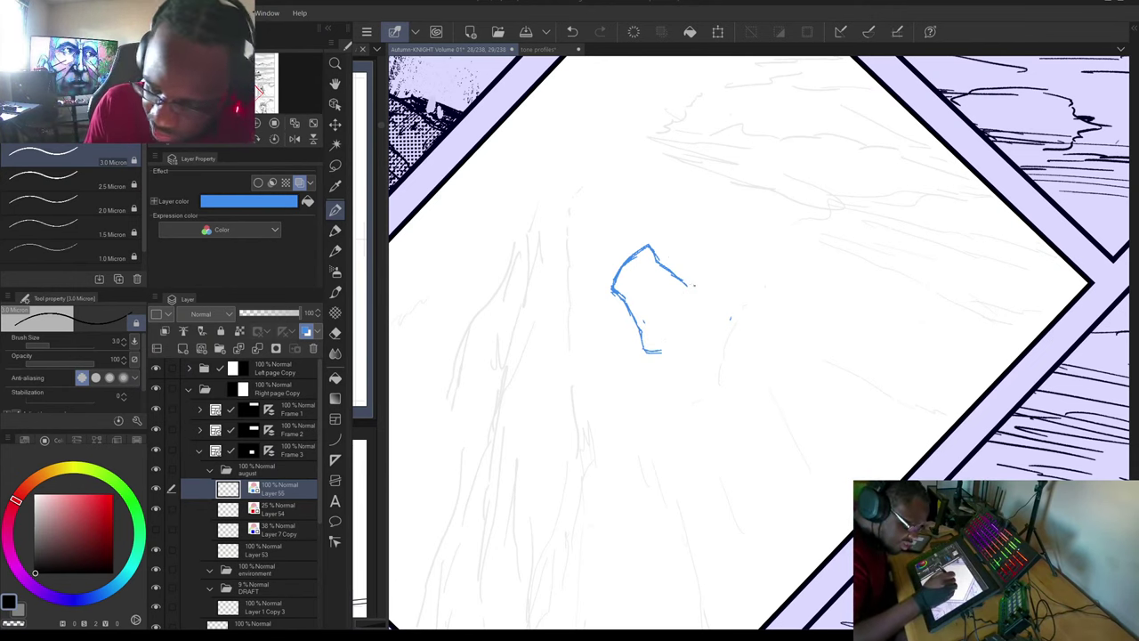
mouse_move(688, 283)
mouse_down()
mouse_move(700, 287)
mouse_move(694, 314)
mouse_move(674, 347)
mouse_move(685, 343)
mouse_up()
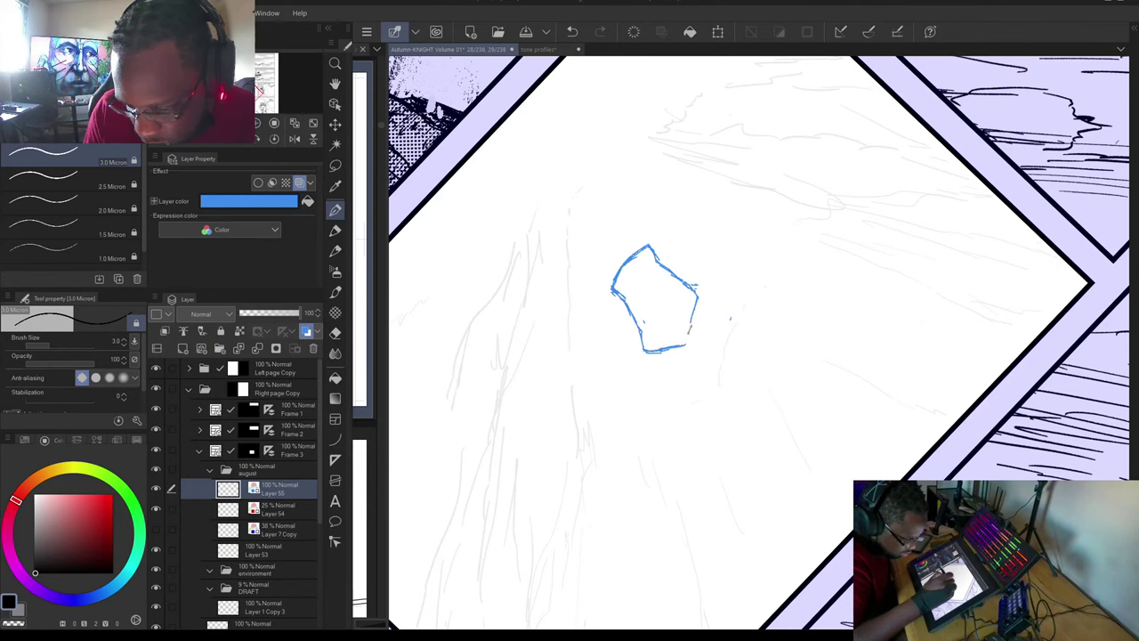
drag(697, 299, 700, 325)
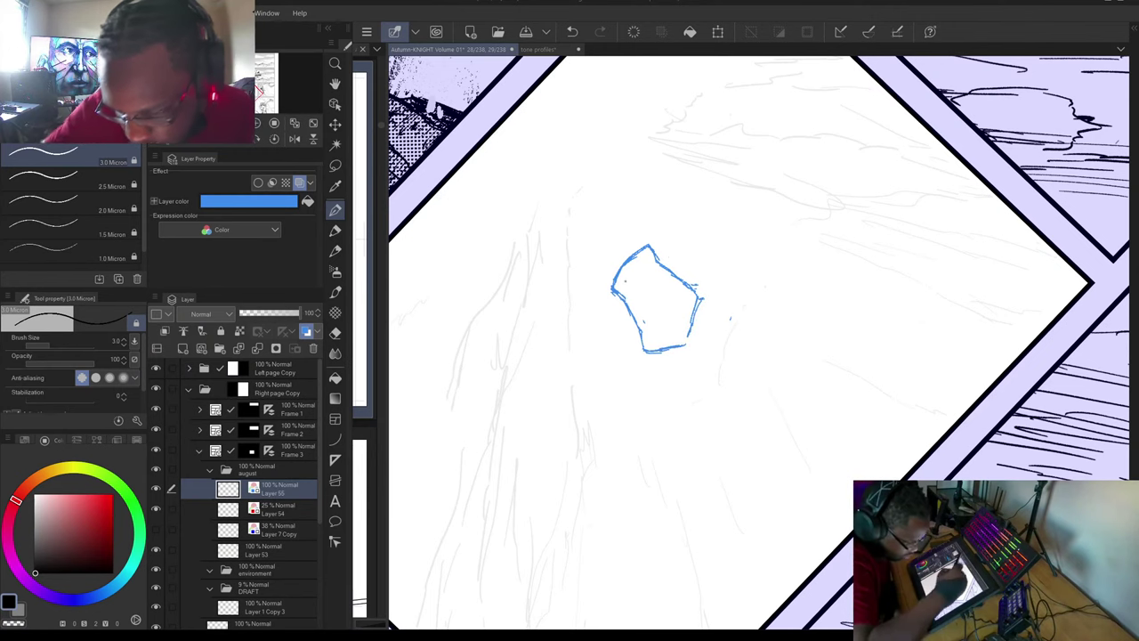
Try angular inner strokes across the torso's upper end, short shoulder marks and a diagonal line down its middle.
mouse_move(614, 292)
mouse_down()
mouse_move(640, 301)
mouse_move(657, 272)
mouse_up()
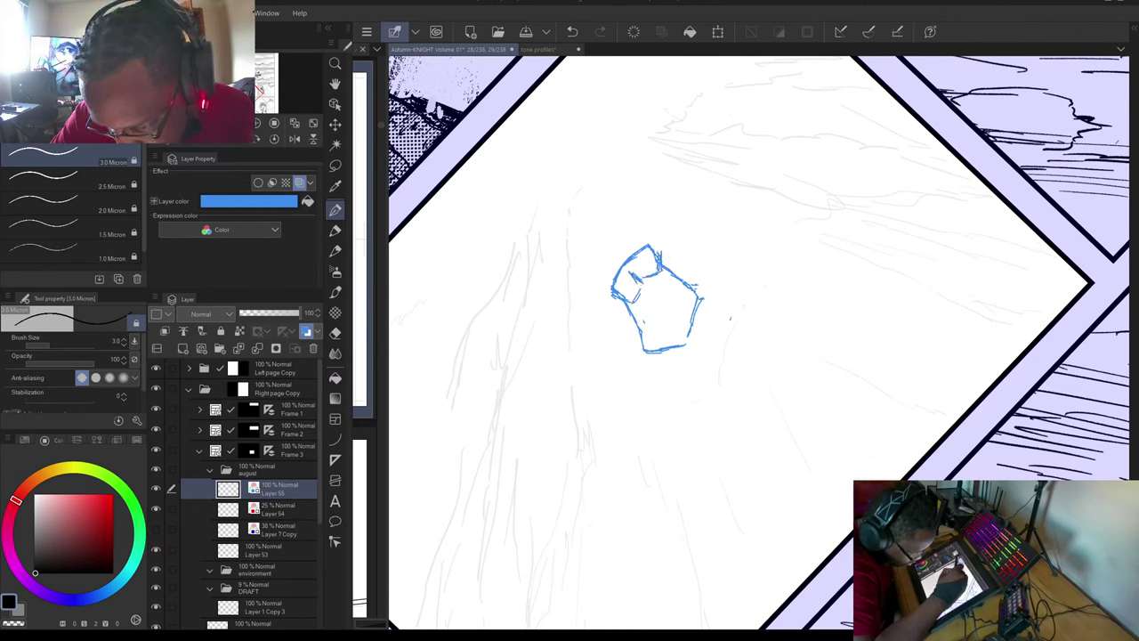
drag(612, 295, 614, 299)
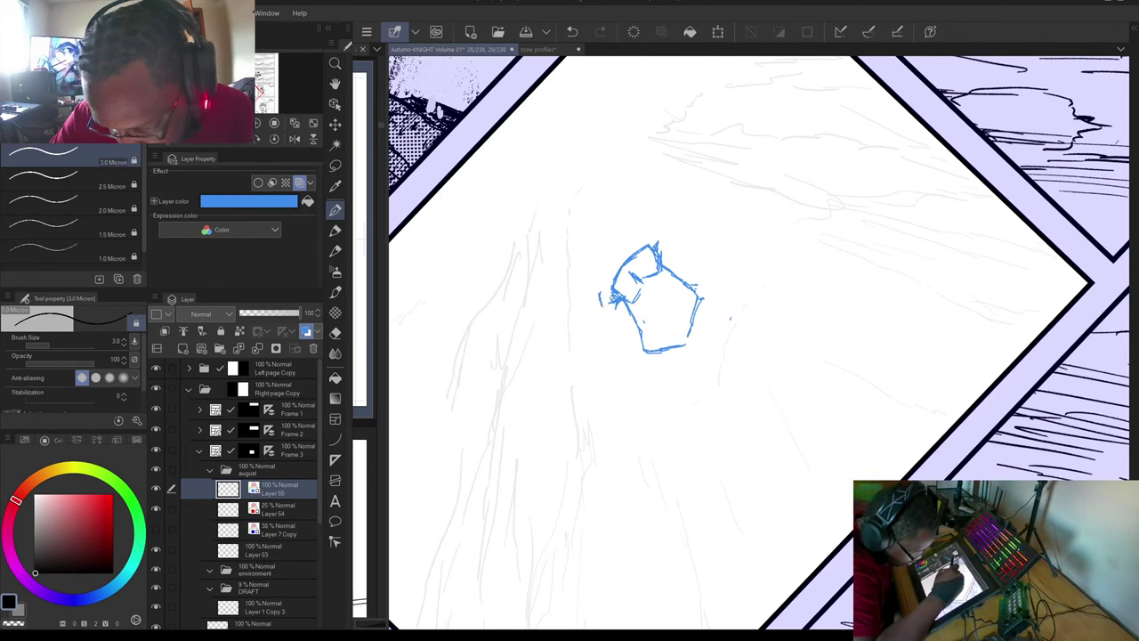
mouse_move(620, 299)
mouse_down()
mouse_move(625, 313)
mouse_move(662, 313)
mouse_up()
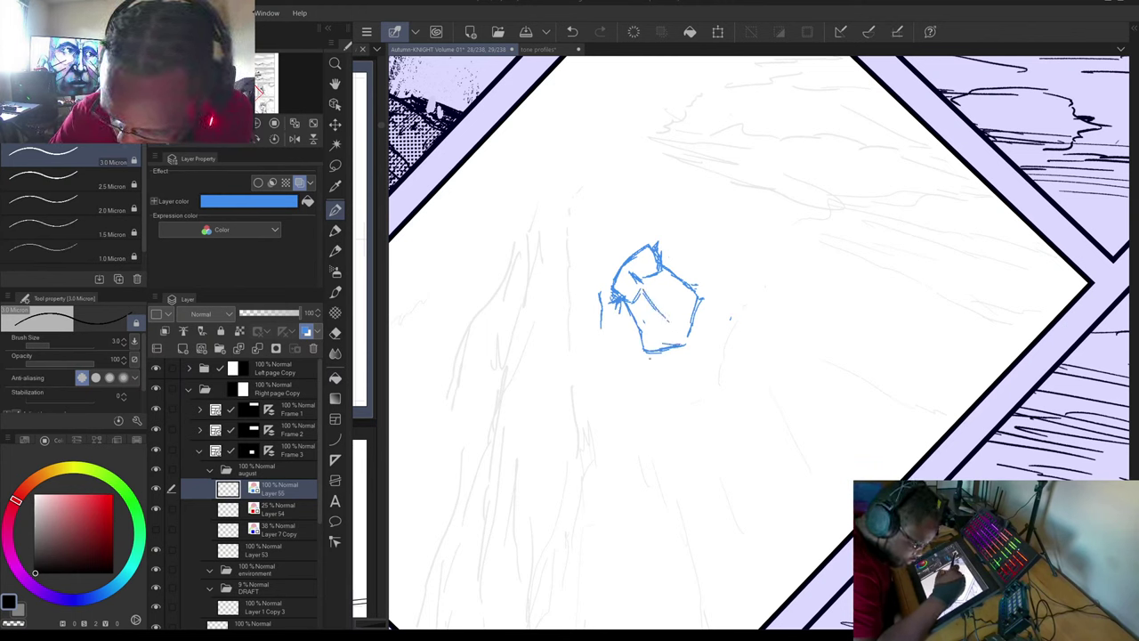
Try two narrowing lines below the torso with a slanted extension and a short side stroke, and erase the whole blue form.
drag(642, 351, 655, 406)
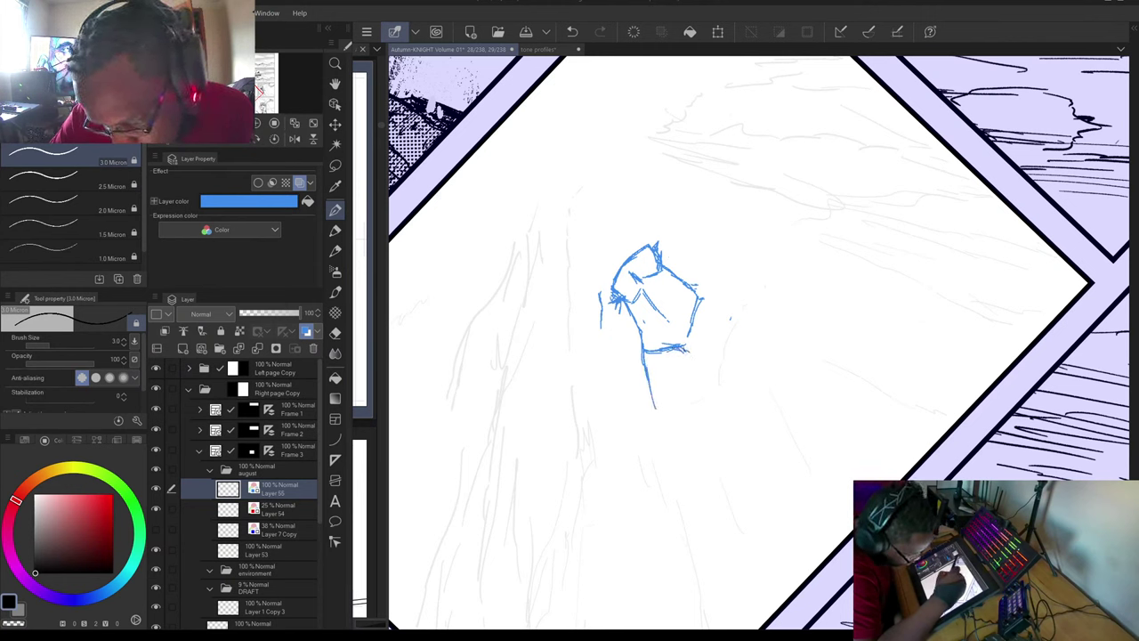
drag(684, 356, 688, 411)
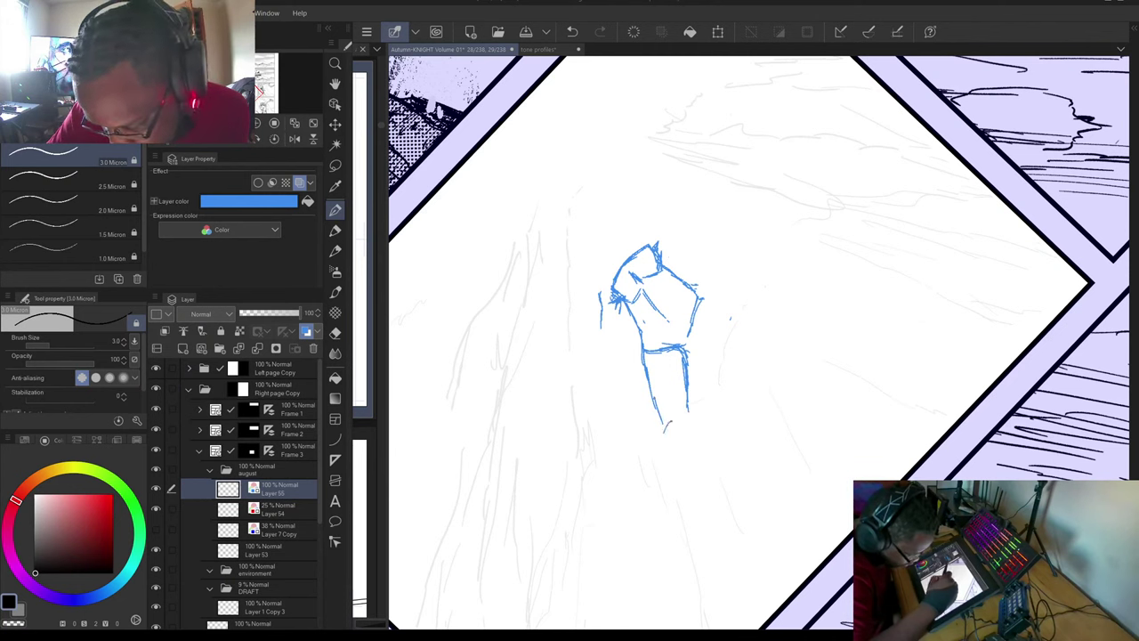
drag(687, 407, 713, 456)
drag(689, 333, 721, 301)
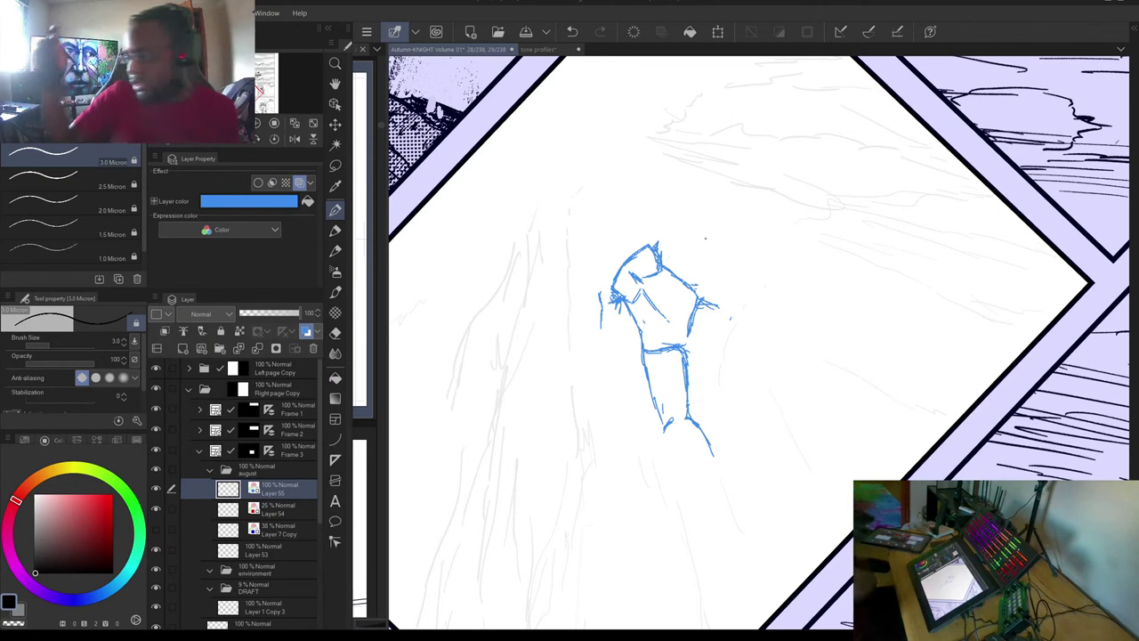
mouse_move(661, 379)
mouse_down()
mouse_move(672, 426)
mouse_move(697, 364)
mouse_move(709, 398)
mouse_move(665, 402)
mouse_move(656, 375)
mouse_move(651, 316)
mouse_move(681, 204)
mouse_up()
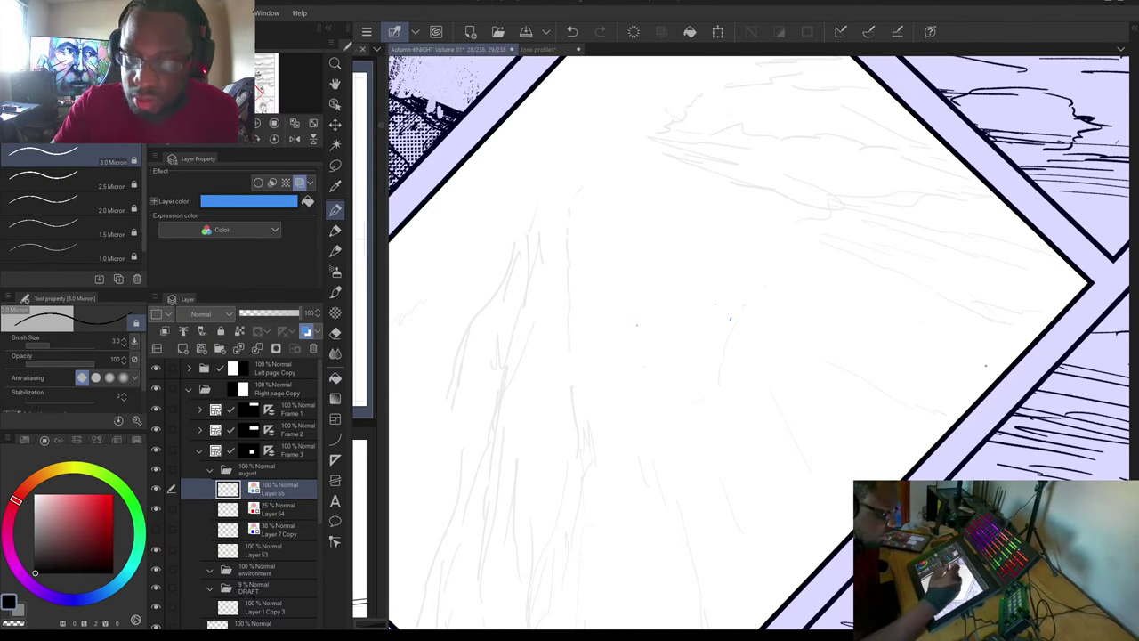
Start a new blue construction sketch on Layer 55 with a short, steeply slanted stroke left of the frame's middle.
drag(596, 211, 587, 274)
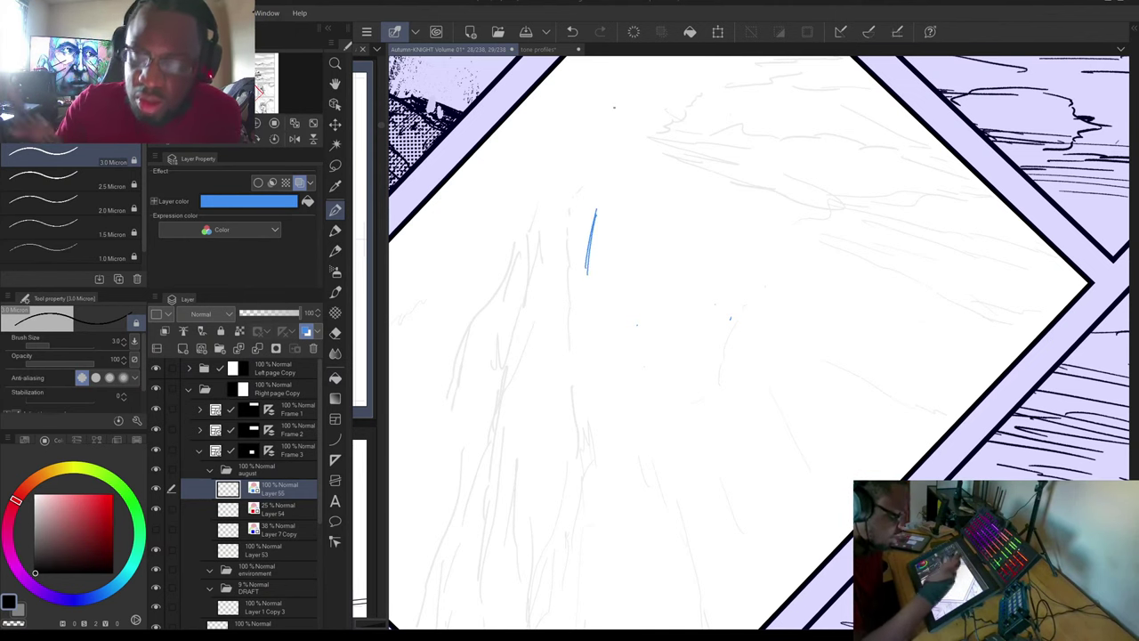